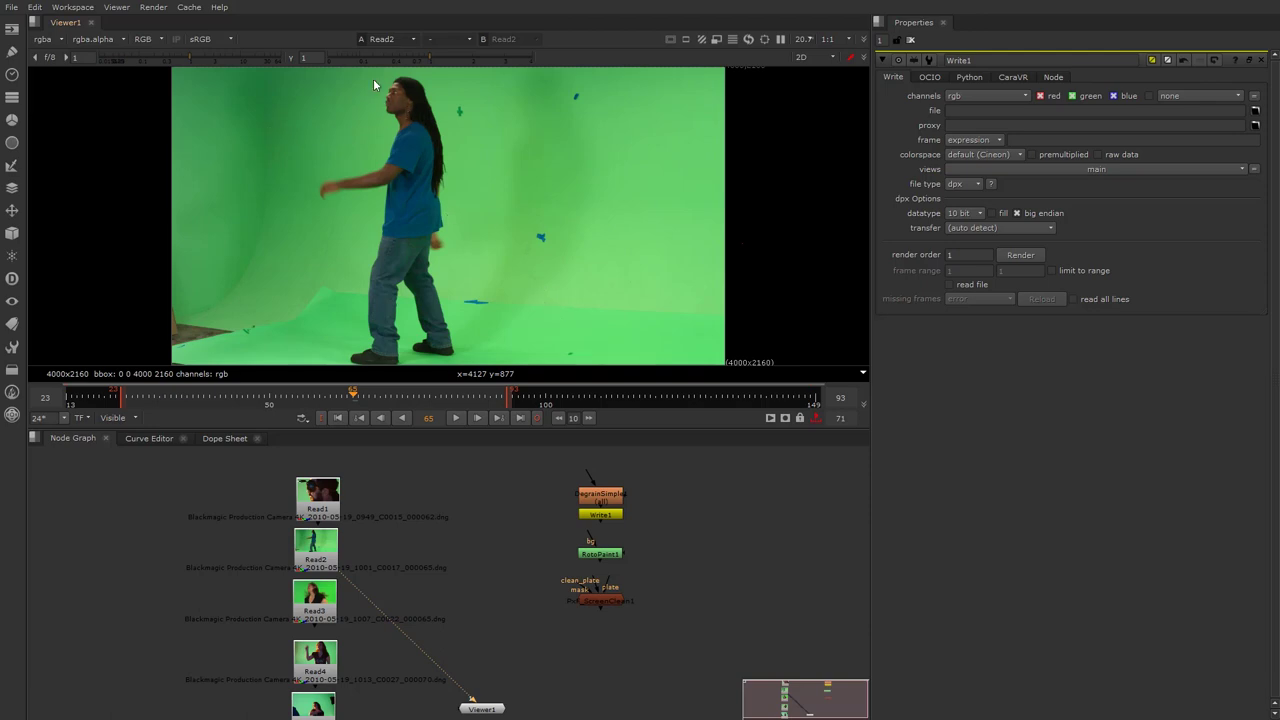
# Step: Lower the viewer gamma to 0.45 and examine the grain on the green screen around the tracking marker
pyautogui.scroll(10, 374, 92)
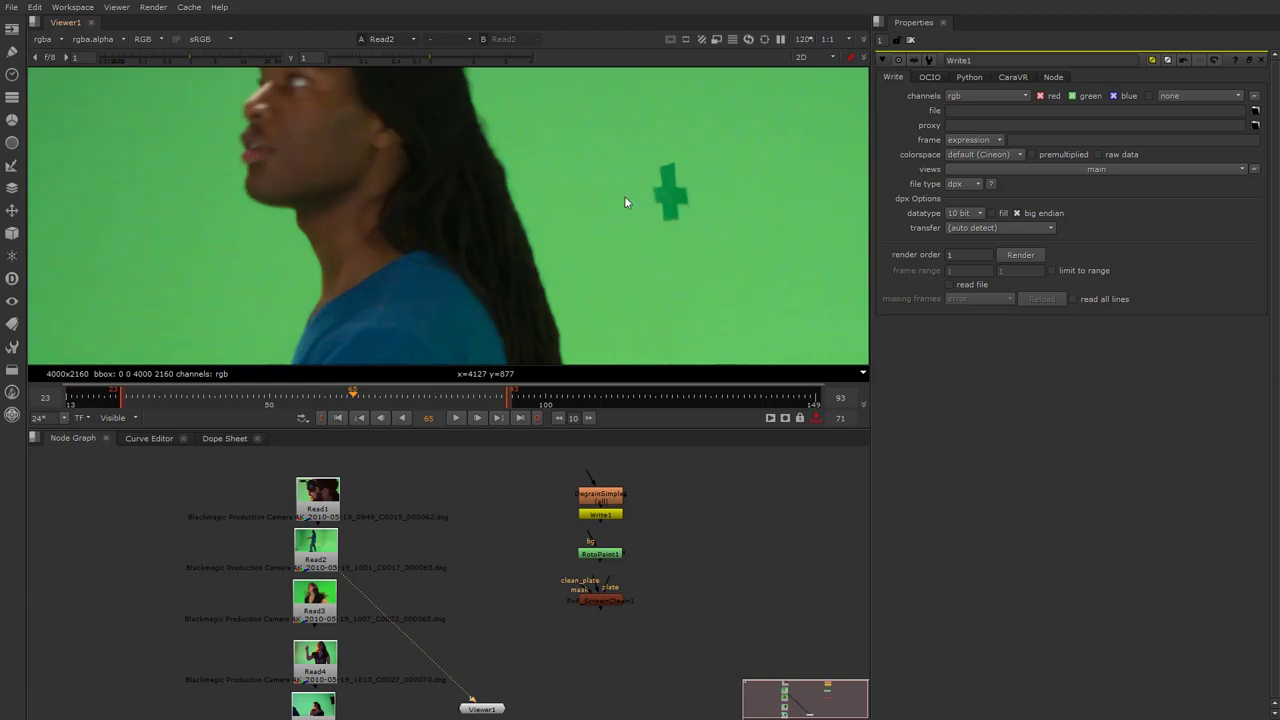
pyautogui.scroll(7, 387, 250)
pyautogui.moveTo(708, 278); pyautogui.dragTo(403, 215, button='middle')
pyautogui.scroll(-2, 456, 245)
pyautogui.moveTo(454, 253); pyautogui.dragTo(259, 230, button='middle')
pyautogui.scroll(2, 320, 229)
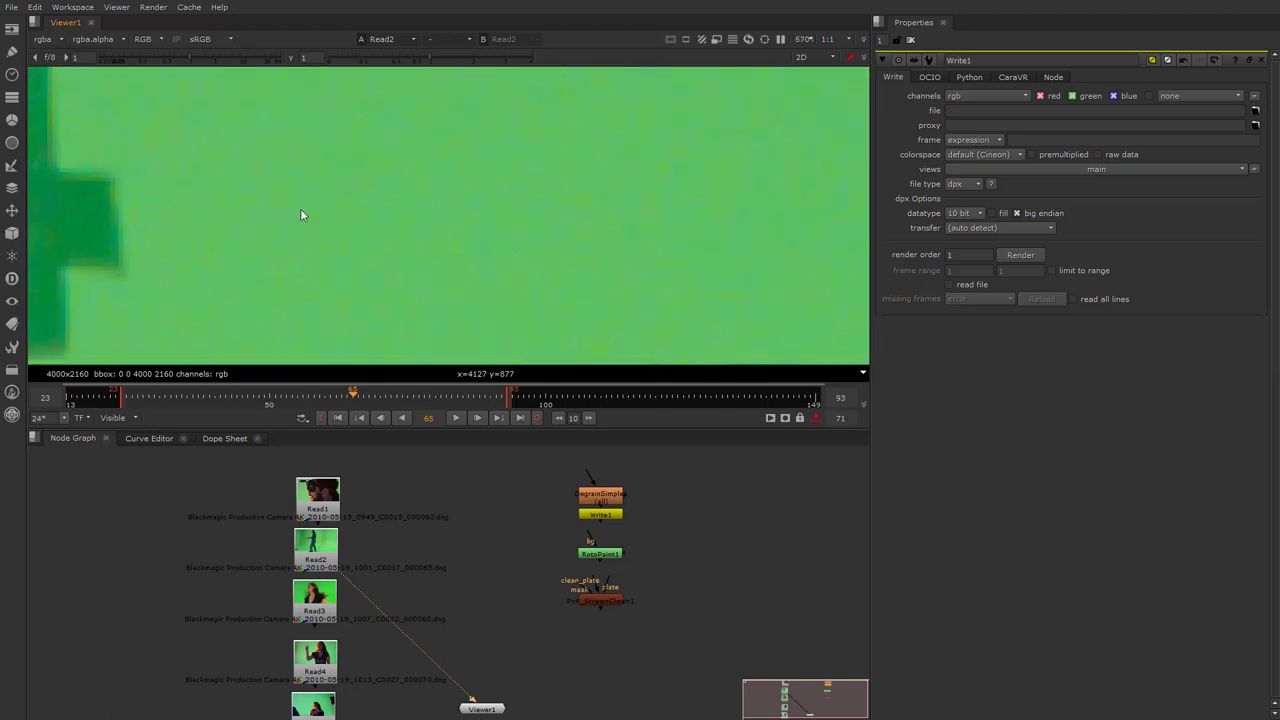
pyautogui.moveTo(415, 62); pyautogui.dragTo(403, 58)
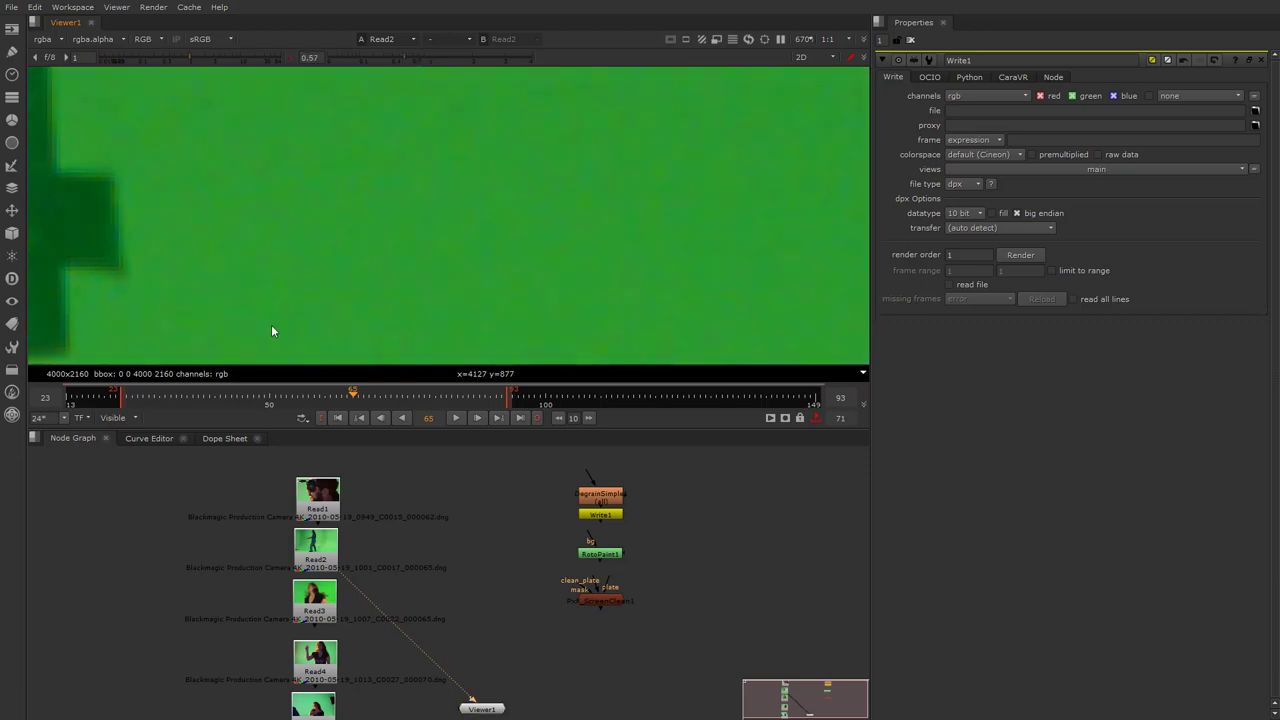
pyautogui.scroll(-5, 248, 285)
pyautogui.scroll(10, 248, 285)
pyautogui.moveTo(421, 60); pyautogui.dragTo(390, 95)
pyautogui.scroll(-15, 358, 199)
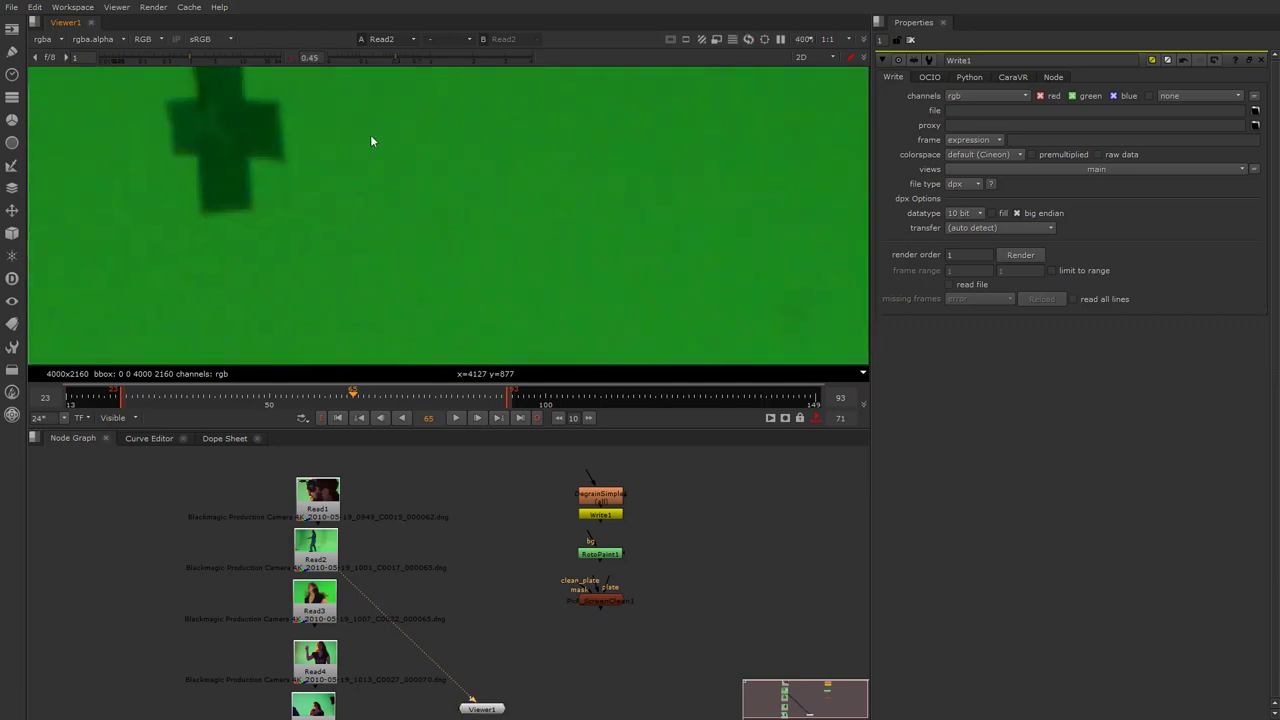
pyautogui.moveTo(312, 252); pyautogui.dragTo(371, 229, button='middle')
pyautogui.scroll(7, 371, 229)
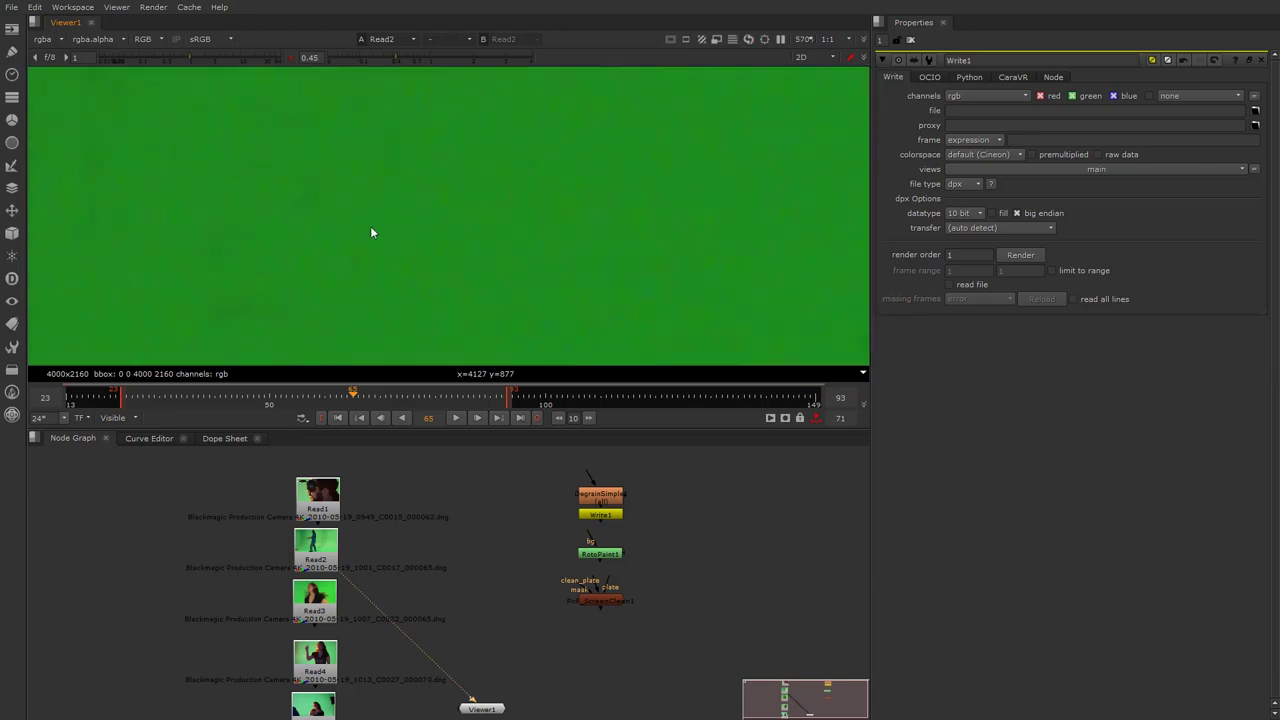
# Step: Examine the grain in the red, green and blue channels of Read2 one at a time, and return to RGB
pyautogui.press('r')
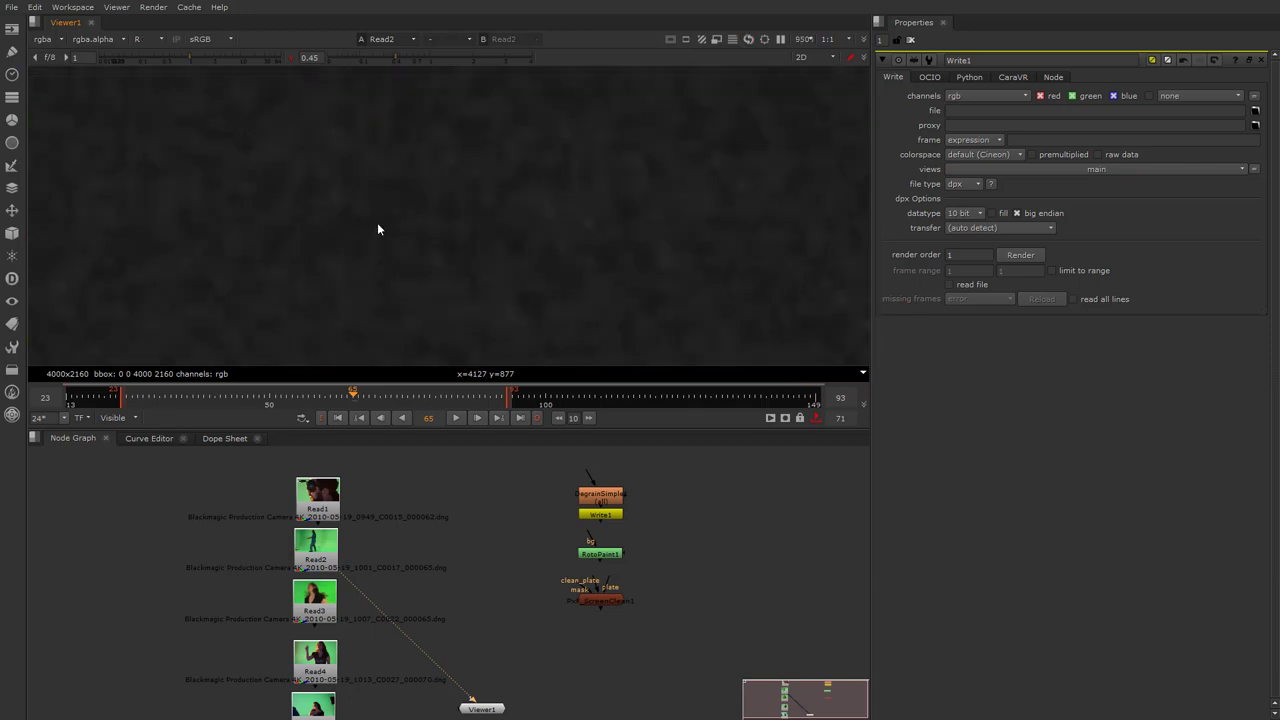
pyautogui.scroll(2, 391, 233)
pyautogui.press('g')
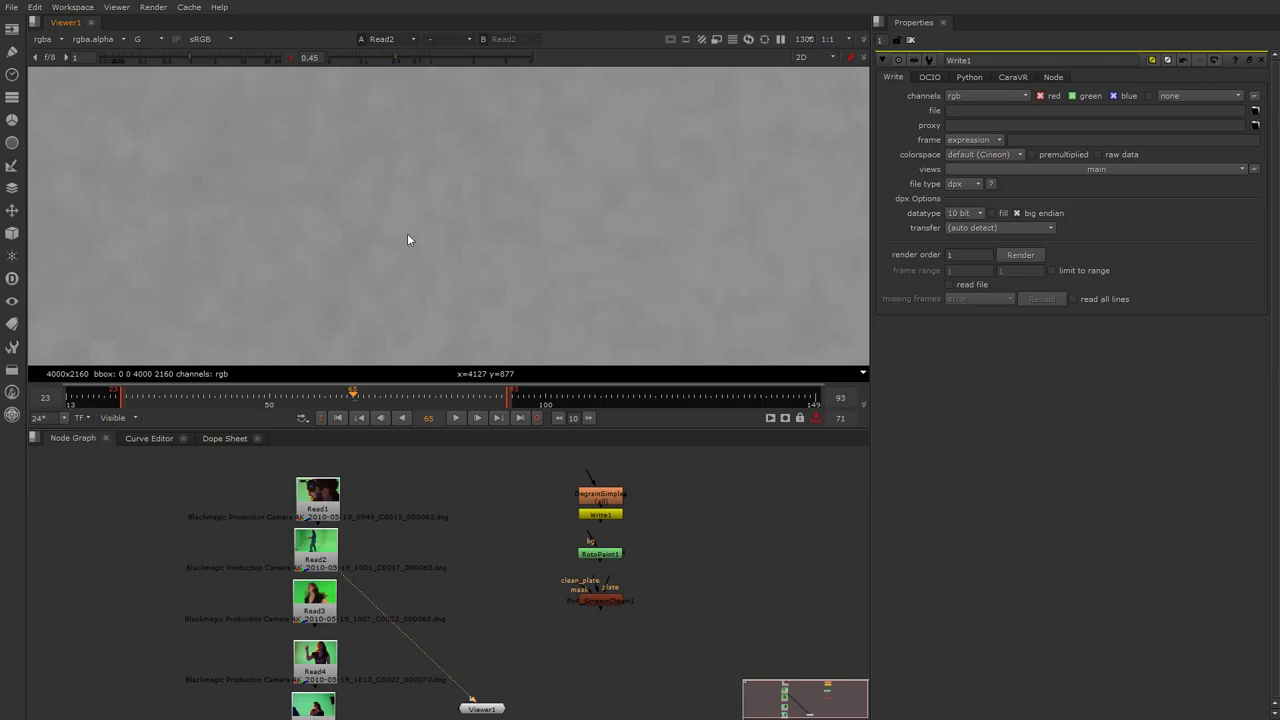
pyautogui.press('b')
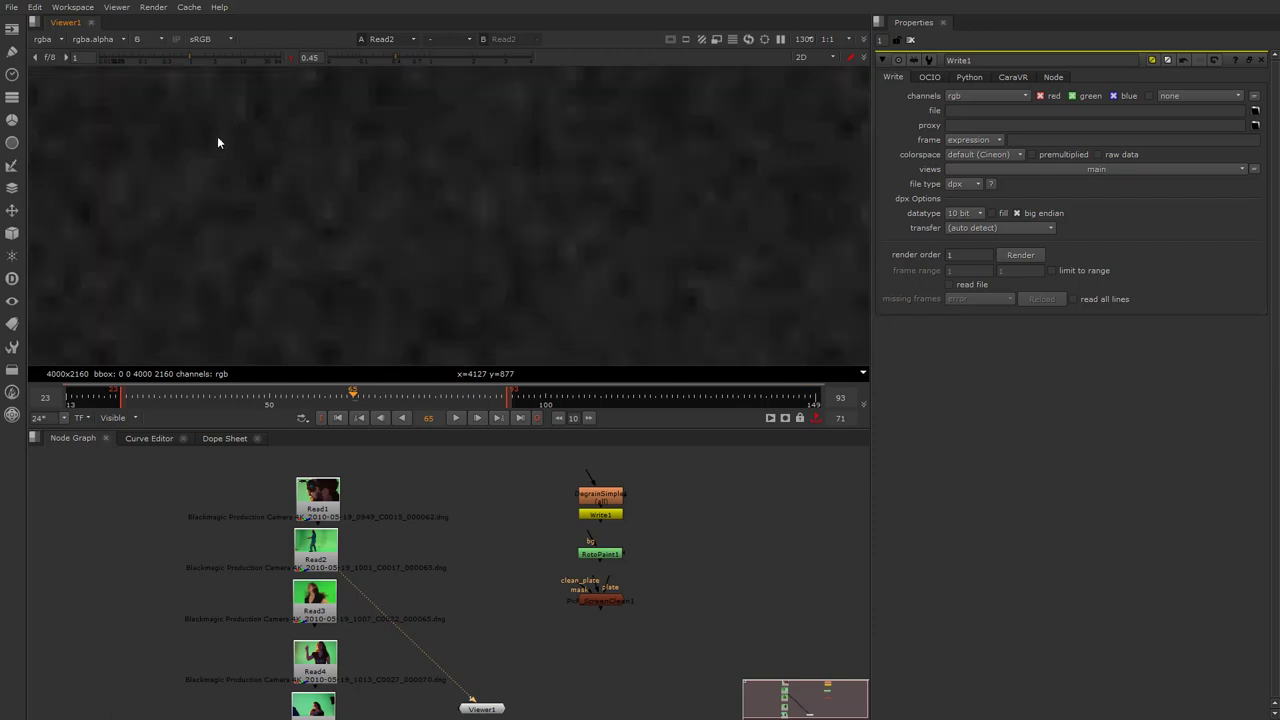
pyautogui.press('b')
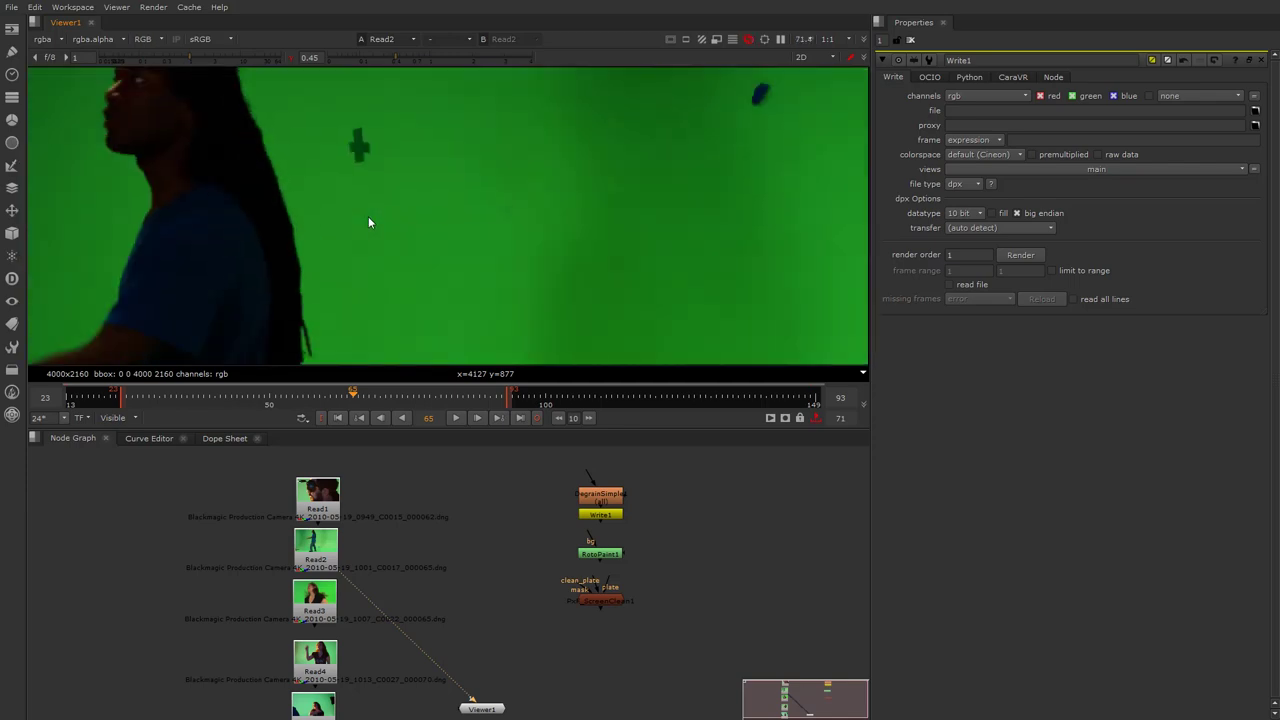
pyautogui.scroll(-3, 368, 222)
pyautogui.press('b')
pyautogui.press('b')
pyautogui.scroll(-2, 297, 261)
pyautogui.moveTo(297, 261); pyautogui.dragTo(379, 176, button='middle')
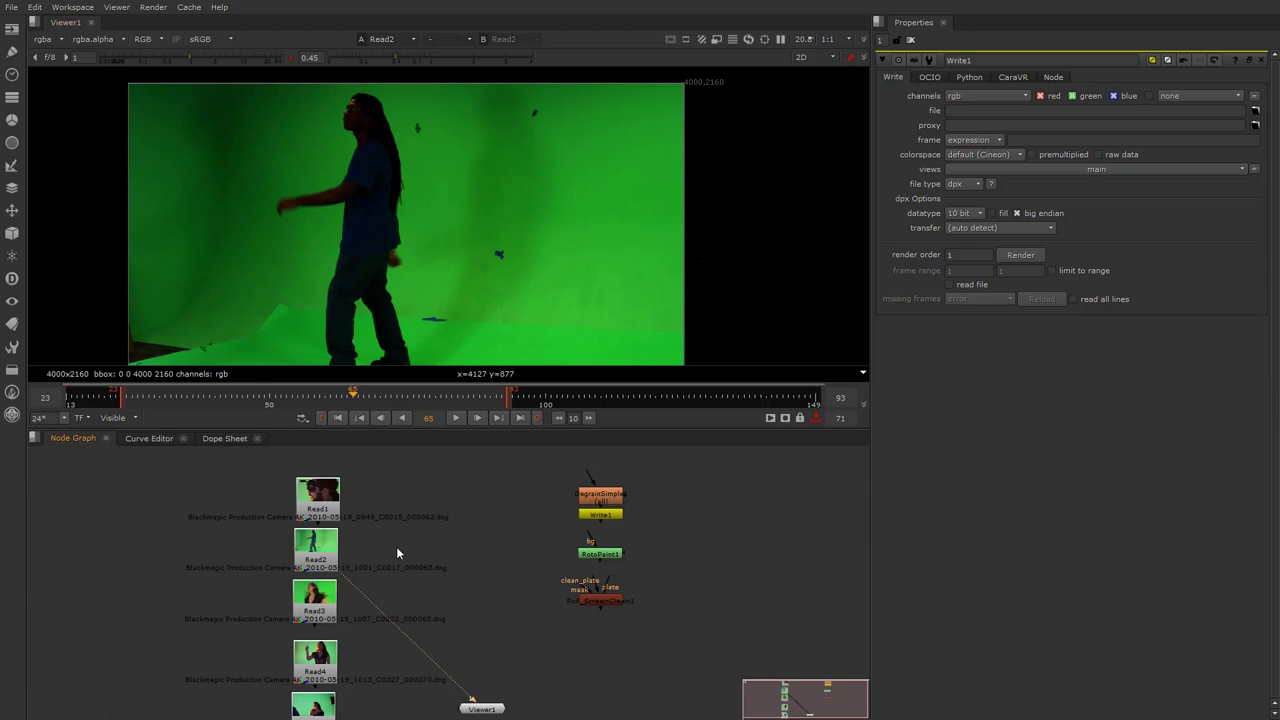
# Step: Move the DegrainSimple1 and Write1 nodes side by side next to the Read2 node
pyautogui.scroll(2, 390, 547)
pyautogui.scroll(2, 394, 547)
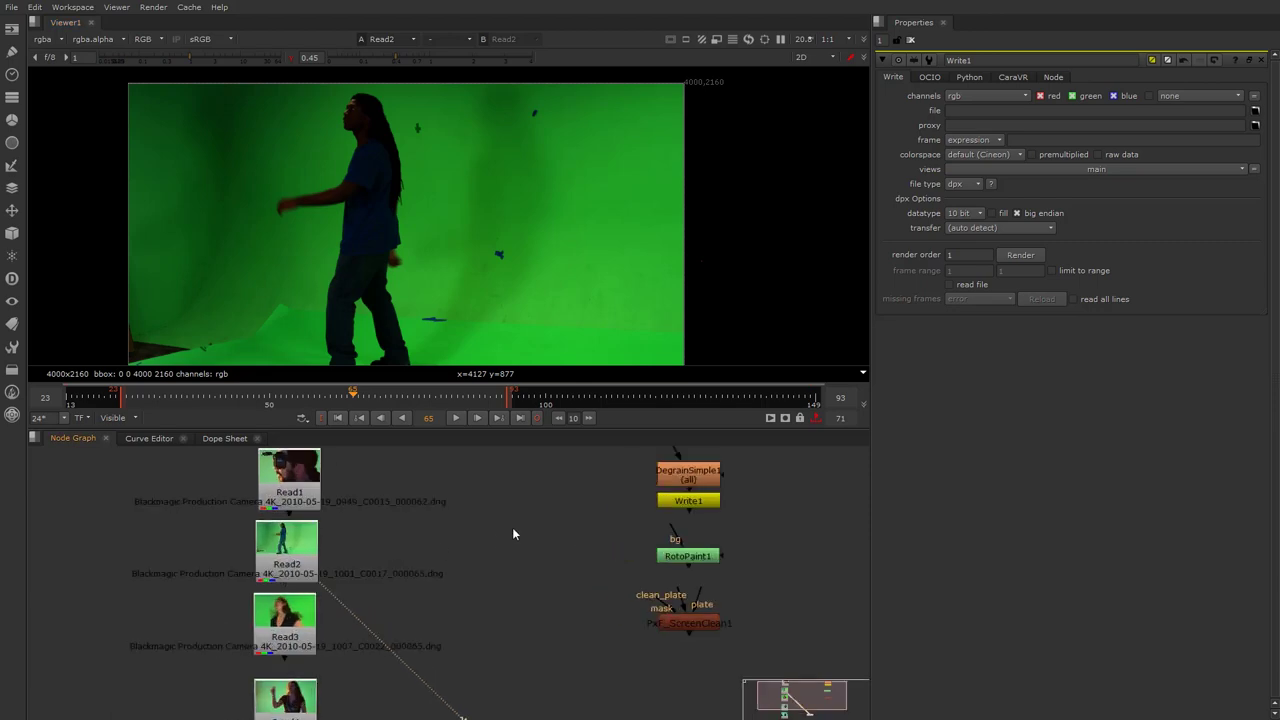
pyautogui.moveTo(680, 480); pyautogui.dragTo(423, 547)
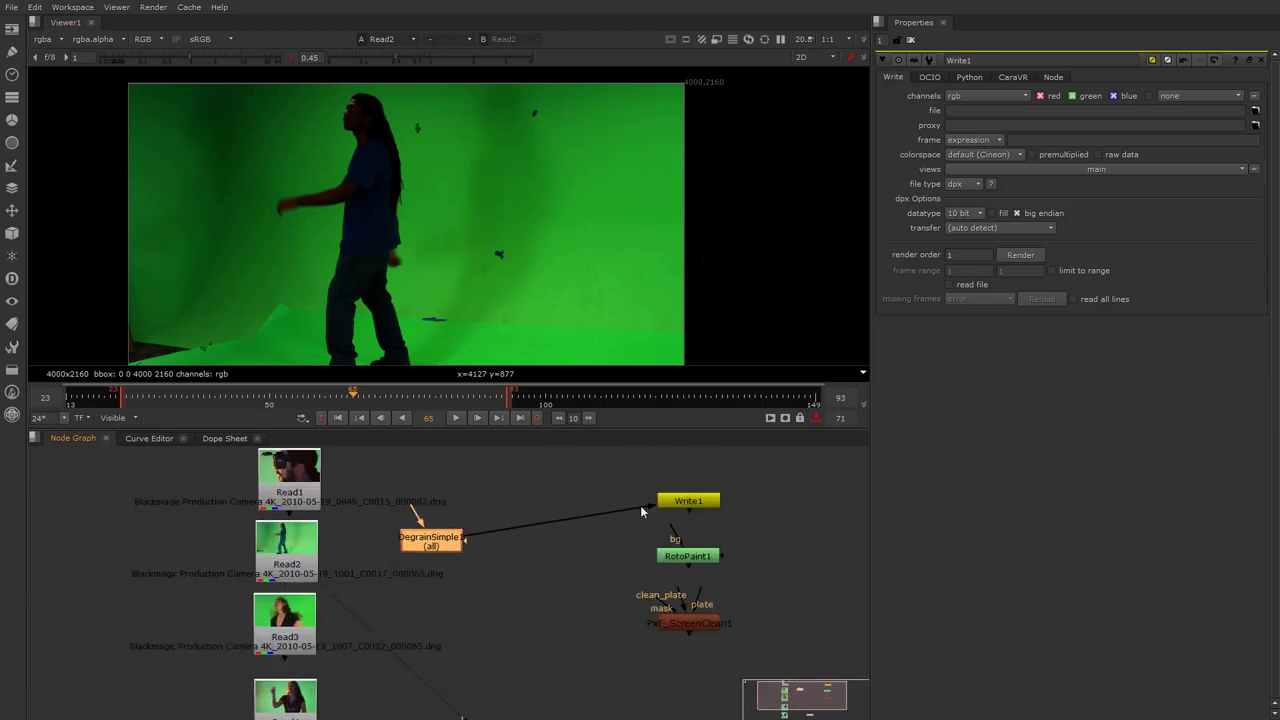
pyautogui.moveTo(685, 510); pyautogui.dragTo(540, 550)
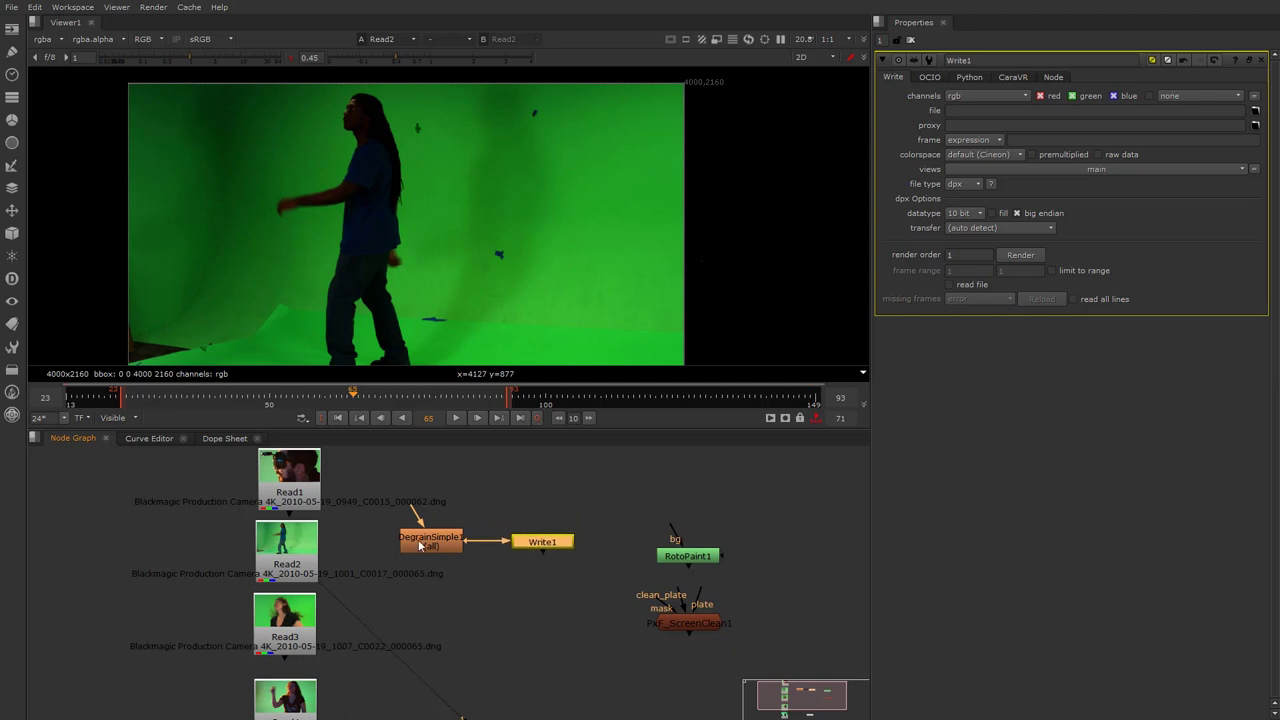
pyautogui.moveTo(420, 545); pyautogui.dragTo(438, 544)
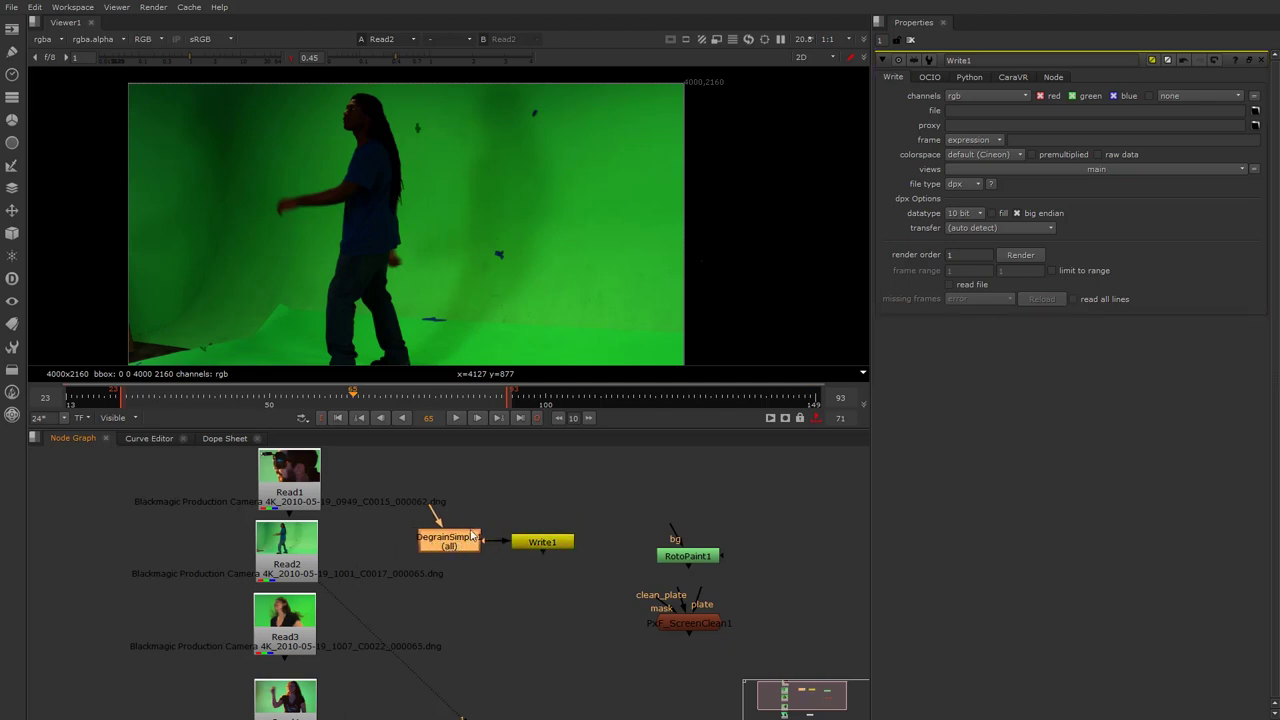
# Step: Reset the viewer gamma to 1 and connect DegrainSimple1's input to Read2
pyautogui.scroll(2, 468, 536)
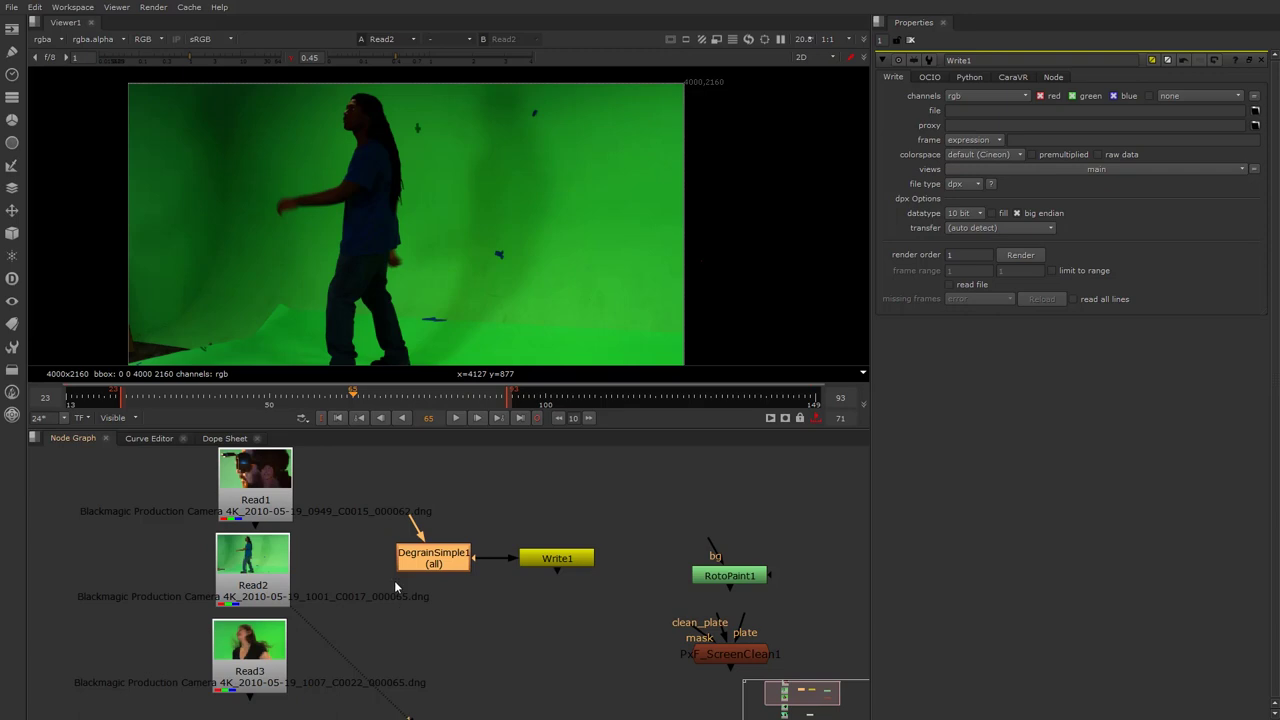
pyautogui.scroll(3, 410, 582)
pyautogui.scroll(-1, 430, 581)
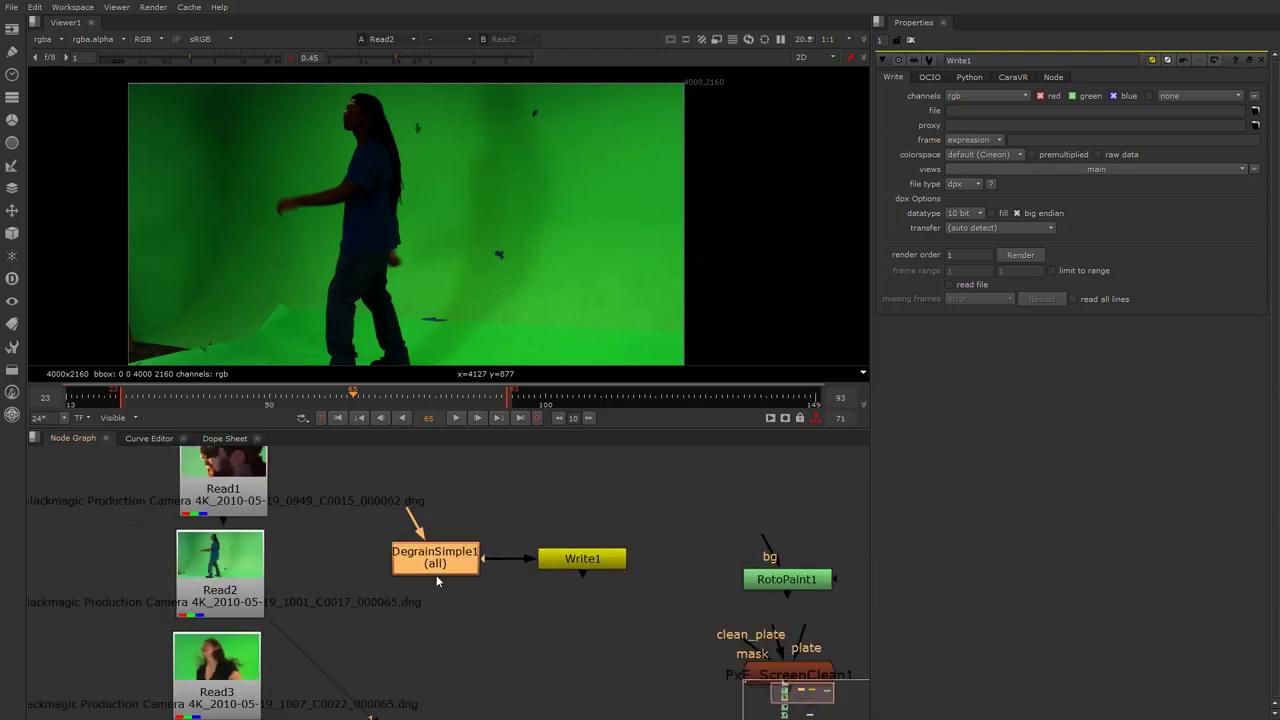
pyautogui.scroll(2, 440, 585)
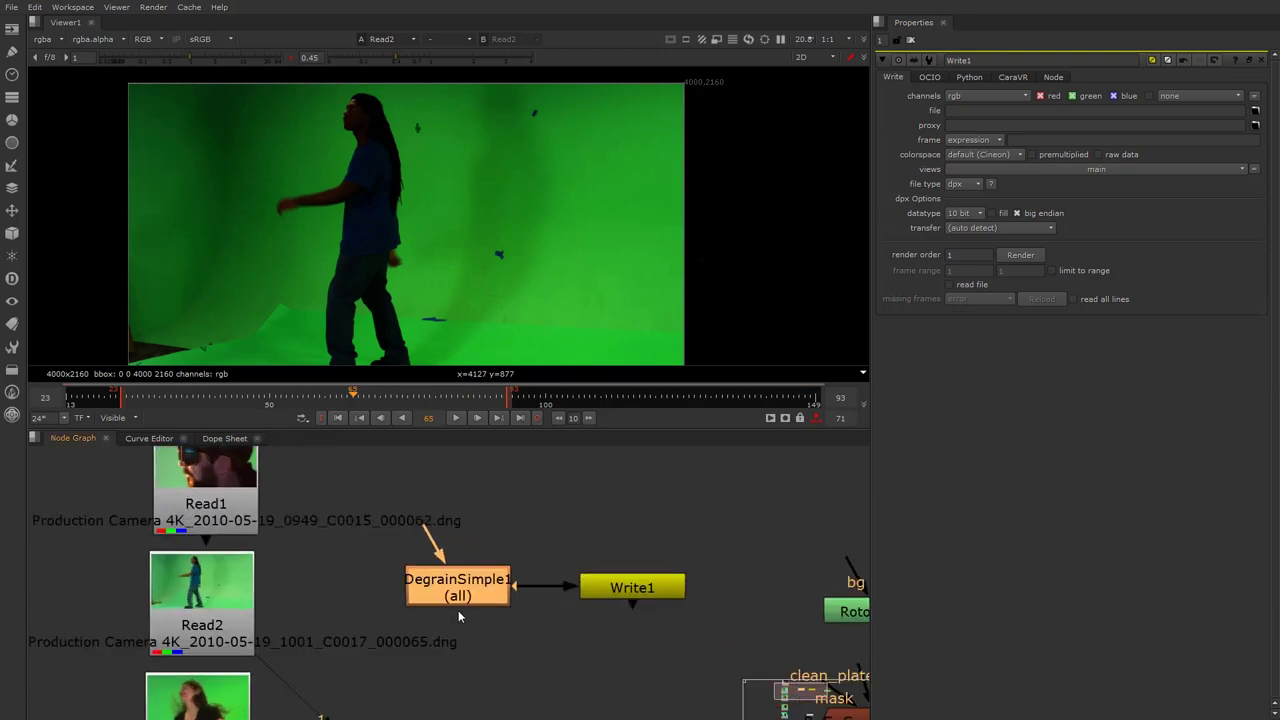
pyautogui.click(292, 58)
pyautogui.moveTo(437, 548); pyautogui.dragTo(216, 581)
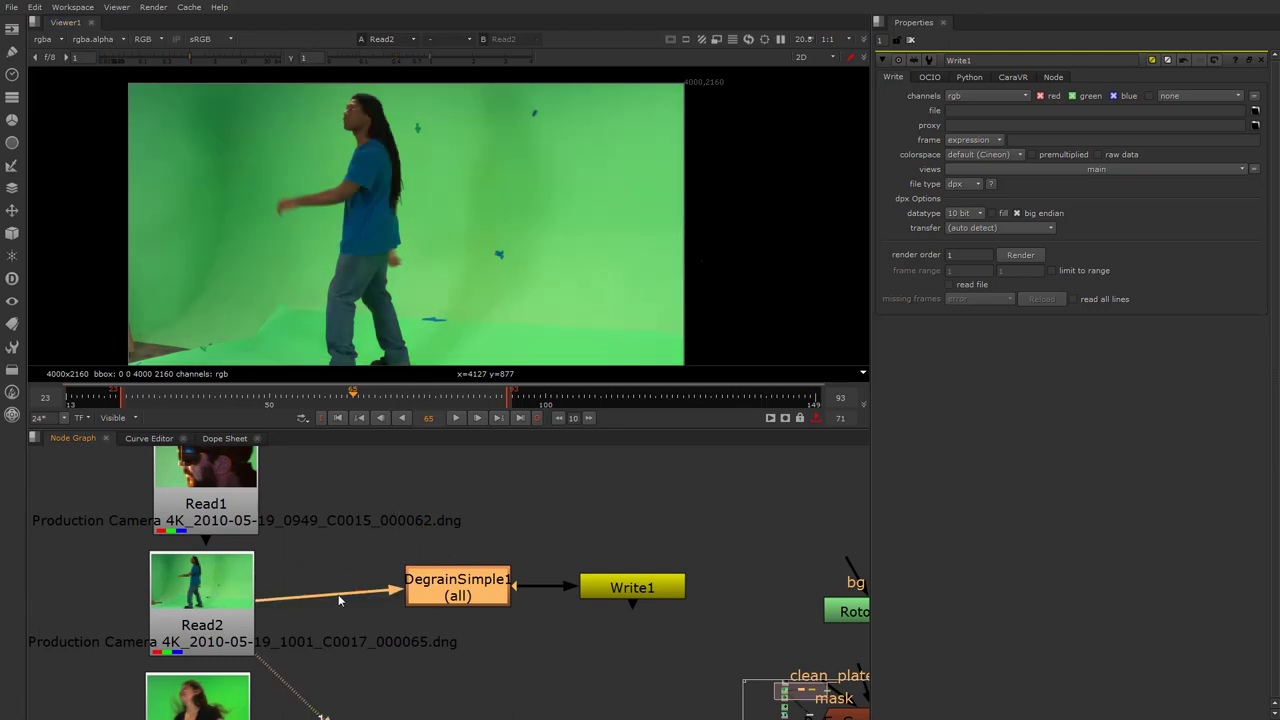
# Step: Show DegrainSimple1's output in the viewer and open the node's properties
pyautogui.moveTo(458, 597); pyautogui.dragTo(443, 605)
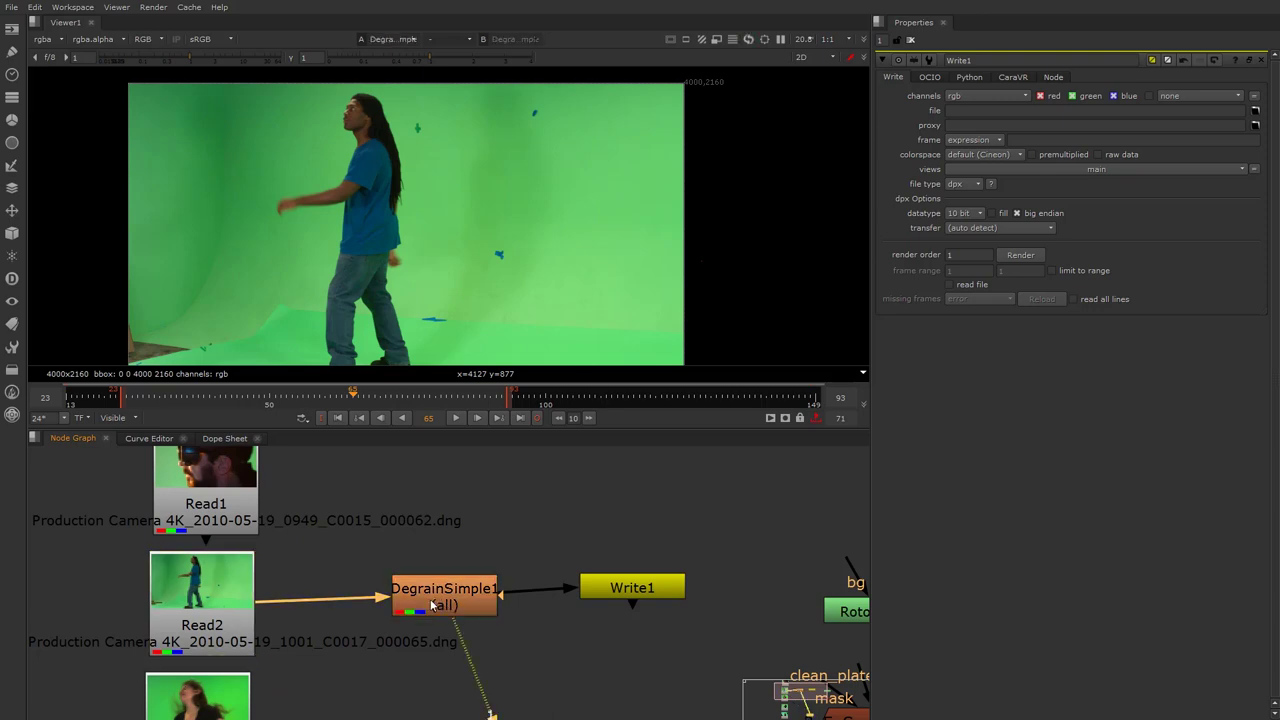
pyautogui.doubleClick(437, 606)
pyautogui.click(502, 537)
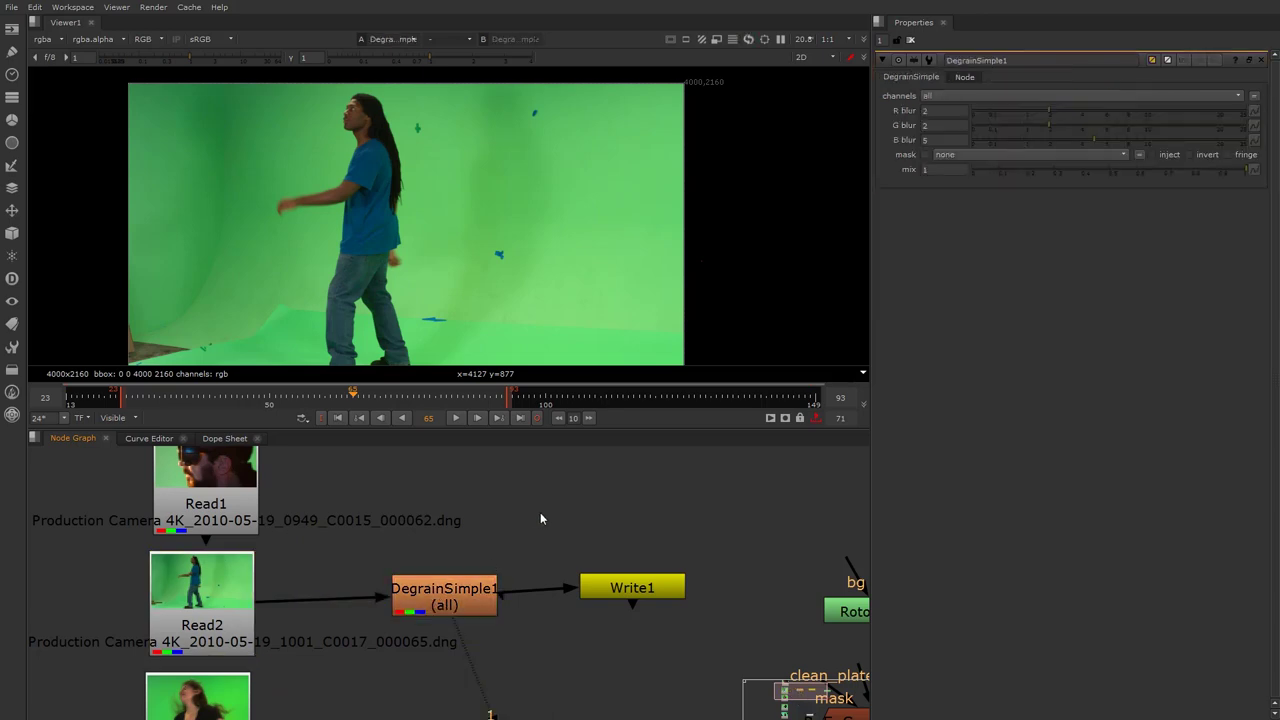
# Step: Set DegrainSimple1's R blur to 9 while viewing the red channel around the actor's hair
pyautogui.scroll(10, 331, 181)
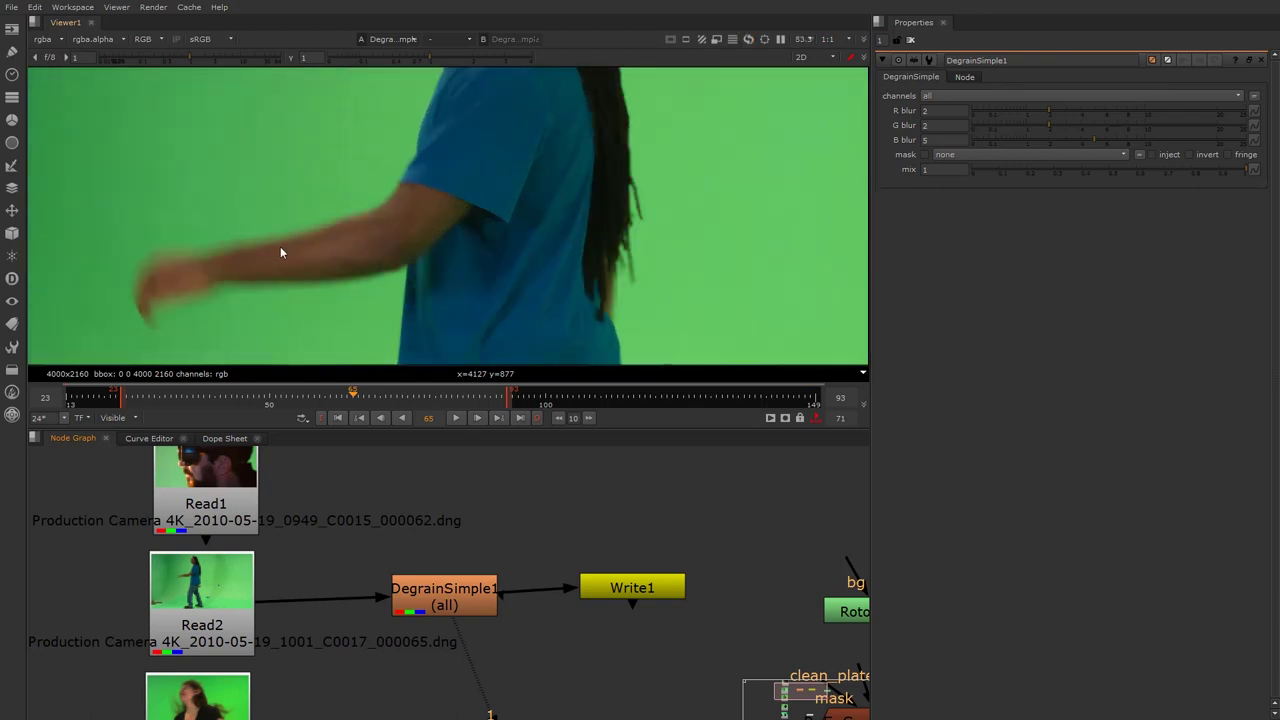
pyautogui.scroll(-6, 276, 239)
pyautogui.moveTo(496, 260)
pyautogui.mouseDown(button='middle')
pyautogui.moveTo(330, 211)
pyautogui.moveTo(476, 272)
pyautogui.mouseUp(button='middle')
pyautogui.scroll(2, 388, 224)
pyautogui.click(456, 580)
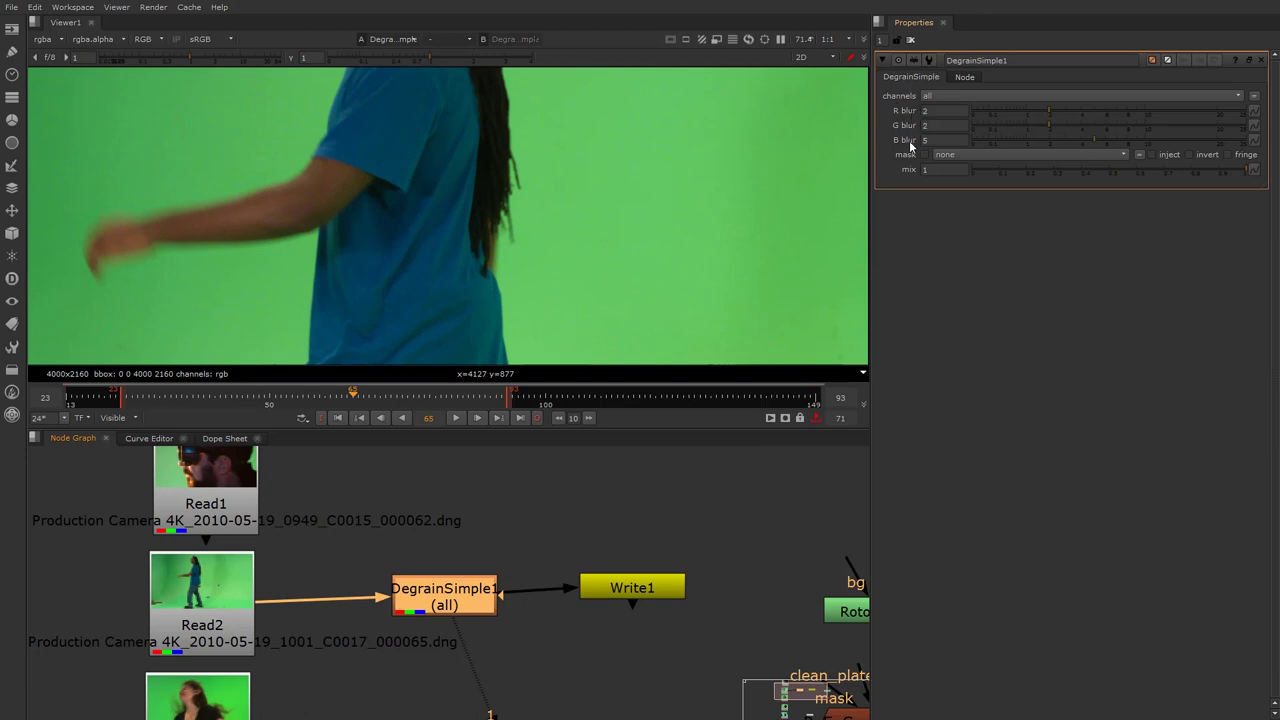
pyautogui.press('r')
pyautogui.scroll(5, 577, 222)
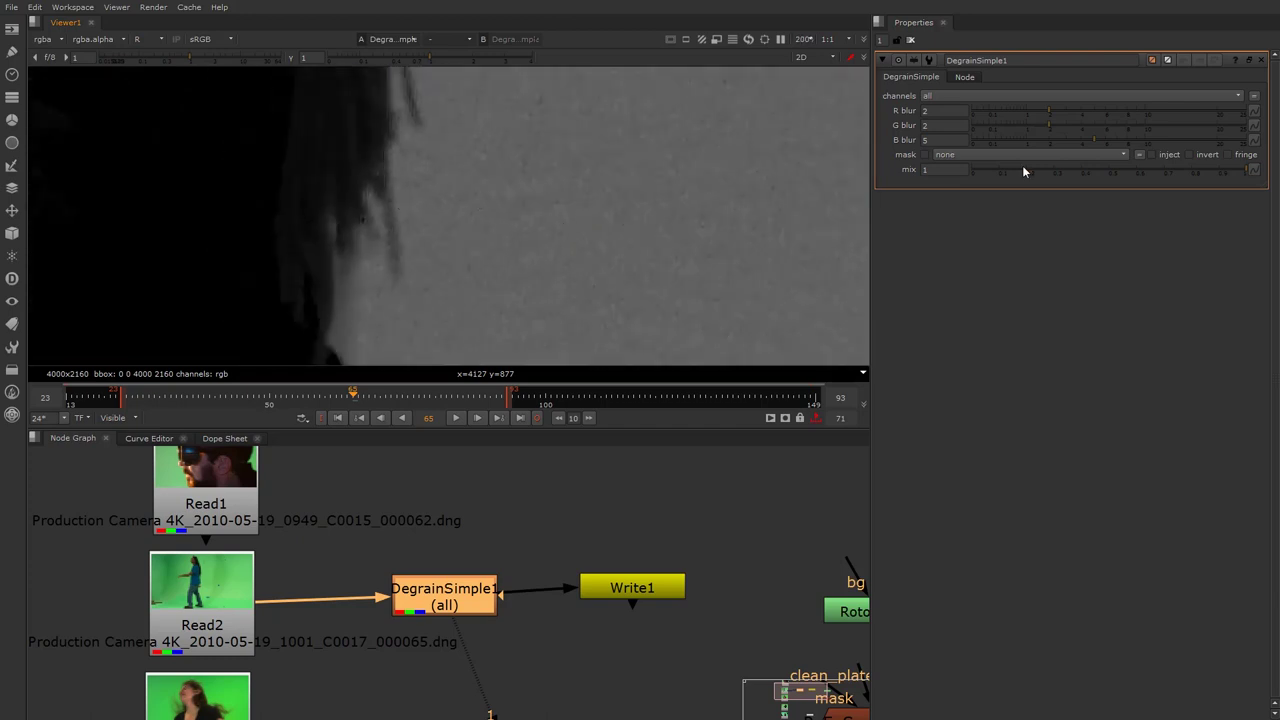
pyautogui.moveTo(1046, 113); pyautogui.dragTo(1136, 114)
# Step: Set DegrainSimple1's G blur to 0.56 while viewing the green channel
pyautogui.press('g')
pyautogui.moveTo(1048, 128); pyautogui.dragTo(1040, 126)
pyautogui.scroll(-5, 254, 224)
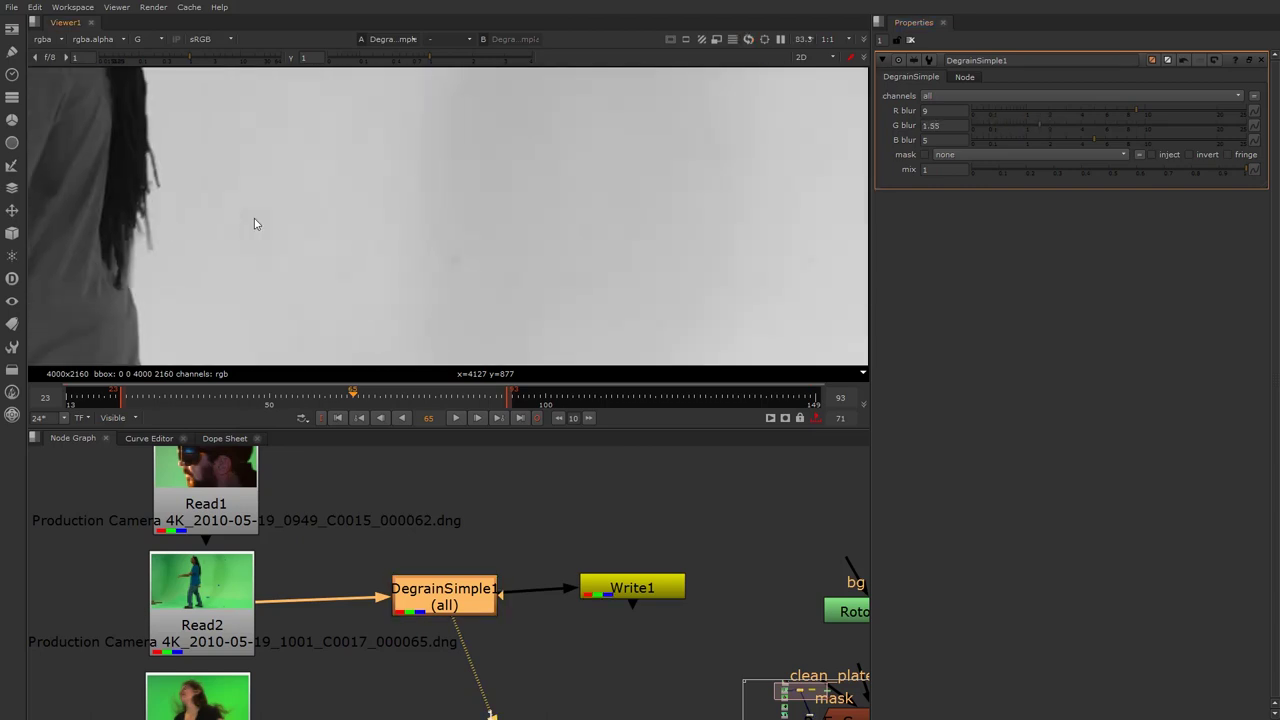
pyautogui.scroll(5, 420, 215)
pyautogui.moveTo(1055, 128); pyautogui.dragTo(1012, 122)
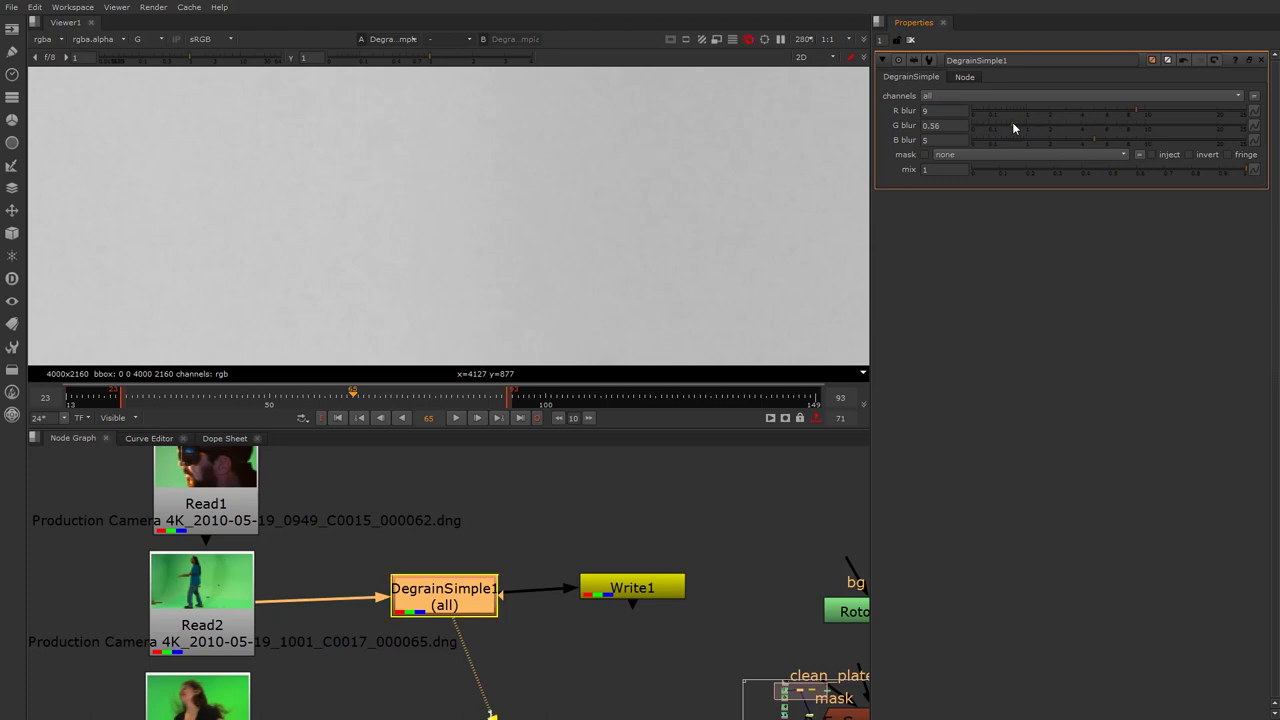
# Step: Set DegrainSimple1's B blur to 16.7 while viewing the blue channel, and return the viewer to RGB
pyautogui.press('b')
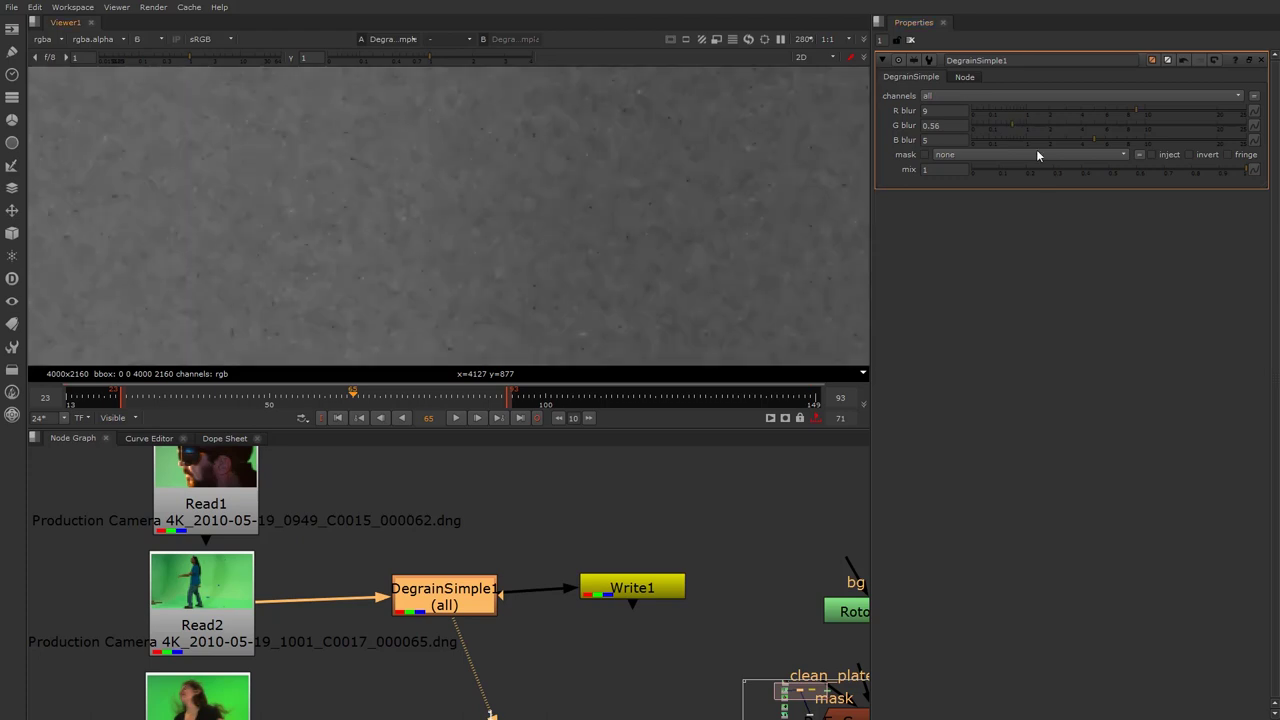
pyautogui.moveTo(1140, 143); pyautogui.dragTo(1196, 141)
pyautogui.scroll(-3, 433, 254)
pyautogui.moveTo(433, 254); pyautogui.dragTo(578, 245, button='middle')
pyautogui.scroll(-2, 438, 290)
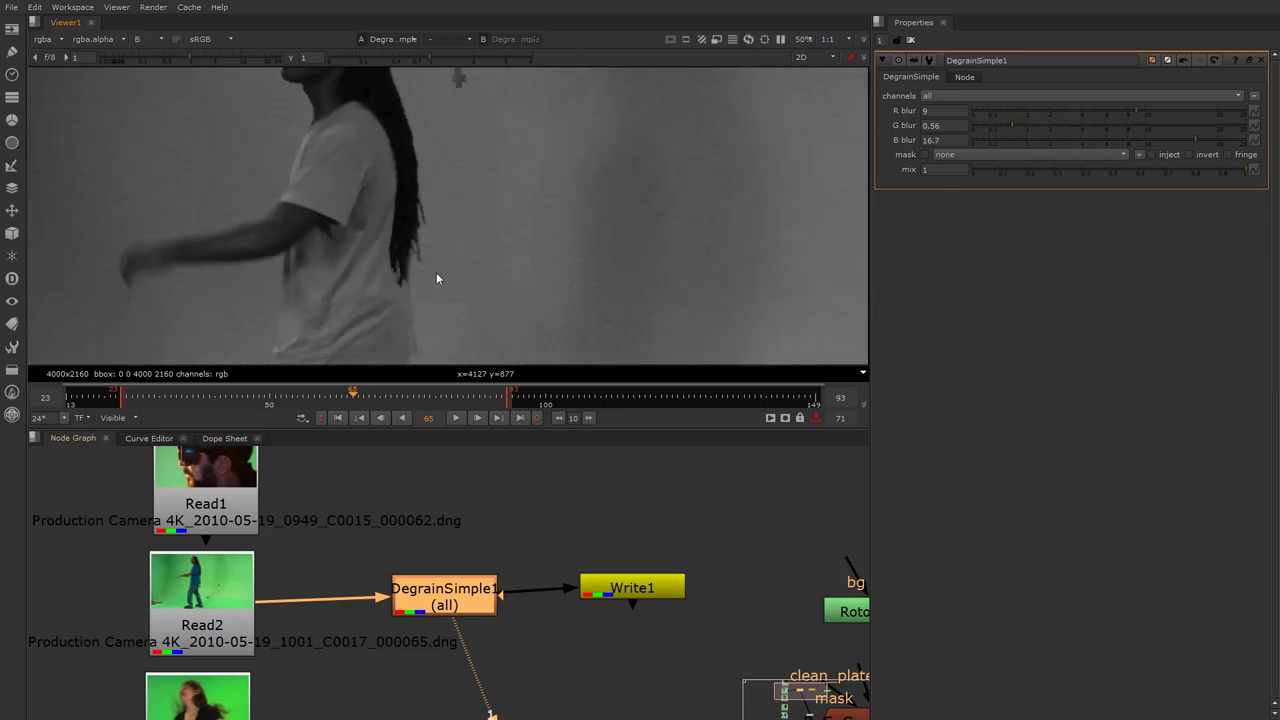
pyautogui.press('r')
pyautogui.press('r')
# Step: Toggle DegrainSimple1 off and on to compare the grain on the actor's face and neck
pyautogui.scroll(4, 372, 245)
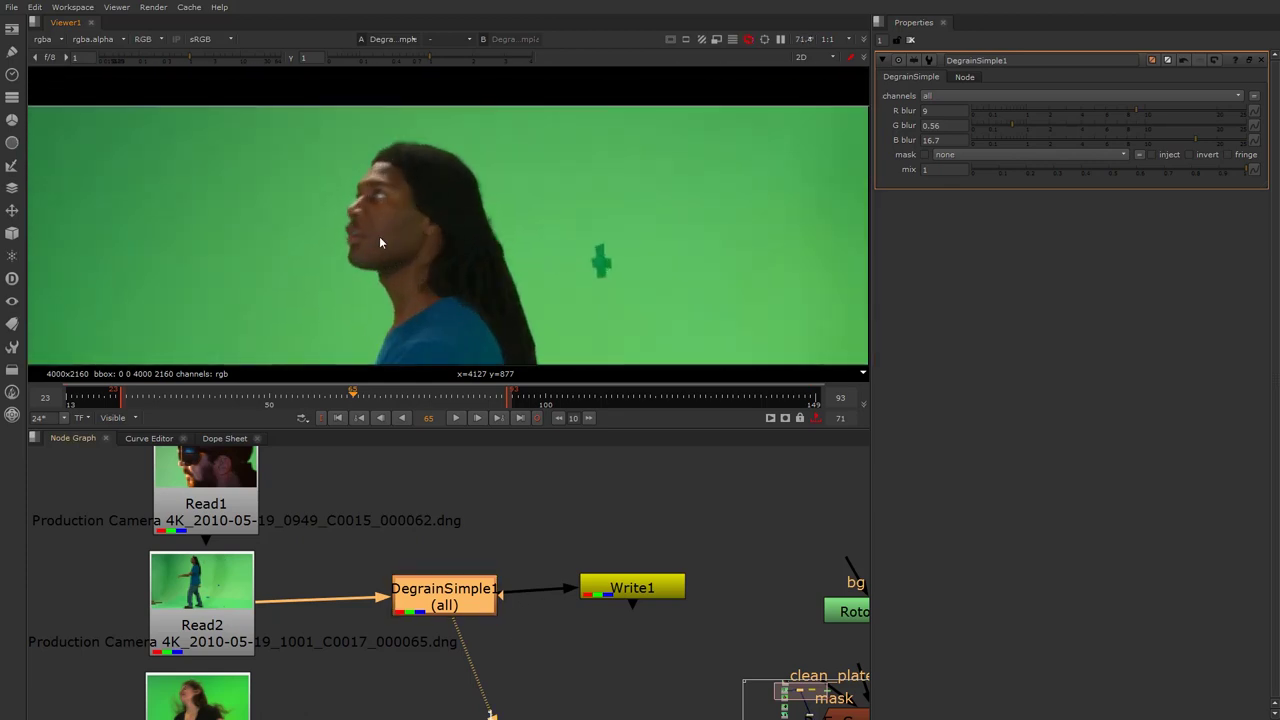
pyautogui.press('d')
pyautogui.press('d')
pyautogui.press('d')
pyautogui.press('d')
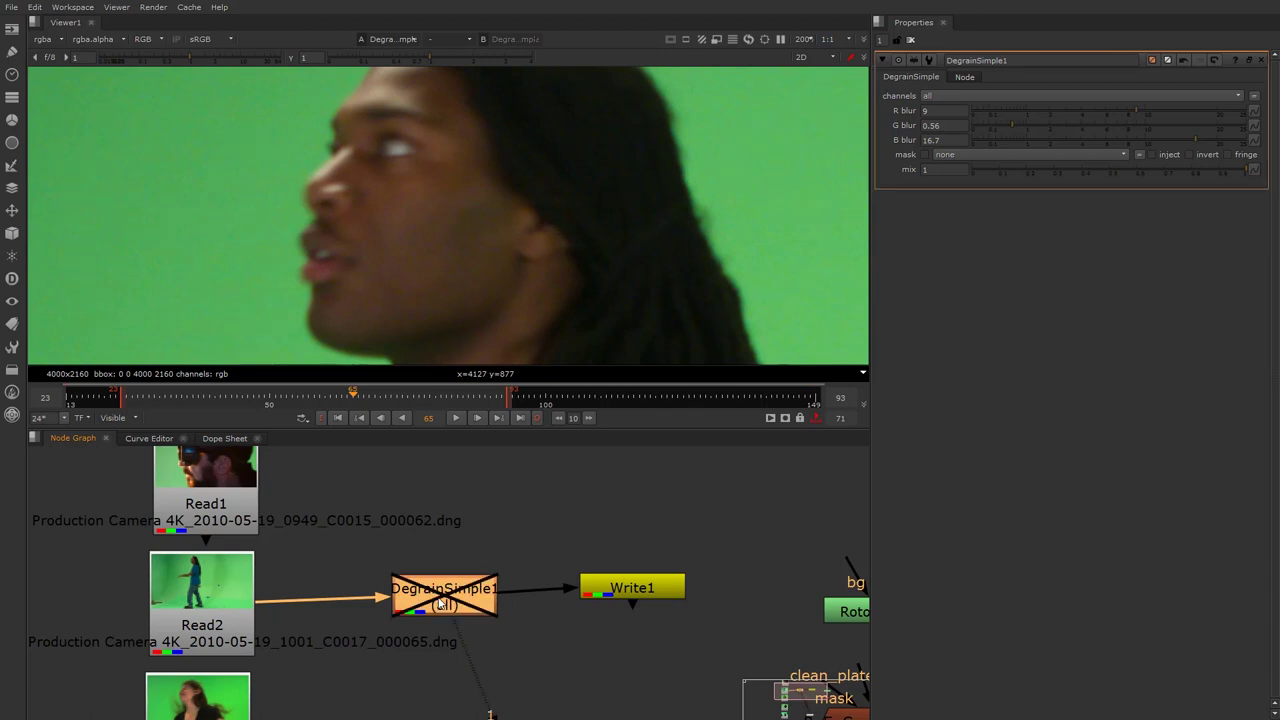
pyautogui.scroll(2, 400, 214)
pyautogui.press('d')
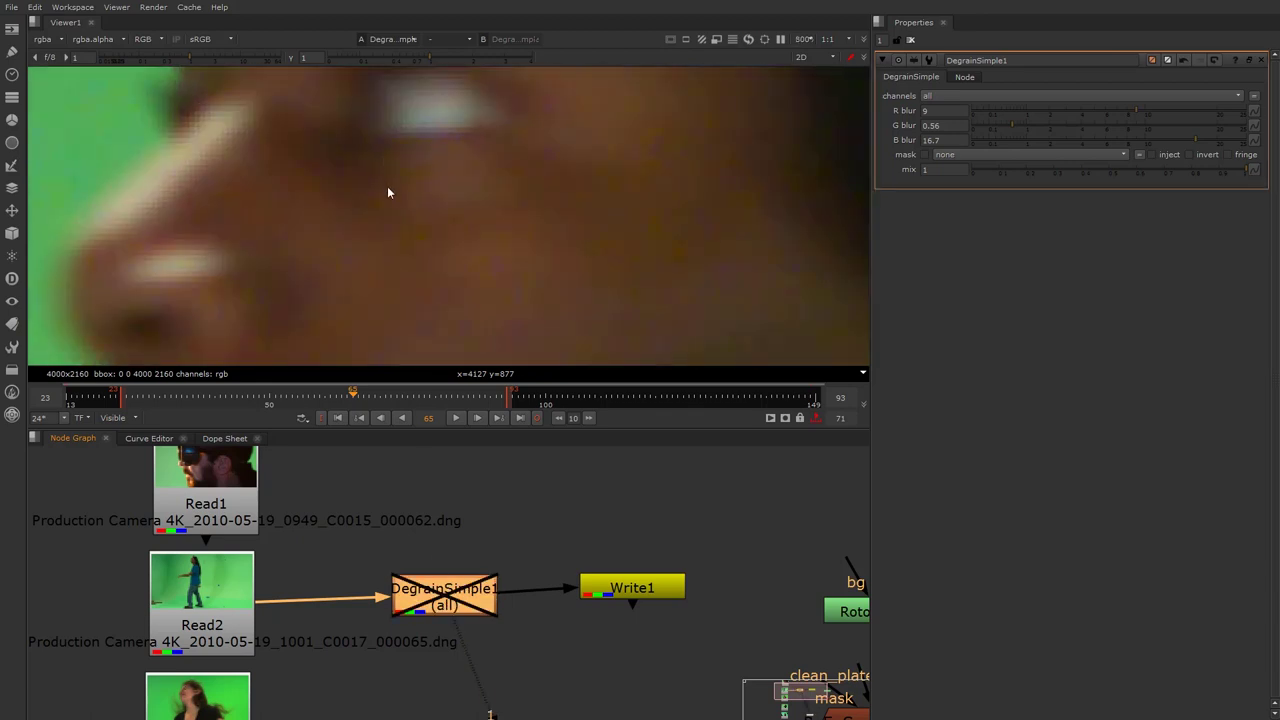
pyautogui.moveTo(352, 262); pyautogui.dragTo(420, 150, button='middle')
pyautogui.scroll(-3, 431, 268)
pyautogui.press('d')
pyautogui.press('d')
pyautogui.moveTo(432, 302); pyautogui.dragTo(402, 200, button='middle')
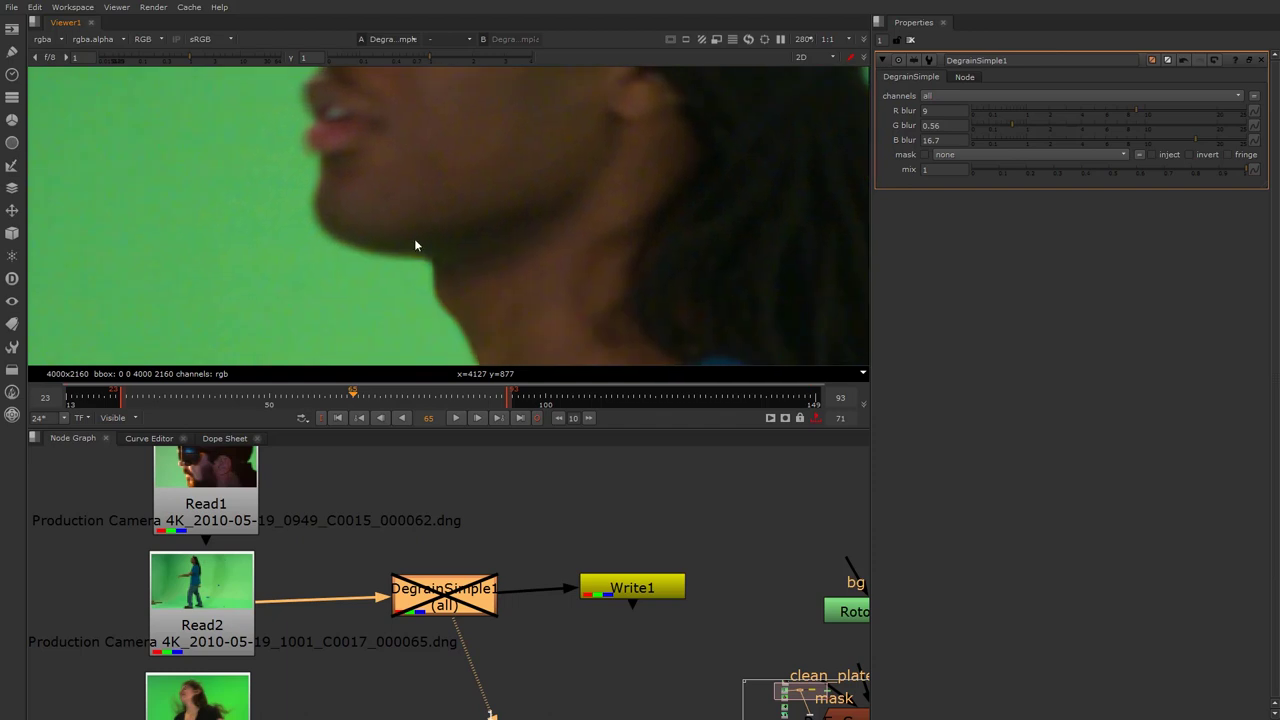
# Step: Compare the grain on the actor's blue shirt and arm with DegrainSimple1 disabled and enabled, leaving it enabled
pyautogui.scroll(-3, 421, 262)
pyautogui.press('d')
pyautogui.scroll(3, 460, 268)
pyautogui.press('d')
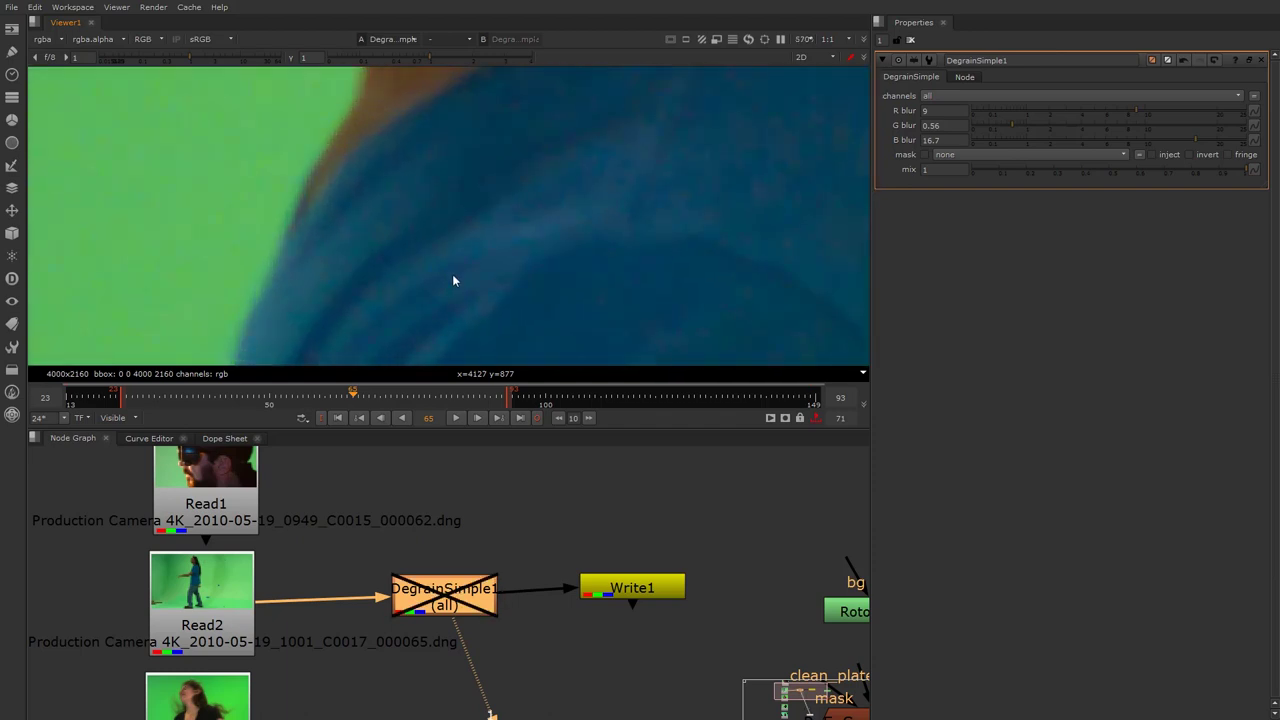
pyautogui.press('d')
pyautogui.scroll(-5, 390, 300)
pyautogui.scroll(5, 454, 182)
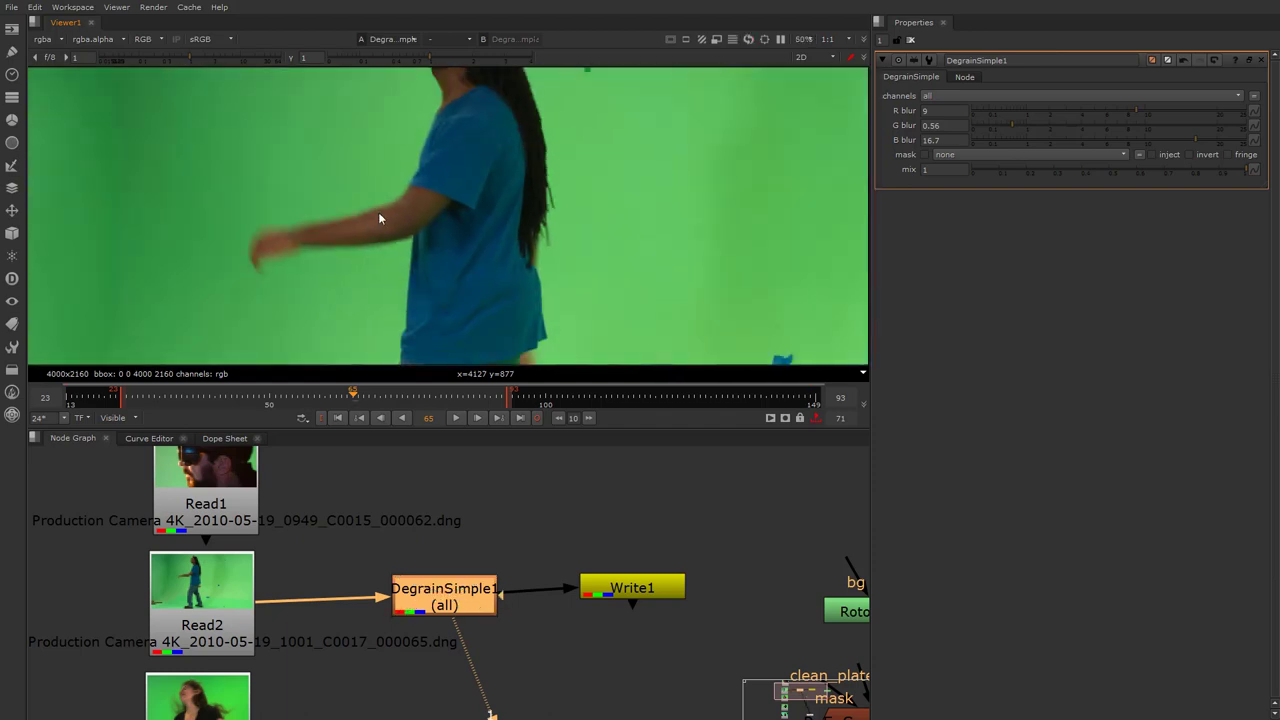
pyautogui.press('d')
pyautogui.press('d')
pyautogui.scroll(-3, 431, 261)
pyautogui.scroll(5, 454, 309)
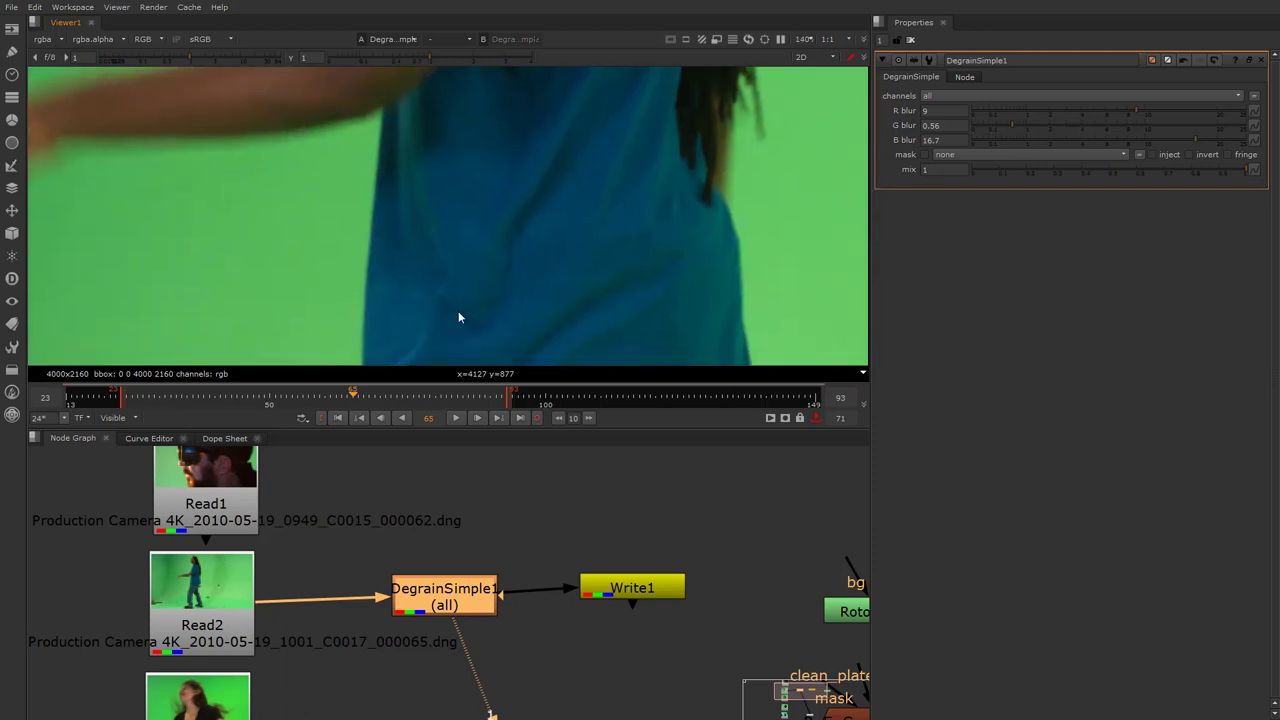
pyautogui.scroll(6, 503, 287)
pyautogui.press('d')
pyautogui.press('d')
pyautogui.press('d')
pyautogui.press('d')
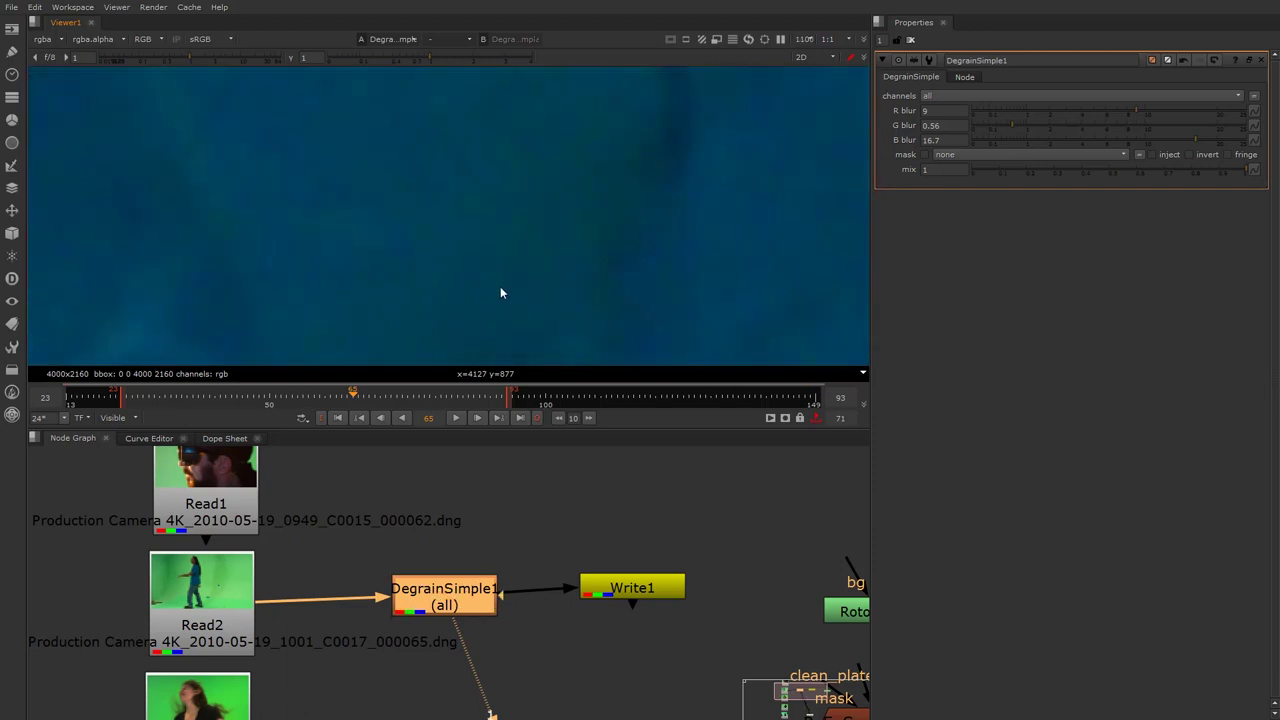
# Step: Toggle DegrainSimple1 off and on to check the grain on the blue shirt at close and wide views, leaving it enabled
pyautogui.press('d')
pyautogui.press('d')
pyautogui.scroll(4, 503, 268)
pyautogui.scroll(-8, 503, 272)
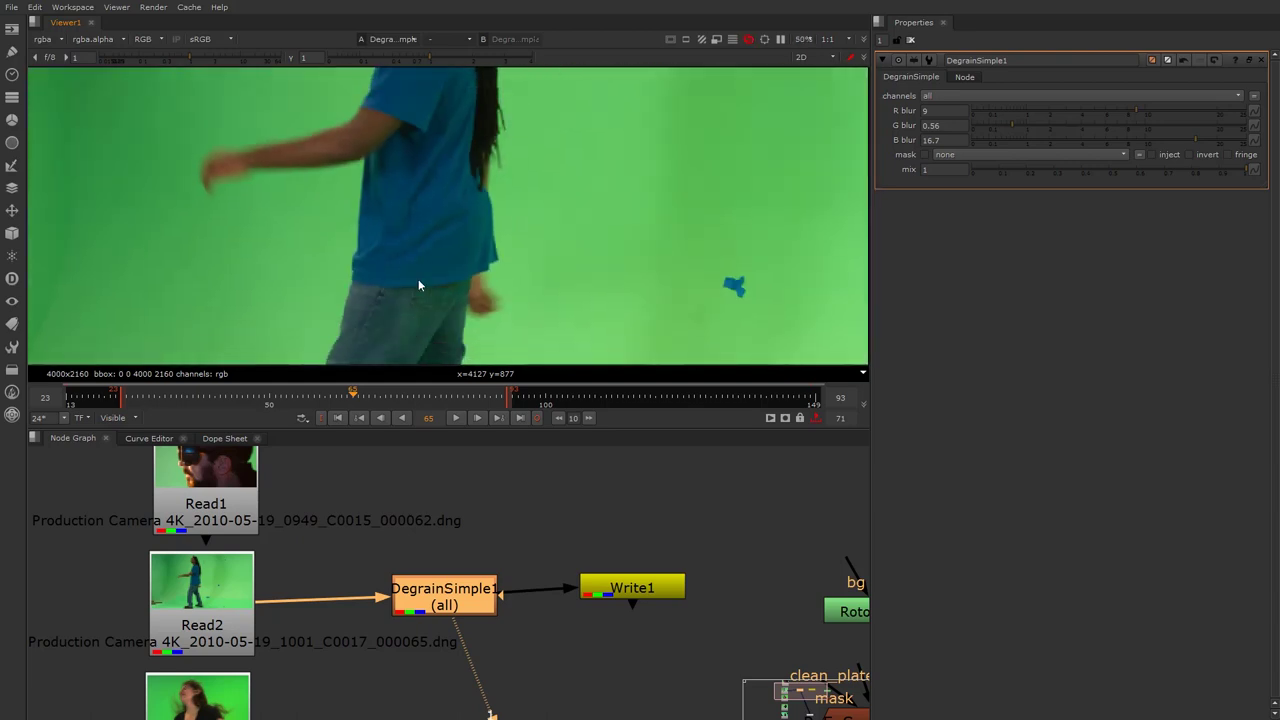
pyautogui.scroll(4, 506, 246)
pyautogui.press('d')
pyautogui.press('d')
pyautogui.scroll(-3, 347, 236)
# Step: Delete the DegrainSimple1 node from between Read2 and Write1
pyautogui.moveTo(439, 594); pyautogui.dragTo(436, 601)
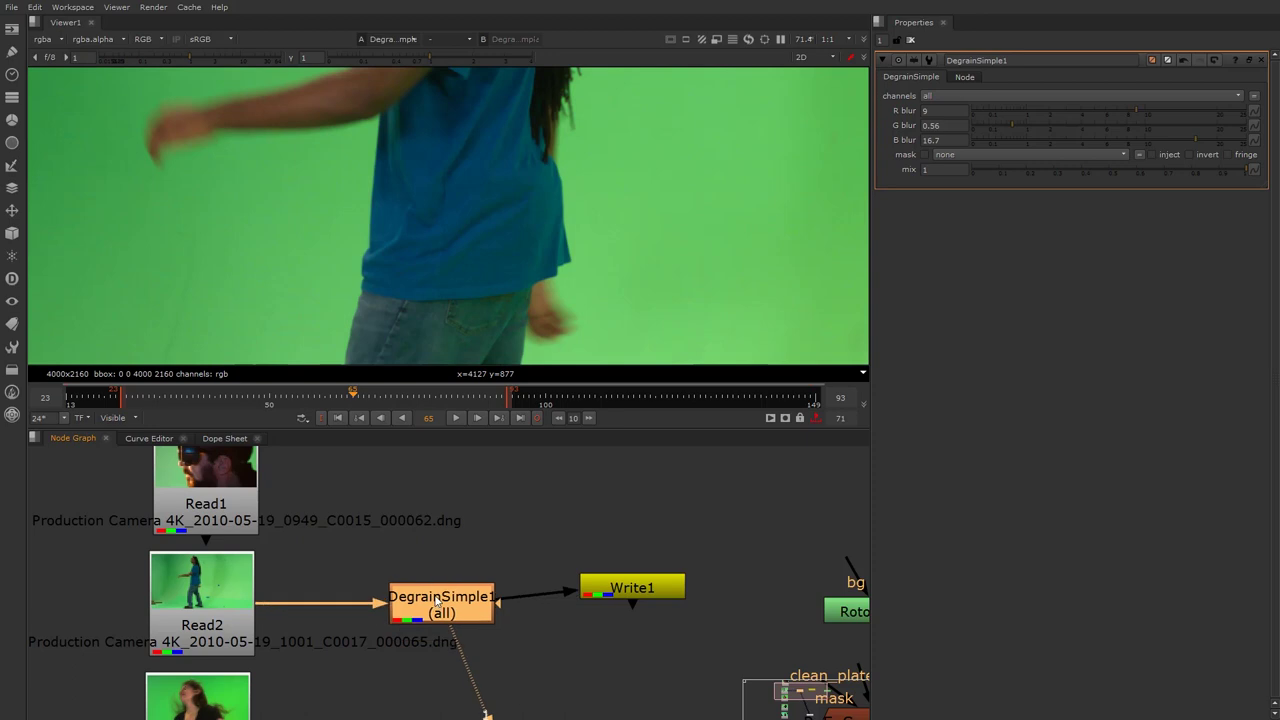
pyautogui.press('Delete')
pyautogui.click(432, 565)
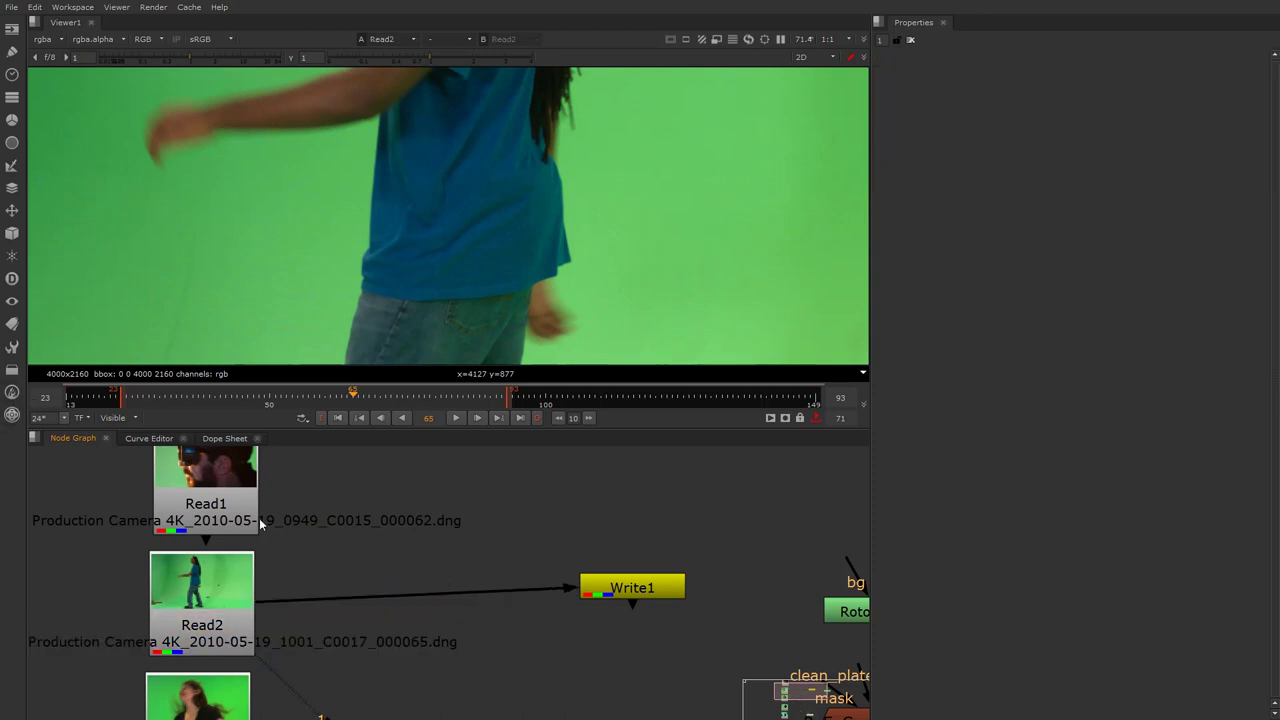
# Step: Insert a Denoise node between Read2 and Write1, and connect its Noise input to Read2 as well
pyautogui.press('Tab')
pyautogui.write('de')
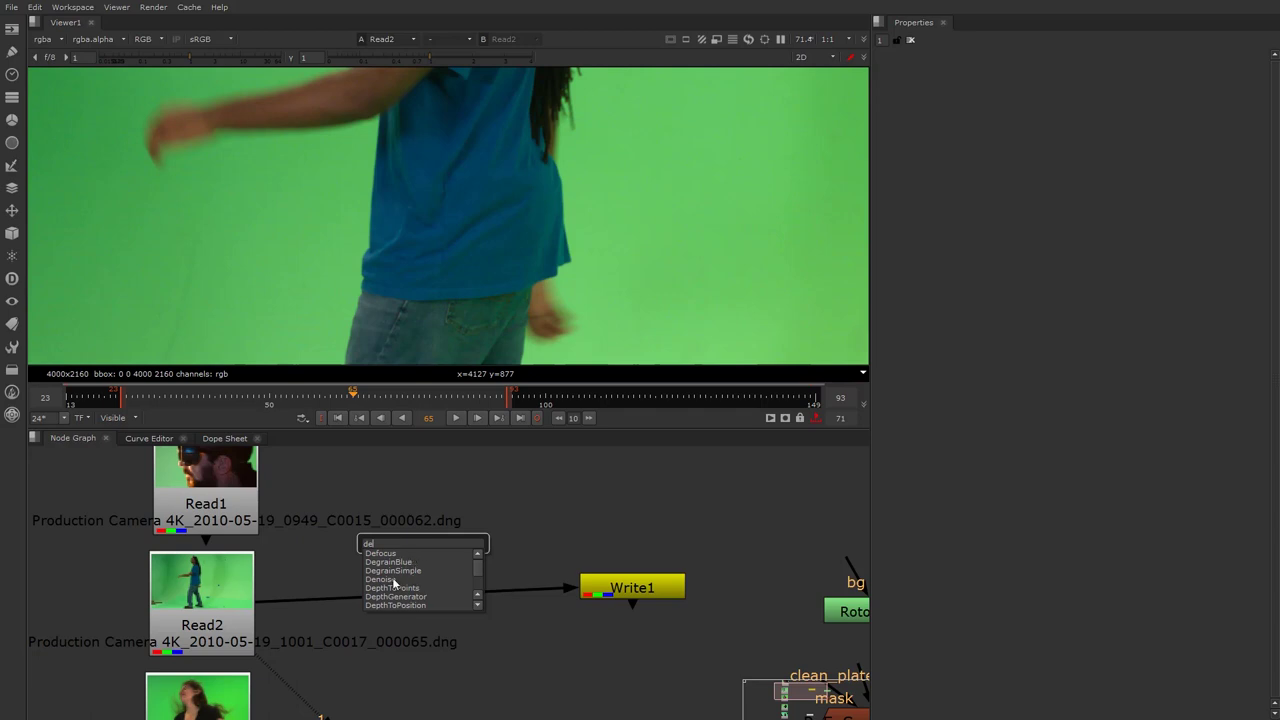
pyautogui.click(392, 578)
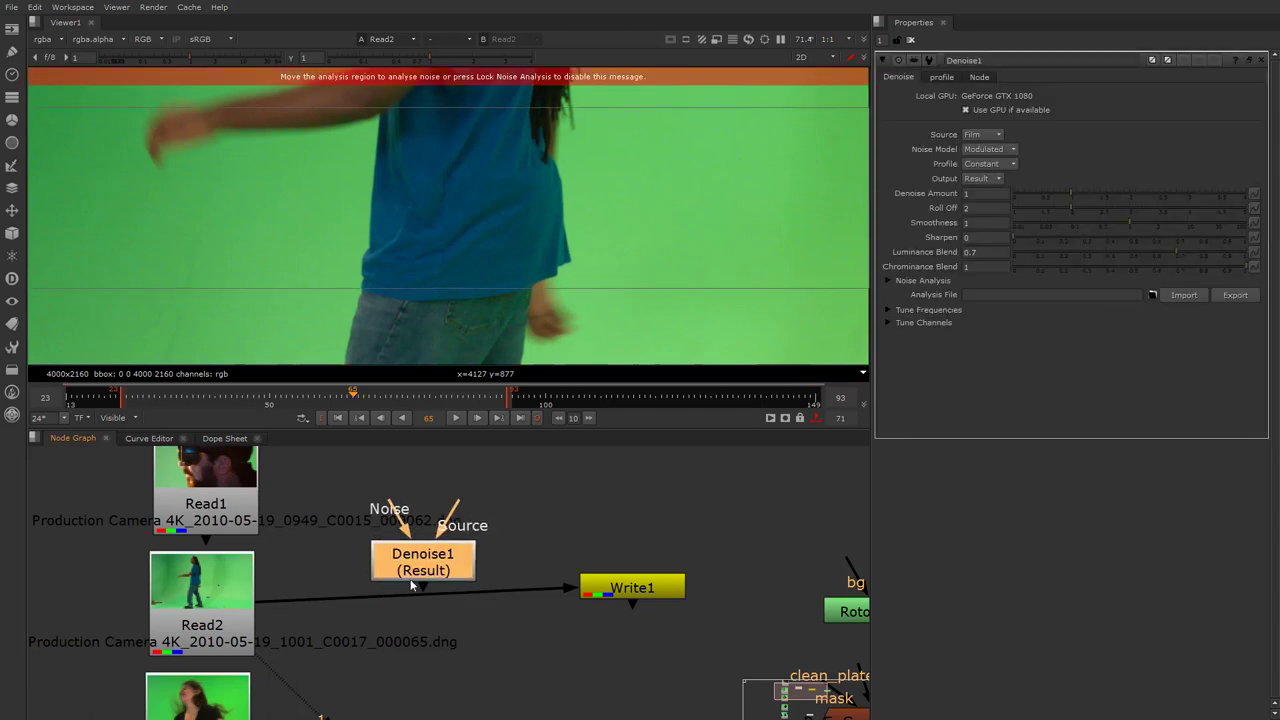
pyautogui.moveTo(419, 569); pyautogui.dragTo(421, 600)
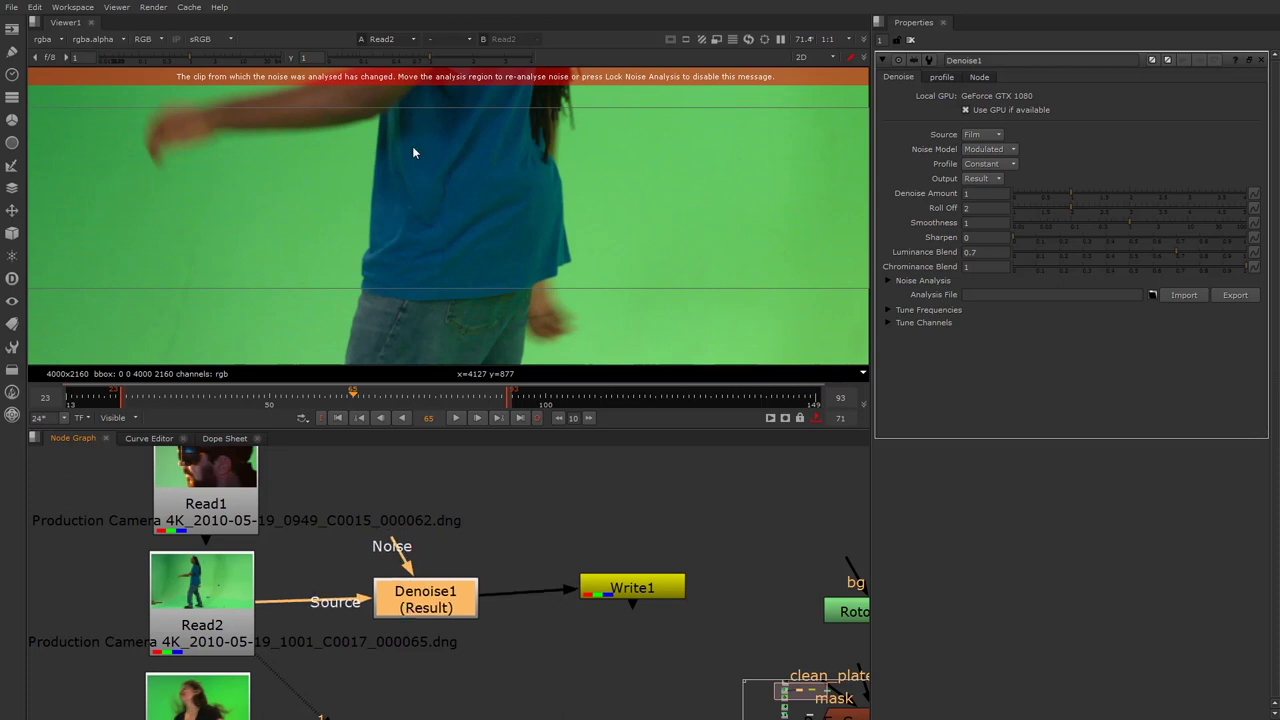
pyautogui.moveTo(400, 545); pyautogui.dragTo(202, 578)
# Step: View Denoise1 and place its enlarged noise analysis region on the plain green screen just behind the actor's waist, below his outstretched hand
pyautogui.press('1')
pyautogui.scroll(-4, 376, 210)
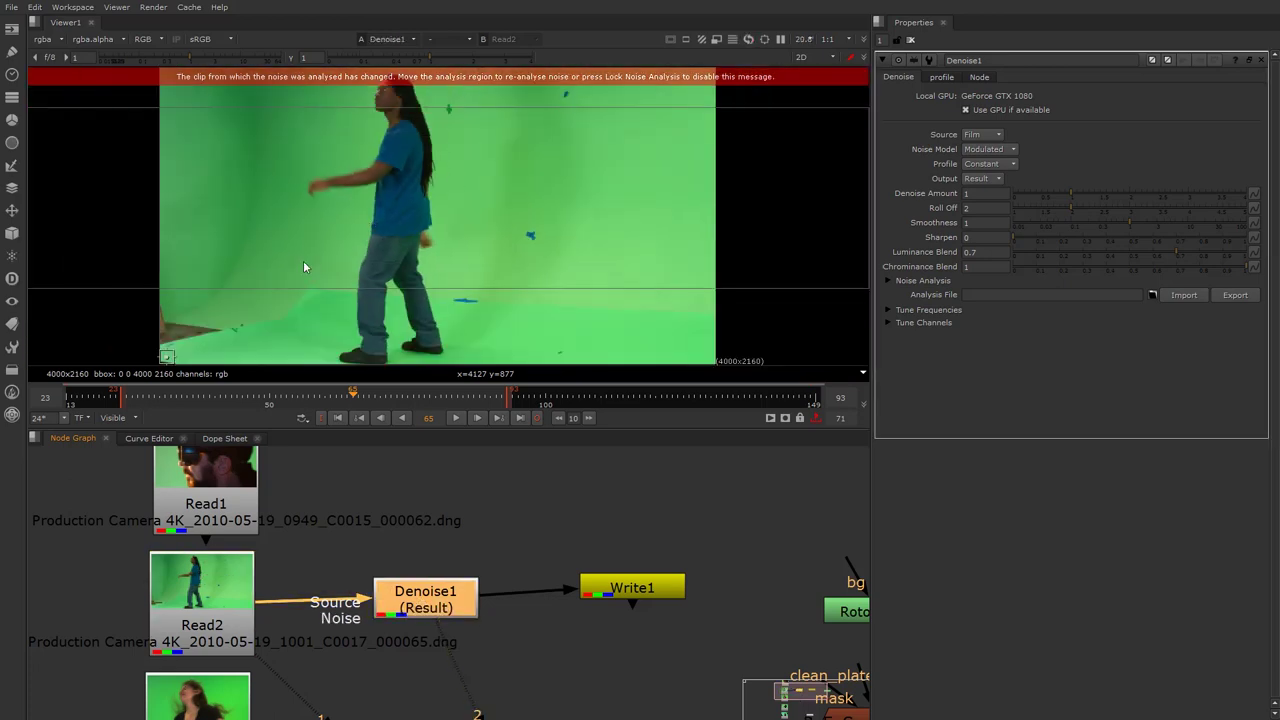
pyautogui.moveTo(221, 314); pyautogui.dragTo(262, 199, button='middle')
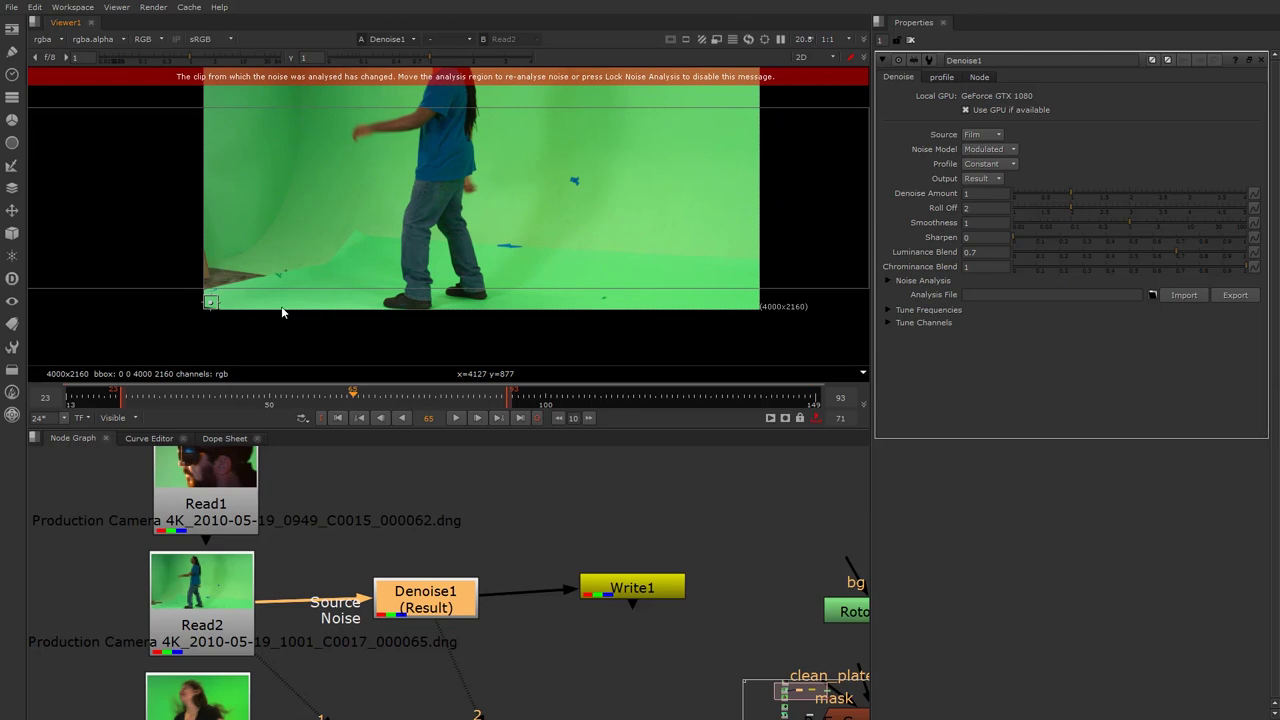
pyautogui.scroll(3, 215, 318)
pyautogui.moveTo(229, 277); pyautogui.dragTo(321, 228)
pyautogui.scroll(-2, 221, 318)
pyautogui.moveTo(221, 315); pyautogui.dragTo(355, 148)
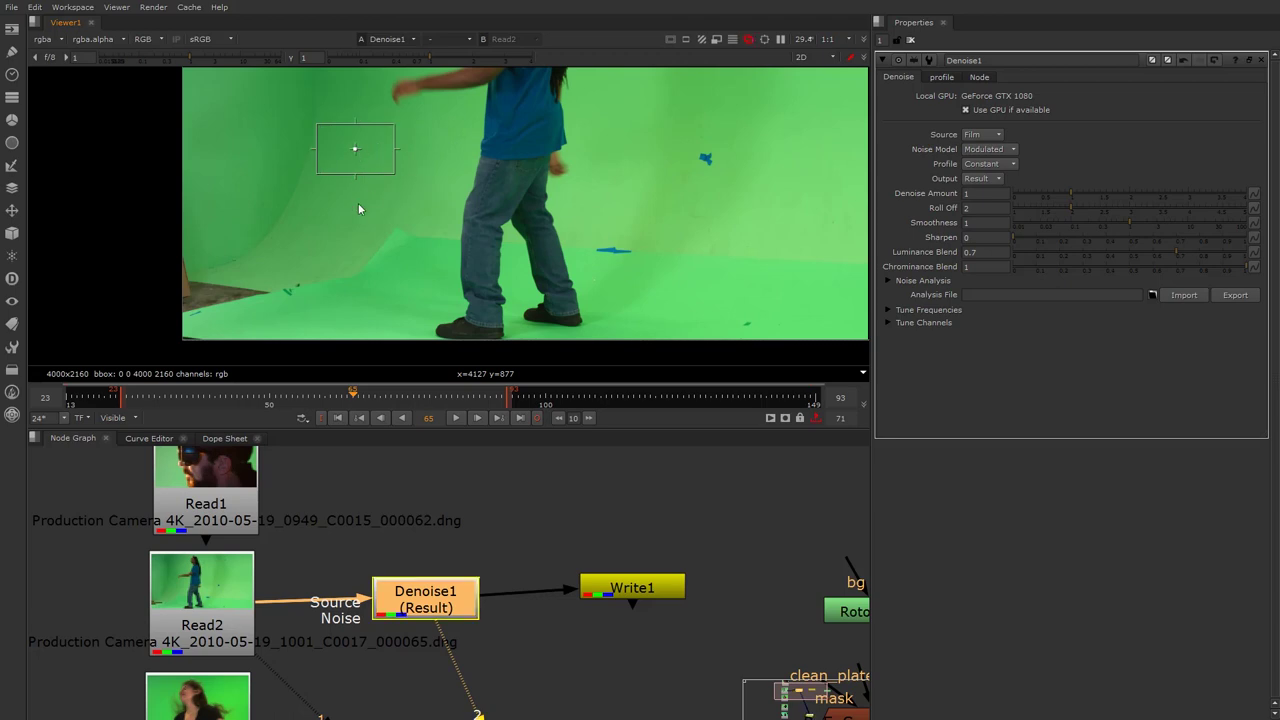
# Step: Inspect the green screen around the analysis region up close with Denoise1 enabled and disabled
pyautogui.moveTo(364, 164); pyautogui.dragTo(344, 199, button='middle')
pyautogui.scroll(6, 342, 198)
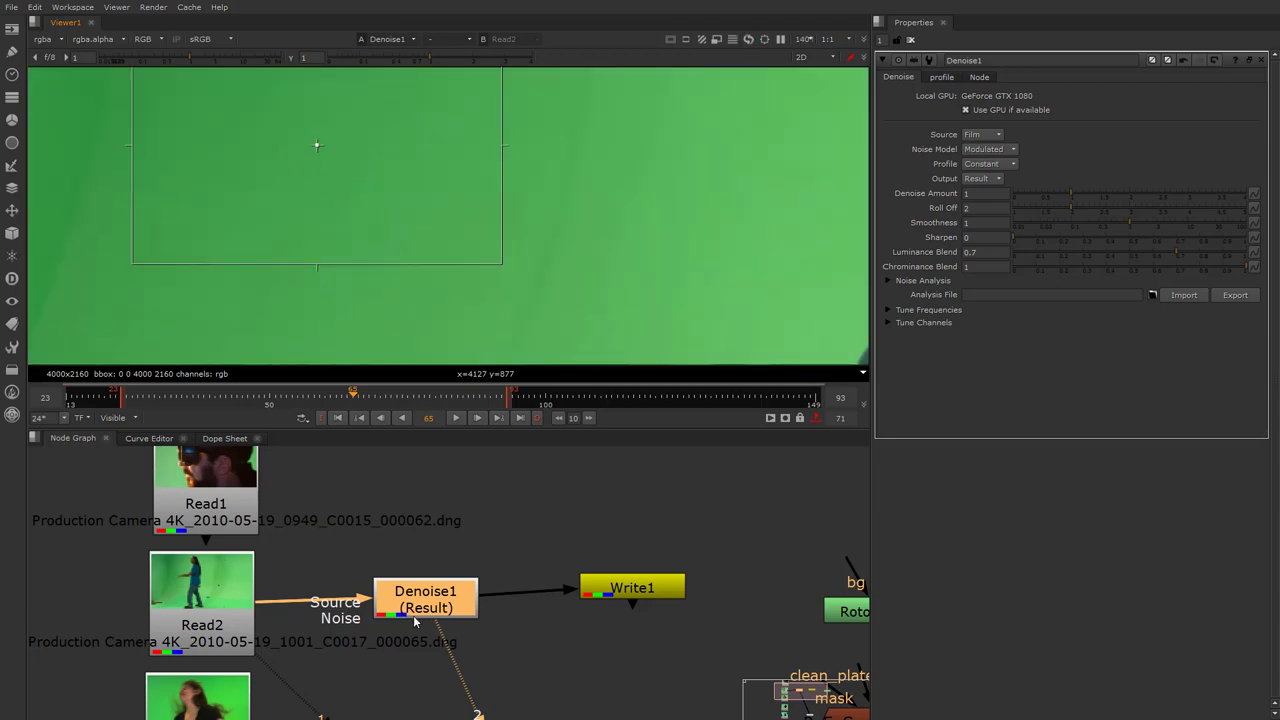
pyautogui.press('1')
pyautogui.click(414, 619)
pyautogui.scroll(-2, 430, 234)
pyautogui.moveTo(440, 170); pyautogui.dragTo(403, 283, button='middle')
pyautogui.scroll(7, 392, 256)
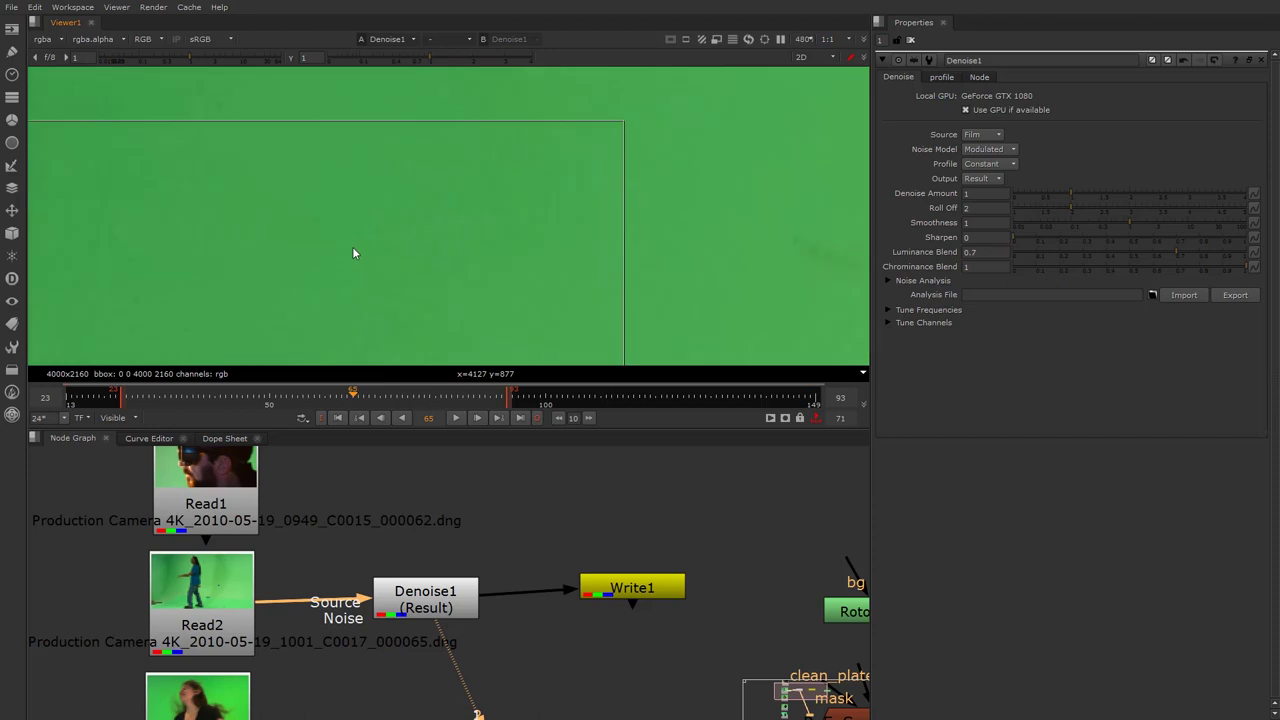
pyautogui.scroll(2, 330, 250)
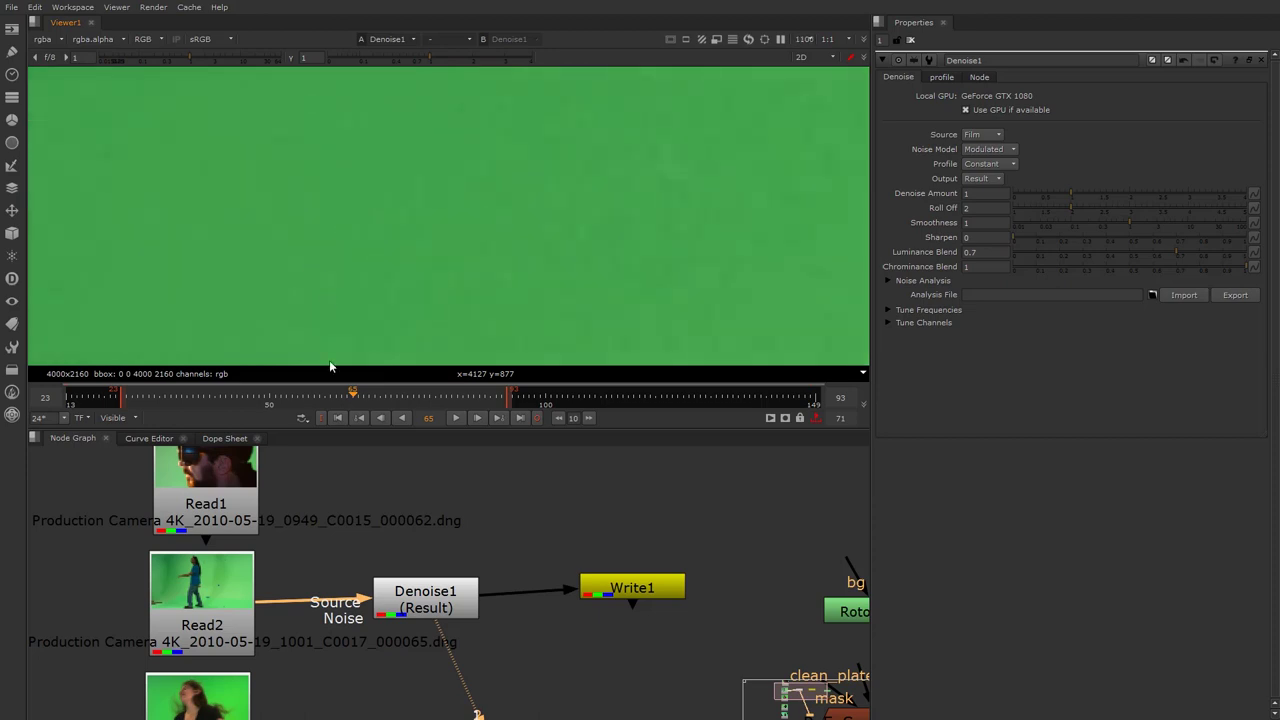
pyautogui.click(426, 615)
pyautogui.press('d')
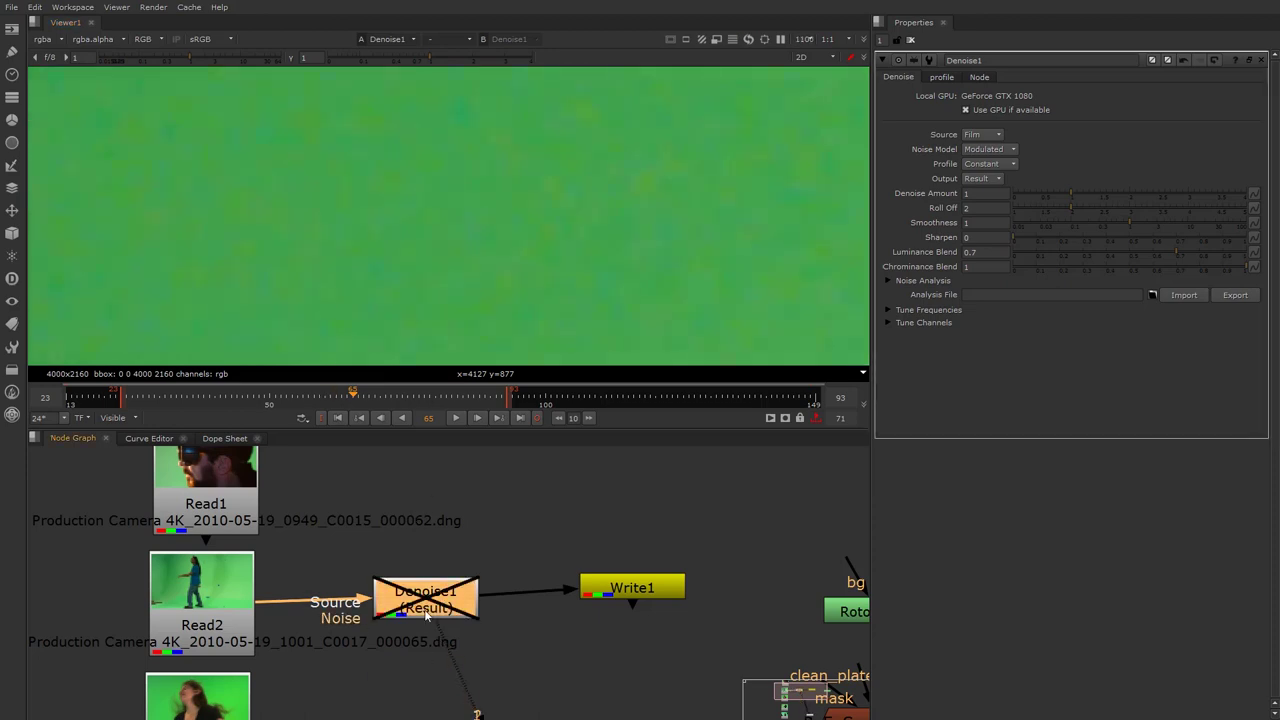
# Step: Compare the green screen noise with Denoise1 off and on at viewer gamma 0.54, and reset the gamma to 1
pyautogui.moveTo(428, 57); pyautogui.dragTo(404, 59)
pyautogui.press('d')
pyautogui.press('d')
pyautogui.press('d')
pyautogui.press('d')
pyautogui.press('d')
pyautogui.press('d')
pyautogui.press('d')
pyautogui.press('d')
pyautogui.press('d')
pyautogui.press('d')
pyautogui.press('d')
pyautogui.scroll(-7, 455, 238)
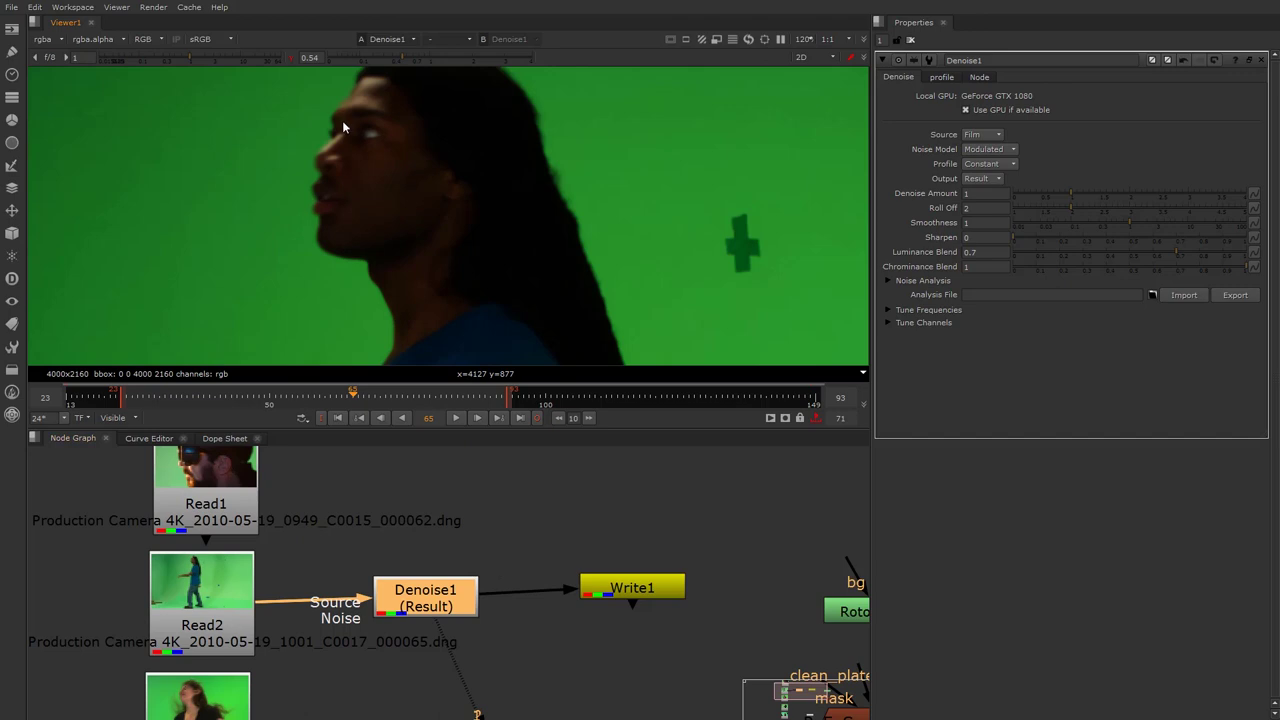
pyautogui.click(291, 57)
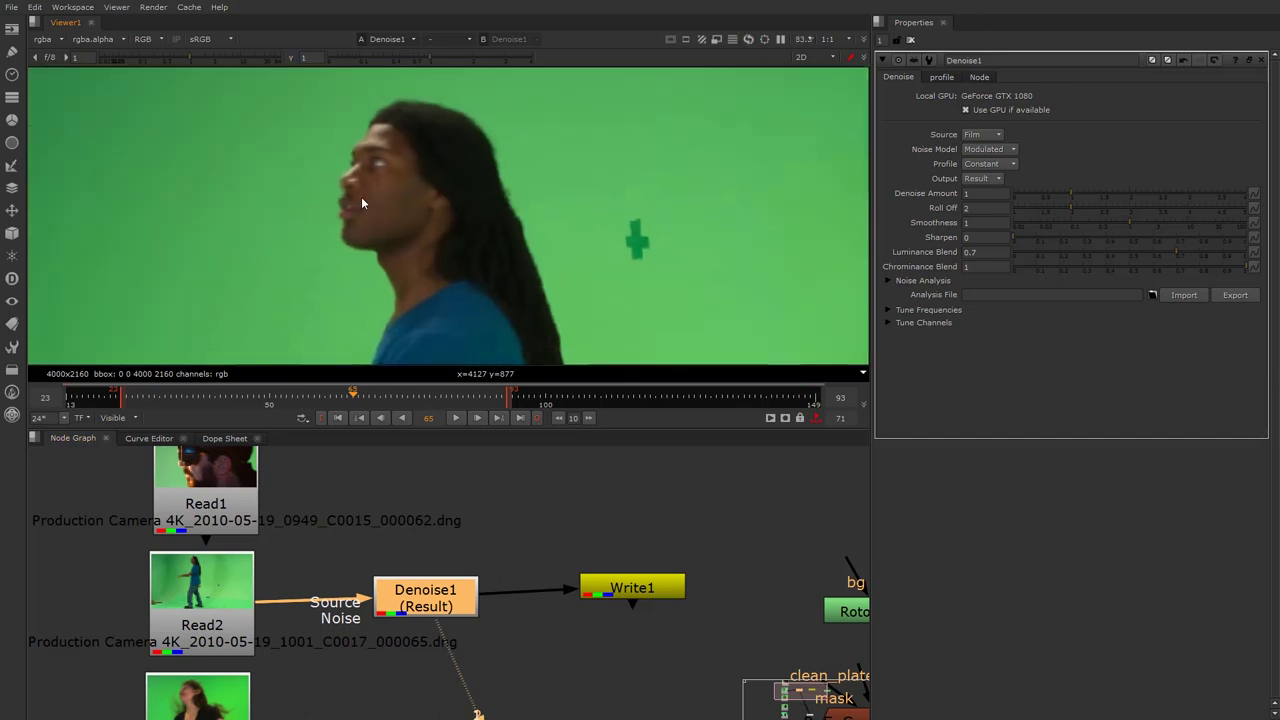
# Step: Compare the grain and edge detail on the actor's face with Denoise1 disabled and enabled
pyautogui.scroll(2, 362, 165)
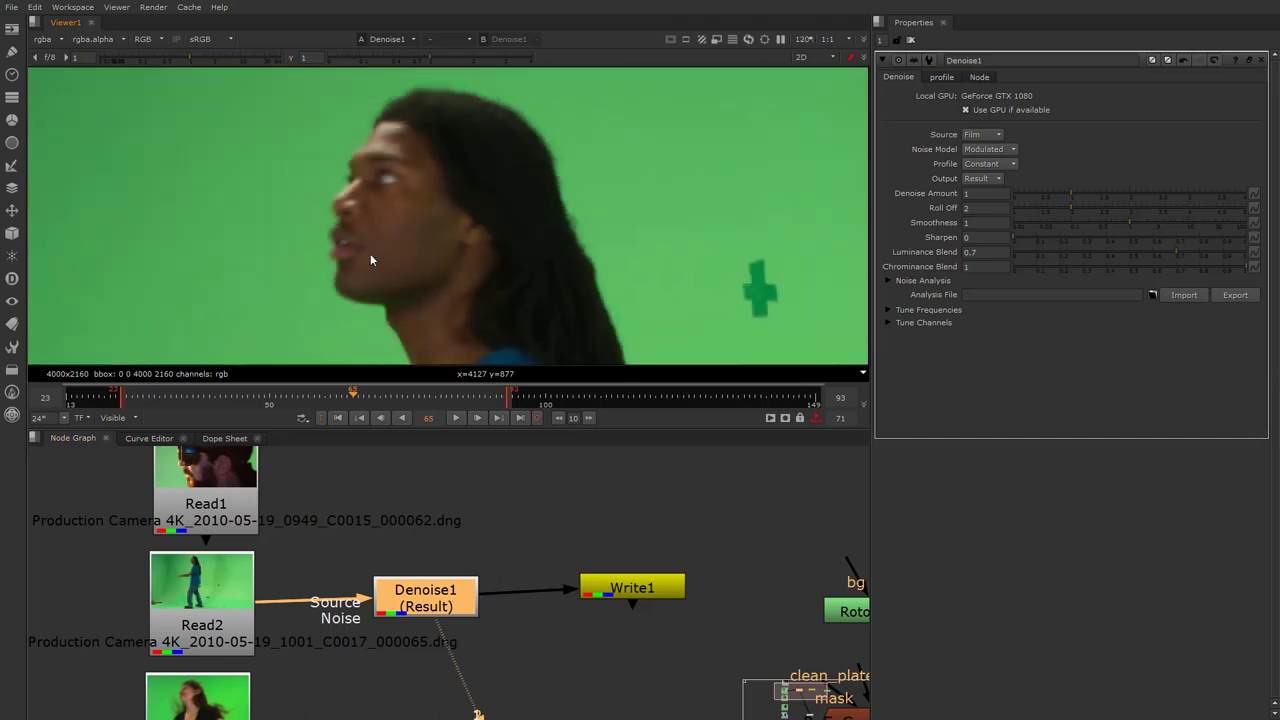
pyautogui.scroll(-3, 370, 258)
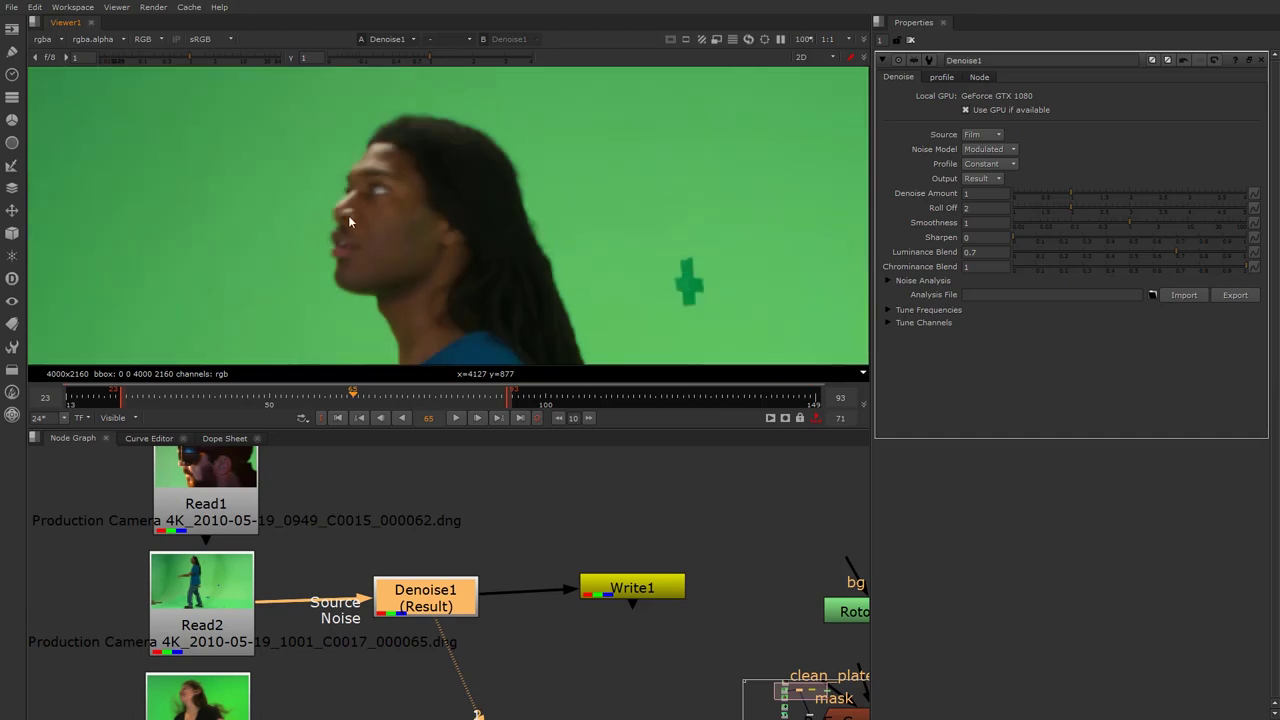
pyautogui.scroll(5, 352, 215)
pyautogui.scroll(3, 366, 222)
pyautogui.press('d')
pyautogui.press('d')
pyautogui.scroll(3, 305, 248)
pyautogui.press('d')
pyautogui.press('d')
pyautogui.press('d')
pyautogui.scroll(4, 280, 140)
pyautogui.press('d')
pyautogui.press('d')
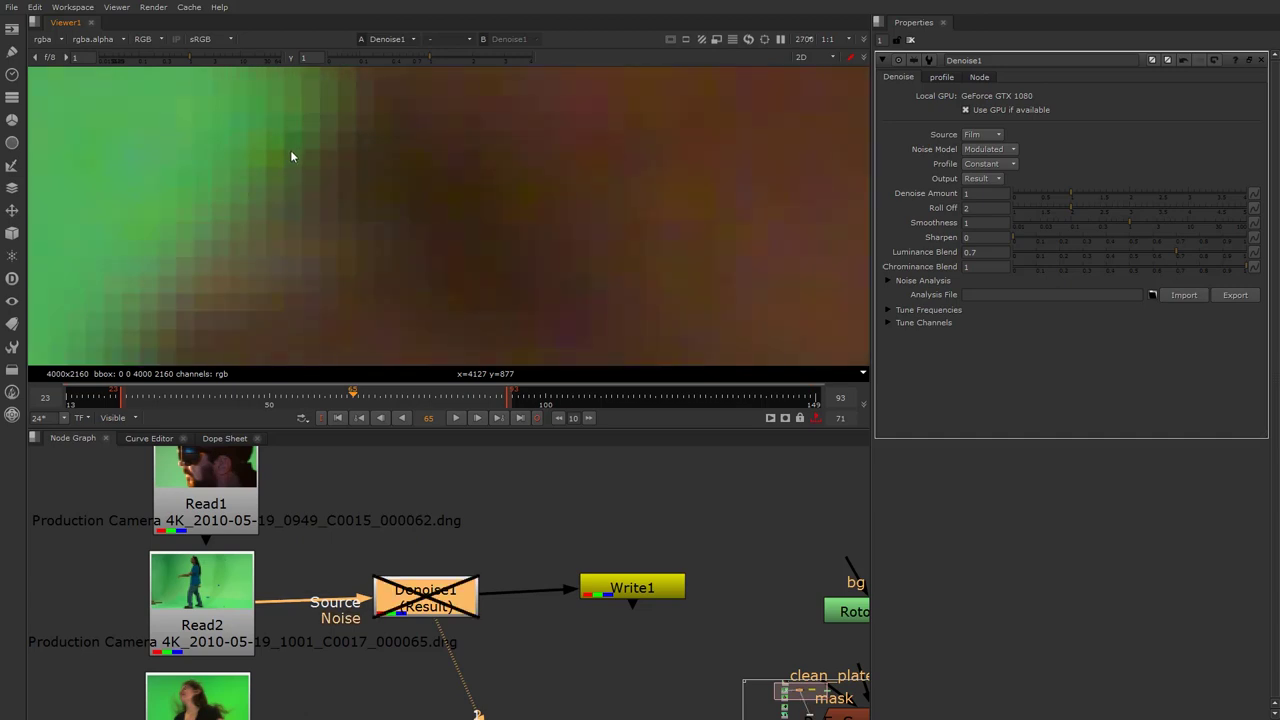
pyautogui.press('d')
# Step: Toggle Denoise1 off and on to examine the actor's nose and mouth edges against the green screen, leaving it enabled
pyautogui.scroll(-3, 348, 223)
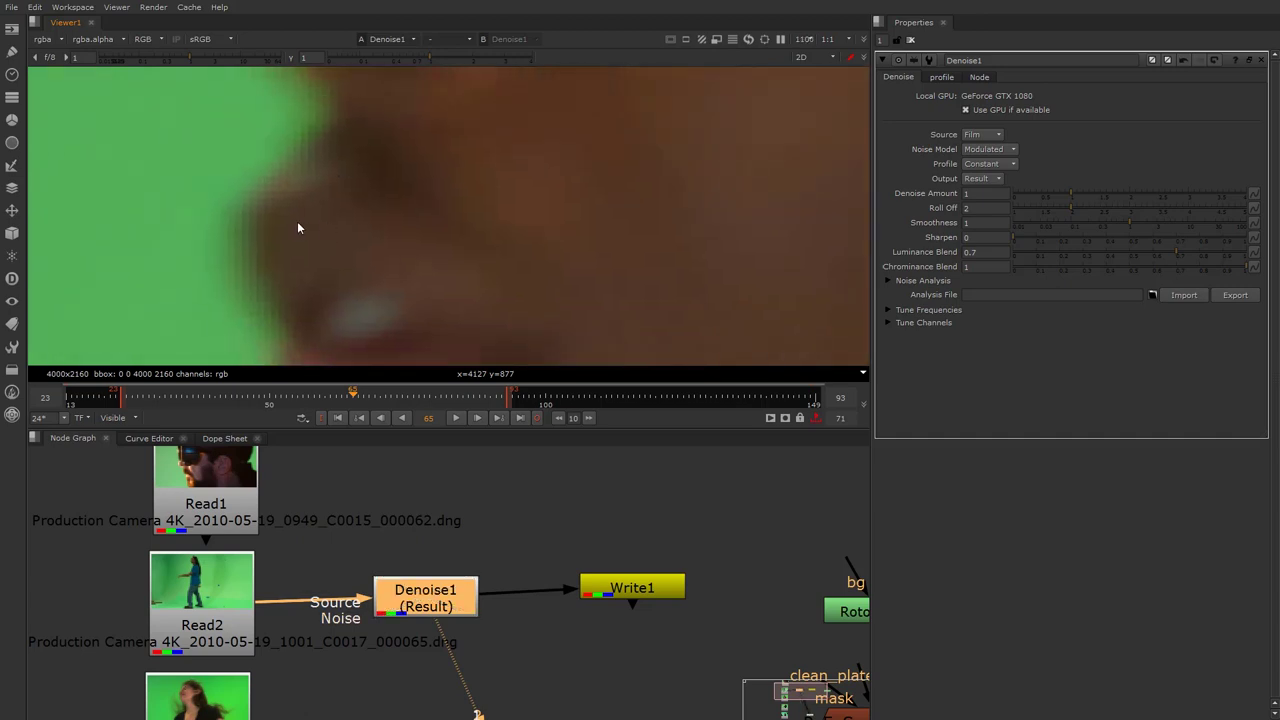
pyautogui.press('d')
pyautogui.press('d')
pyautogui.press('d')
pyautogui.press('d')
pyautogui.scroll(4, 466, 229)
pyautogui.press('d')
pyautogui.scroll(-3, 456, 238)
pyautogui.press('d')
pyautogui.press('d')
pyautogui.press('d')
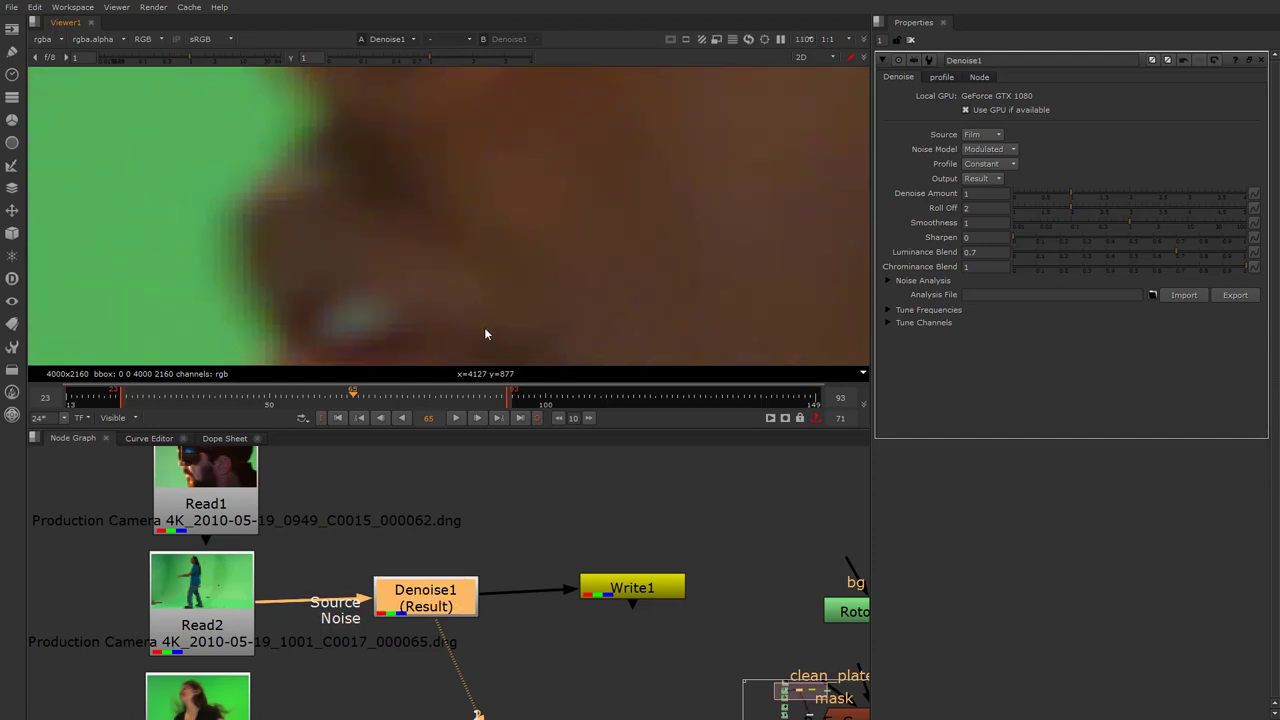
pyautogui.press('d')
pyautogui.press('d')
pyautogui.scroll(-8, 415, 240)
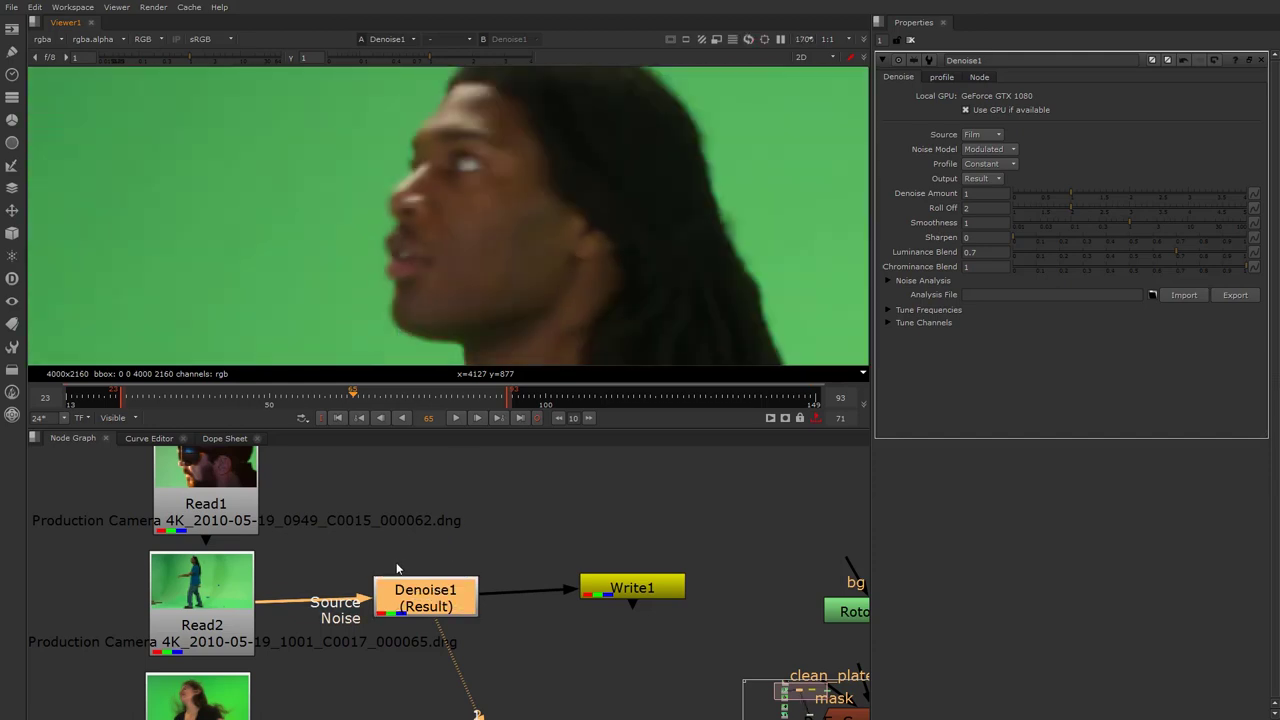
# Step: Open the properties of the Write1 node
pyautogui.scroll(-2, 302, 547)
pyautogui.click(452, 563)
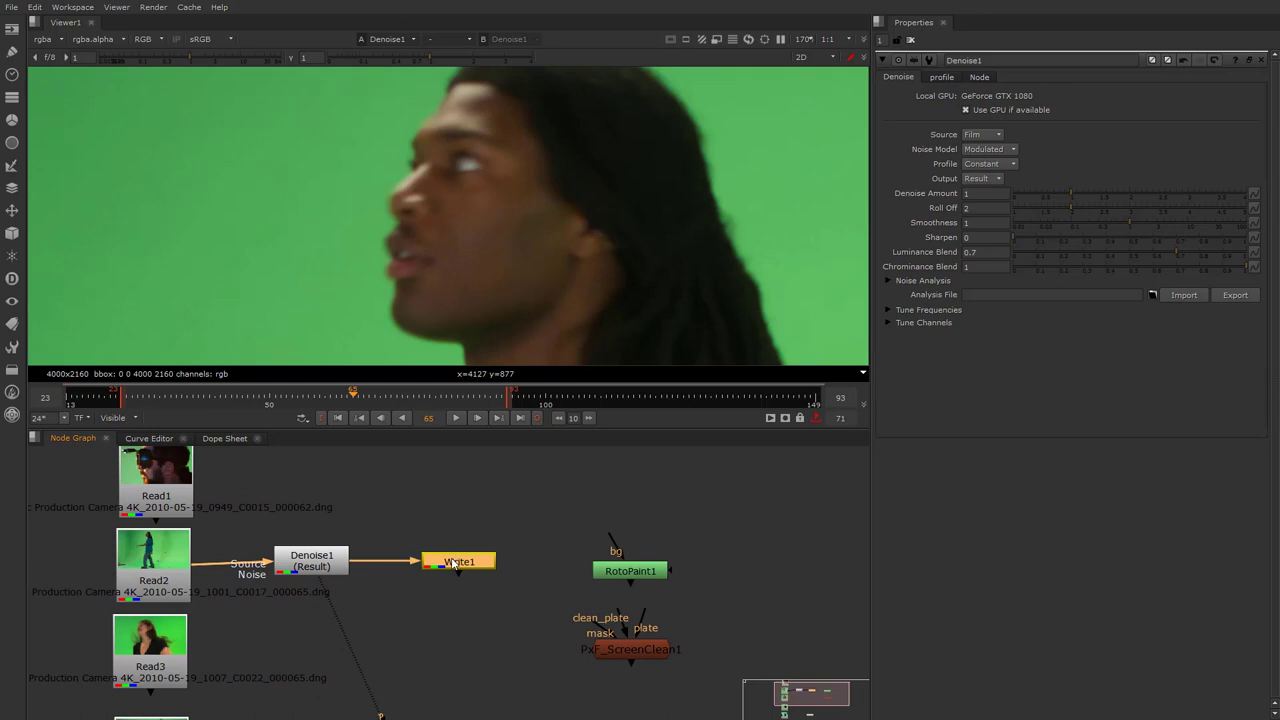
pyautogui.doubleClick(452, 563)
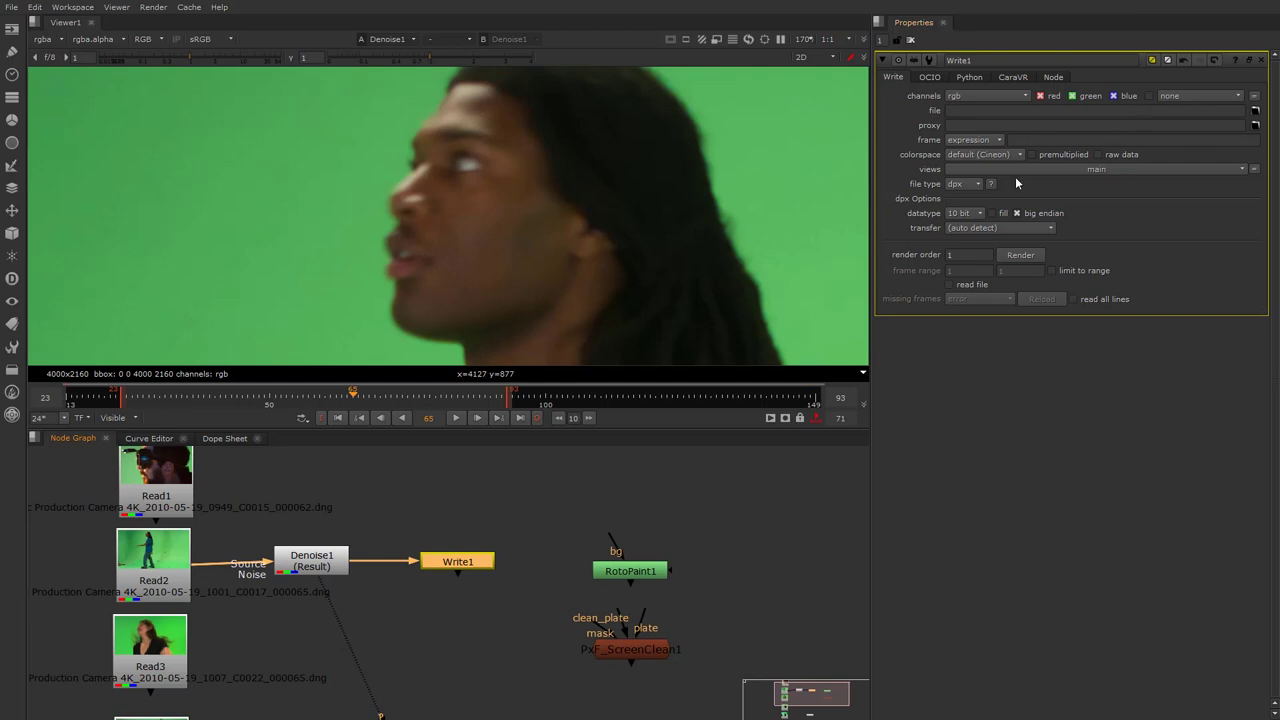
# Step: Check the denoised plate at several points along the timeline, ending on frame 29
pyautogui.click(249, 398)
pyautogui.scroll(-8, 386, 231)
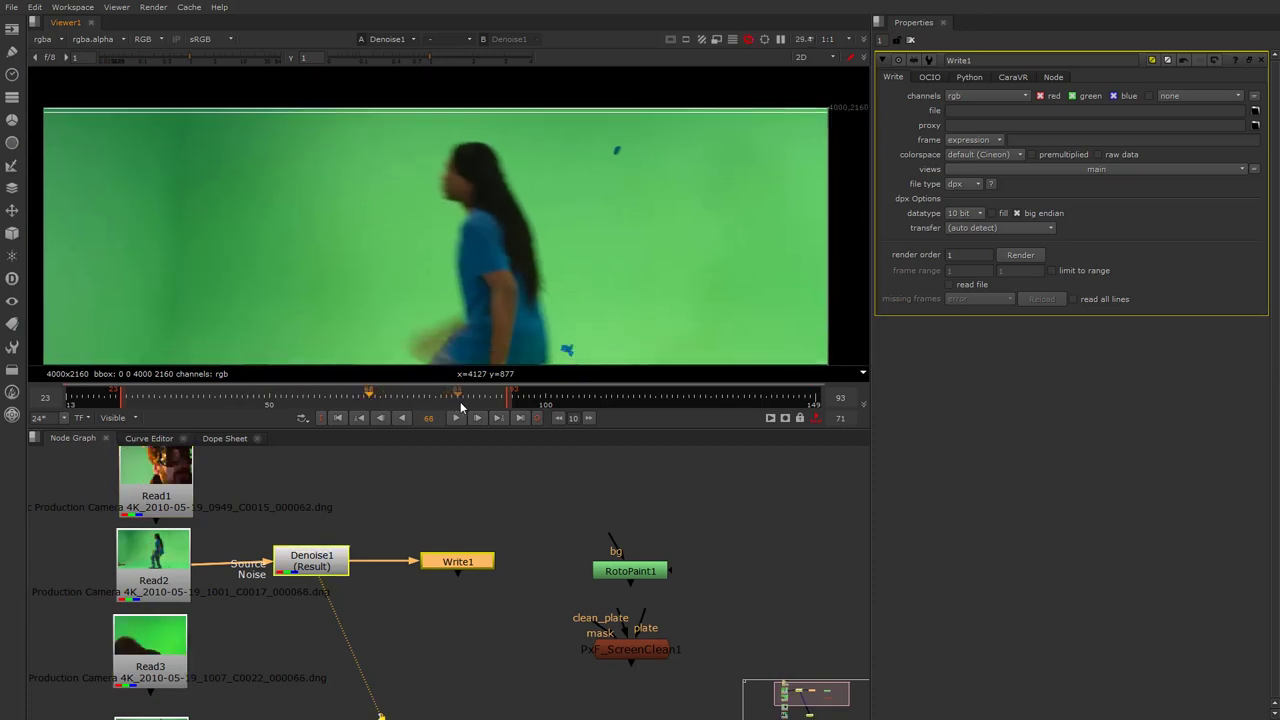
pyautogui.click(460, 404)
pyautogui.click(156, 400)
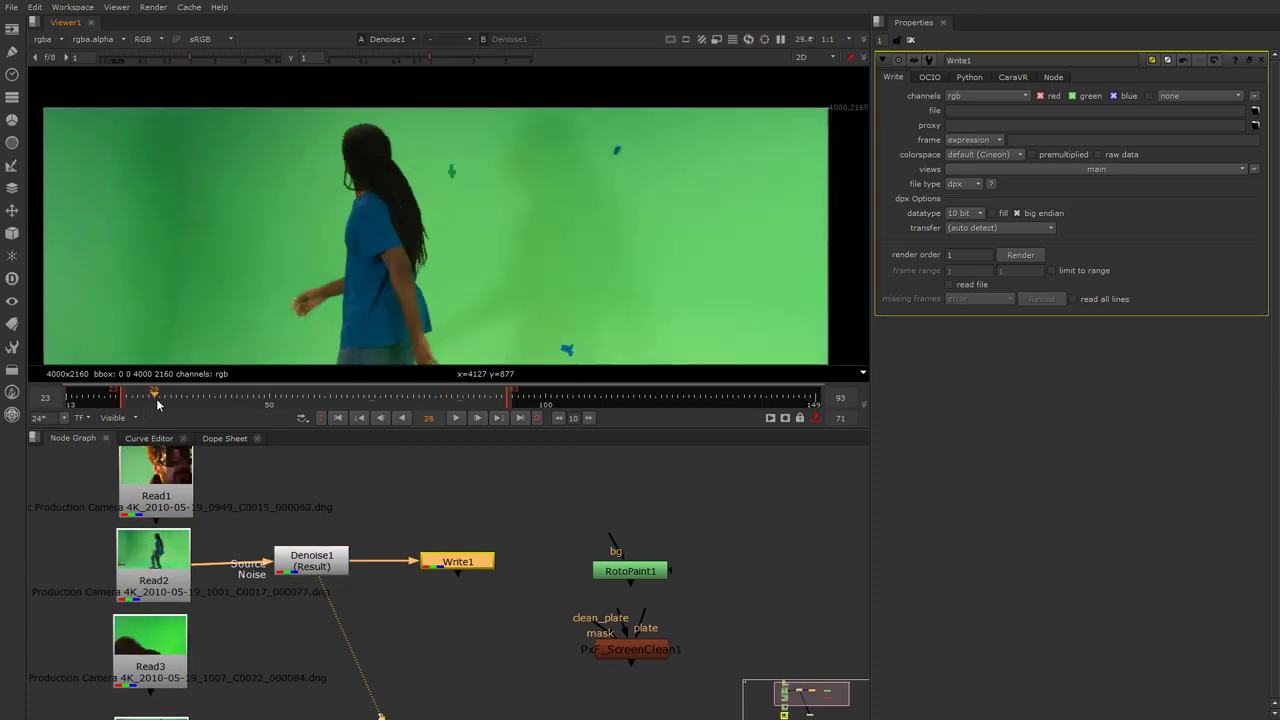
# Step: Reposition Write1 beside Denoise1 and try its read file option on and off, leaving it off
pyautogui.moveTo(430, 565); pyautogui.dragTo(373, 565)
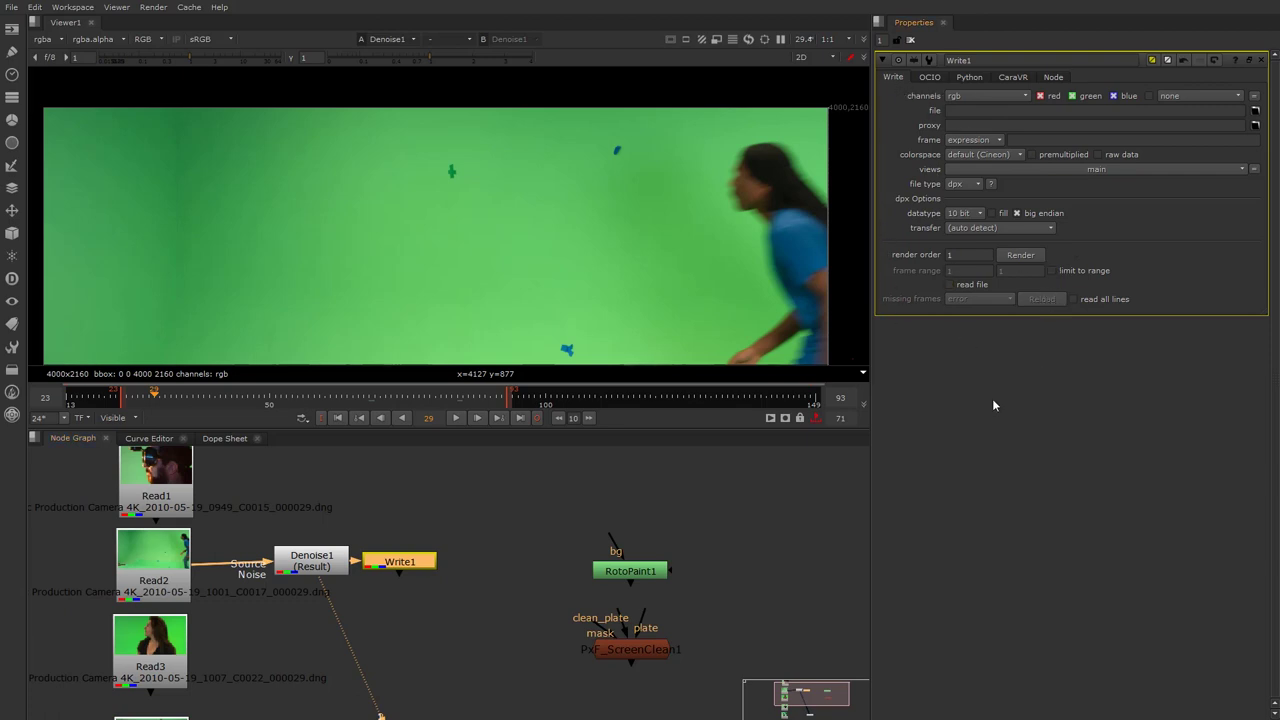
pyautogui.click(950, 285)
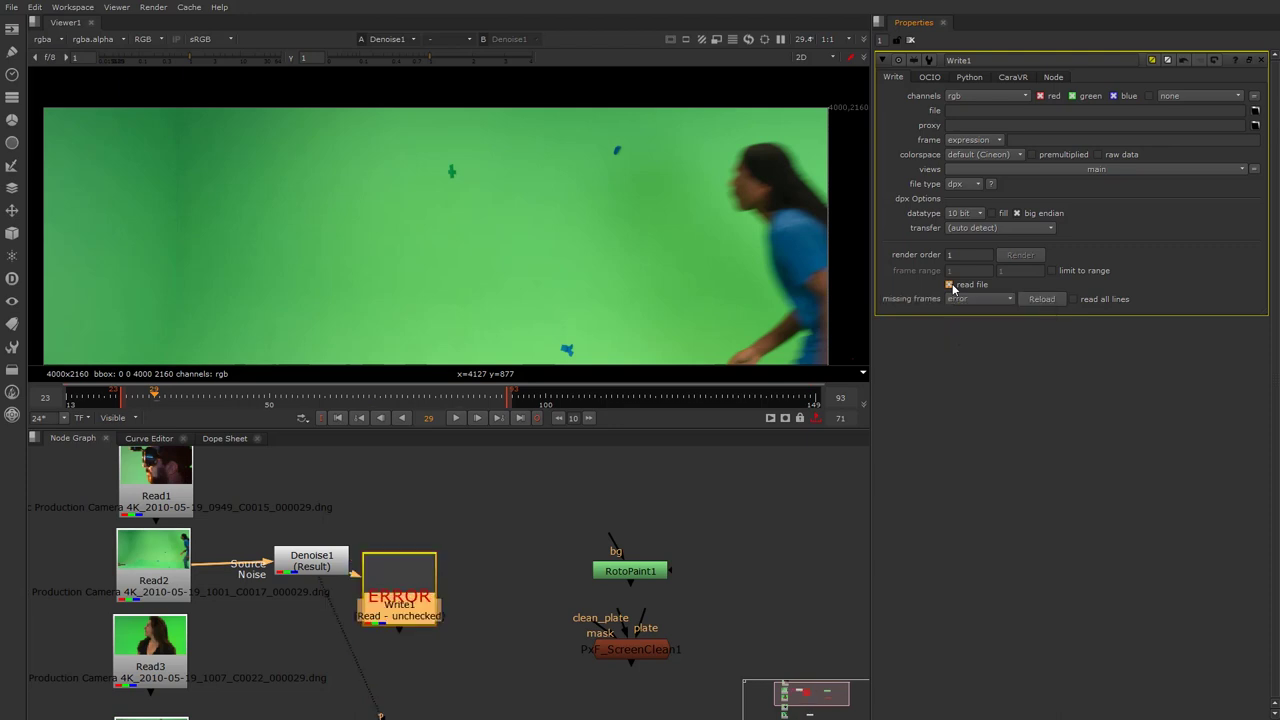
pyautogui.click(950, 285)
pyautogui.click(950, 285)
pyautogui.click(950, 285)
pyautogui.moveTo(419, 604); pyautogui.dragTo(467, 589)
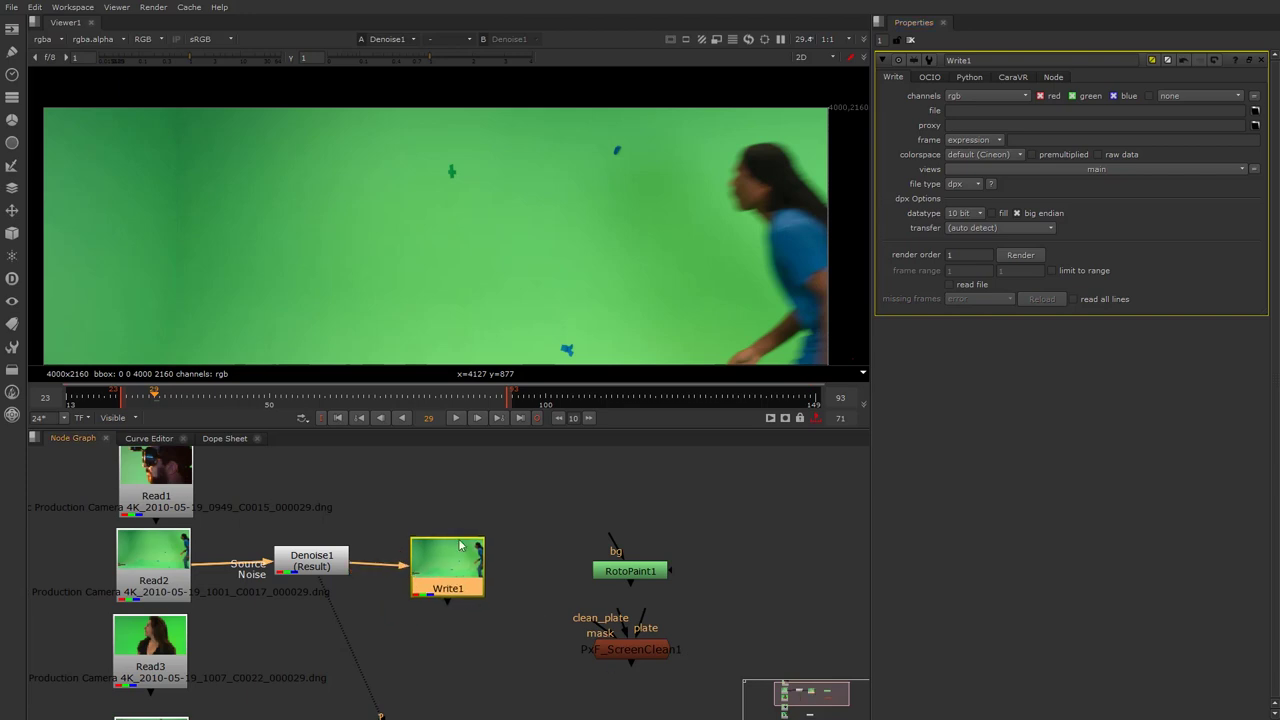
# Step: Disconnect the Write1 node from Denoise1 and delete it
pyautogui.scroll(-5, 474, 564)
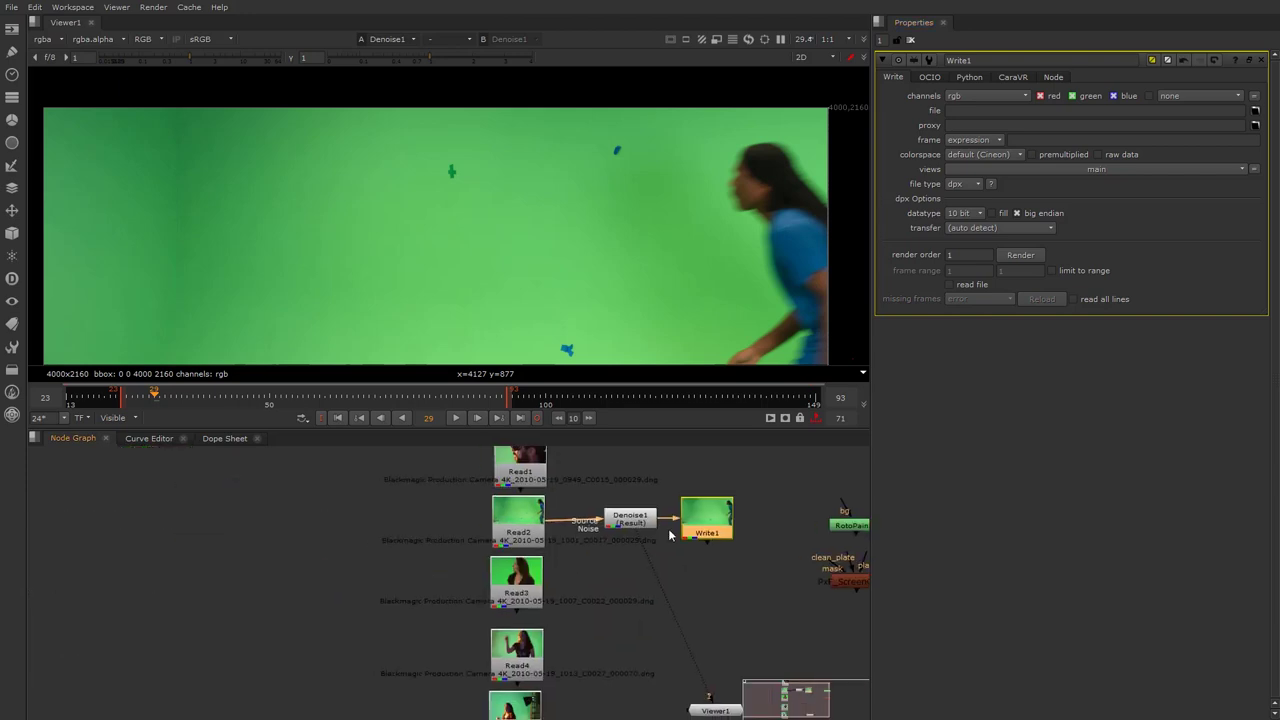
pyautogui.moveTo(433, 515); pyautogui.dragTo(408, 554, button='middle')
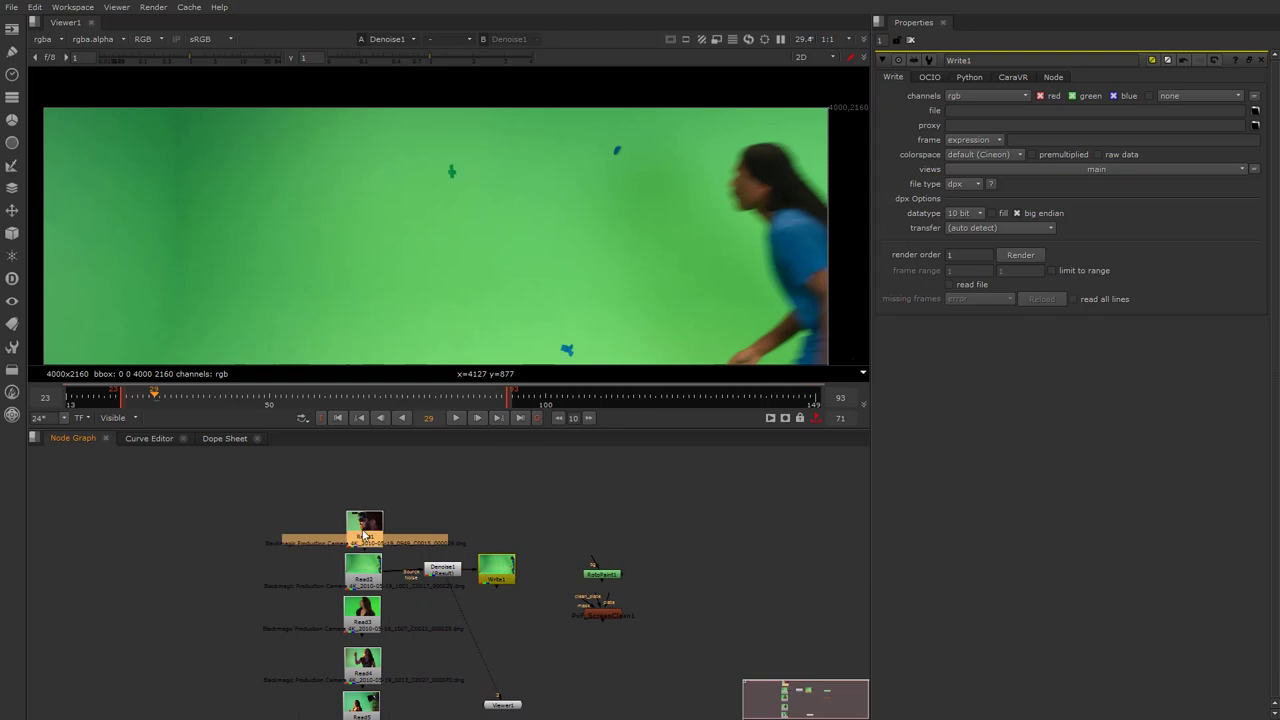
pyautogui.scroll(4, 455, 575)
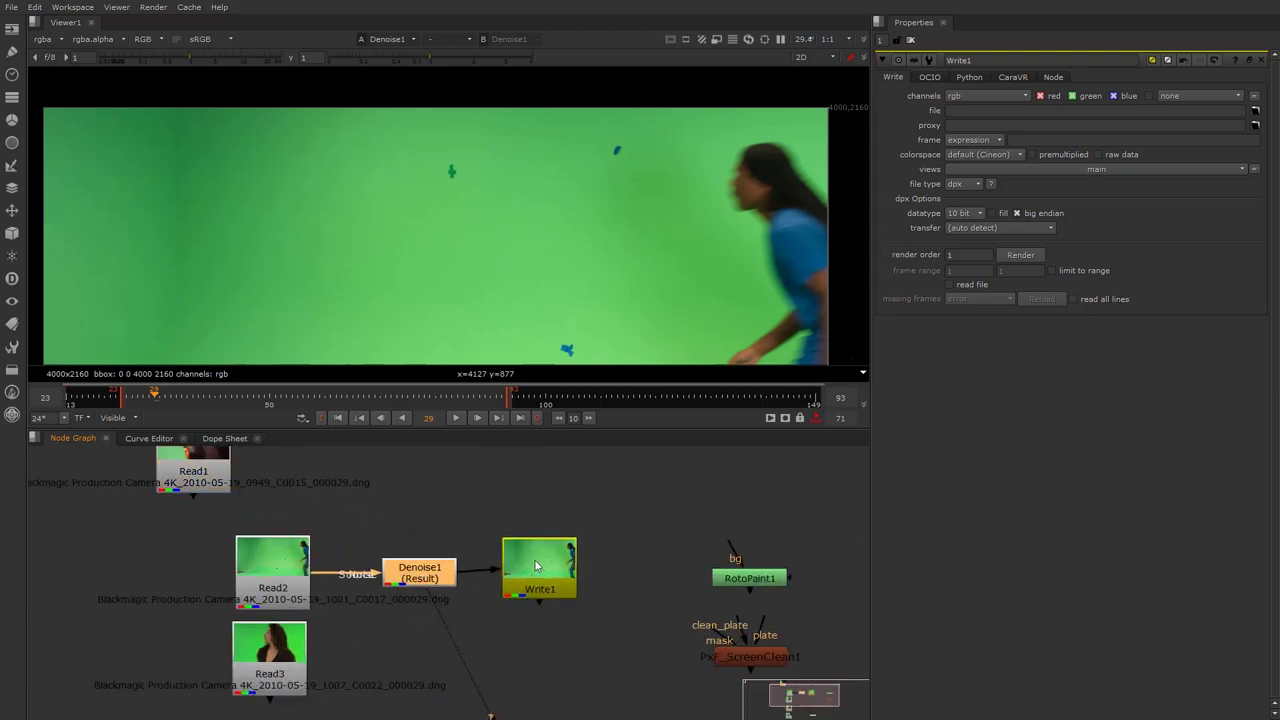
pyautogui.moveTo(480, 571); pyautogui.dragTo(546, 571)
pyautogui.click(547, 572)
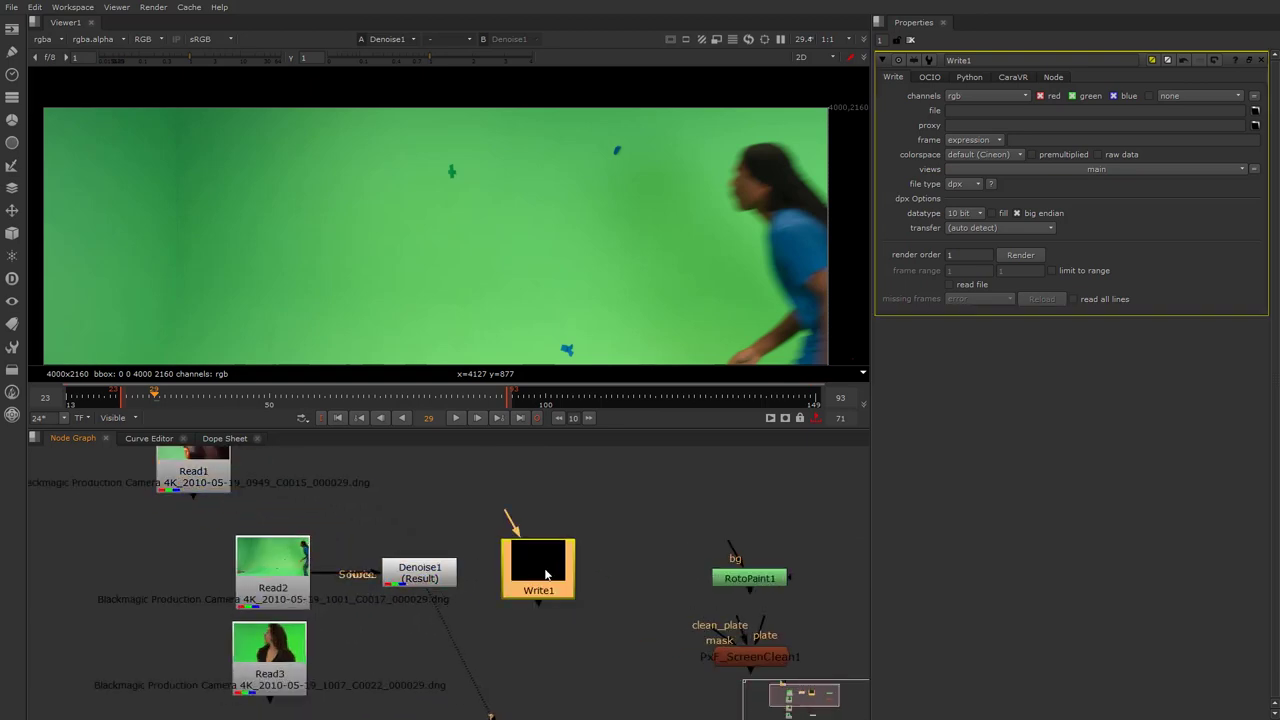
pyautogui.press('Delete')
# Step: Line Read1 up above Read2 and move RotoPaint1 next to Denoise1
pyautogui.moveTo(200, 478); pyautogui.dragTo(287, 486)
pyautogui.moveTo(735, 586); pyautogui.dragTo(508, 577)
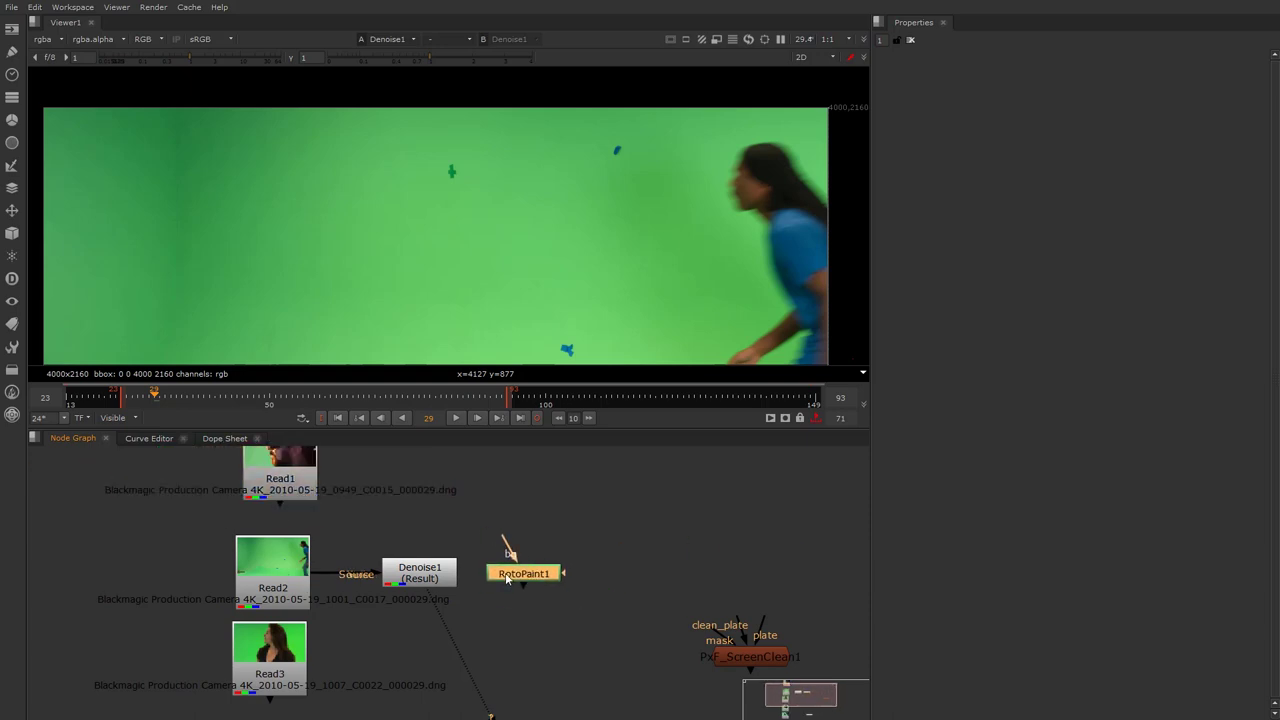
pyautogui.scroll(3, 508, 577)
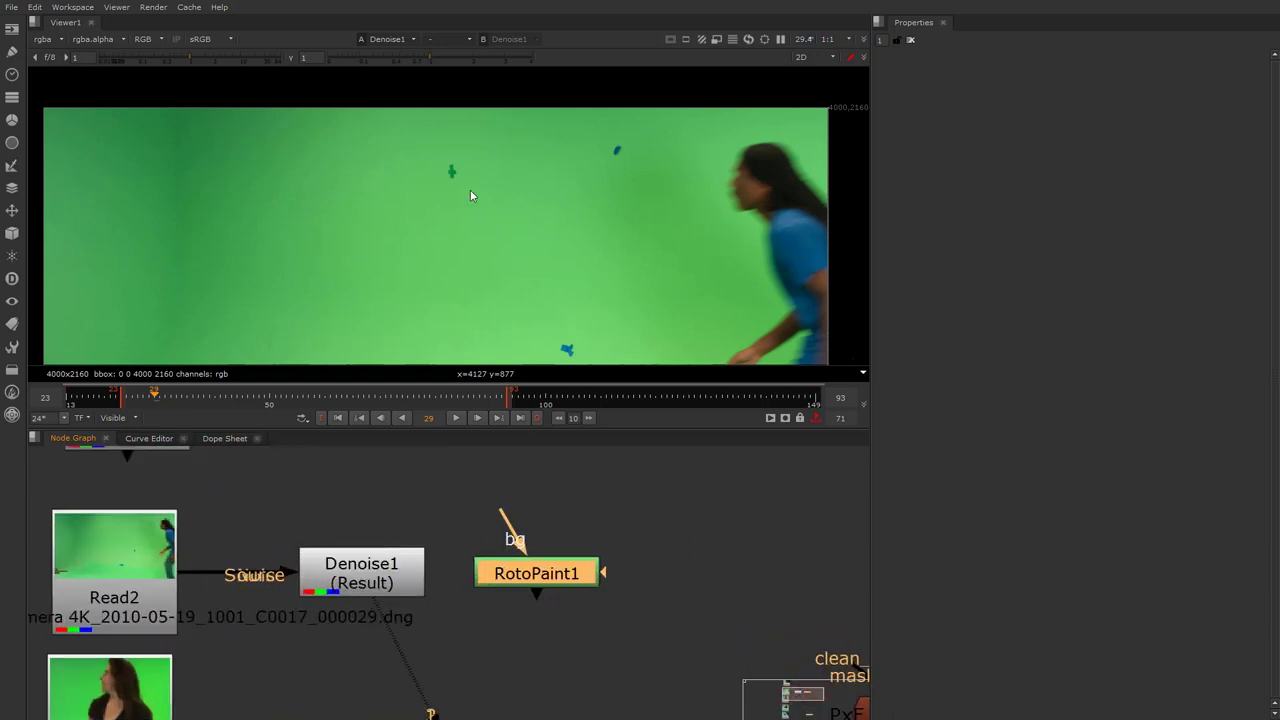
# Step: Go to frame 36 and examine the blue tracking marker beside the actor's face up close
pyautogui.click(204, 396)
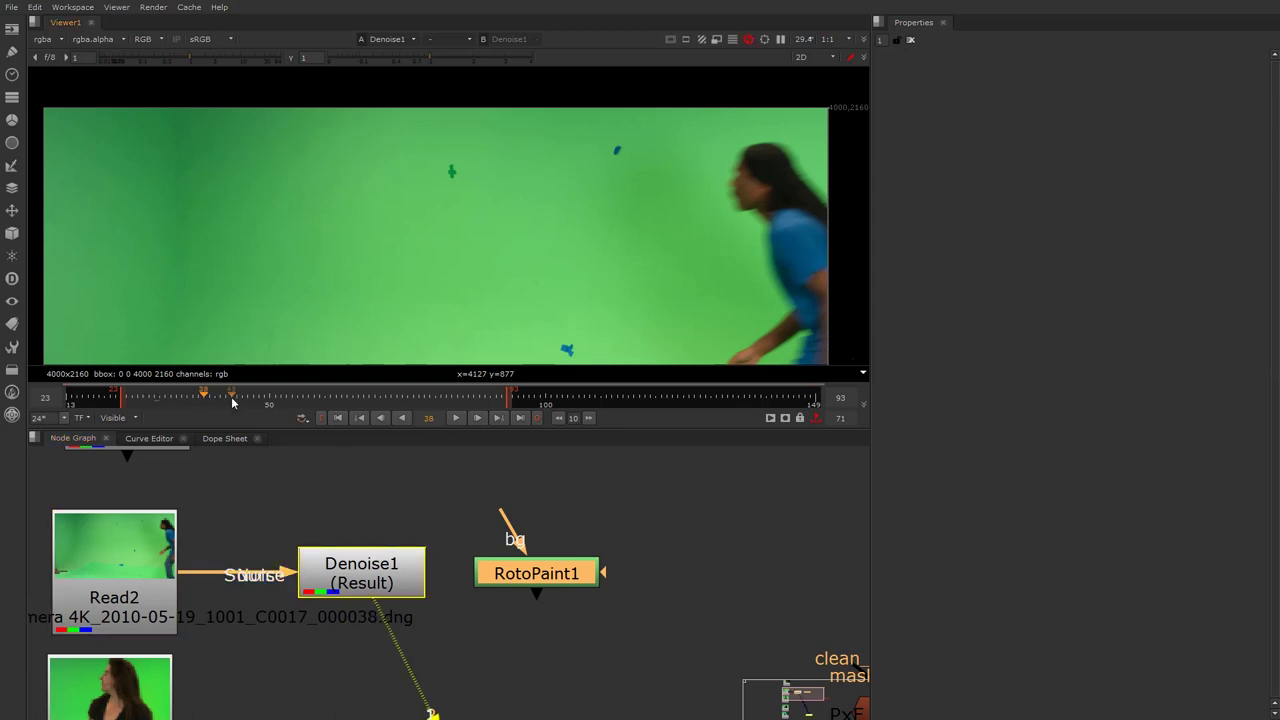
pyautogui.press('Left')
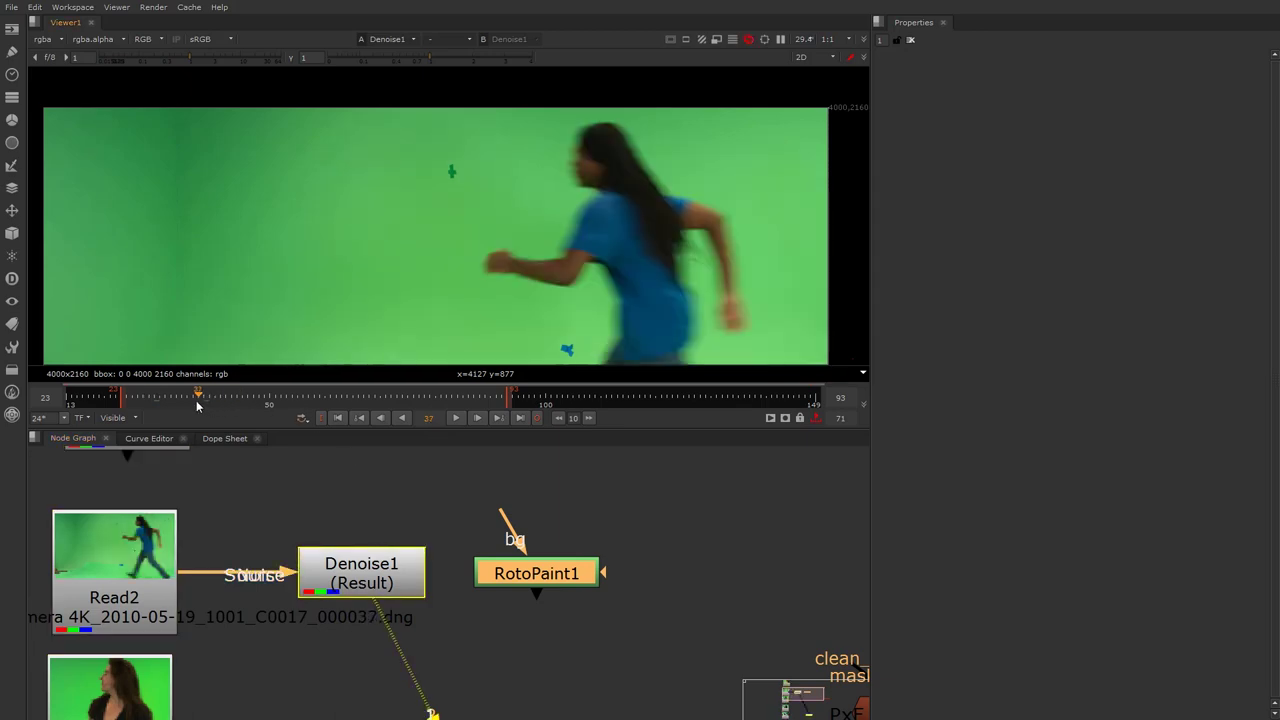
pyautogui.press('Left')
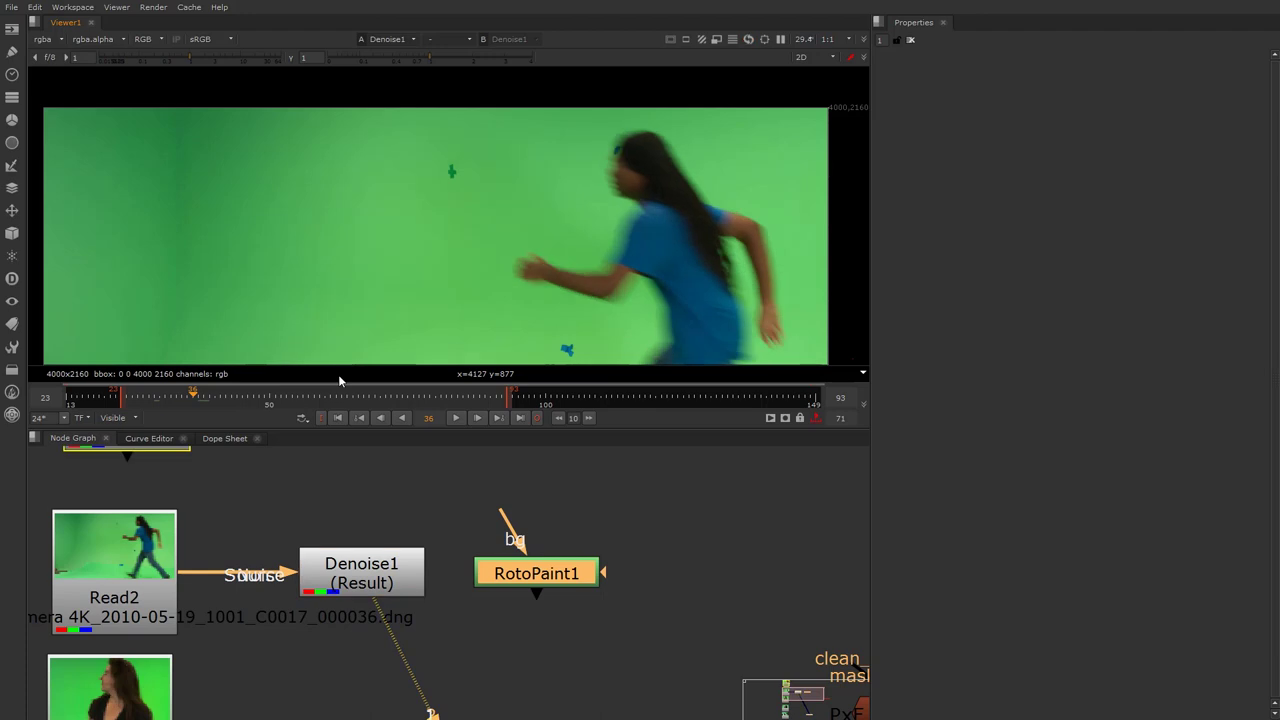
pyautogui.scroll(8, 626, 150)
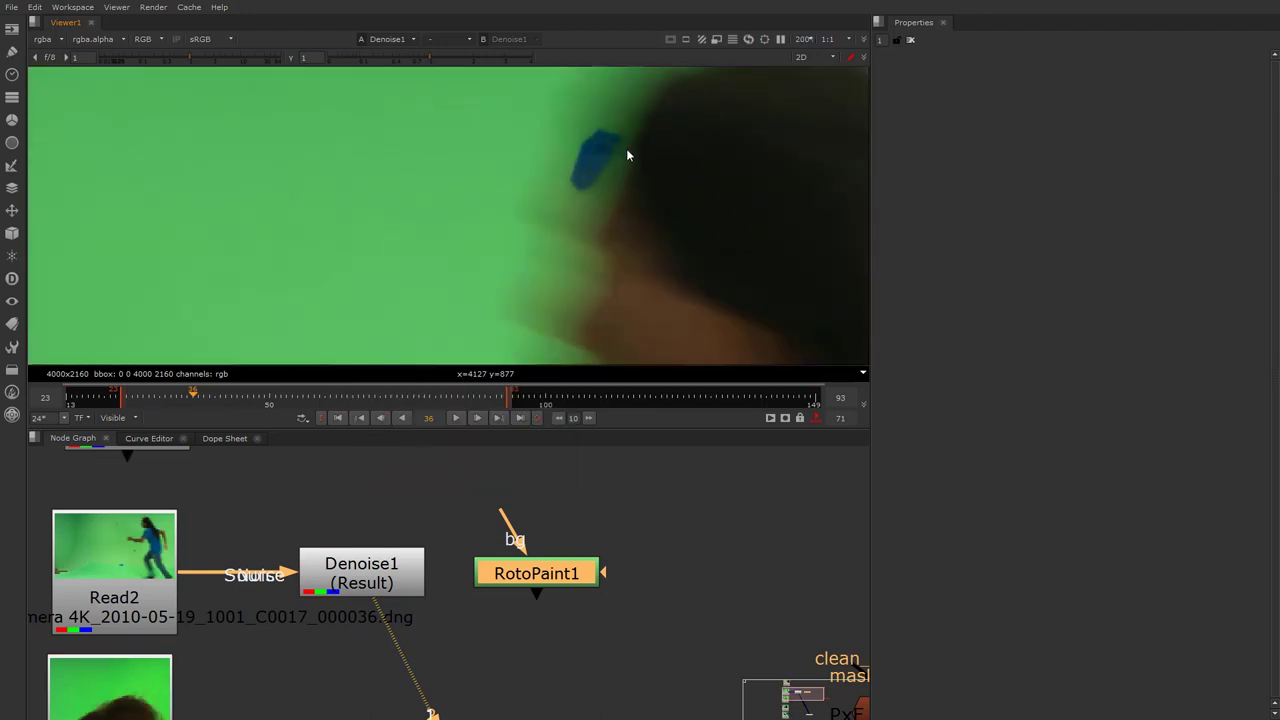
pyautogui.scroll(-1, 595, 240)
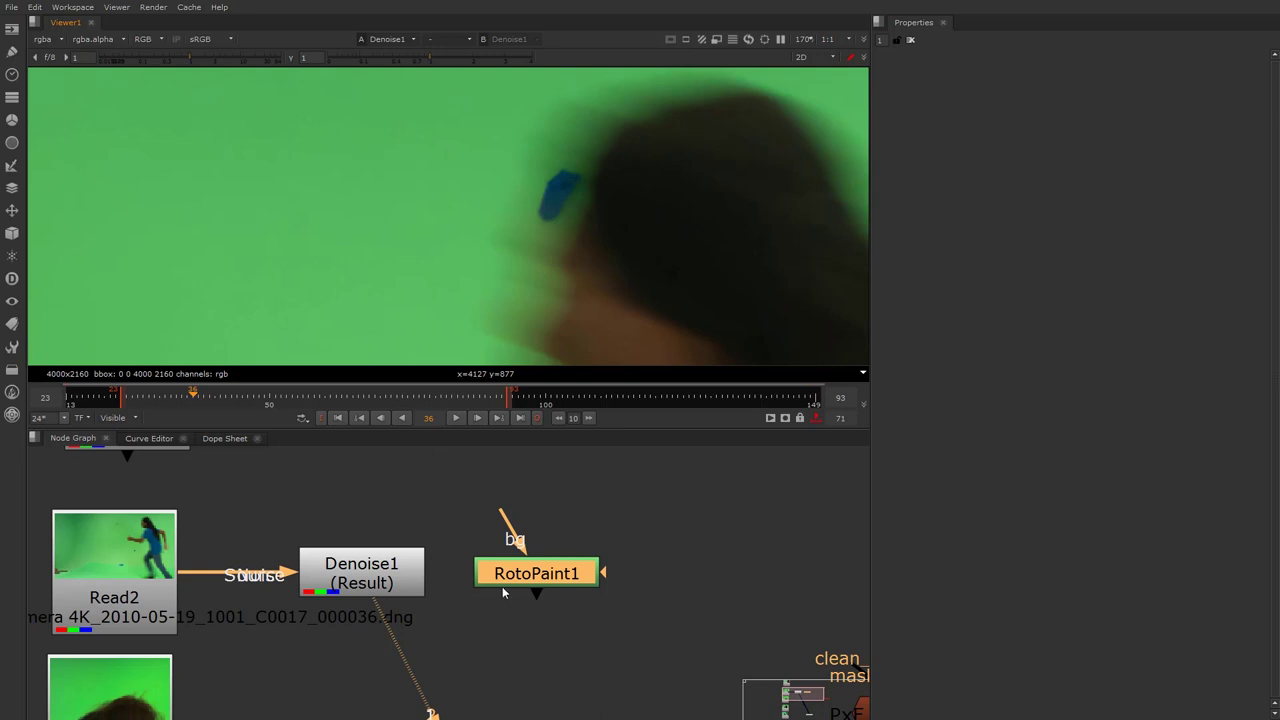
# Step: Connect RotoPaint1's bg input to Denoise1 and open RotoPaint1's properties
pyautogui.moveTo(506, 582); pyautogui.dragTo(539, 591)
pyautogui.moveTo(537, 533); pyautogui.dragTo(378, 568)
pyautogui.doubleClick(584, 580)
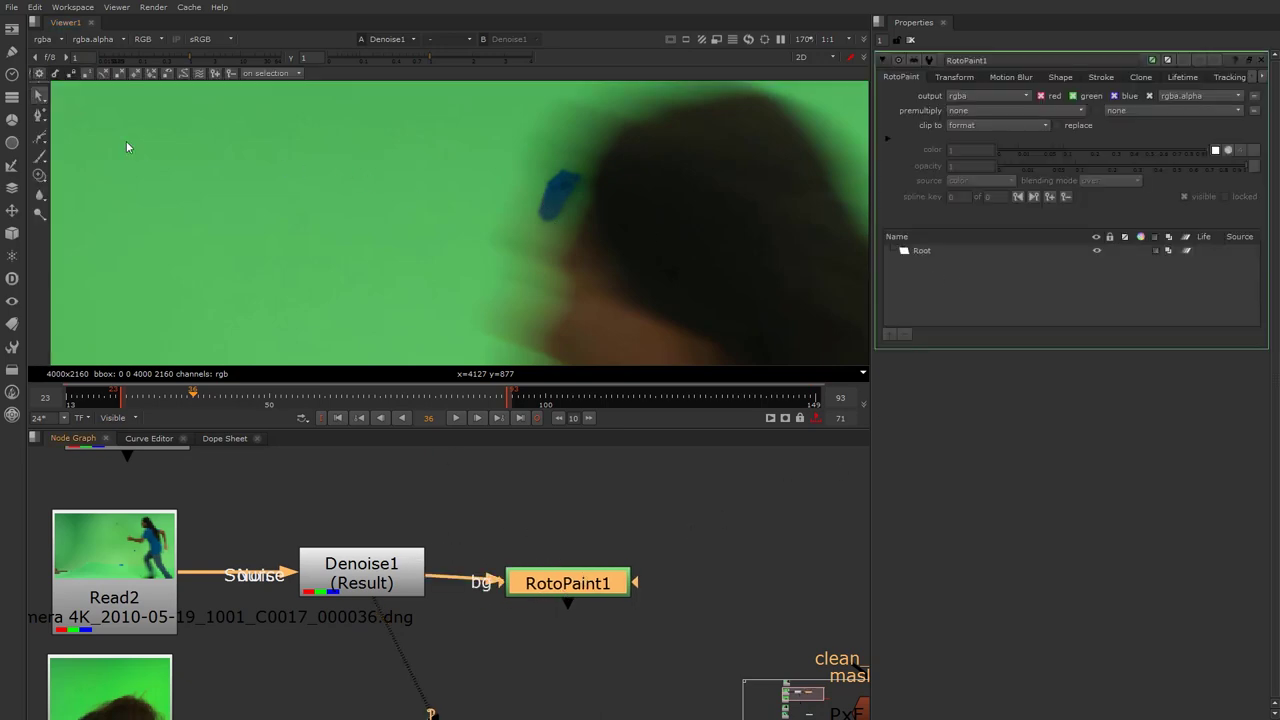
# Step: Choose the Clone brush at size 80.5 and set its source just above the blue marker on frame 36
pyautogui.moveTo(44, 175); pyautogui.dragTo(75, 167)
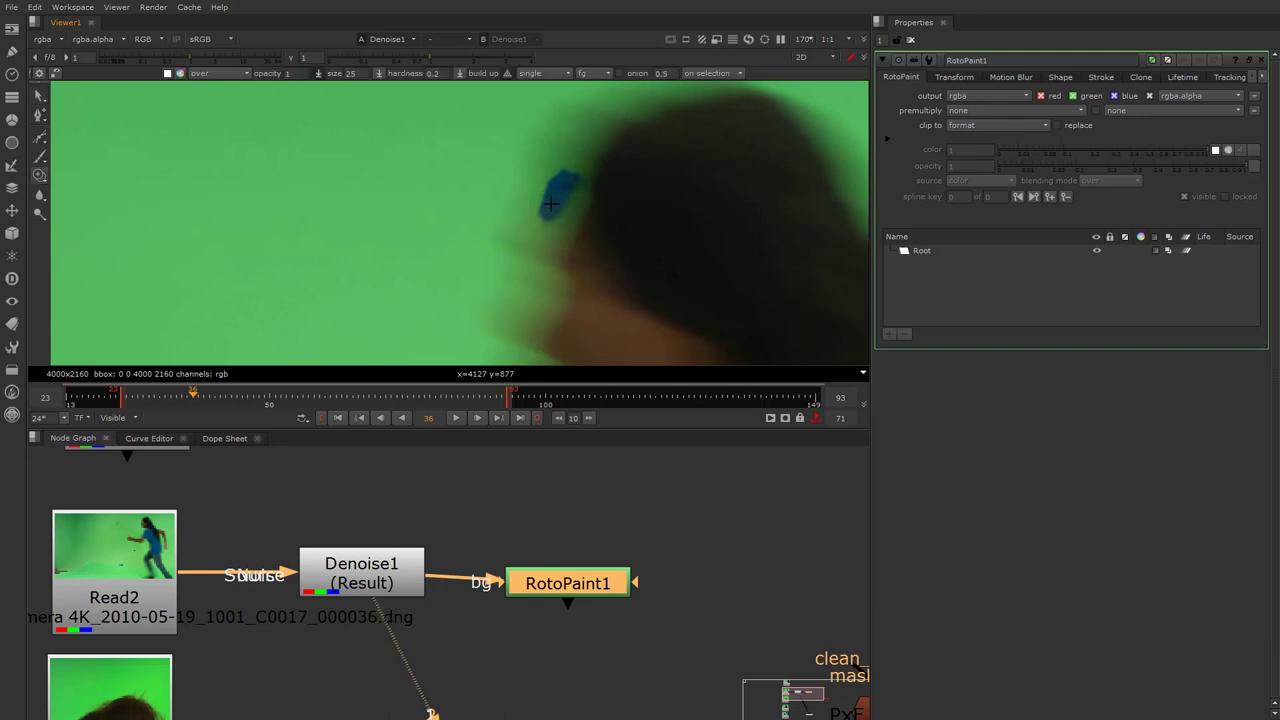
pyautogui.press('Left')
pyautogui.press('Right')
pyautogui.keyDown('shift'); pyautogui.moveTo(555, 198); pyautogui.dragTo(588, 198); pyautogui.keyUp('shift')
pyautogui.keyDown('ctrl'); pyautogui.moveTo(571, 177); pyautogui.dragTo(550, 234); pyautogui.keyUp('ctrl')
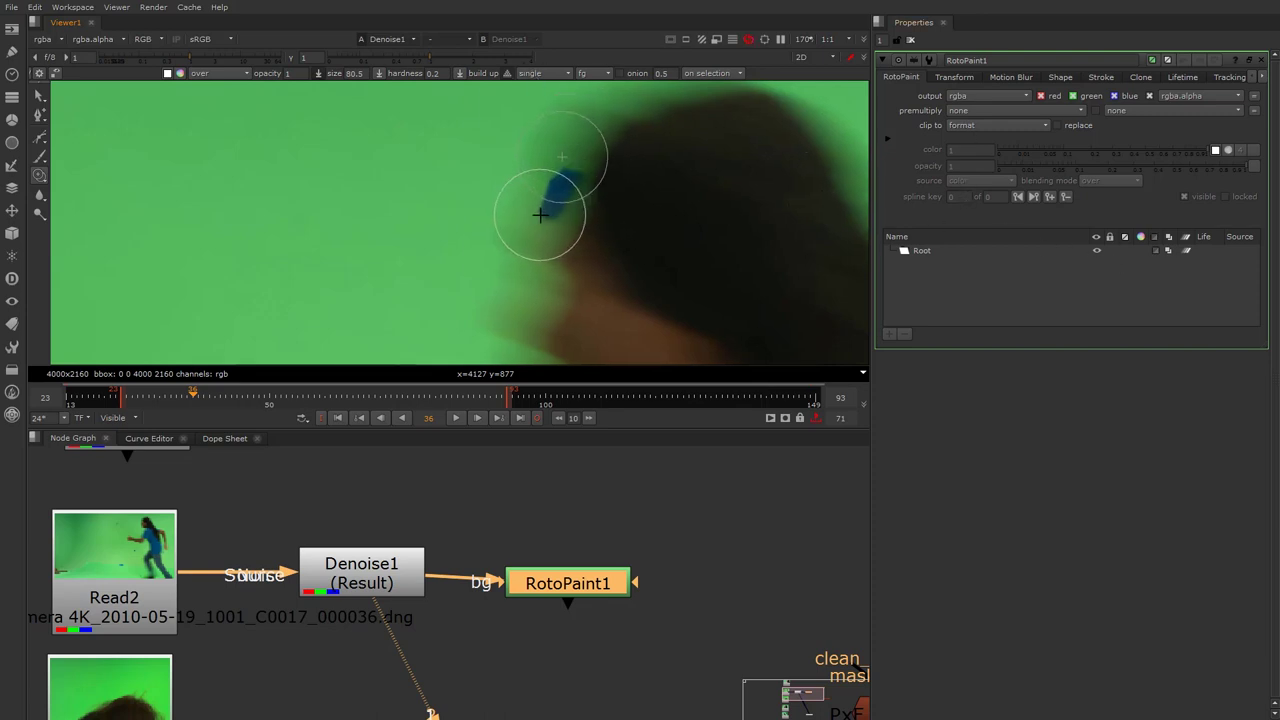
pyautogui.keyDown('ctrl'); pyautogui.moveTo(536, 256); pyautogui.dragTo(550, 233); pyautogui.keyUp('ctrl')
pyautogui.keyDown('ctrl'); pyautogui.moveTo(573, 115); pyautogui.dragTo(551, 190); pyautogui.keyUp('ctrl')
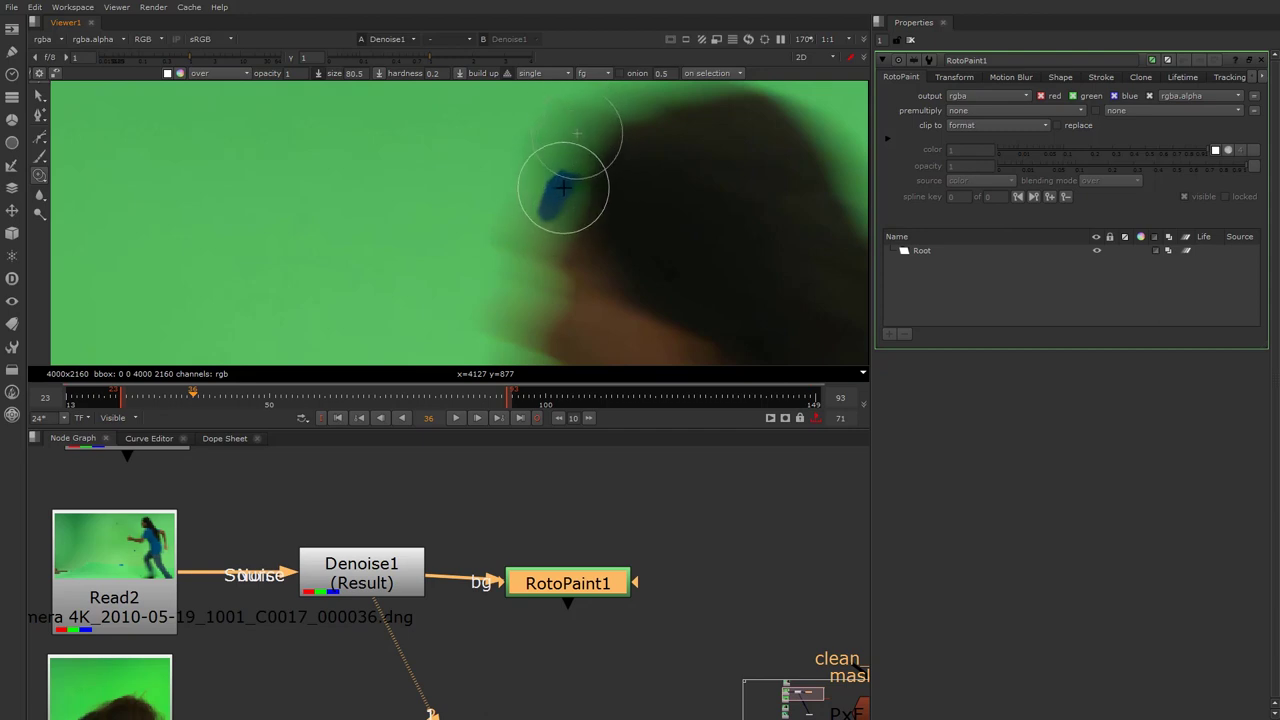
# Step: Try a clone stroke over the blue marker, view RotoPaint1's output, and undo the stroke
pyautogui.moveTo(560, 190); pyautogui.dragTo(557, 215)
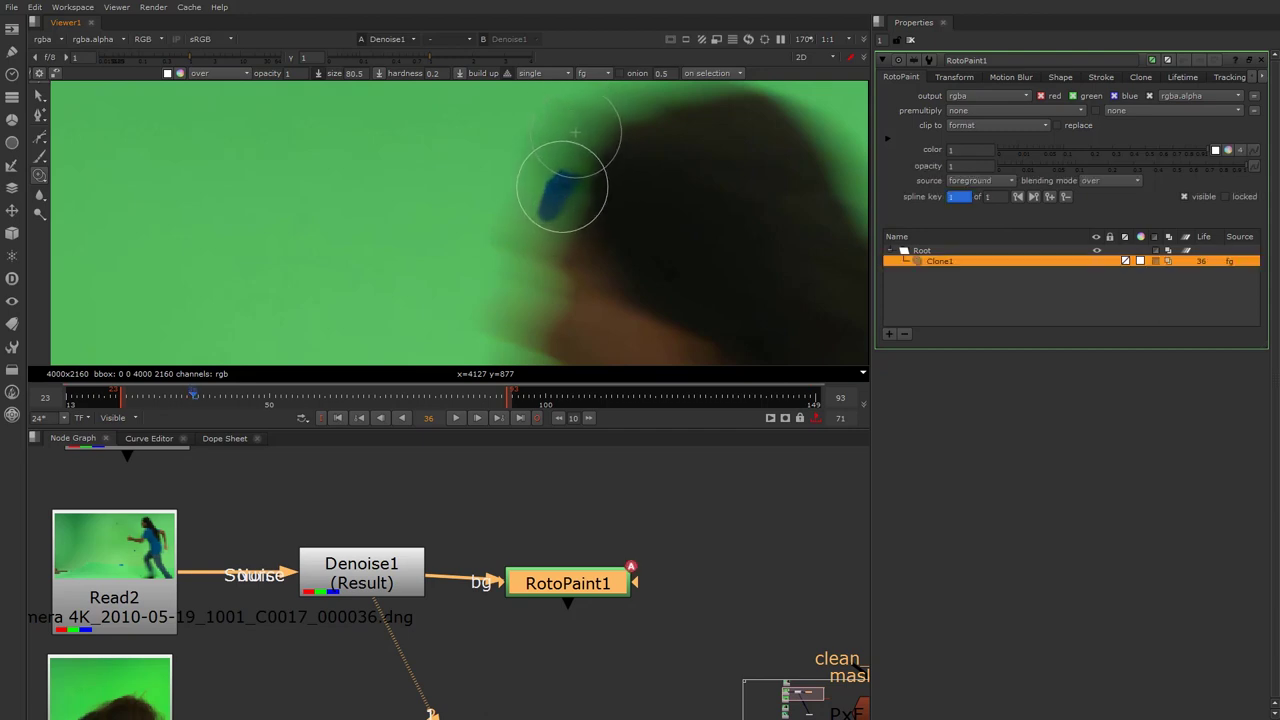
pyautogui.press('1')
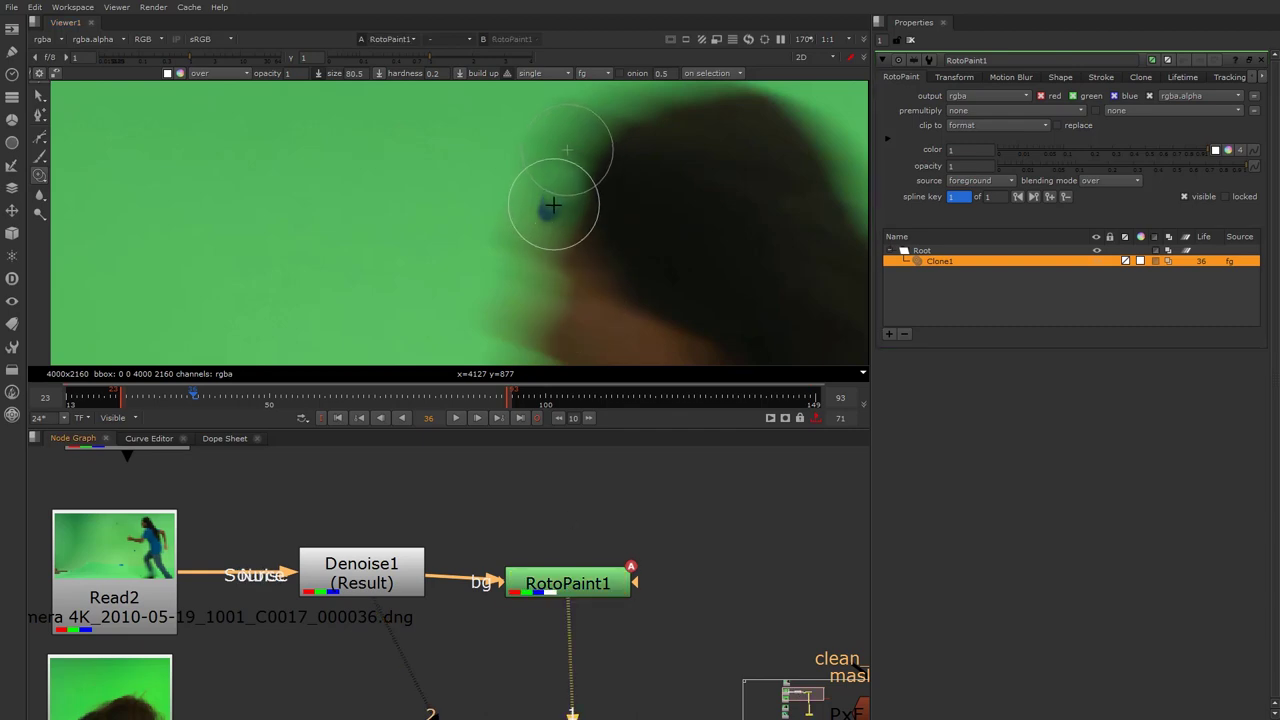
pyautogui.hotkey('ctrl', 'z')
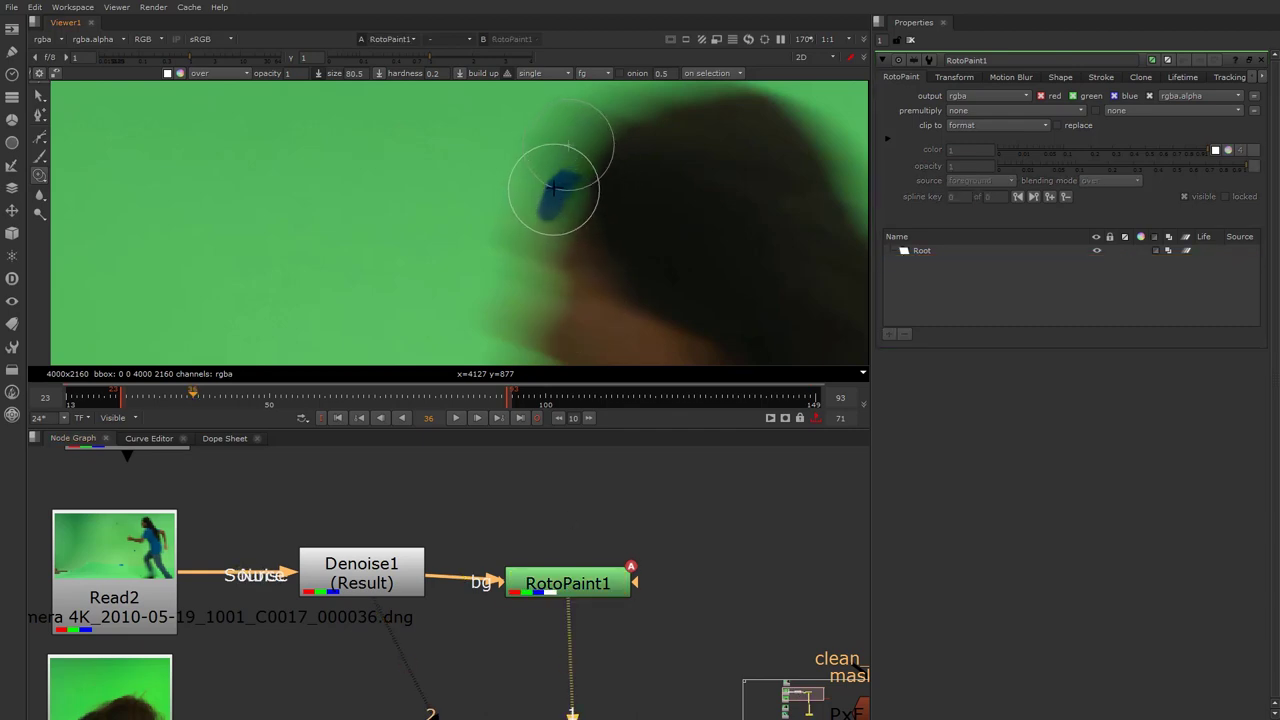
# Step: Try several more full-opacity clone strokes over the blue marker, undoing them and deleting the remaining Clone1 stroke
pyautogui.moveTo(562, 188); pyautogui.dragTo(552, 217)
pyautogui.hotkey('ctrl', 'z')
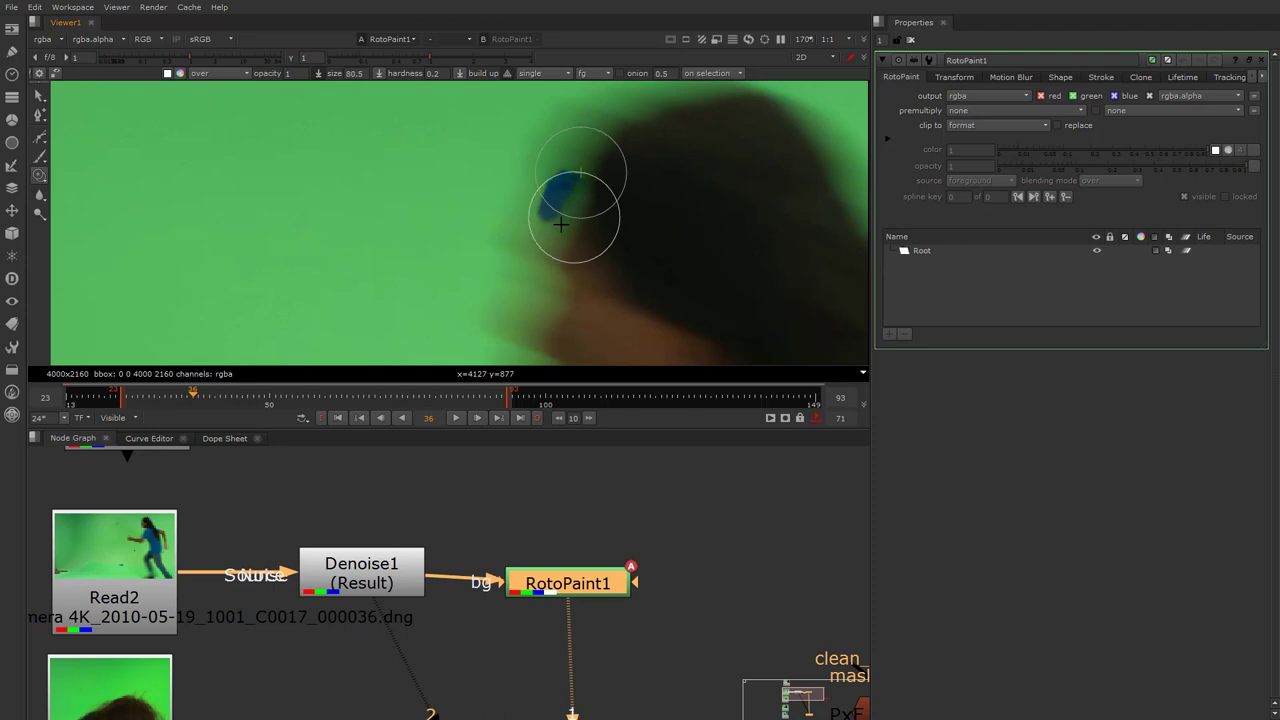
pyautogui.moveTo(561, 183); pyautogui.dragTo(563, 183)
pyautogui.hotkey('ctrl', 'z')
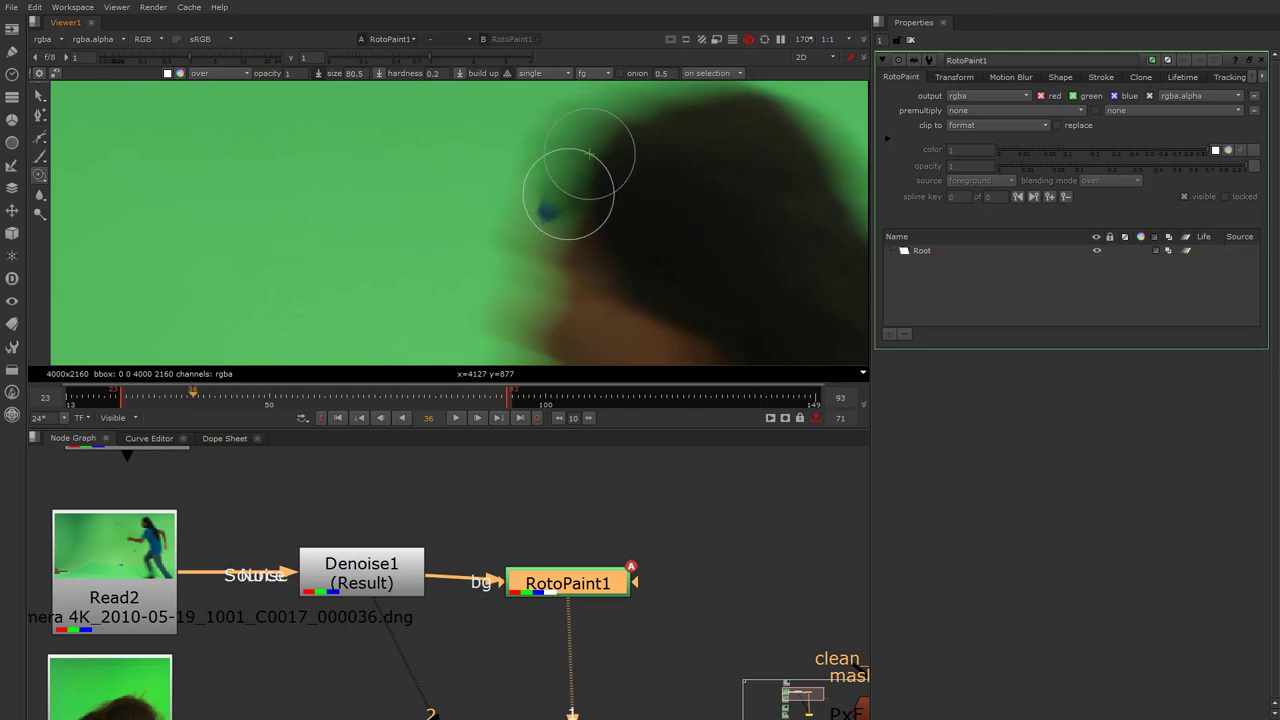
pyautogui.hotkey('ctrl', 'z')
pyautogui.moveTo(567, 209)
pyautogui.mouseDown()
pyautogui.moveTo(558, 197)
pyautogui.moveTo(556, 212)
pyautogui.moveTo(565, 202)
pyautogui.mouseUp()
pyautogui.hotkey('ctrl', 'z')
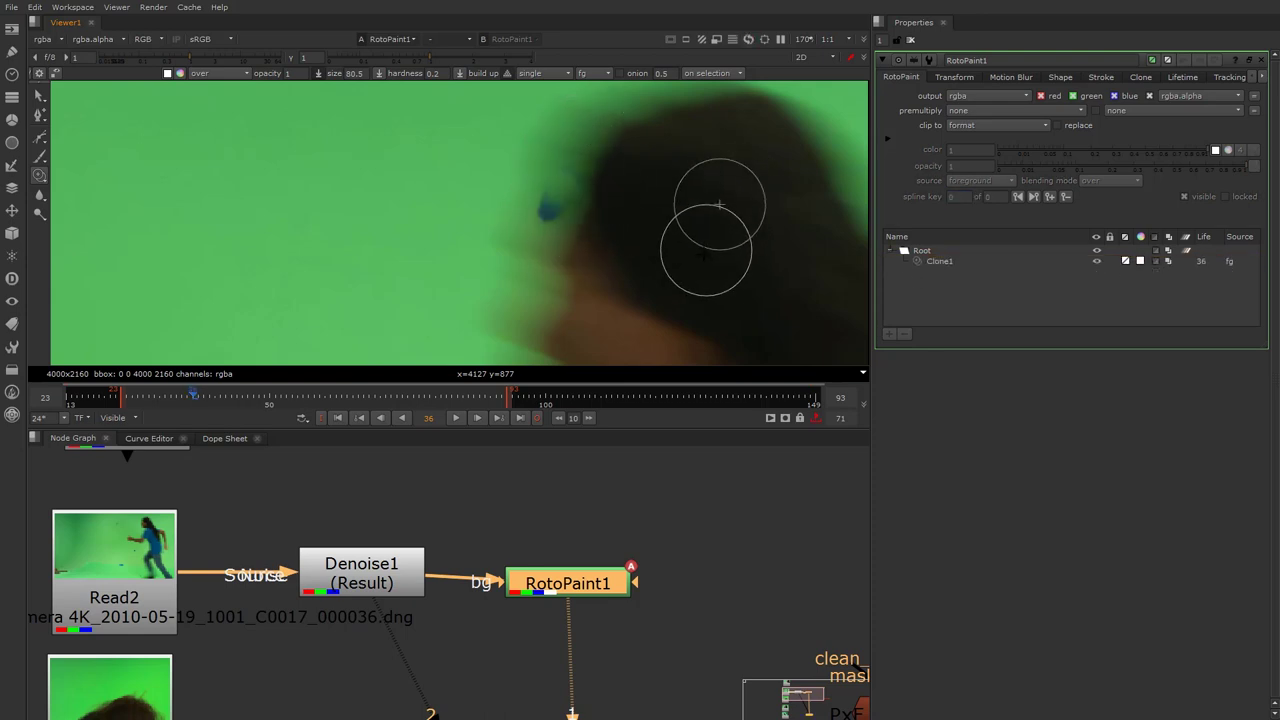
pyautogui.click(938, 262)
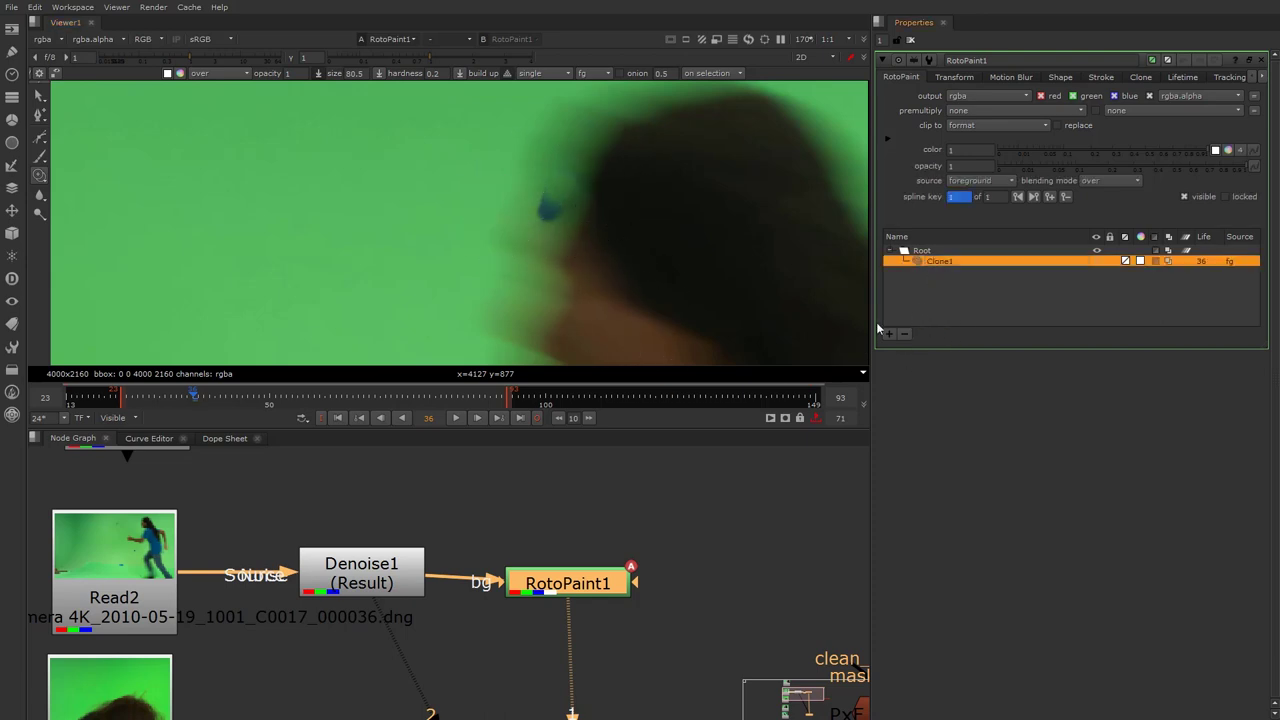
pyautogui.click(905, 335)
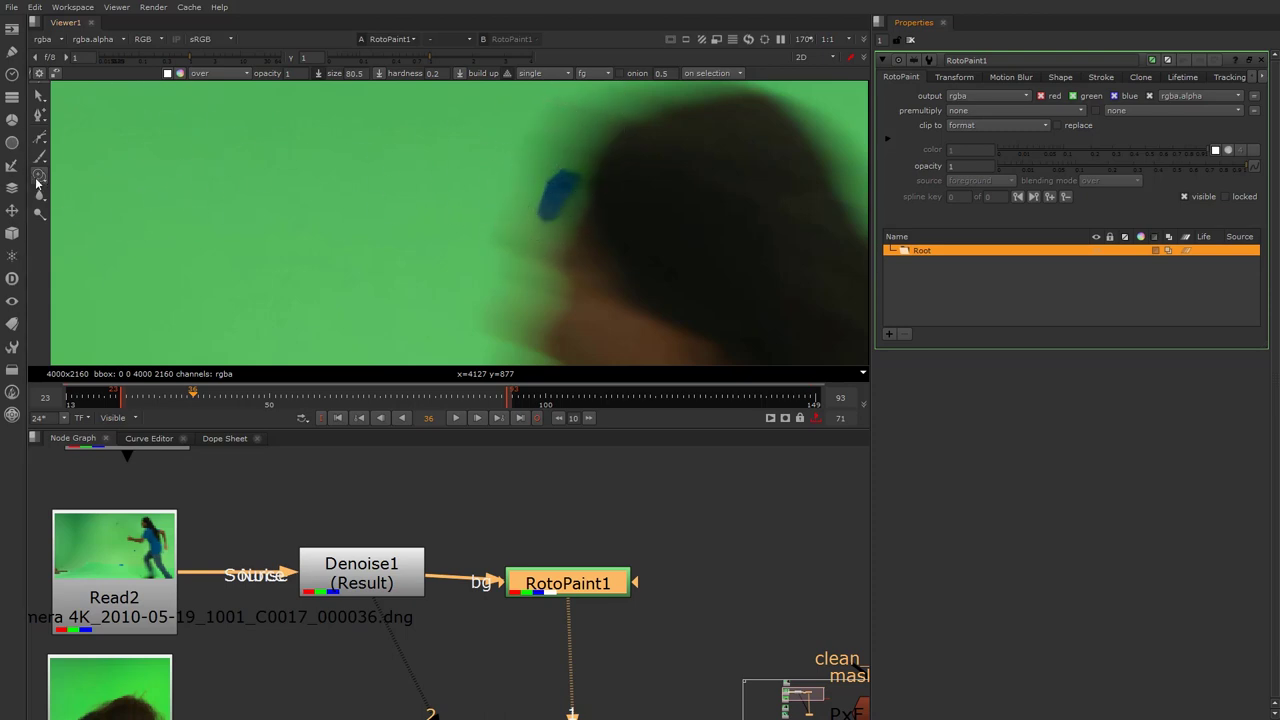
# Step: Set the clone brush's opacity to 0.1 and its hardness to 0
pyautogui.moveTo(295, 73); pyautogui.dragTo(243, 76)
pyautogui.click(437, 73)
pyautogui.write('0')
pyautogui.click(295, 73)
# Step: Clone out the blue marker beside the face on frame 36 with soft strokes, comparing with RotoPaint1 disabled and enabled
pyautogui.moveTo(582, 157)
pyautogui.keyDown('ctrl'); pyautogui.mouseDown()
pyautogui.moveTo(567, 204)
pyautogui.moveTo(583, 194)
pyautogui.moveTo(557, 184)
pyautogui.moveTo(551, 196)
pyautogui.moveTo(566, 160)
pyautogui.moveTo(538, 197)
pyautogui.moveTo(551, 197)
pyautogui.mouseUp(); pyautogui.keyUp('ctrl')
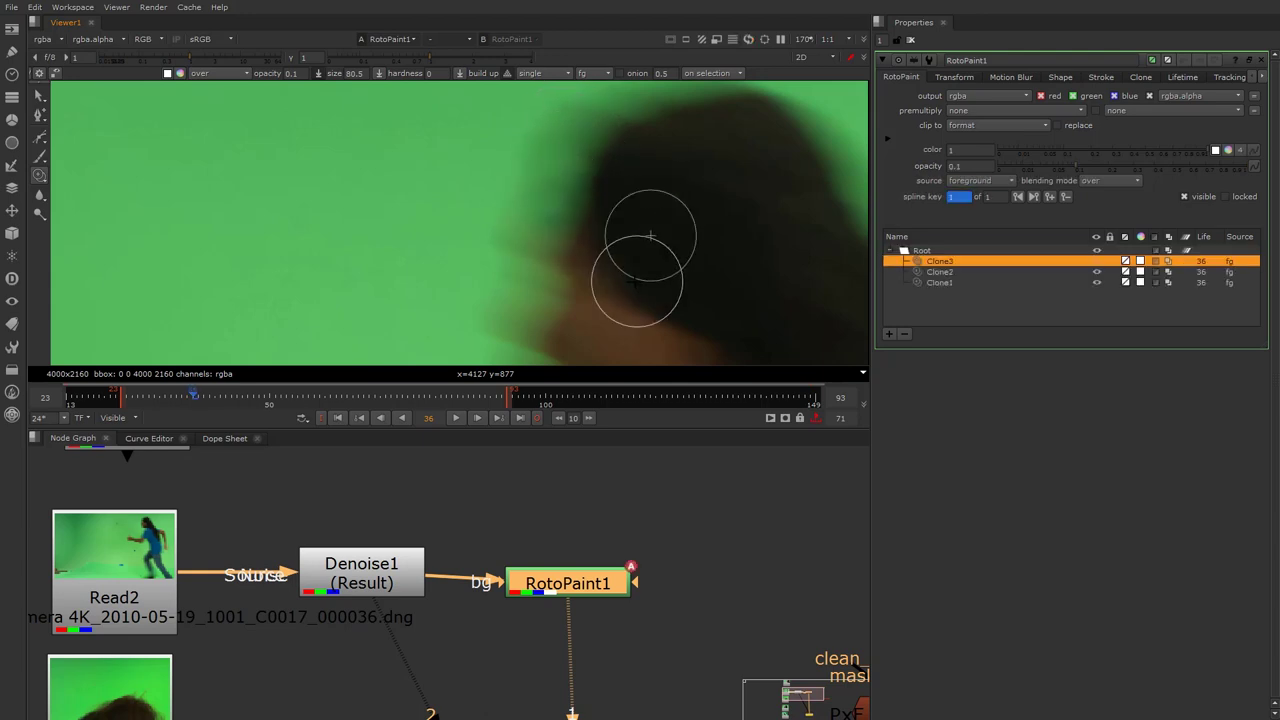
pyautogui.scroll(-2, 486, 263)
pyautogui.moveTo(550, 193)
pyautogui.mouseDown()
pyautogui.moveTo(531, 215)
pyautogui.moveTo(543, 224)
pyautogui.mouseUp()
pyautogui.press('d')
pyautogui.press('d')
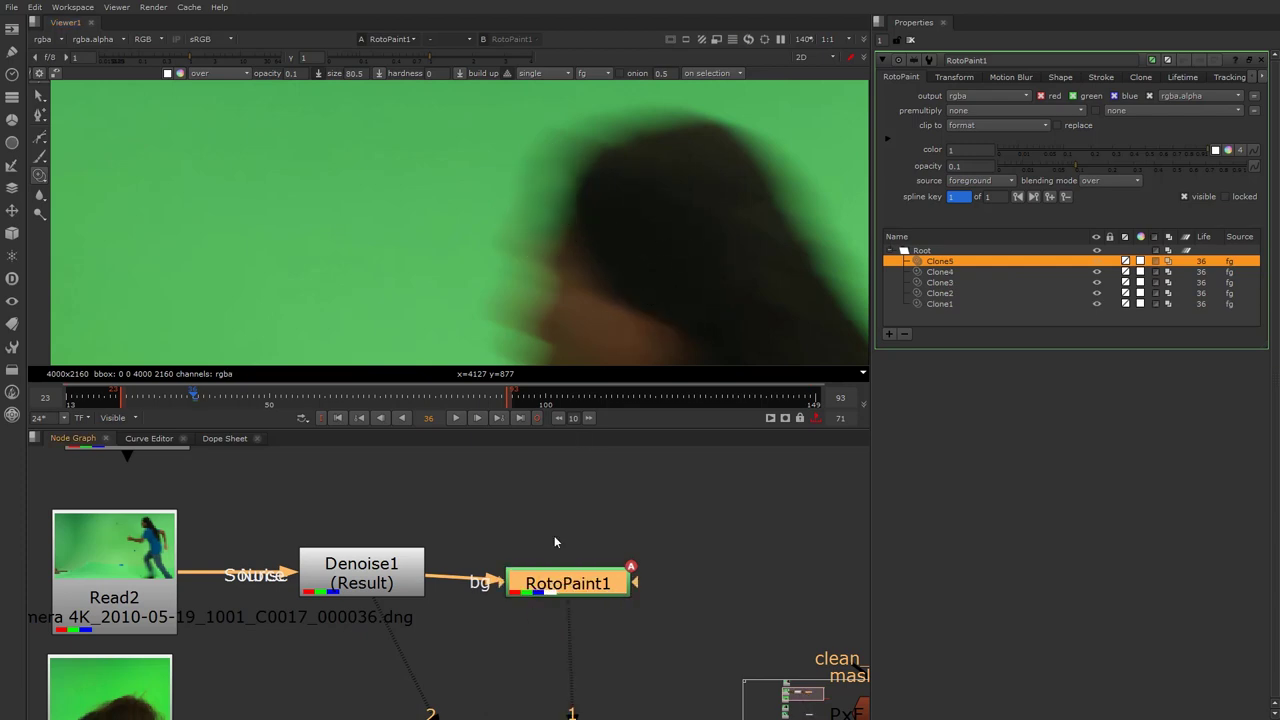
# Step: Step back and forth through the frames around 36 to check the painted area beside the face
pyautogui.moveTo(194, 400)
pyautogui.mouseDown()
pyautogui.moveTo(183, 399)
pyautogui.moveTo(197, 401)
pyautogui.mouseUp()
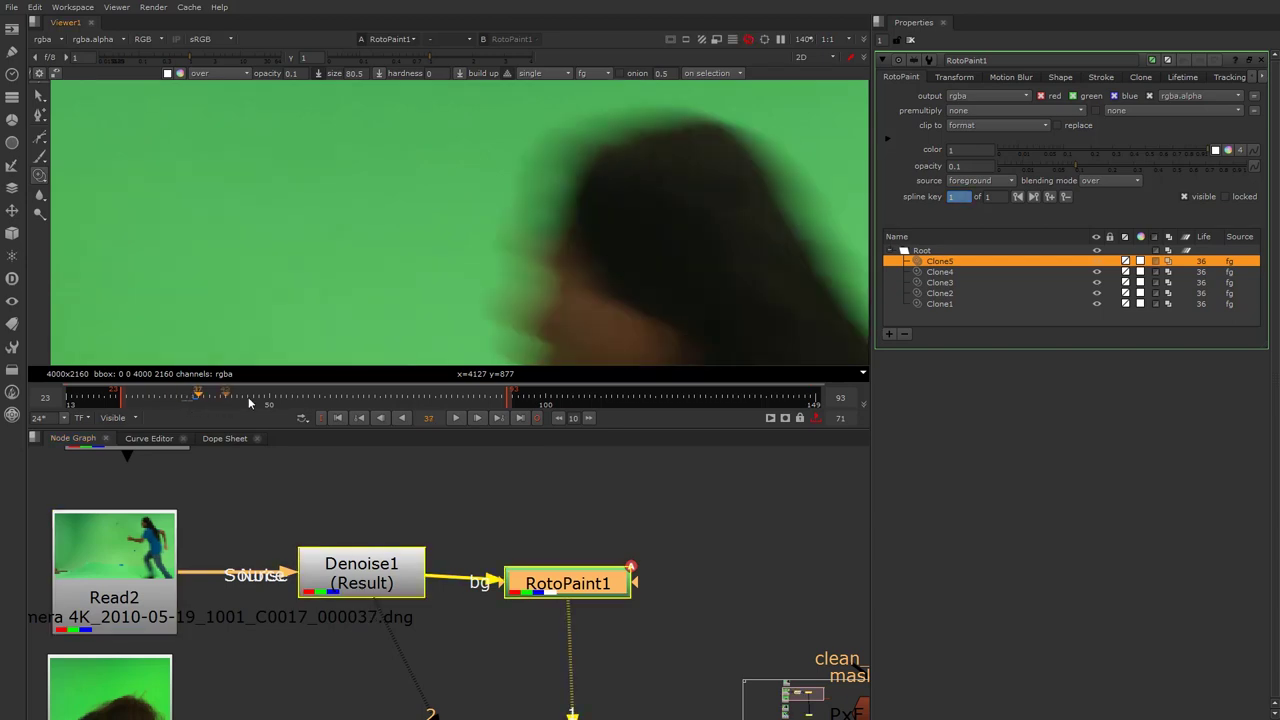
pyautogui.press('Left')
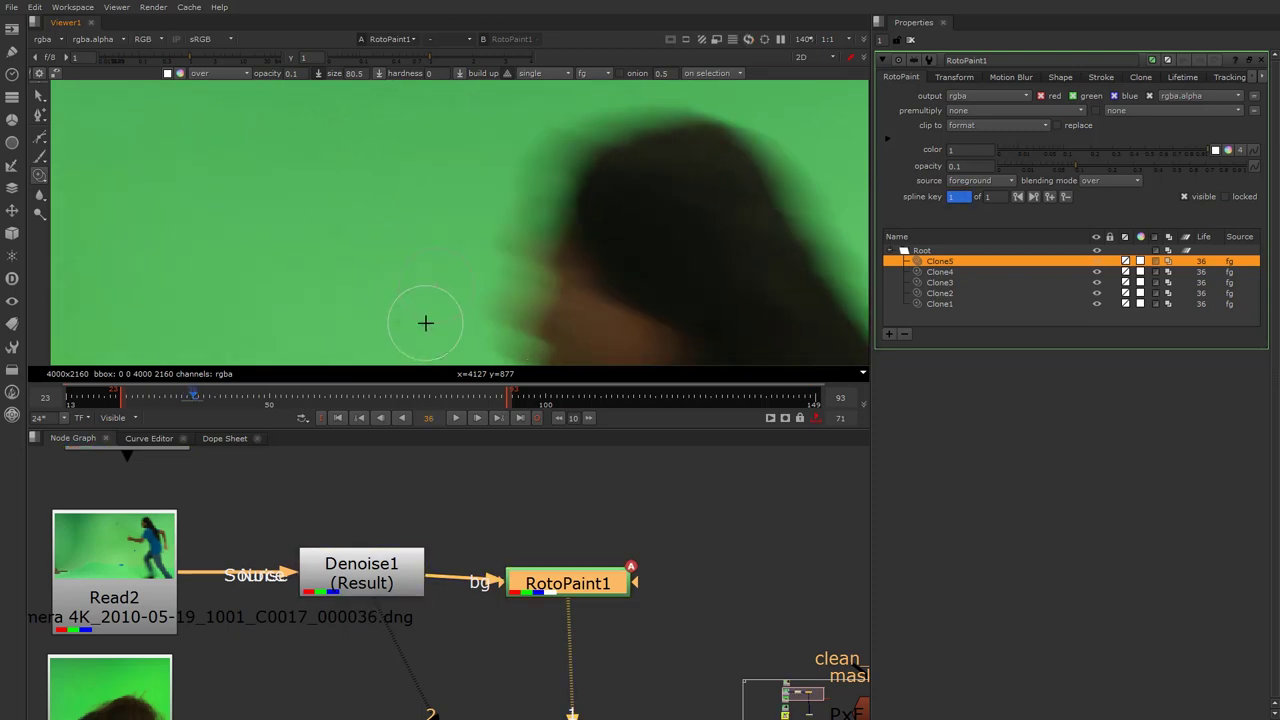
pyautogui.press('Left')
pyautogui.press('Right')
pyautogui.press('Right')
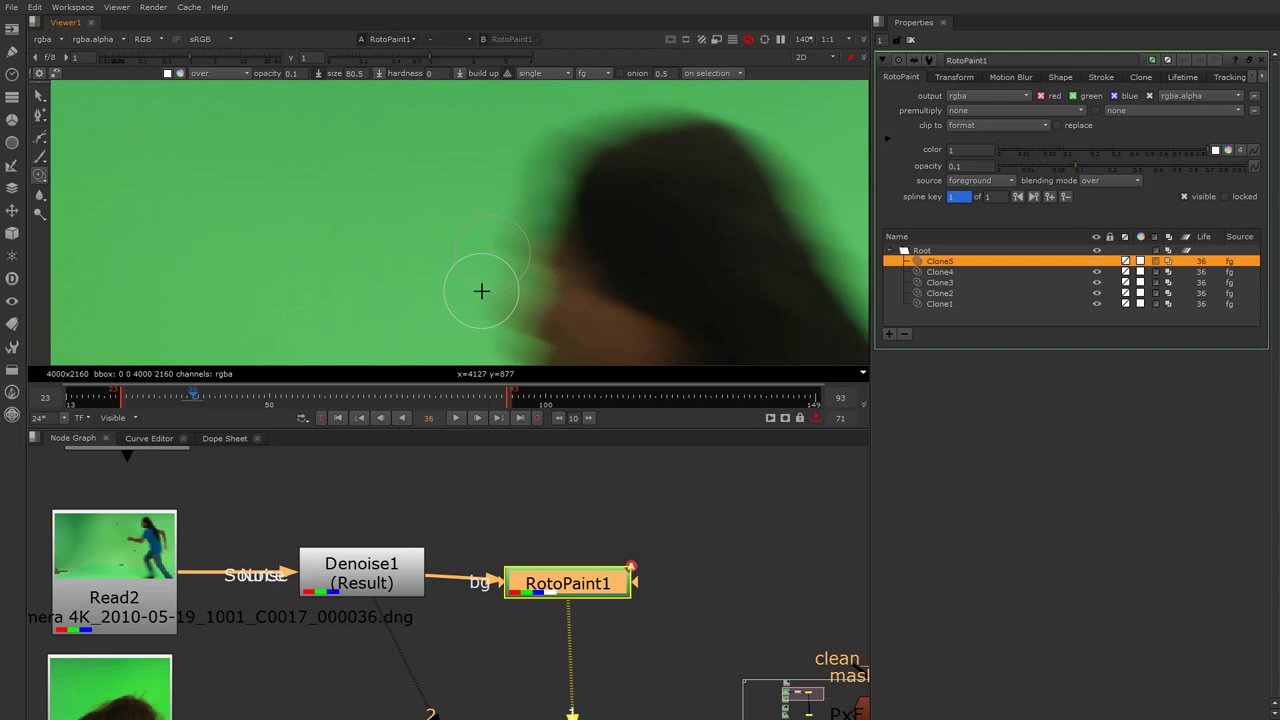
pyautogui.press('Left')
pyautogui.press('Right')
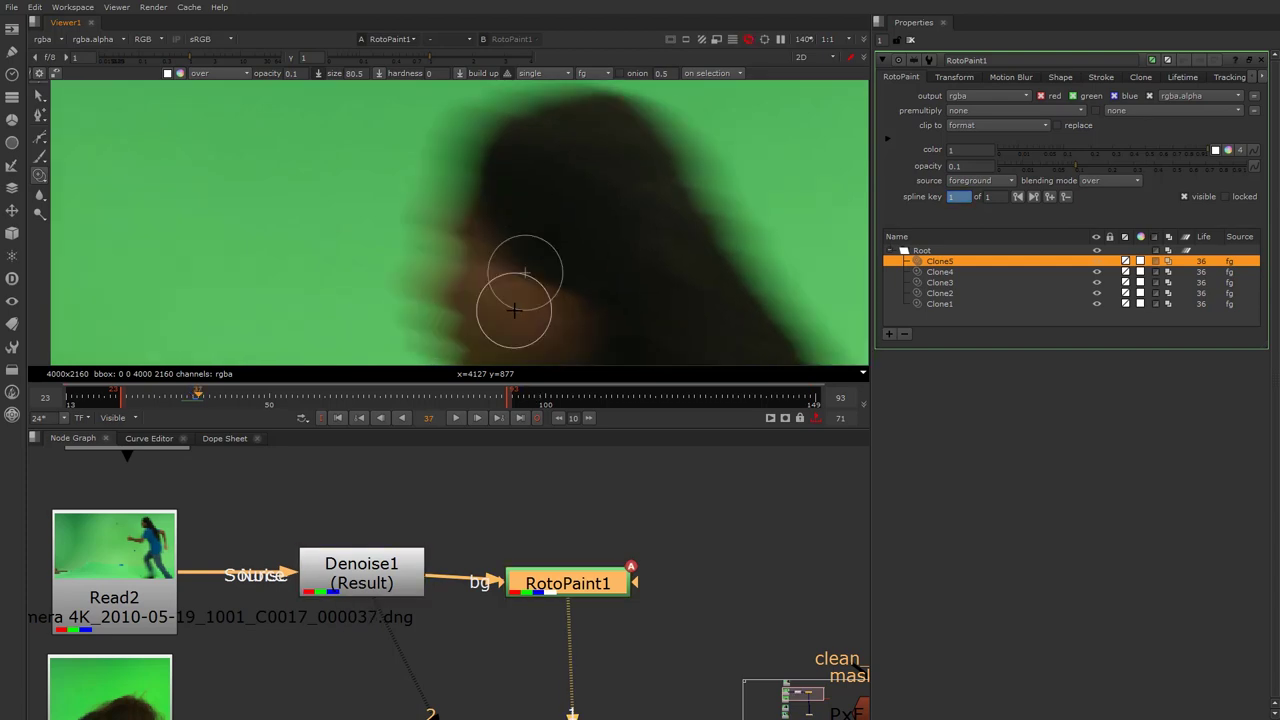
pyautogui.press('Left')
pyautogui.press('Right')
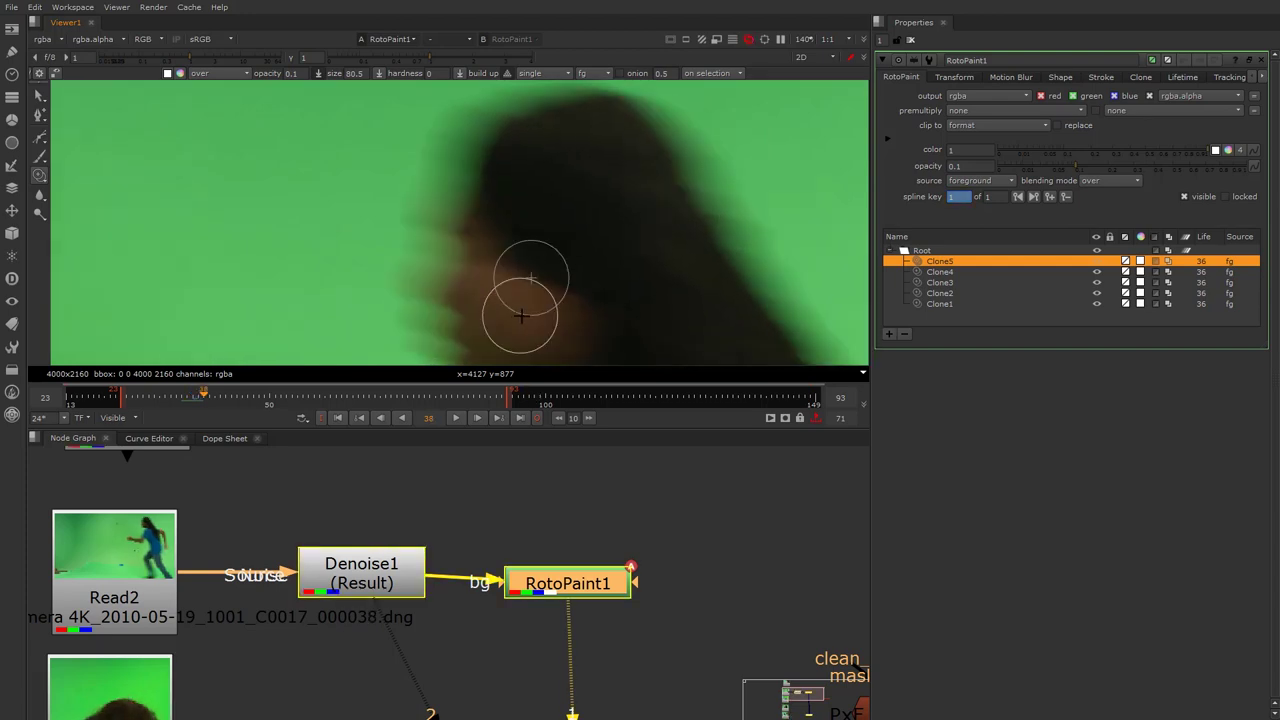
pyautogui.press('Right')
# Step: Clone clean green screen over the blue marker at the back of the actor's hair on frame 39
pyautogui.scroll(-2, 507, 289)
pyautogui.scroll(-4, 505, 290)
pyautogui.scroll(2, 506, 226)
pyautogui.moveTo(551, 350); pyautogui.dragTo(501, 210, button='middle')
pyautogui.press('Right')
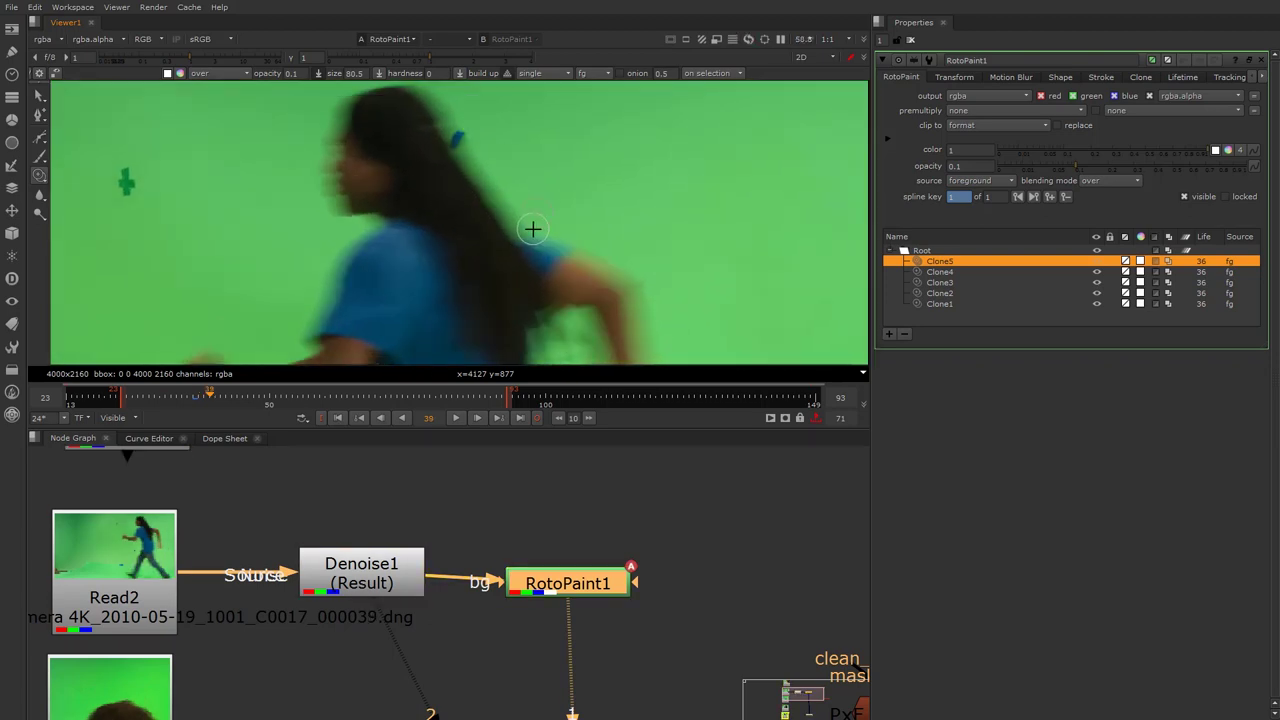
pyautogui.scroll(5, 501, 186)
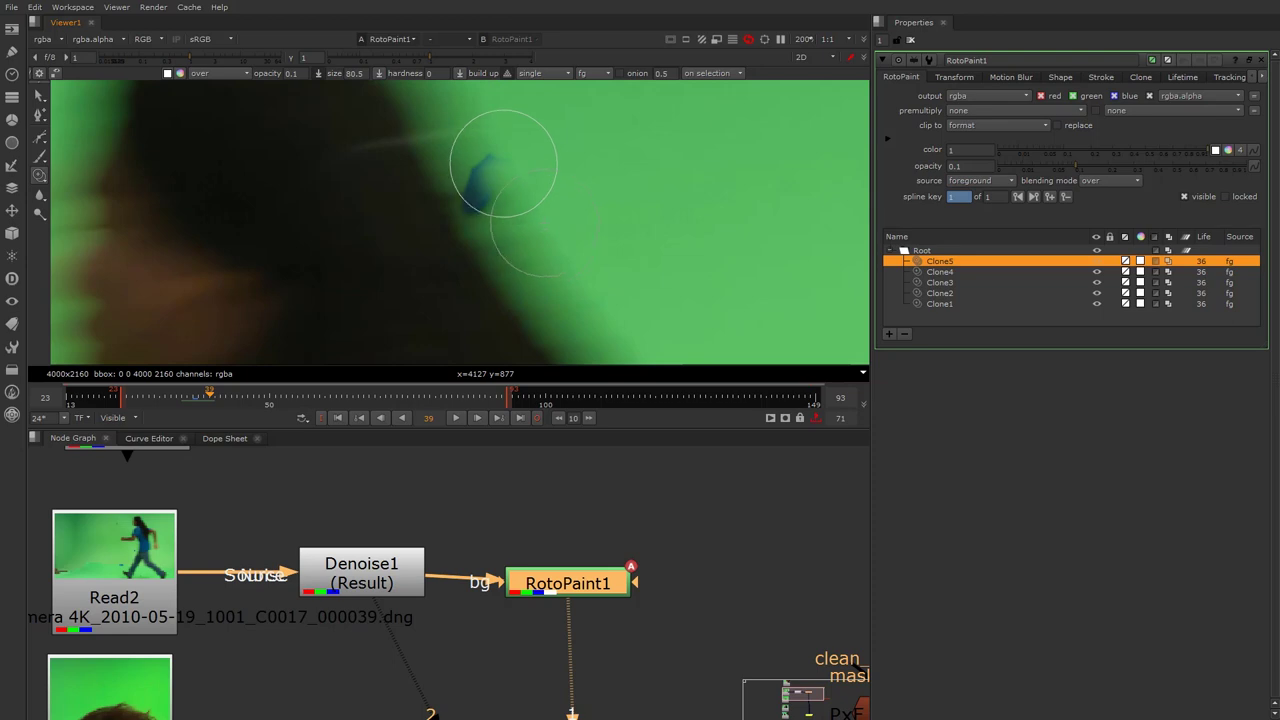
pyautogui.moveTo(499, 190)
pyautogui.mouseDown()
pyautogui.moveTo(486, 198)
pyautogui.moveTo(491, 180)
pyautogui.mouseUp()
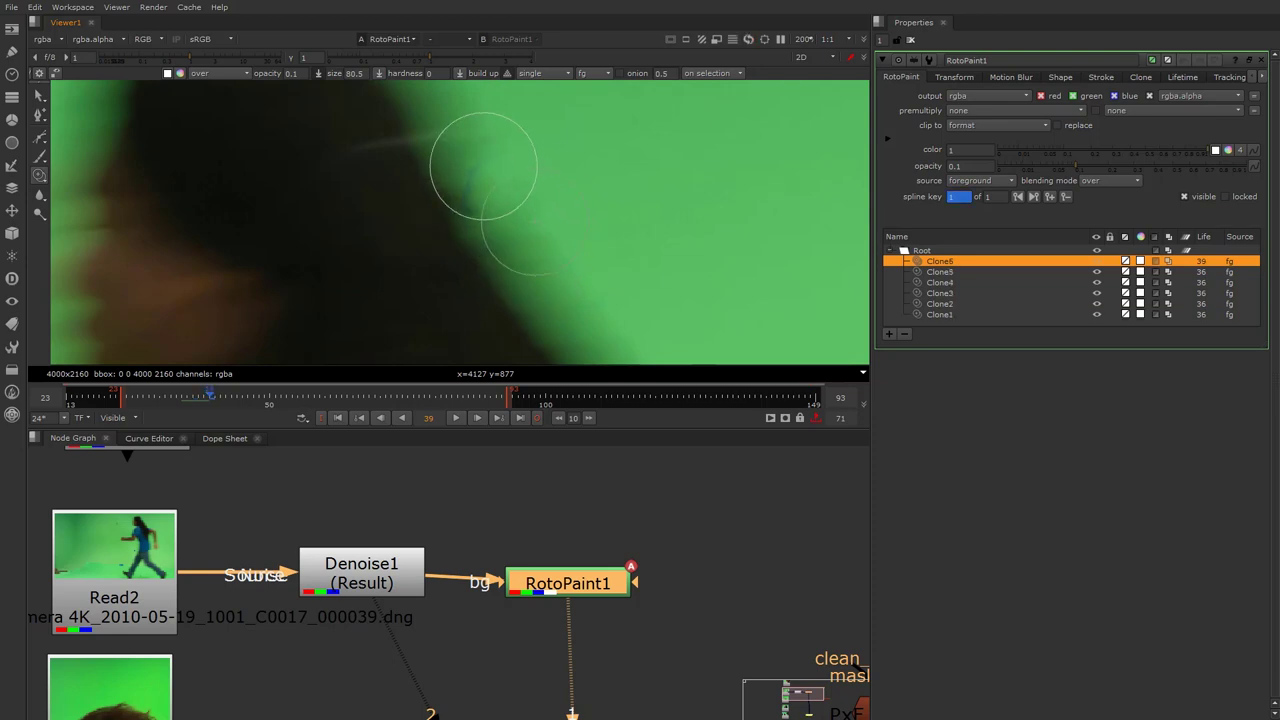
pyautogui.moveTo(492, 175); pyautogui.dragTo(486, 194)
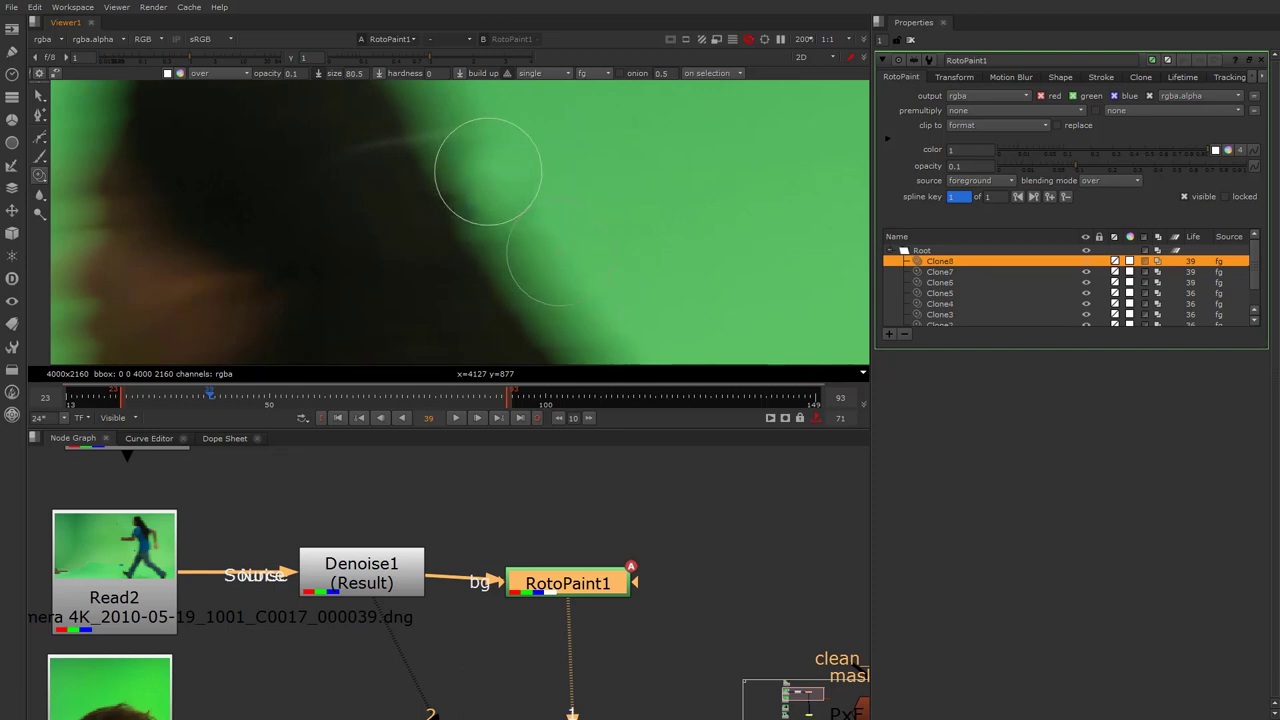
# Step: Touch up the blurred hair edge around the removed marker on frame 39 with further soft clone strokes
pyautogui.scroll(-4, 520, 180)
pyautogui.scroll(3, 560, 203)
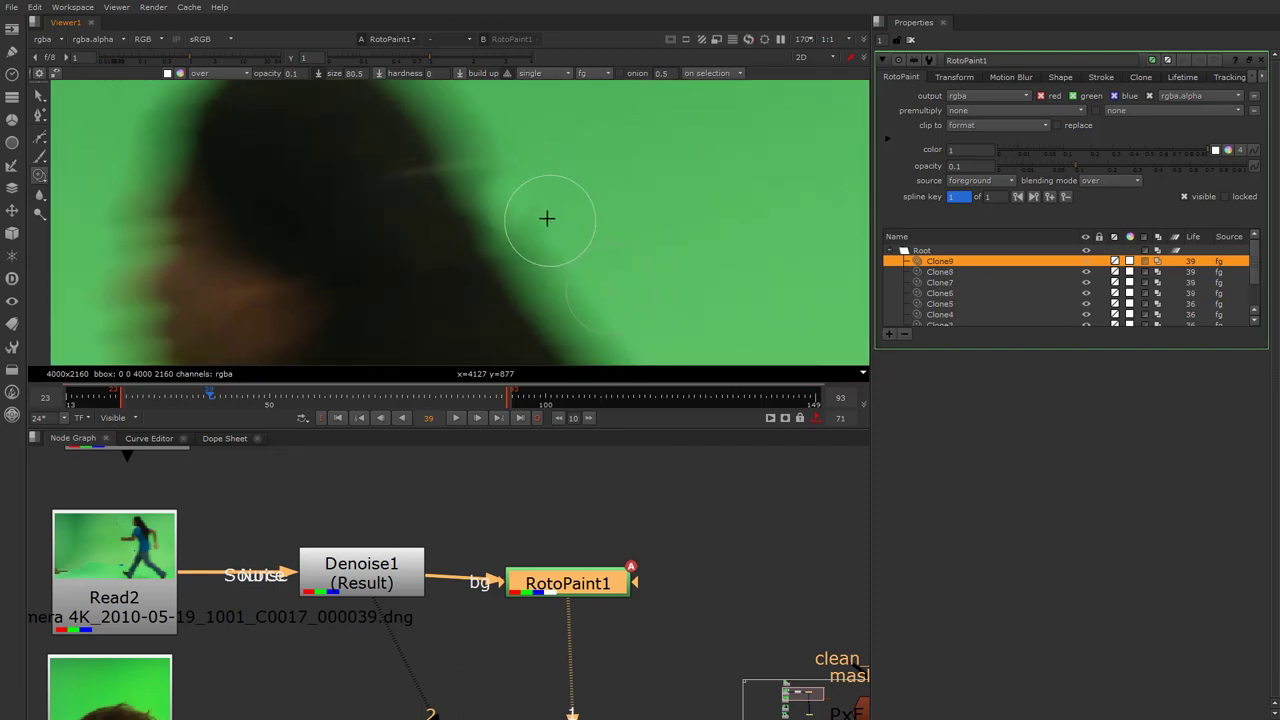
pyautogui.moveTo(508, 202); pyautogui.dragTo(508, 206)
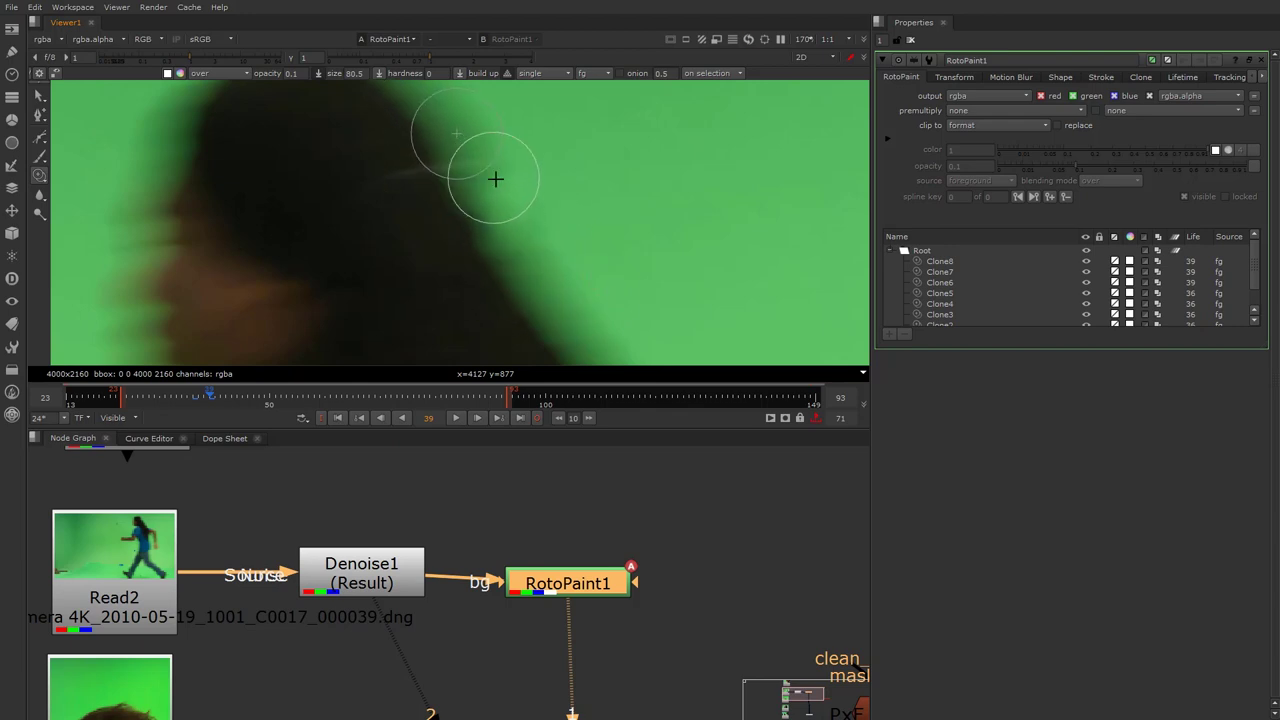
pyautogui.moveTo(500, 203); pyautogui.dragTo(504, 207)
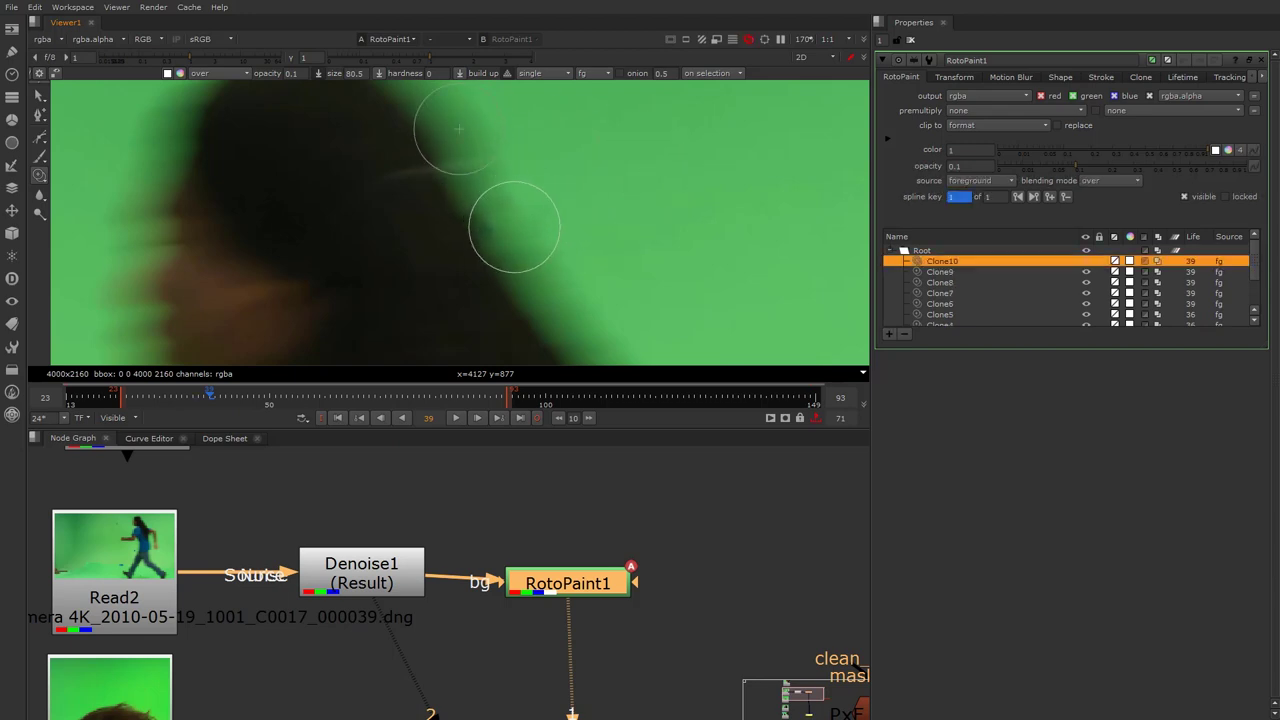
# Step: Compare frames 39 to 41 to check the hair-edge cleanup and the remaining markers, ending on frame 41
pyautogui.scroll(-3, 550, 216)
pyautogui.scroll(2, 303, 271)
pyautogui.scroll(-1, 480, 290)
pyautogui.moveTo(528, 263)
pyautogui.mouseDown(button='middle')
pyautogui.moveTo(480, 290)
pyautogui.moveTo(431, 291)
pyautogui.moveTo(468, 260)
pyautogui.mouseUp(button='middle')
pyautogui.scroll(-2, 480, 290)
pyautogui.scroll(1, 431, 291)
pyautogui.press('Right')
pyautogui.press('Left')
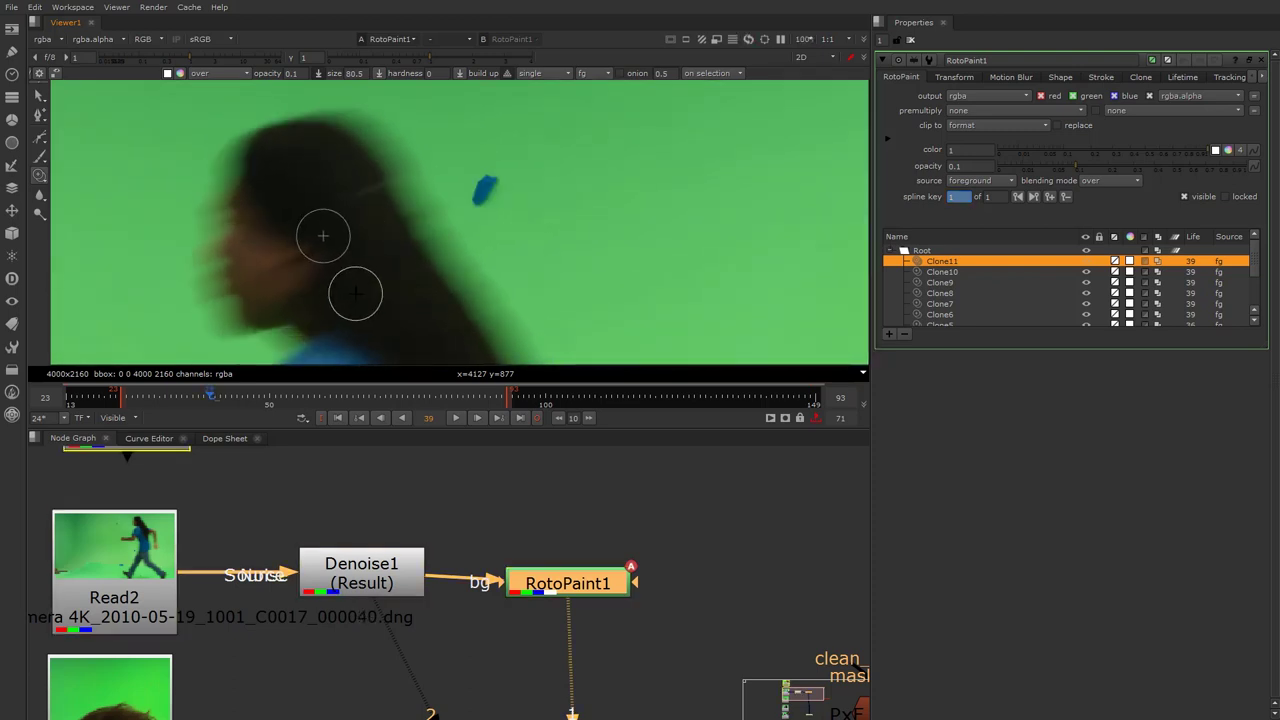
pyautogui.press('Right')
pyautogui.press('Right')
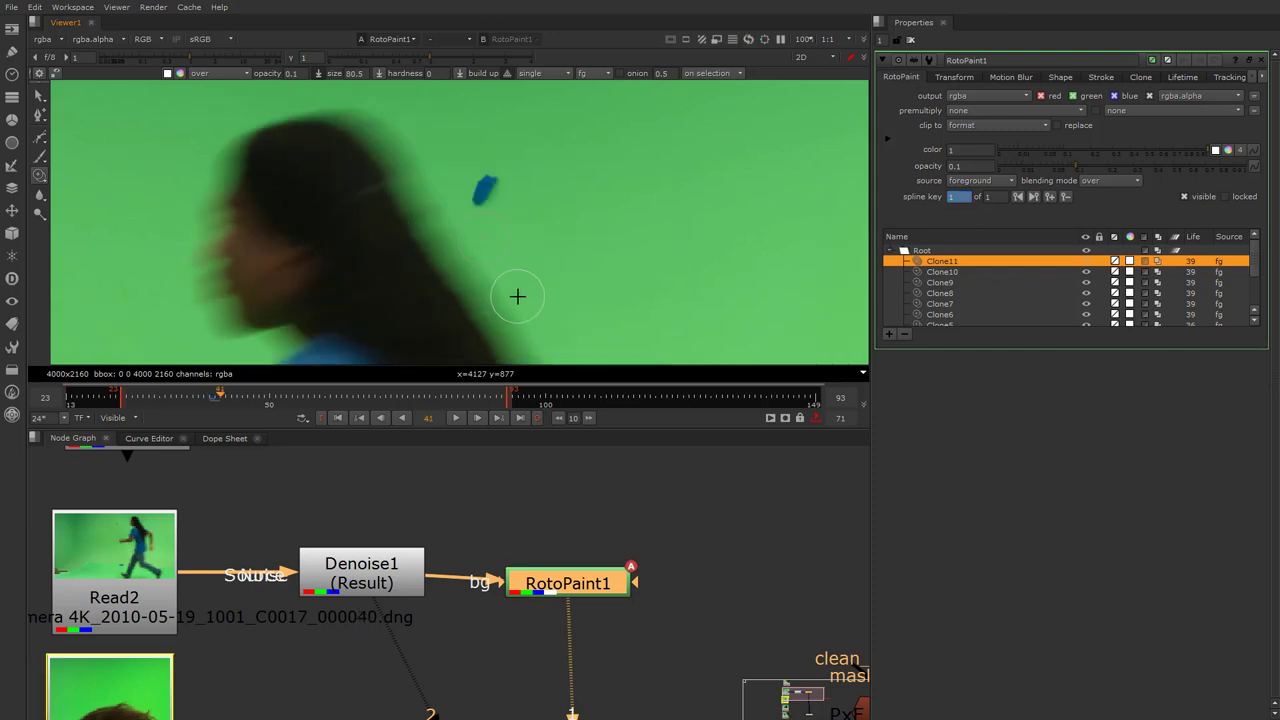
pyautogui.scroll(-5, 480, 230)
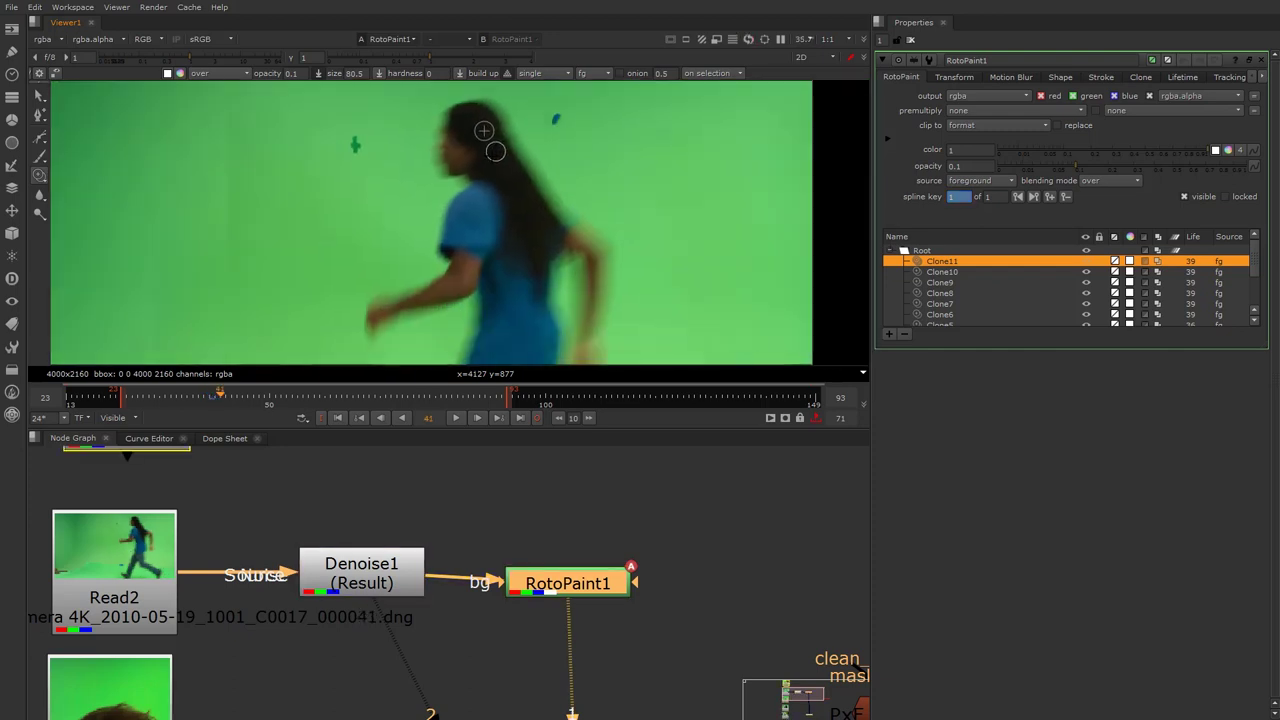
pyautogui.moveTo(432, 224); pyautogui.dragTo(477, 229, button='middle')
pyautogui.scroll(3, 480, 228)
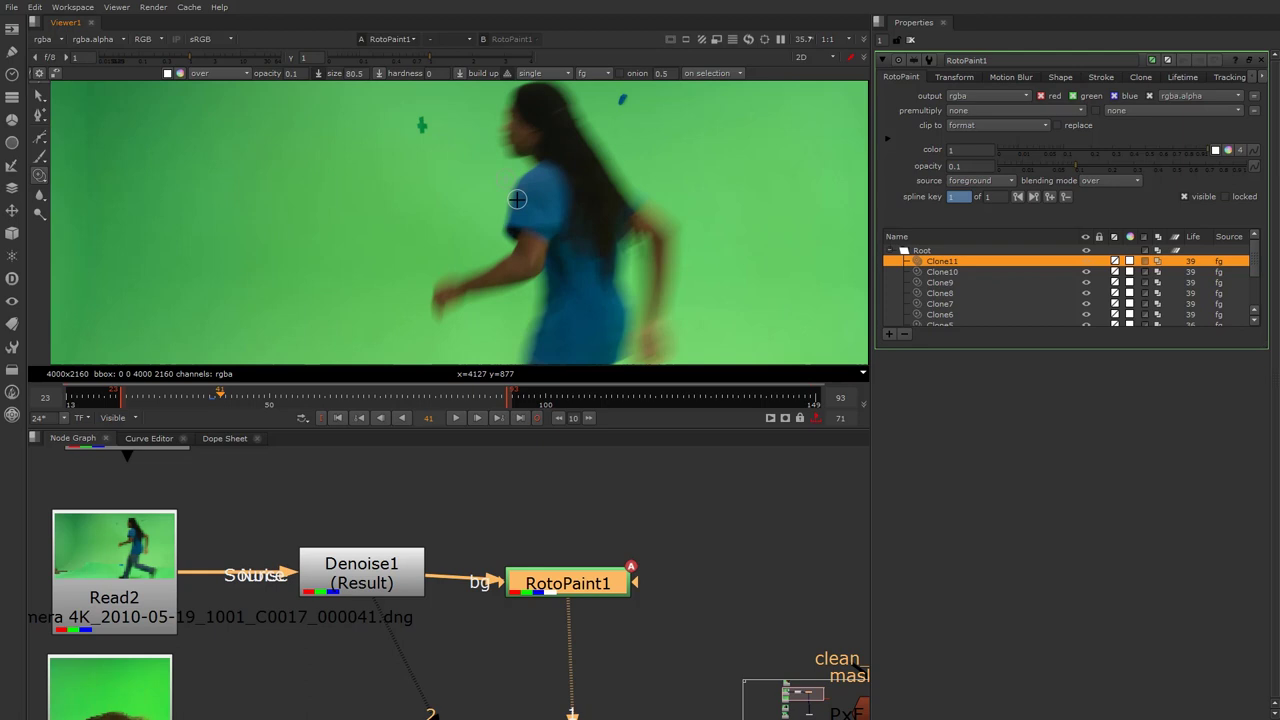
# Step: Step back and forth through frames 41 to 44 to examine the actor's blurred edges against the tracking markers
pyautogui.press('Right')
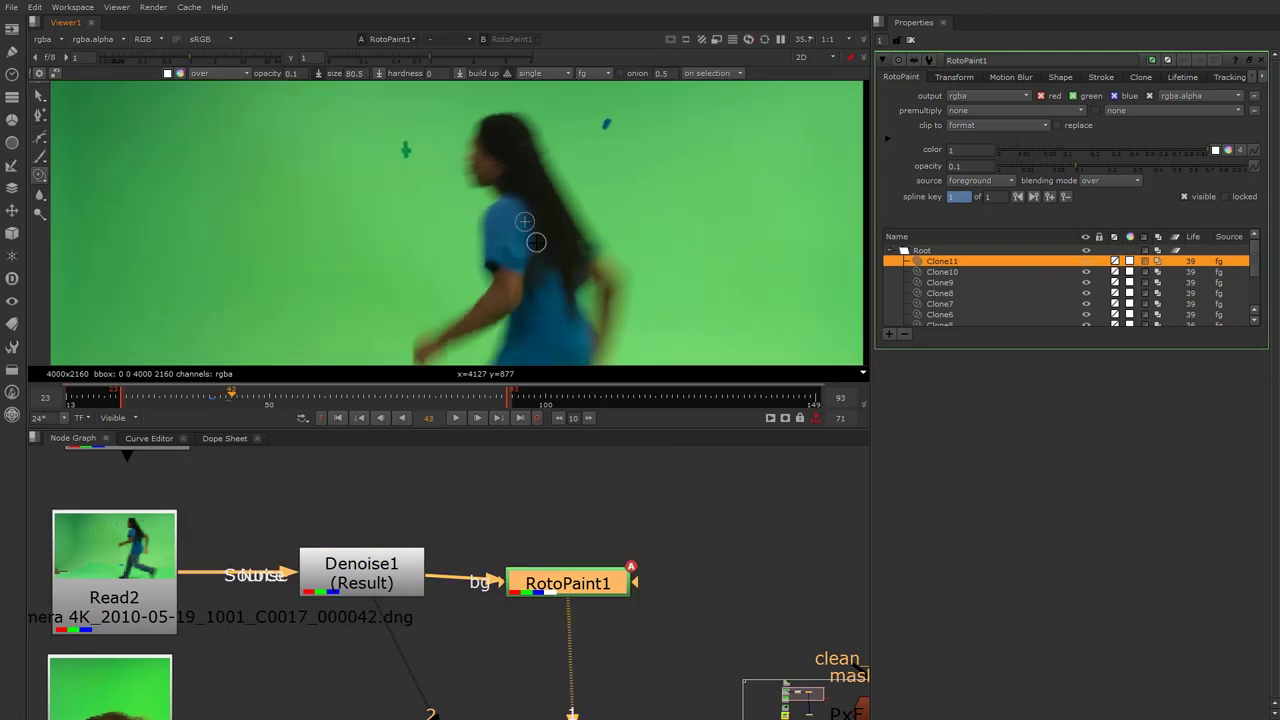
pyautogui.press('Right')
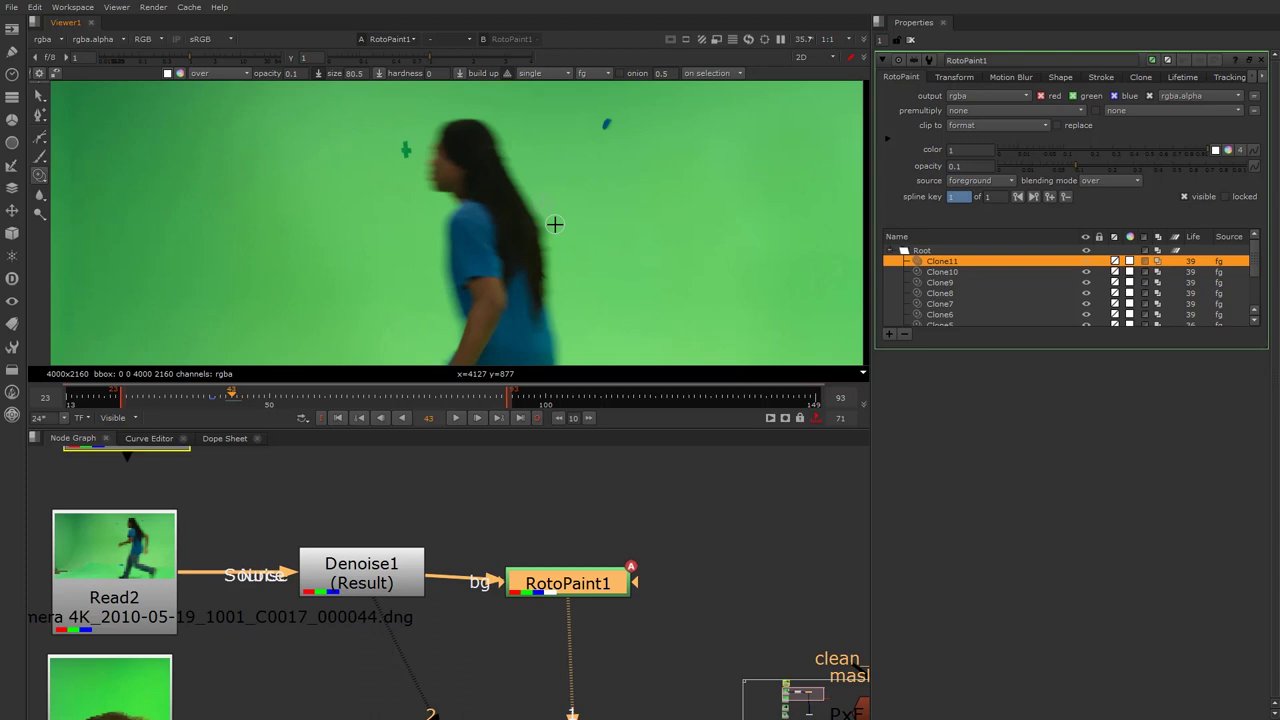
pyautogui.press('Left')
pyautogui.press('Left')
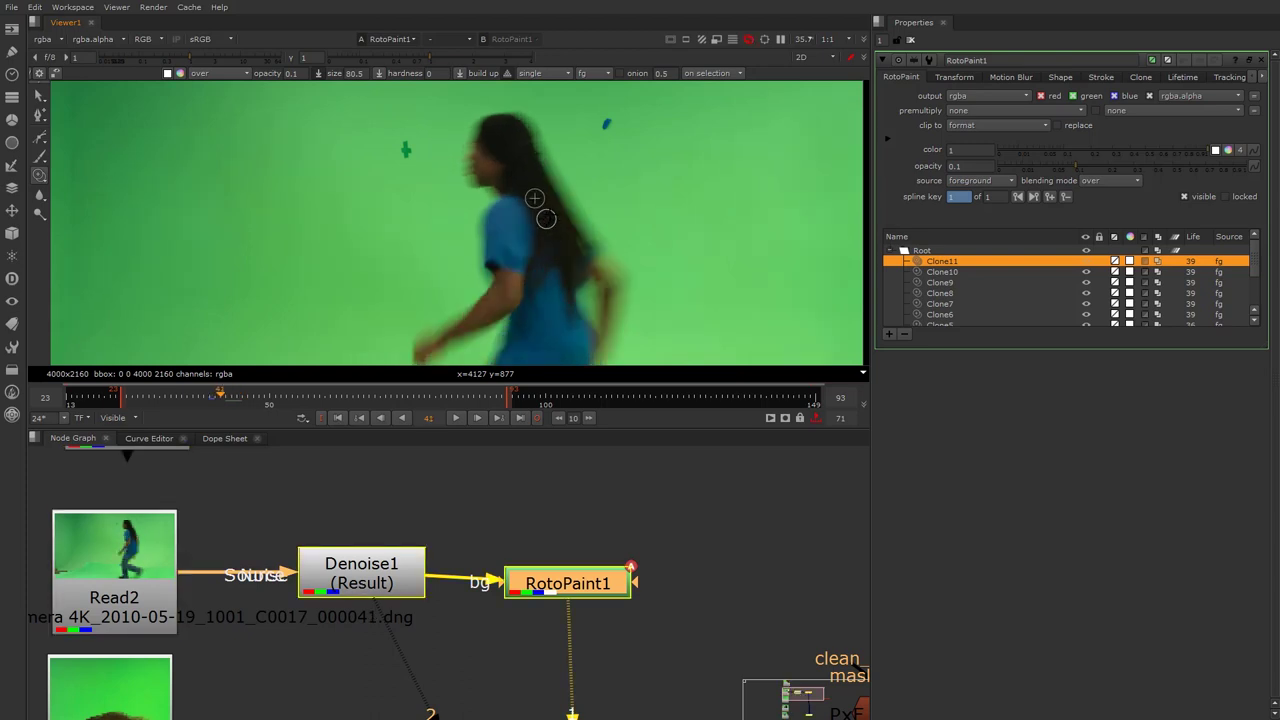
pyautogui.press('Right')
pyautogui.press('Right')
pyautogui.press('Left')
pyautogui.press('Left')
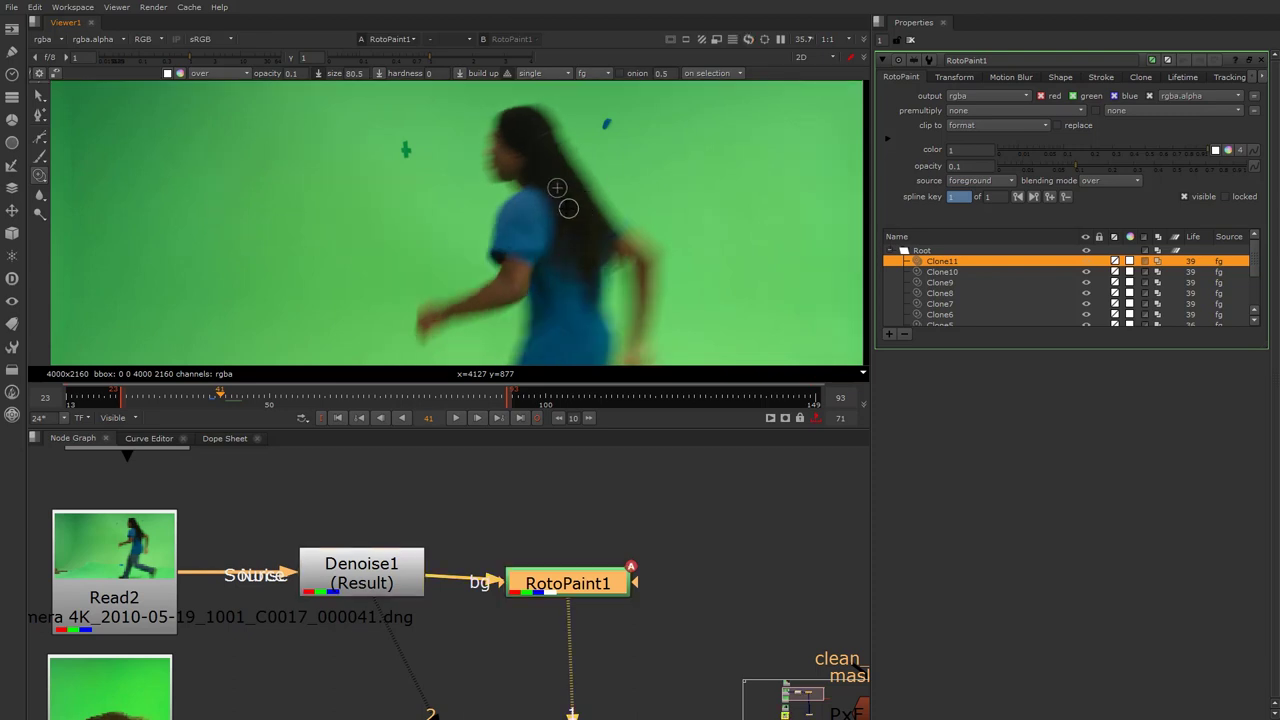
pyautogui.press('Right')
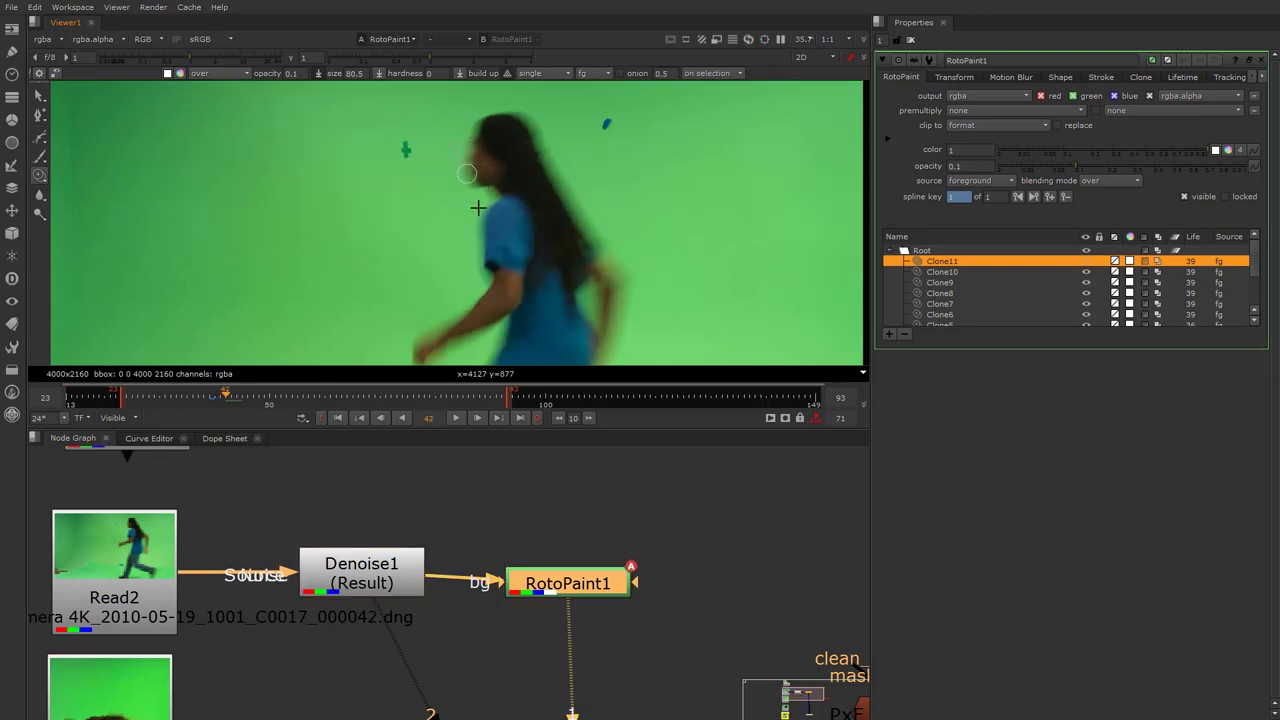
# Step: Inspect the head and hair edges closely around frame 42 and compare them with the neighbouring frames, ending on frame 41
pyautogui.scroll(-3, 471, 199)
pyautogui.scroll(5, 546, 230)
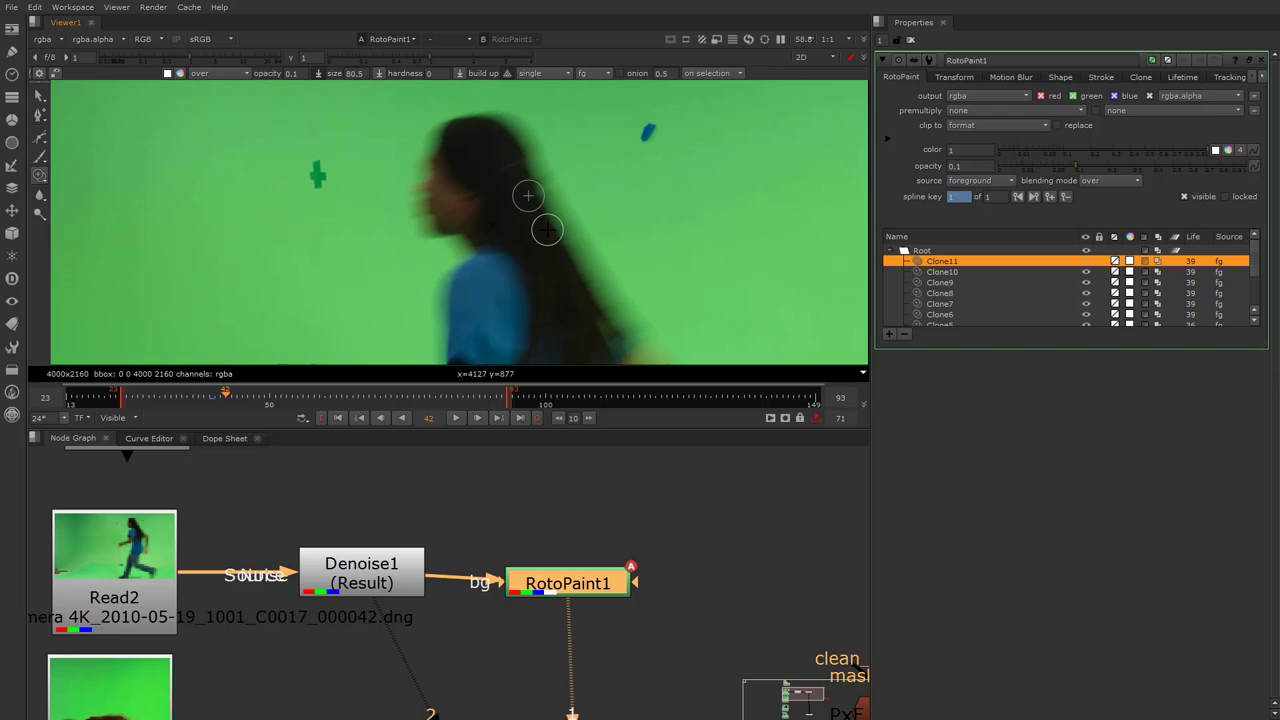
pyautogui.scroll(-1, 505, 250)
pyautogui.scroll(1, 486, 213)
pyautogui.scroll(-1, 486, 215)
pyautogui.scroll(1, 487, 220)
pyautogui.scroll(-2, 488, 237)
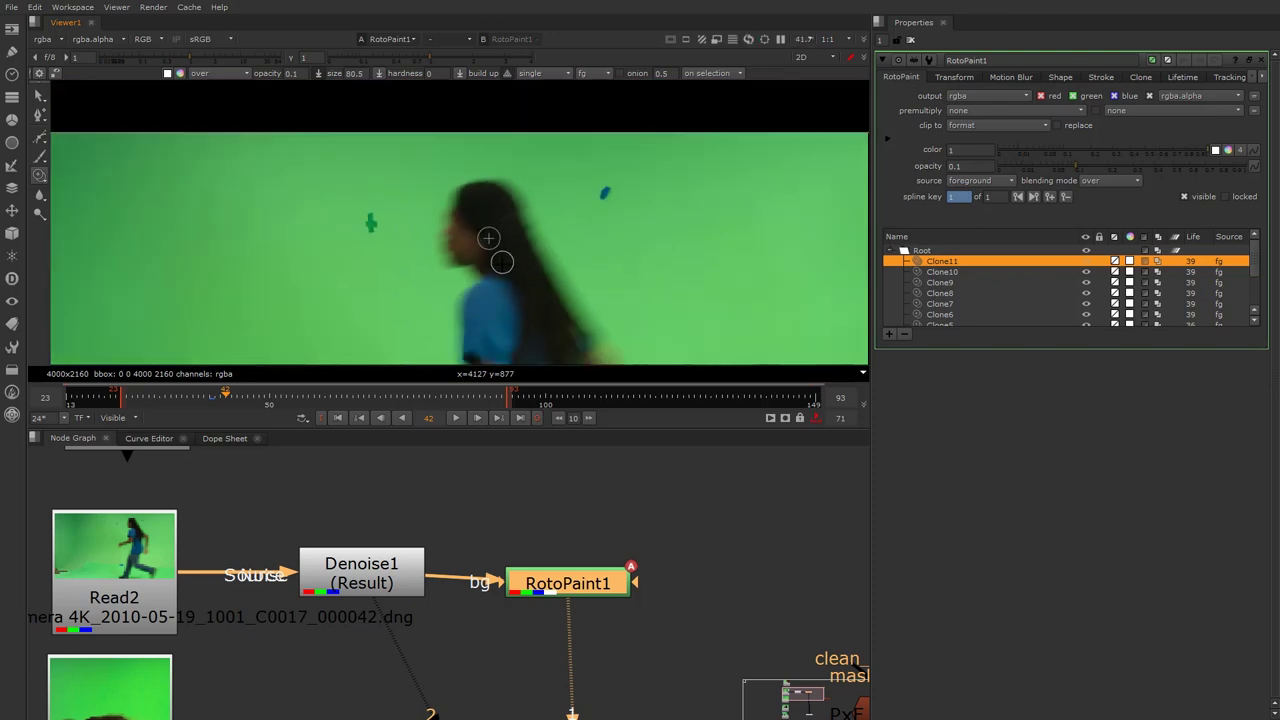
pyautogui.press('Right')
pyautogui.press('Left')
pyautogui.press('Left')
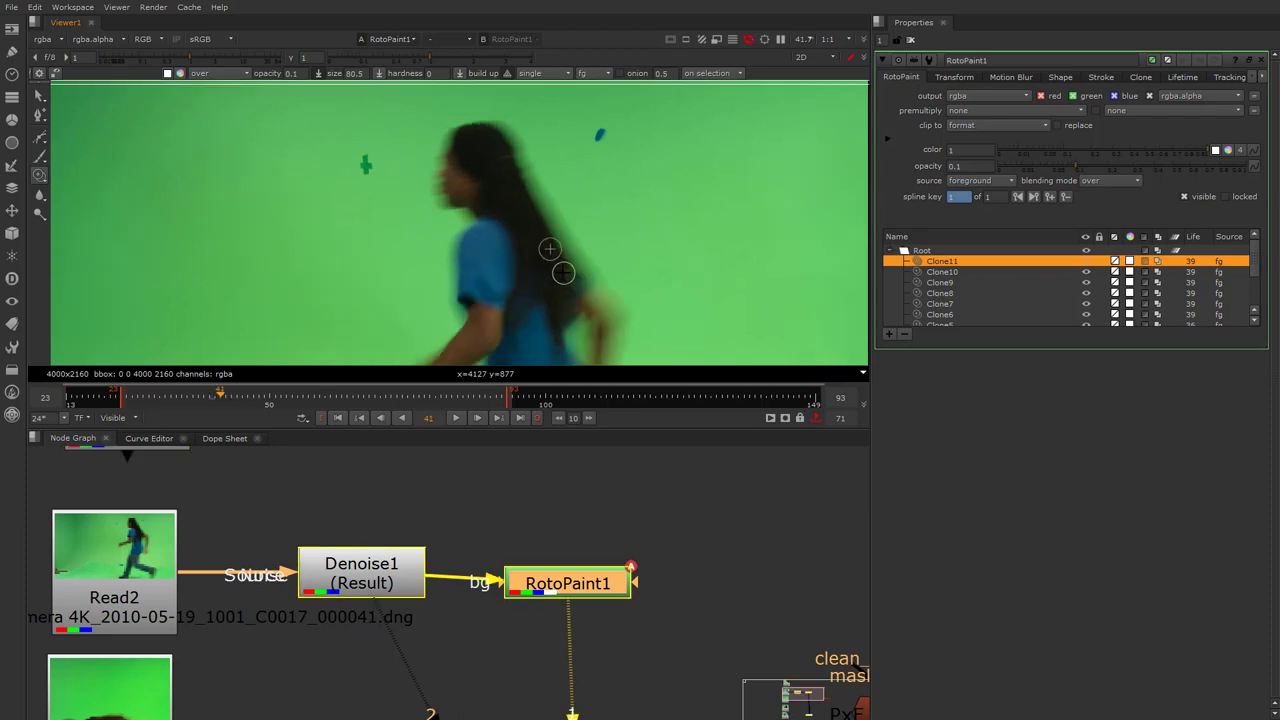
pyautogui.press('Left')
pyautogui.press('Right')
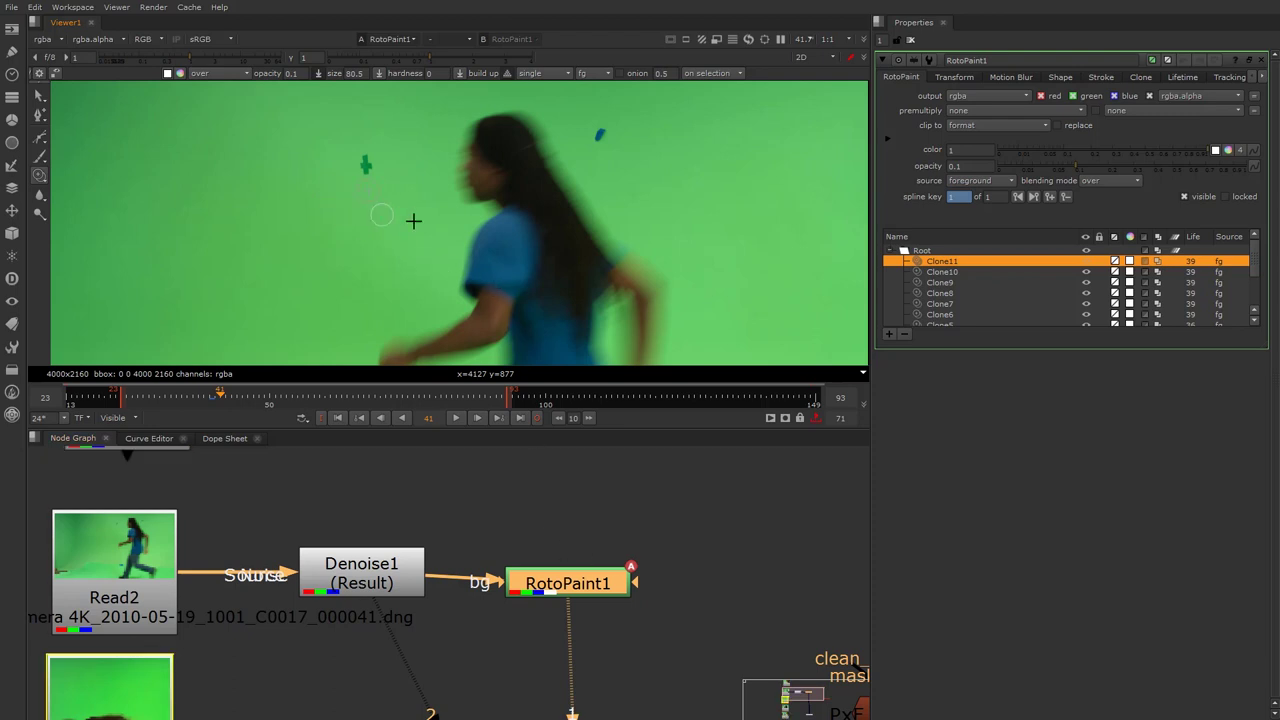
# Step: On frame 40, set the clone brush lifetime to a range from 40 to 93
pyautogui.scroll(3, 602, 143)
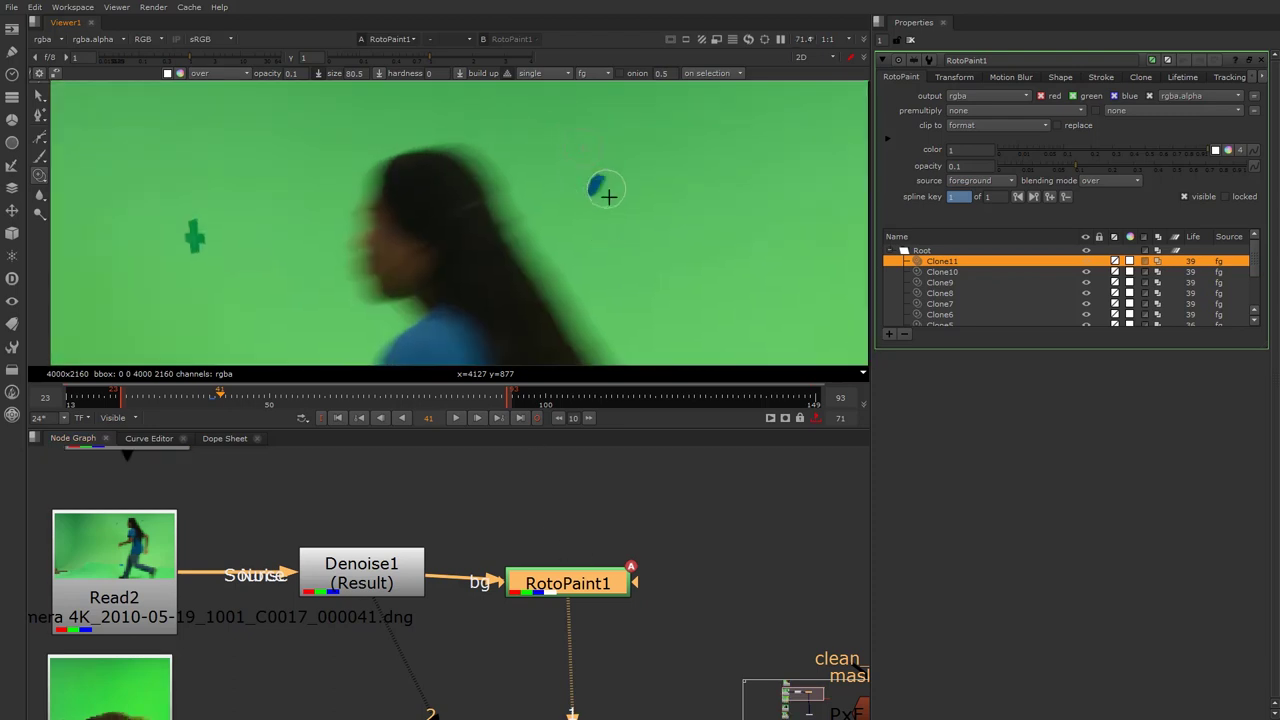
pyautogui.scroll(2, 594, 205)
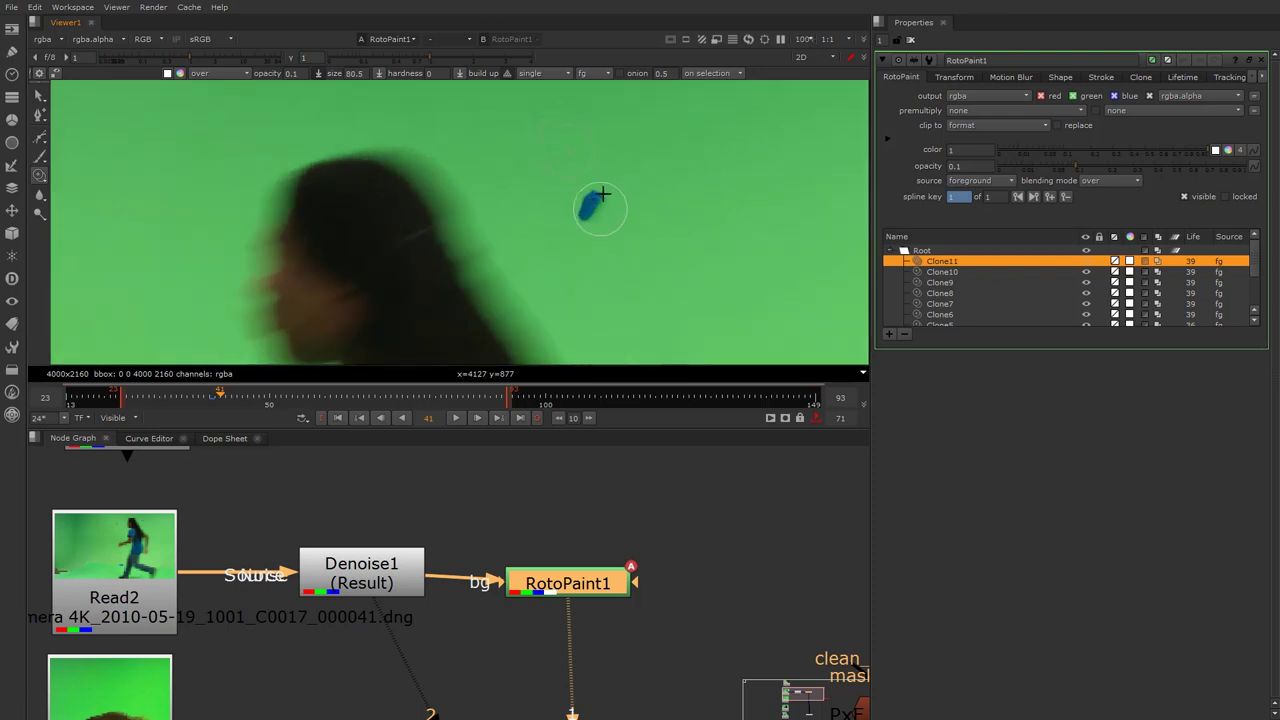
pyautogui.click(395, 413)
pyautogui.press('Left')
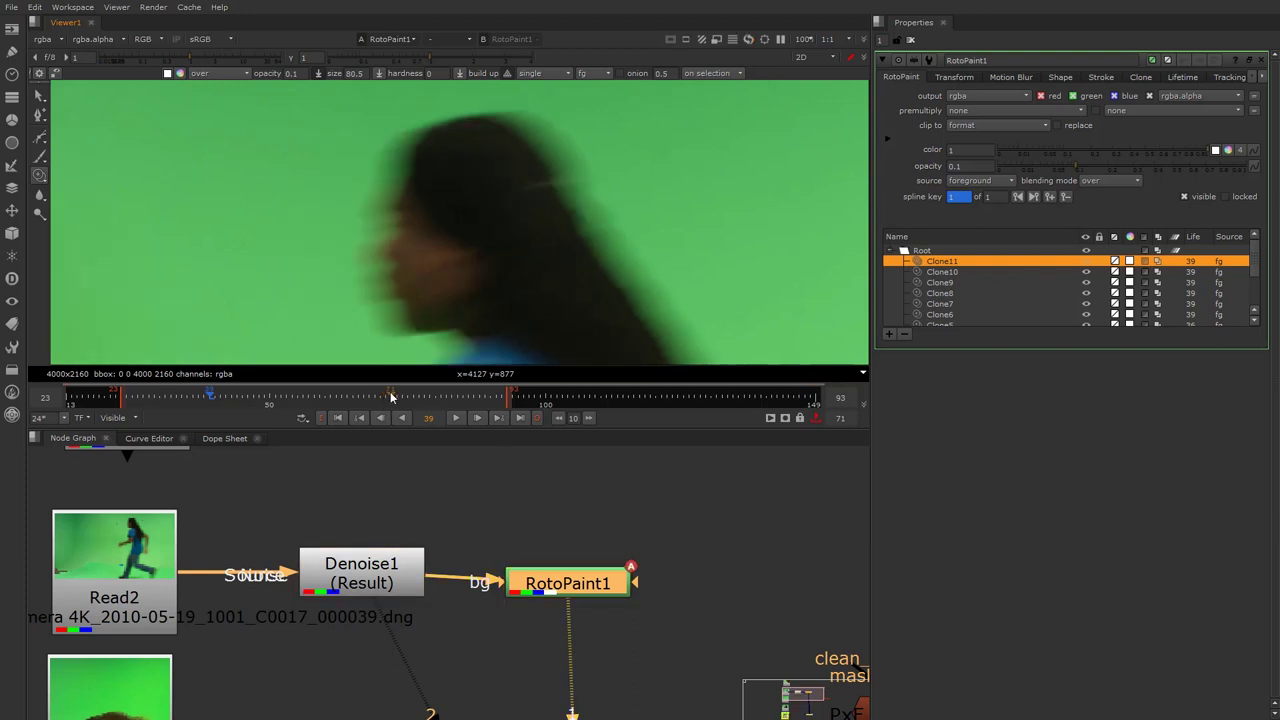
pyautogui.press('Right')
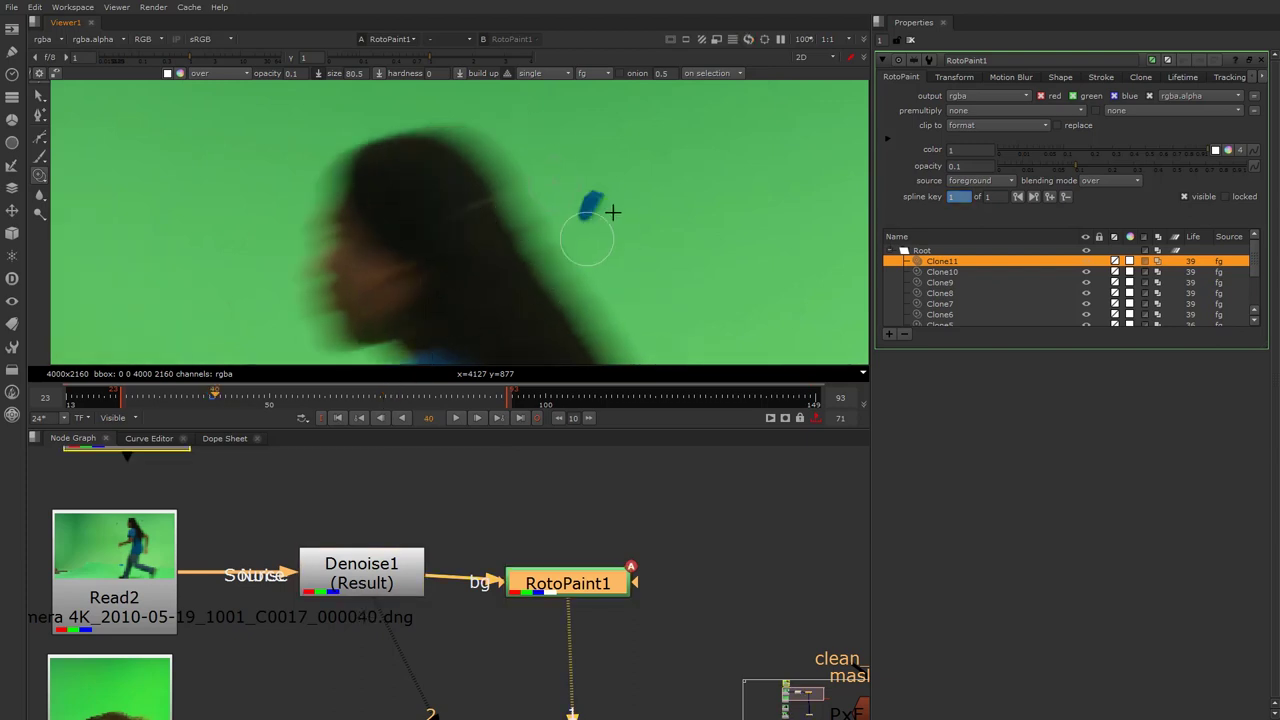
pyautogui.click(557, 76)
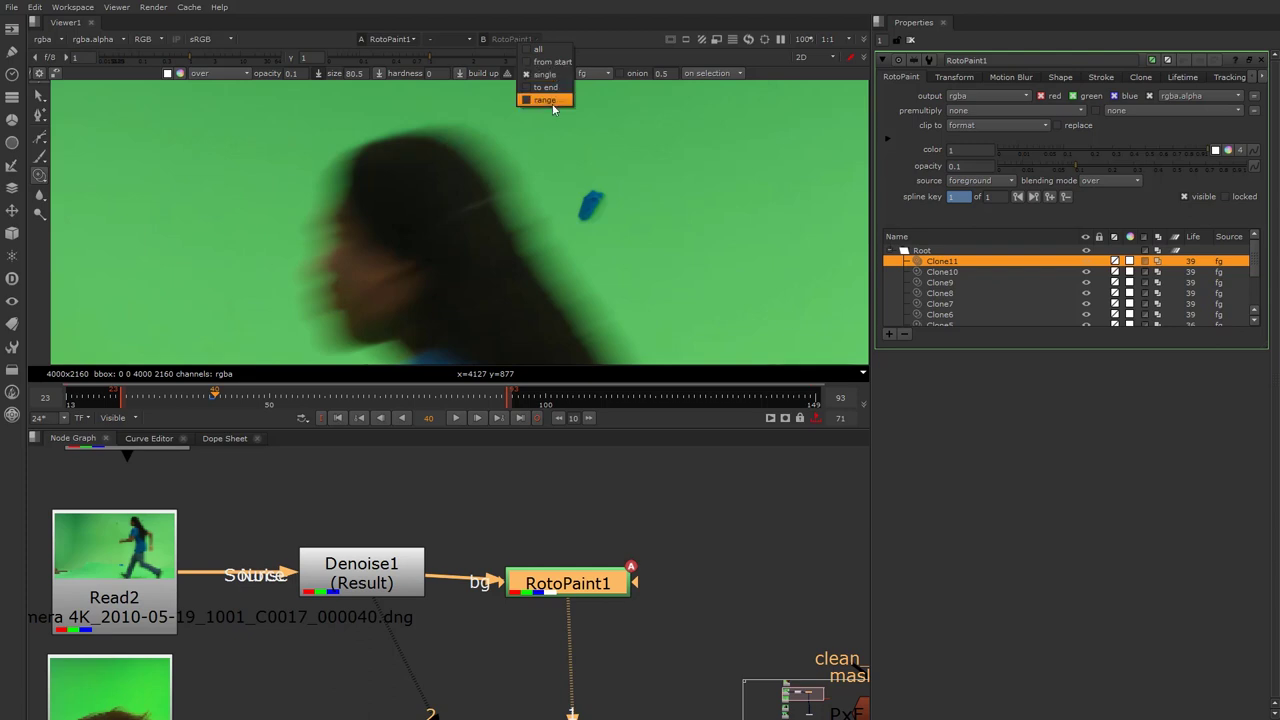
pyautogui.click(549, 101)
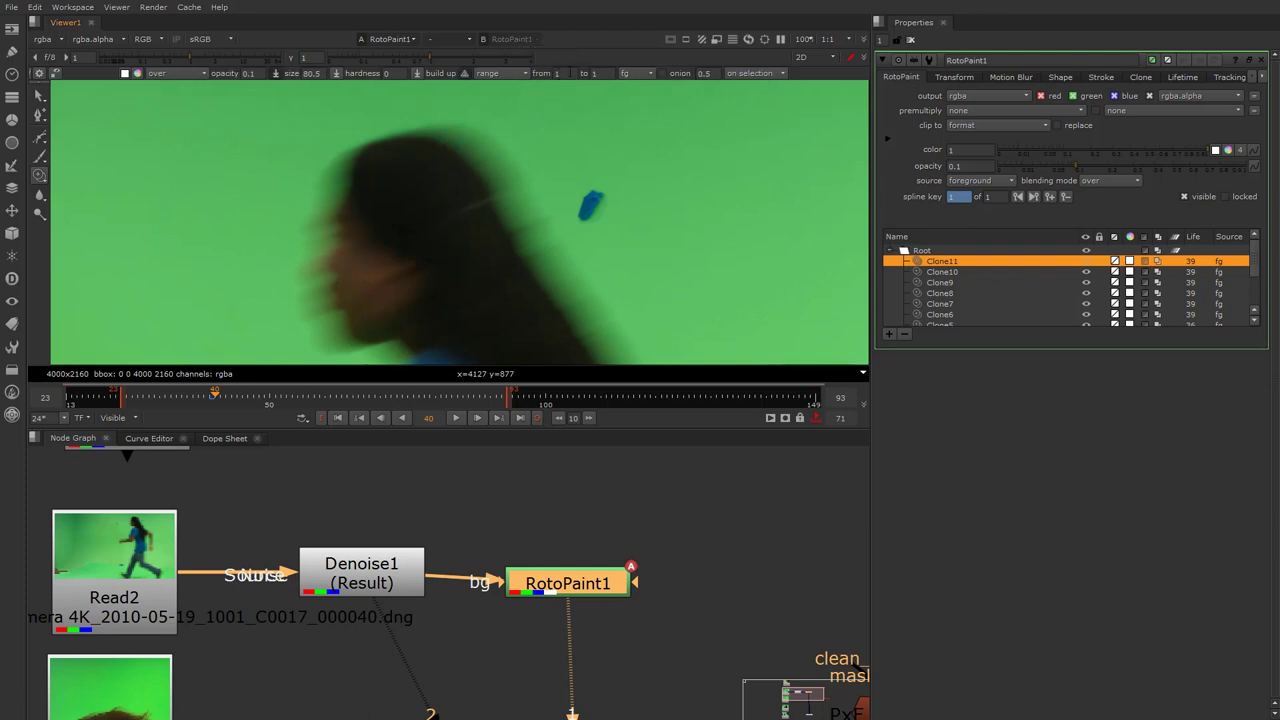
pyautogui.write('40')
pyautogui.write('93')
pyautogui.click(568, 76)
# Step: Clone clean green screen over the blue marker behind the head and check the stroke on the frames around 40
pyautogui.moveTo(586, 200); pyautogui.dragTo(675, 208)
pyautogui.press('Right')
pyautogui.press('Right')
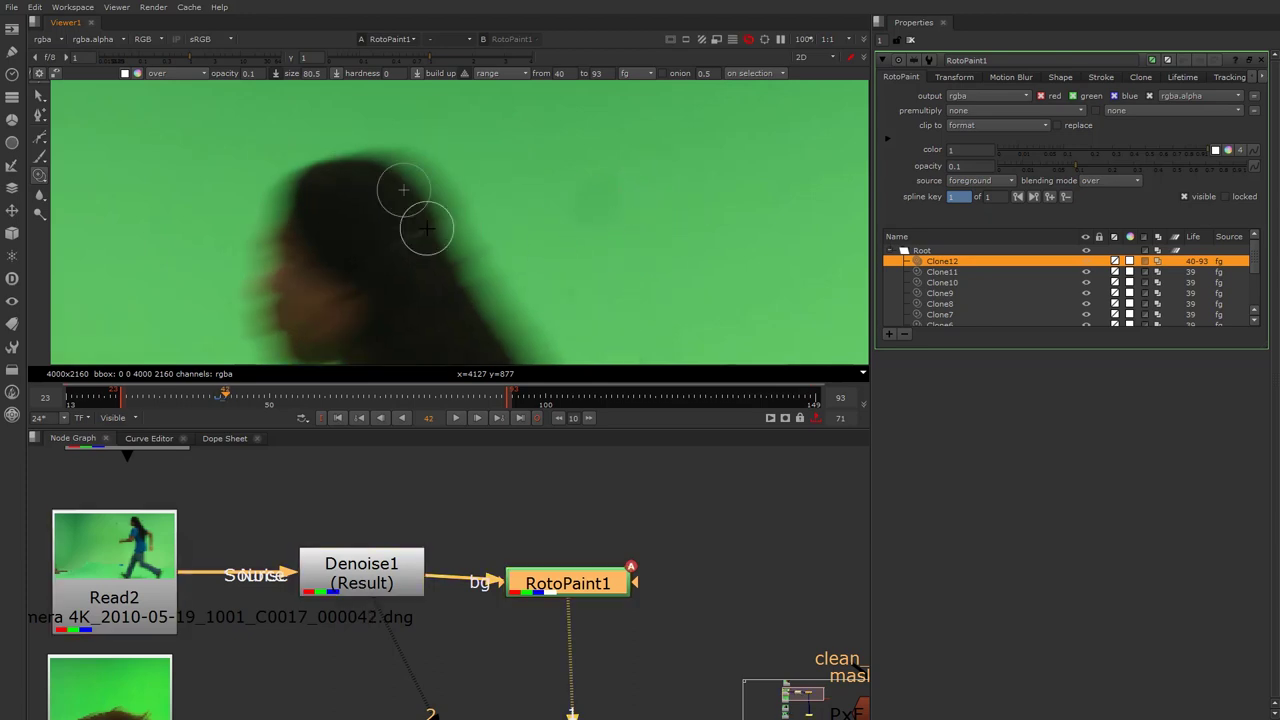
pyautogui.scroll(-2, 428, 214)
pyautogui.press('Left')
pyautogui.press('Left')
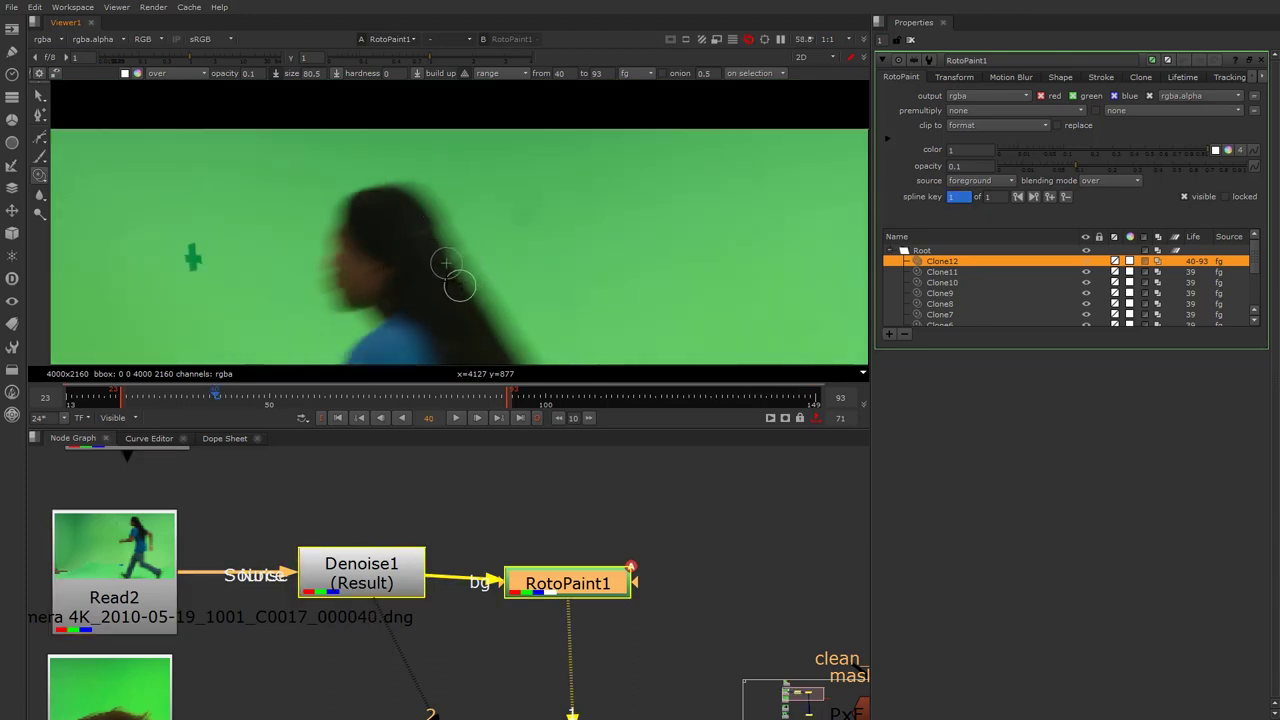
pyautogui.press('Left')
pyautogui.press('Right')
# Step: Examine the green cross marker in front of the face from frame 40 to 44 for contact with the blurred edge
pyautogui.scroll(2, 371, 240)
pyautogui.scroll(1, 321, 233)
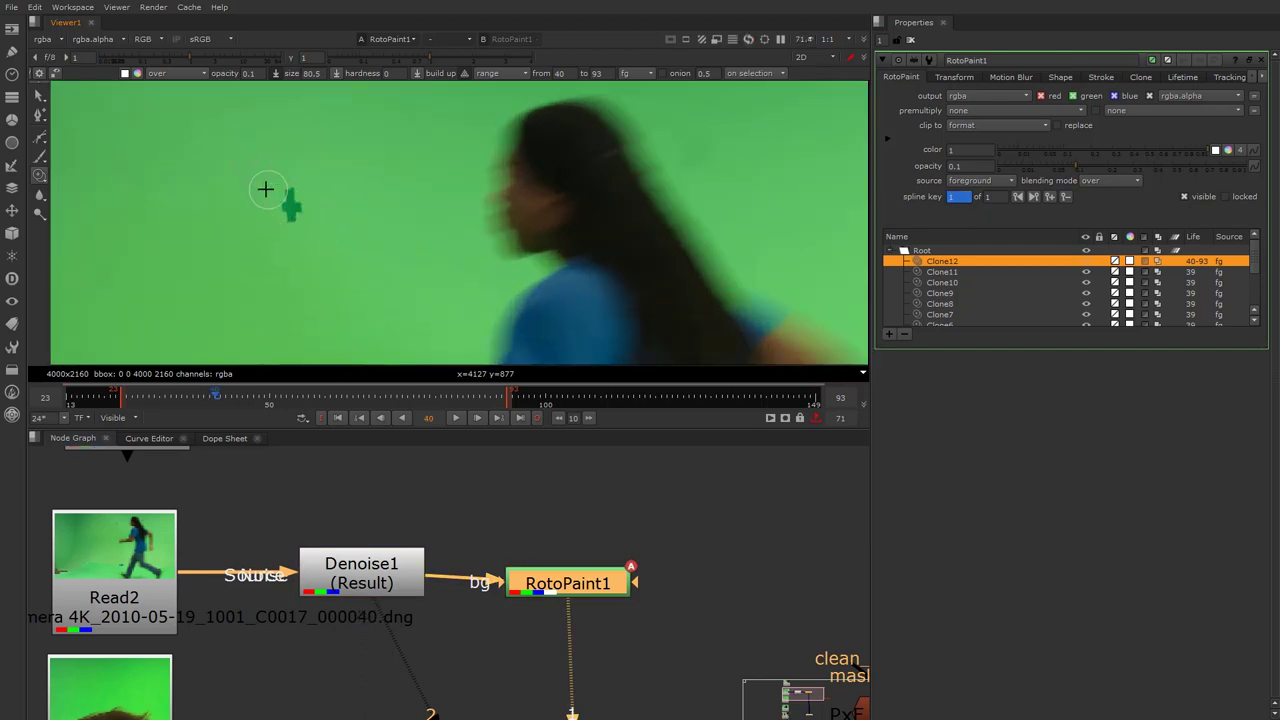
pyautogui.press('Right')
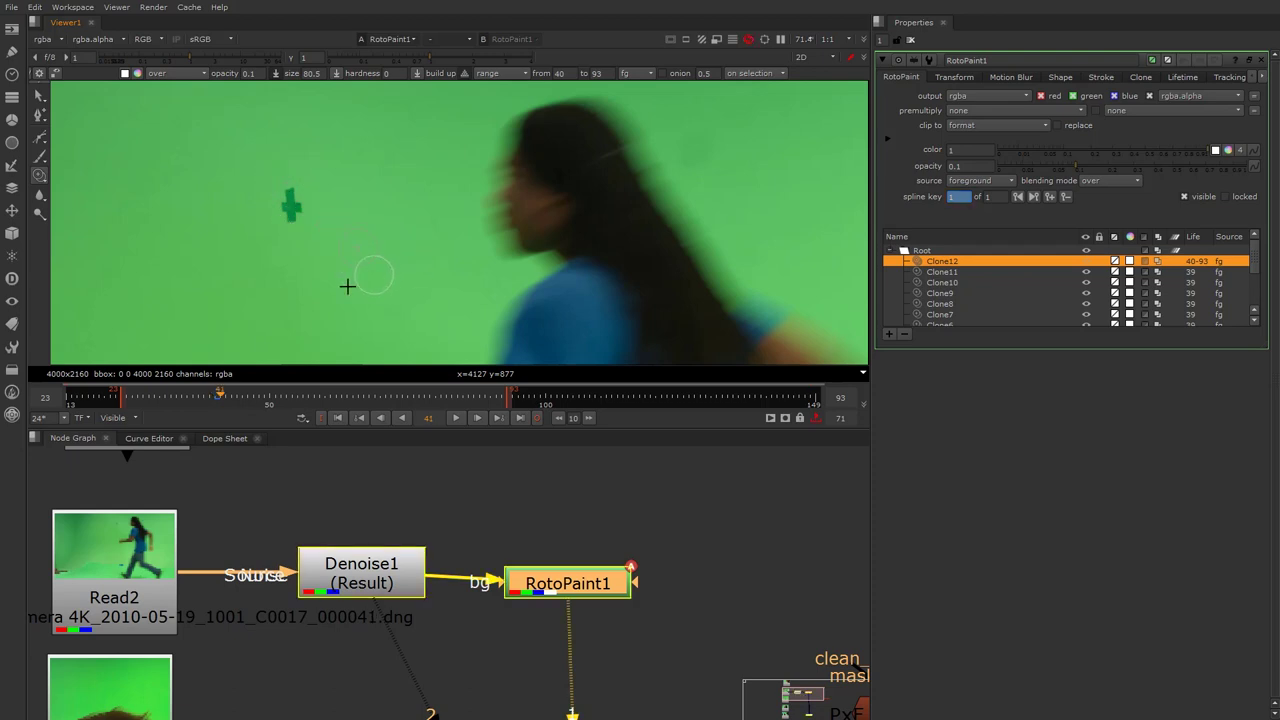
pyautogui.scroll(-6, 347, 286)
pyautogui.press('Right')
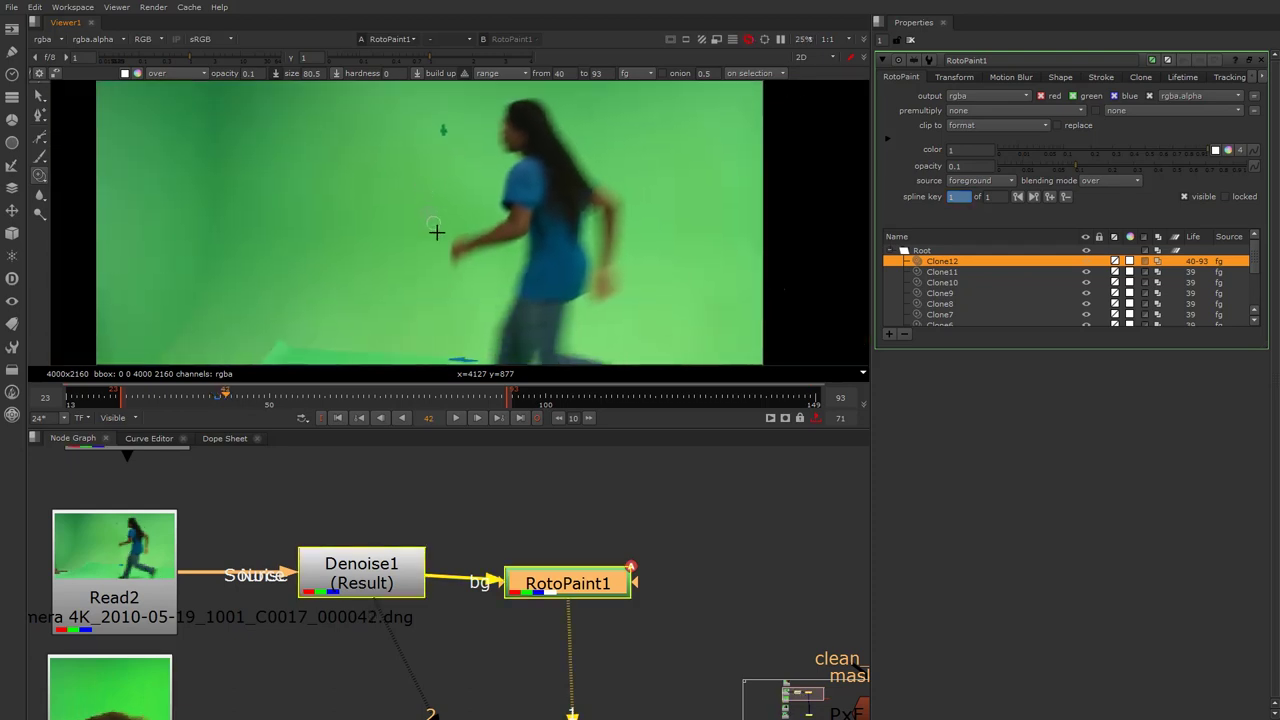
pyautogui.press('Right')
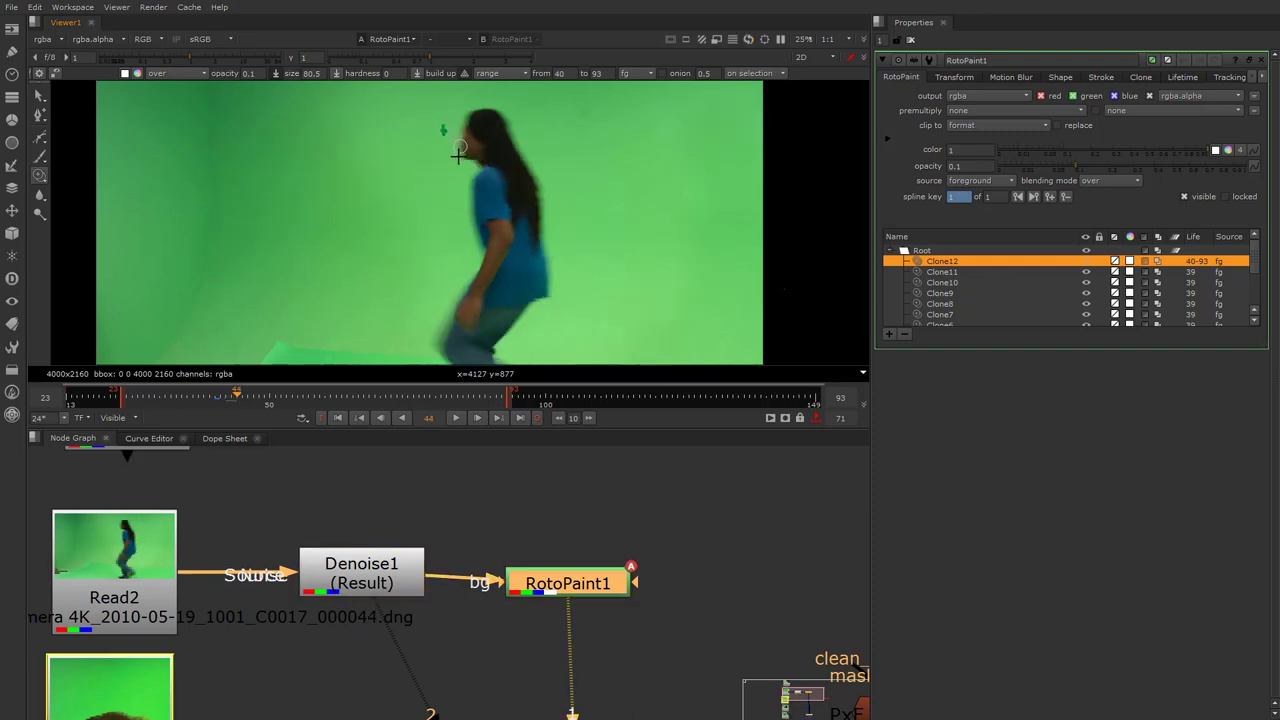
pyautogui.scroll(1, 484, 266)
pyautogui.moveTo(494, 244)
pyautogui.mouseDown(button='middle')
pyautogui.moveTo(484, 278)
pyautogui.moveTo(488, 243)
pyautogui.moveTo(489, 271)
pyautogui.moveTo(477, 239)
pyautogui.moveTo(478, 250)
pyautogui.mouseUp(button='middle')
pyautogui.scroll(2, 484, 267)
pyautogui.scroll(-2, 477, 228)
pyautogui.scroll(1, 478, 250)
pyautogui.scroll(-5, 452, 604)
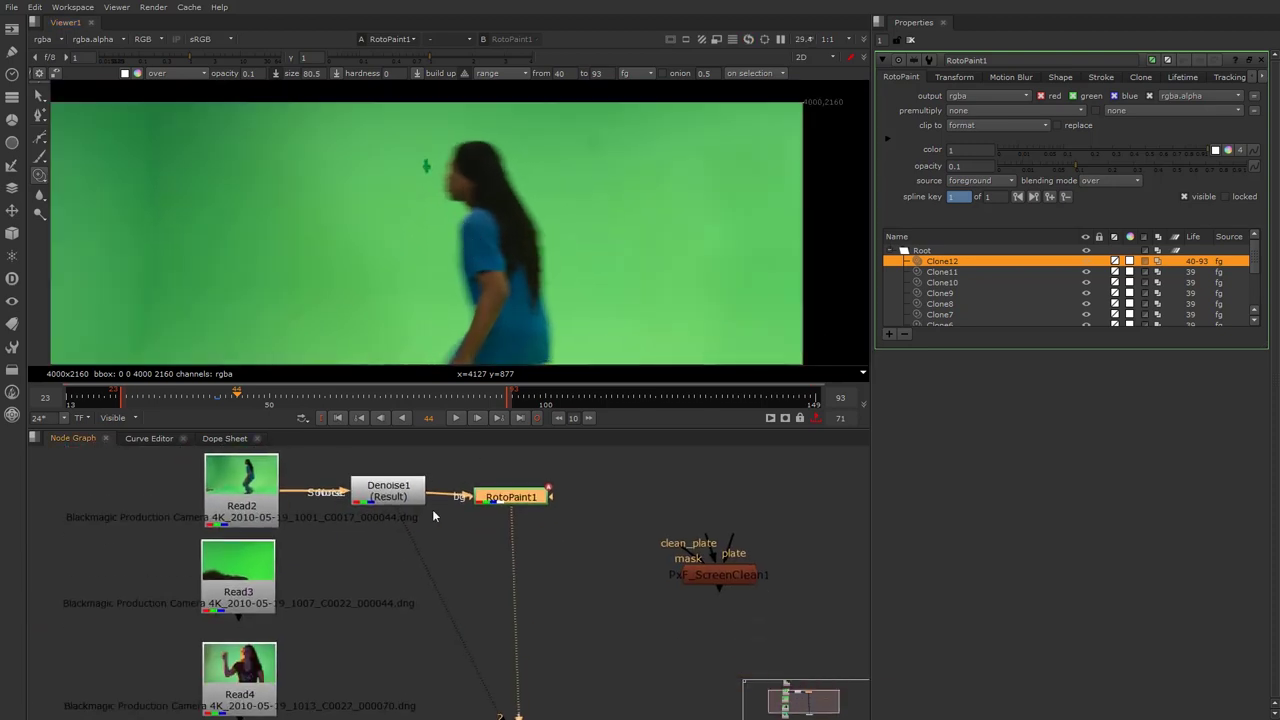
pyautogui.scroll(1, 462, 537)
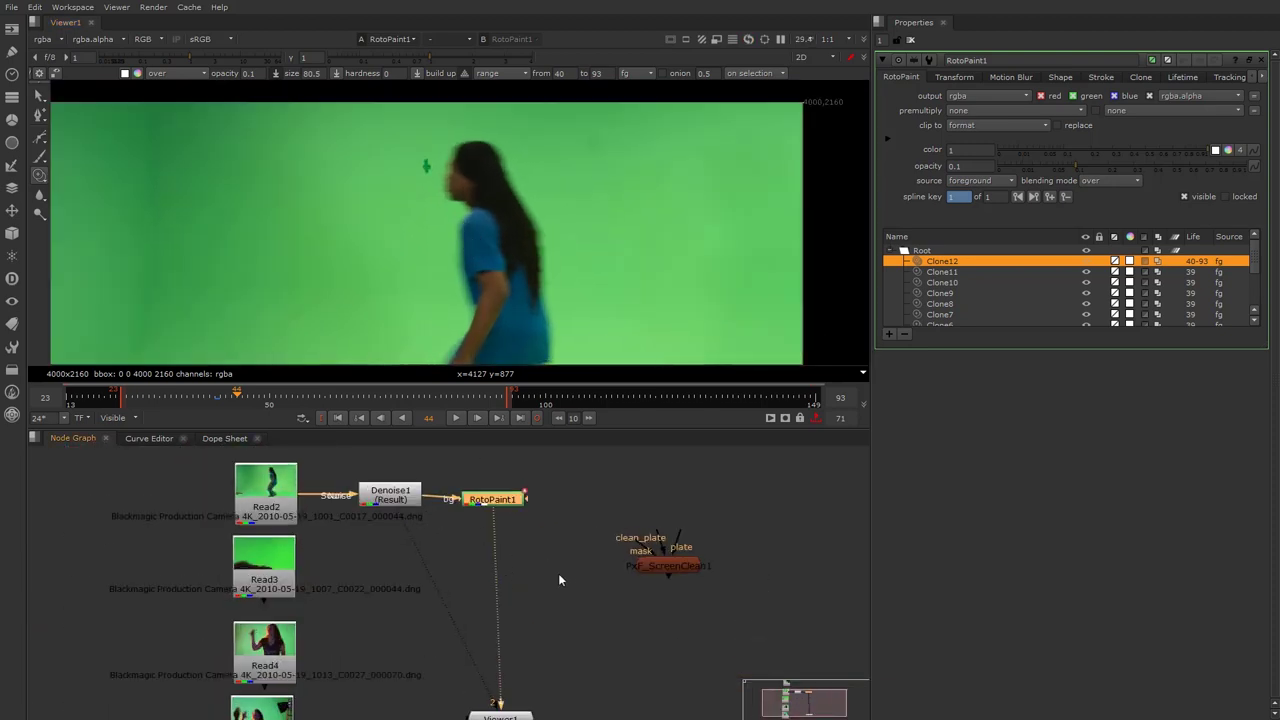
pyautogui.scroll(-2, 530, 575)
pyautogui.scroll(1, 408, 580)
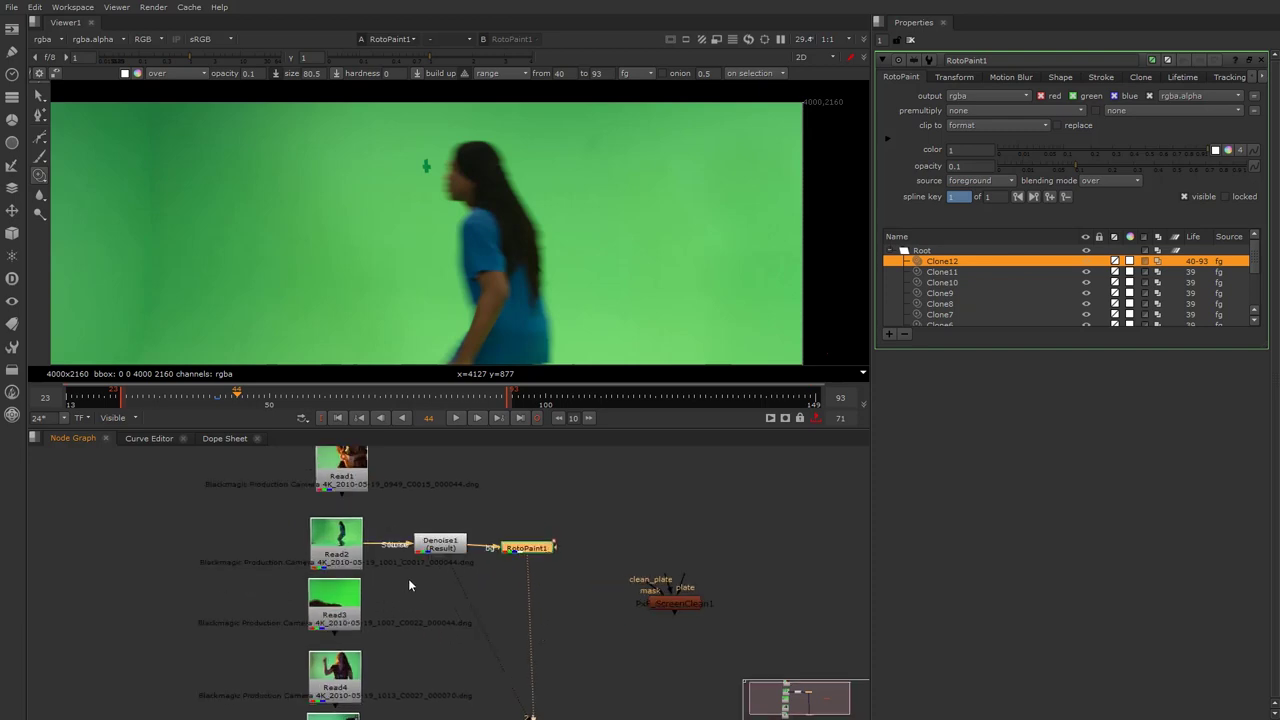
pyautogui.scroll(1, 408, 585)
pyautogui.scroll(-2, 477, 219)
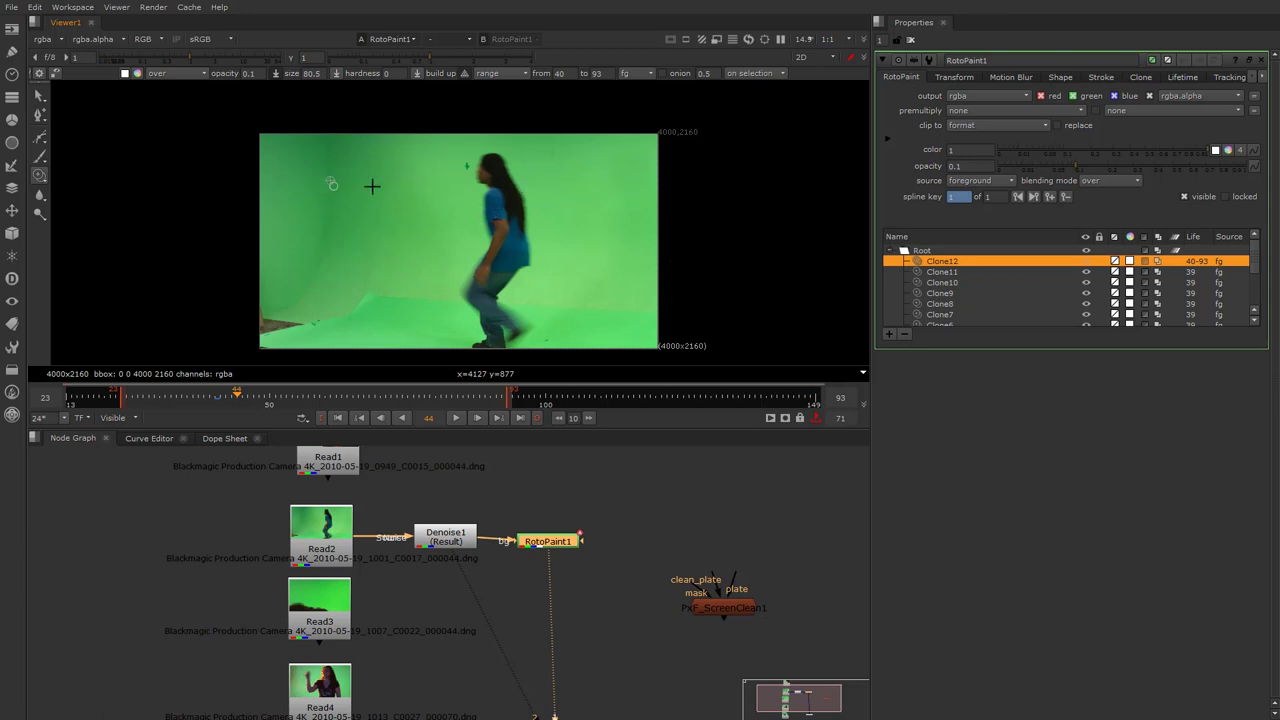
# Step: Examine the green screen's brightness variation in the enlarged viewer at gamma 0.34, and reset the gamma to 1
pyautogui.moveTo(425, 56); pyautogui.dragTo(387, 58)
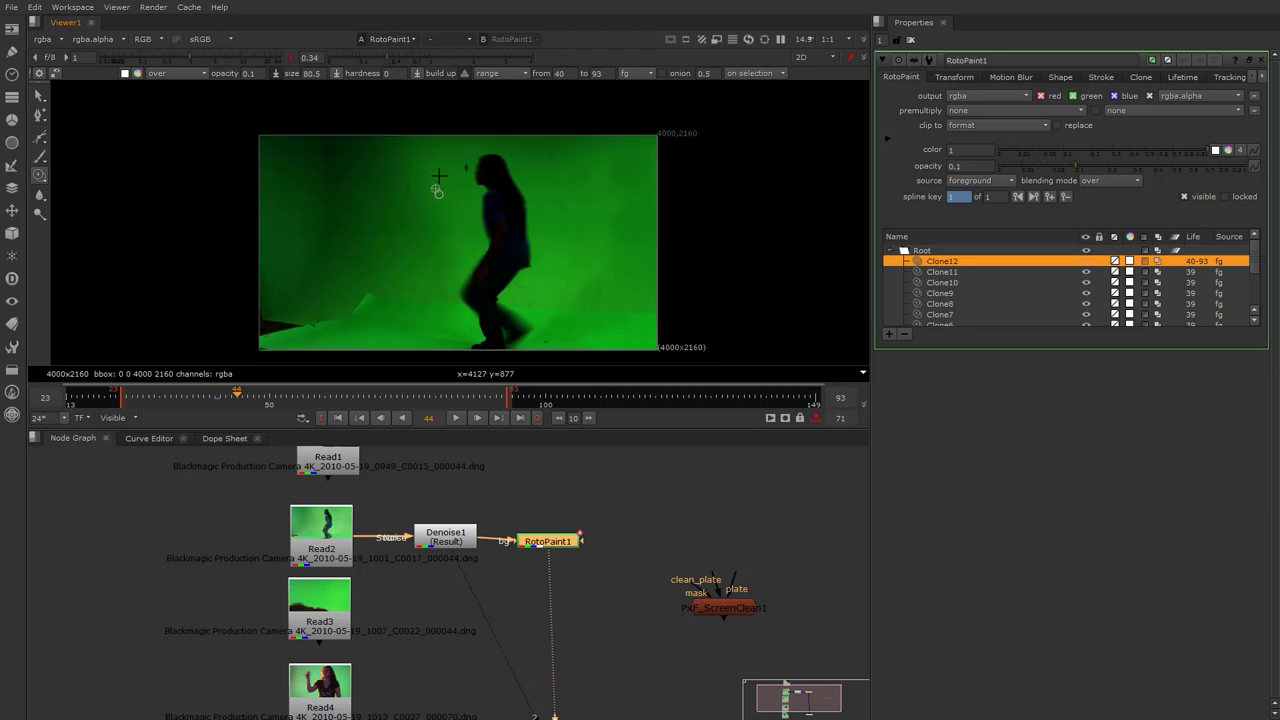
pyautogui.press('space')
pyautogui.press('f')
pyautogui.scroll(-1, 610, 345)
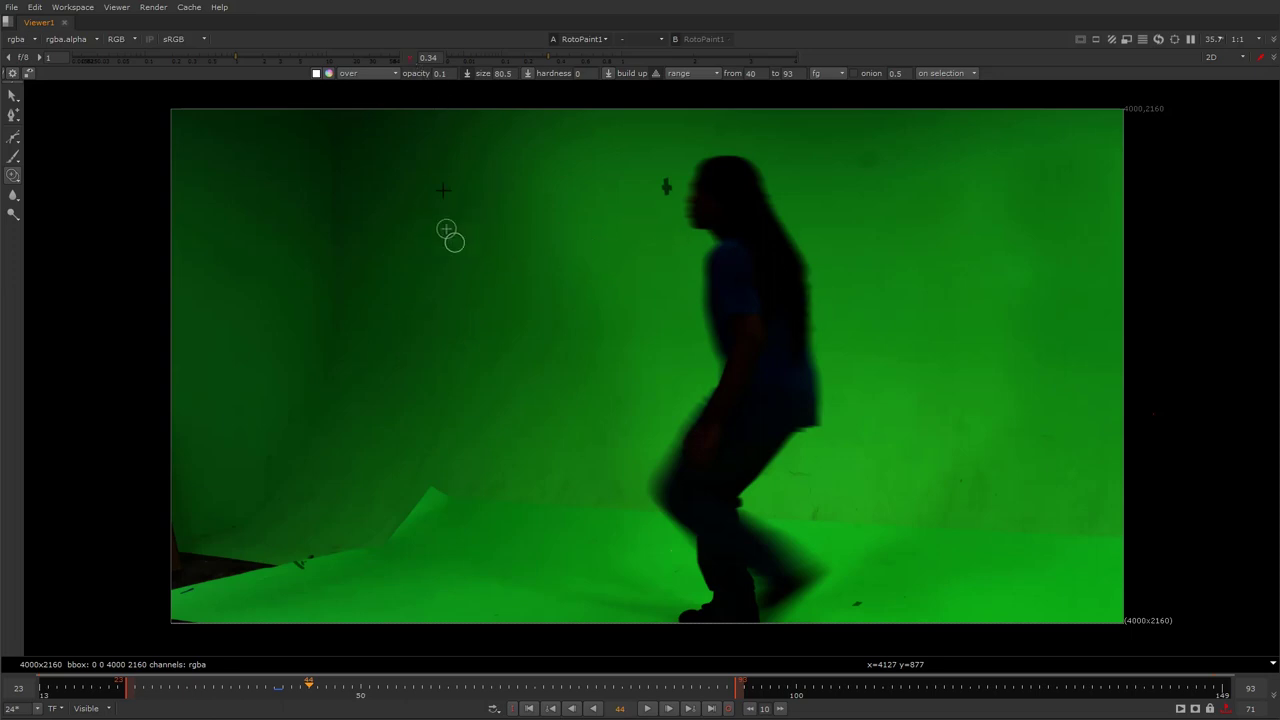
pyautogui.click(415, 63)
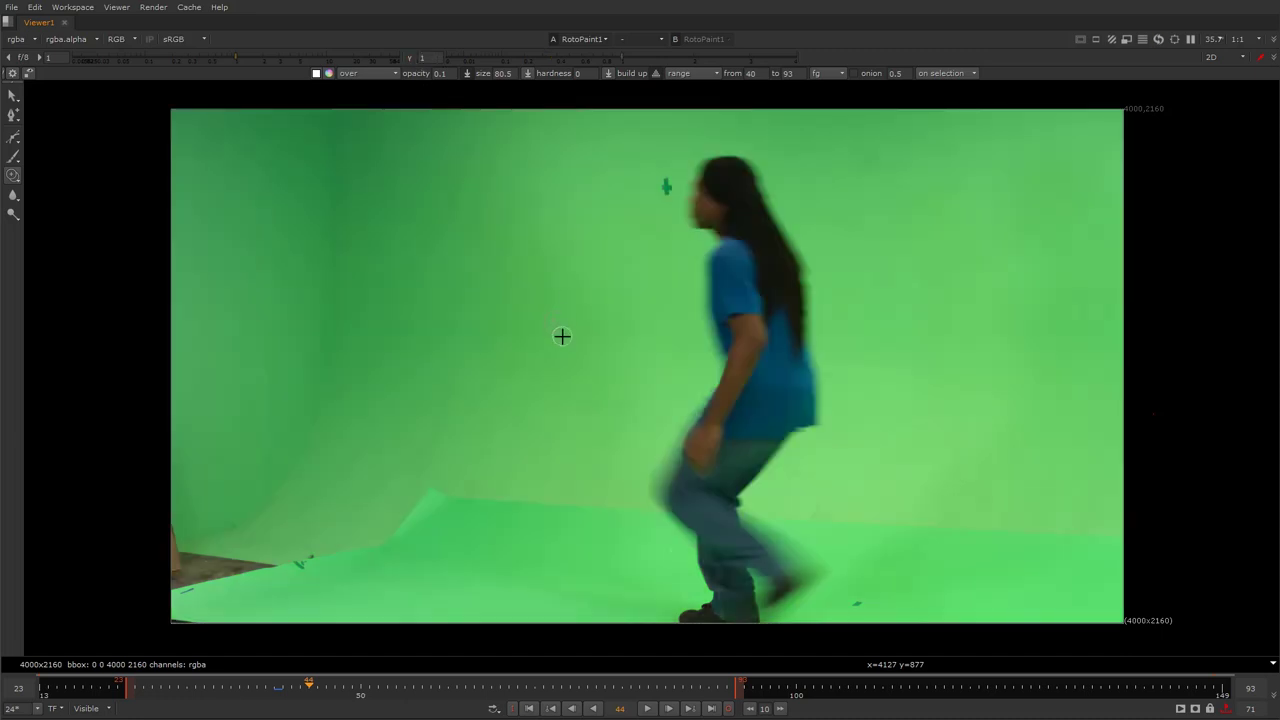
pyautogui.scroll(-1, 560, 336)
pyautogui.press('space')
# Step: Reposition the PxF_ScreenClean1 node below and beside RotoPaint1 in the node graph
pyautogui.scroll(-2, 648, 254)
pyautogui.moveTo(686, 200); pyautogui.dragTo(527, 308, button='middle')
pyautogui.moveTo(690, 616); pyautogui.dragTo(598, 647)
pyautogui.scroll(3, 598, 647)
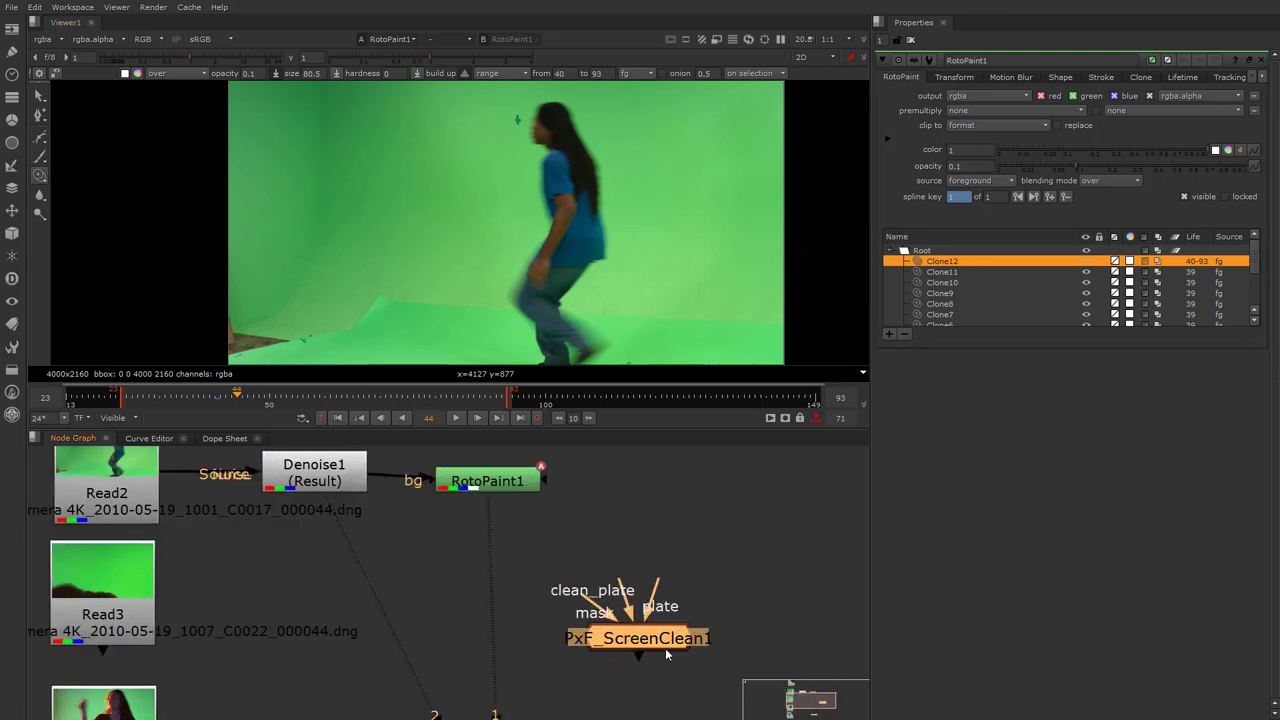
pyautogui.scroll(-2, 685, 640)
pyautogui.scroll(5, 620, 640)
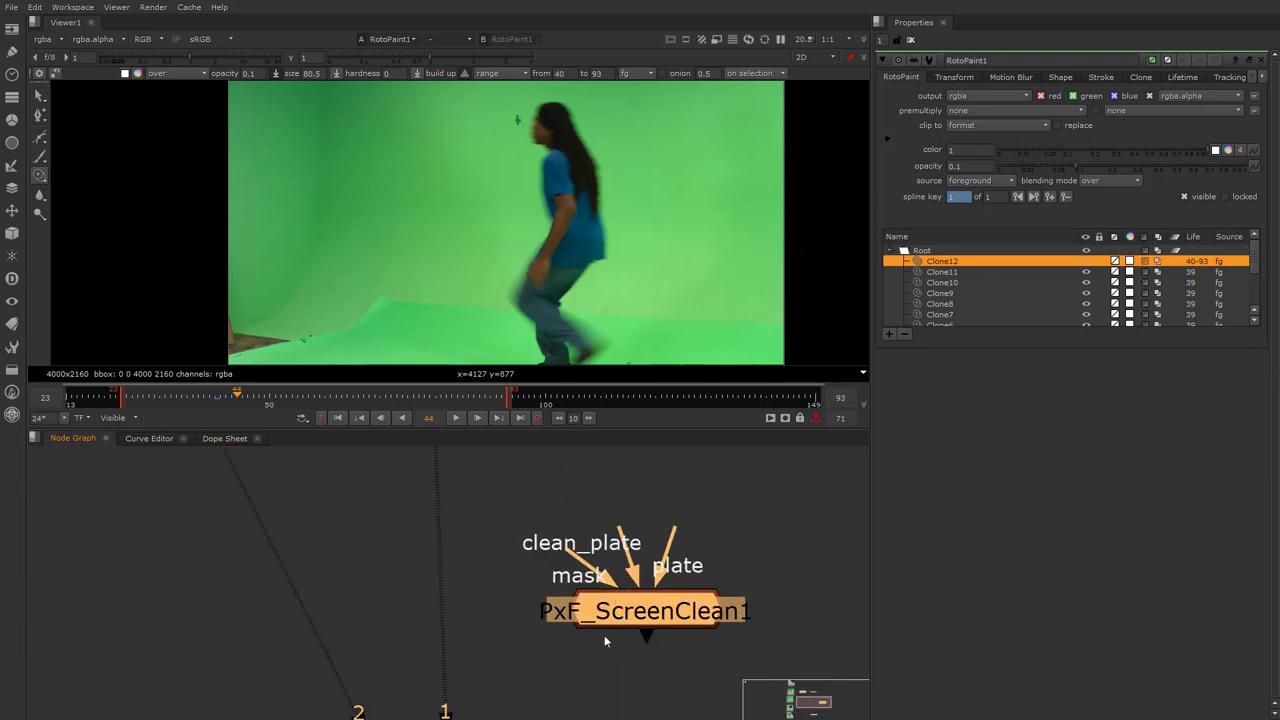
pyautogui.scroll(-2, 584, 629)
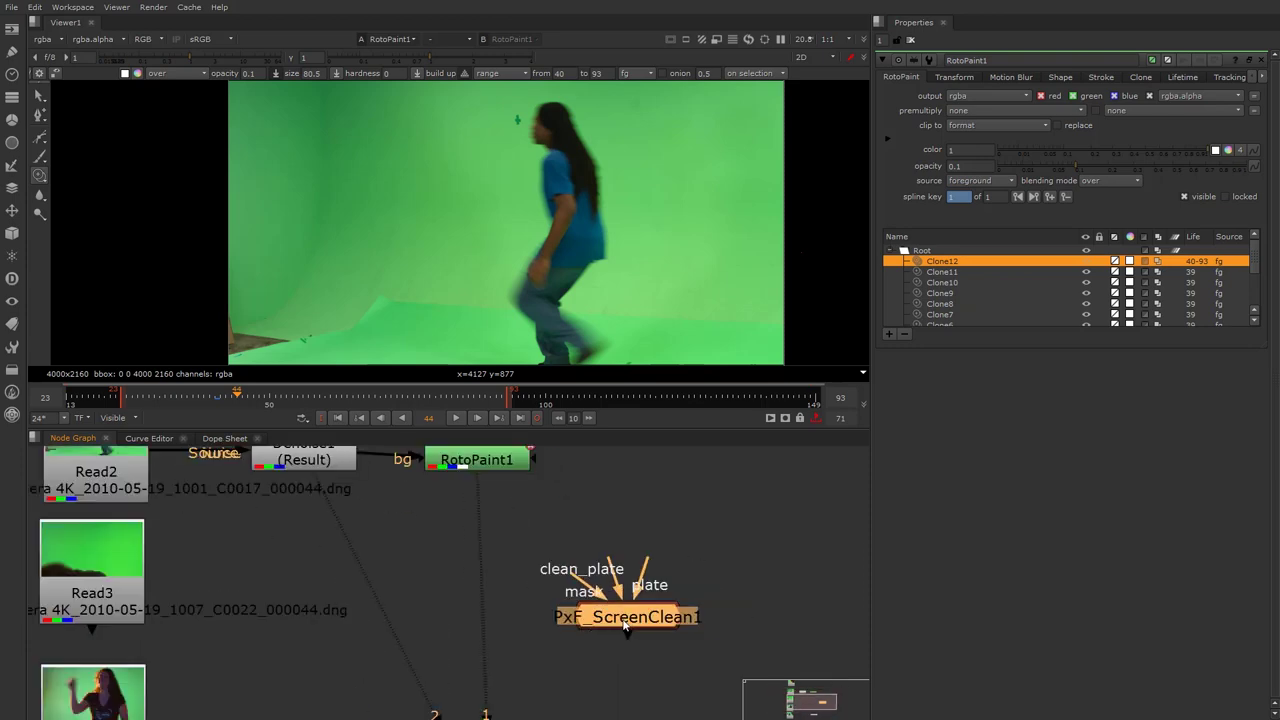
pyautogui.moveTo(624, 623); pyautogui.dragTo(610, 601)
pyautogui.scroll(-2, 612, 603)
pyautogui.scroll(3, 605, 615)
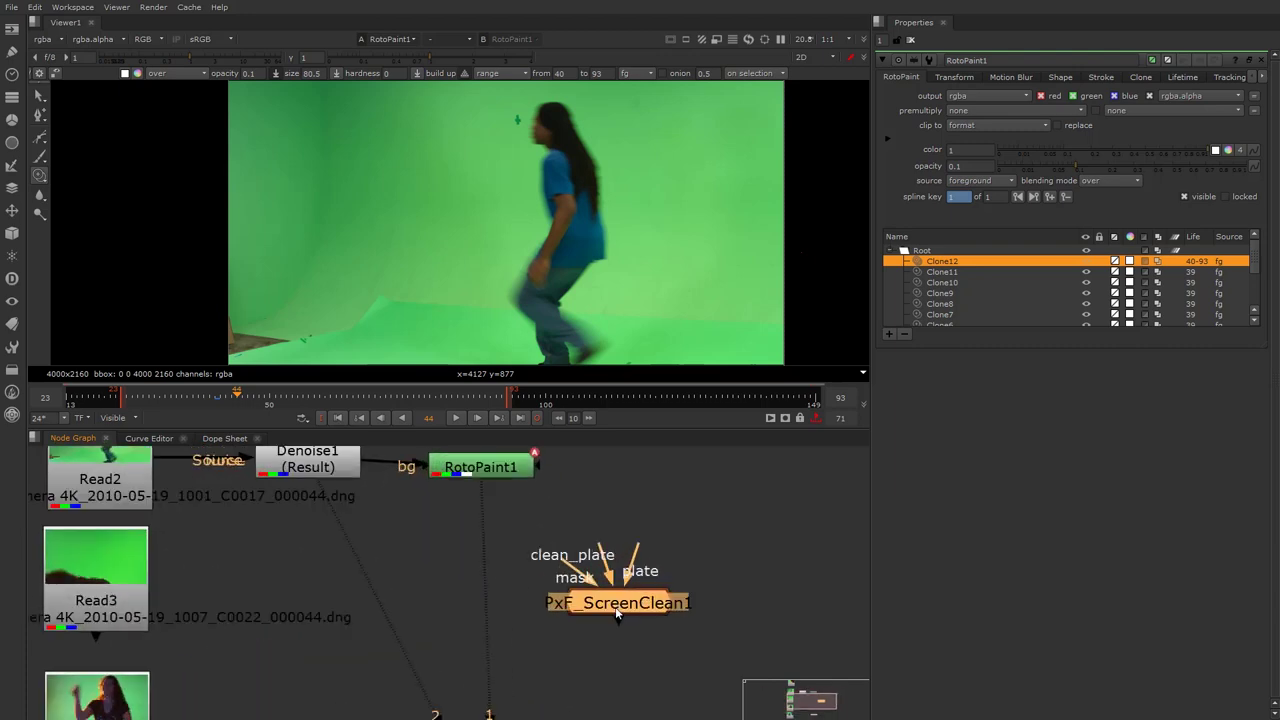
pyautogui.moveTo(601, 621); pyautogui.dragTo(627, 600)
pyautogui.scroll(-3, 627, 602)
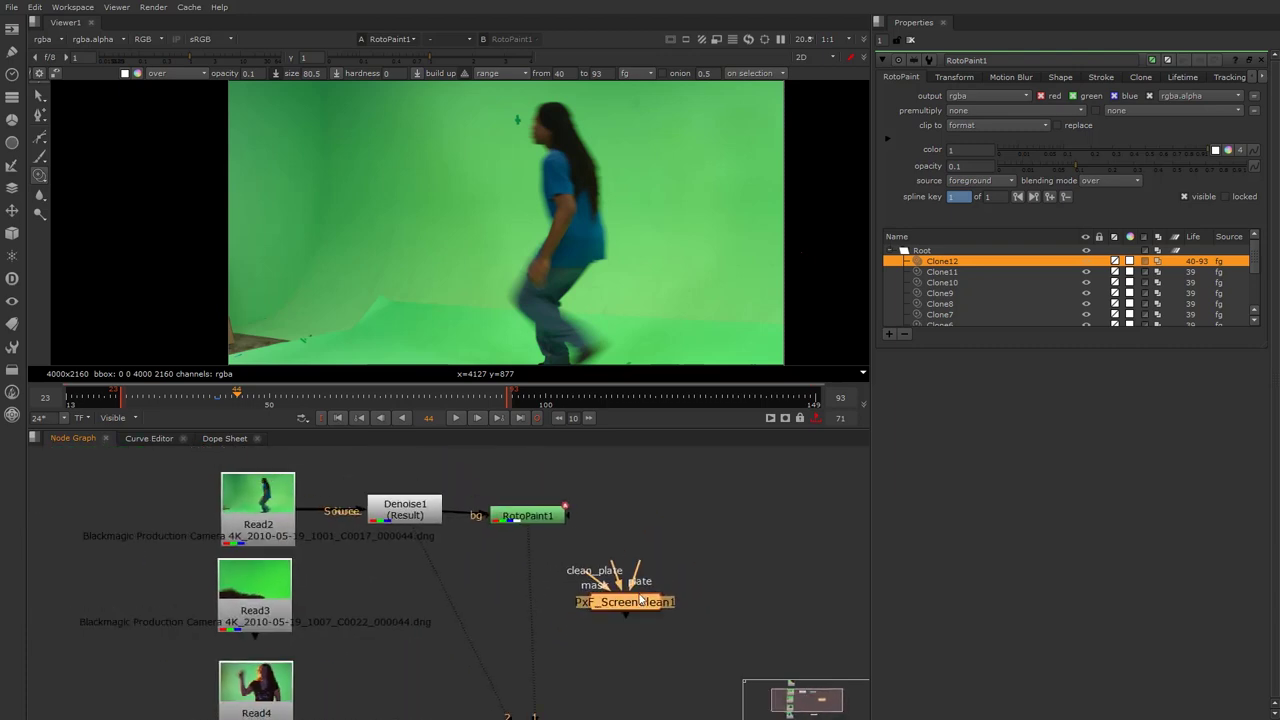
pyautogui.scroll(3, 623, 611)
pyautogui.moveTo(625, 600)
pyautogui.mouseDown()
pyautogui.moveTo(645, 635)
pyautogui.moveTo(629, 621)
pyautogui.moveTo(643, 611)
pyautogui.moveTo(631, 621)
pyautogui.mouseUp()
# Step: Connect the plate input of PxF_ScreenClean1 to Read2 and view the node's output
pyautogui.scroll(-3, 601, 611)
pyautogui.scroll(3, 603, 614)
pyautogui.scroll(-3, 608, 610)
pyautogui.scroll(2, 593, 623)
pyautogui.moveTo(652, 578); pyautogui.dragTo(305, 488)
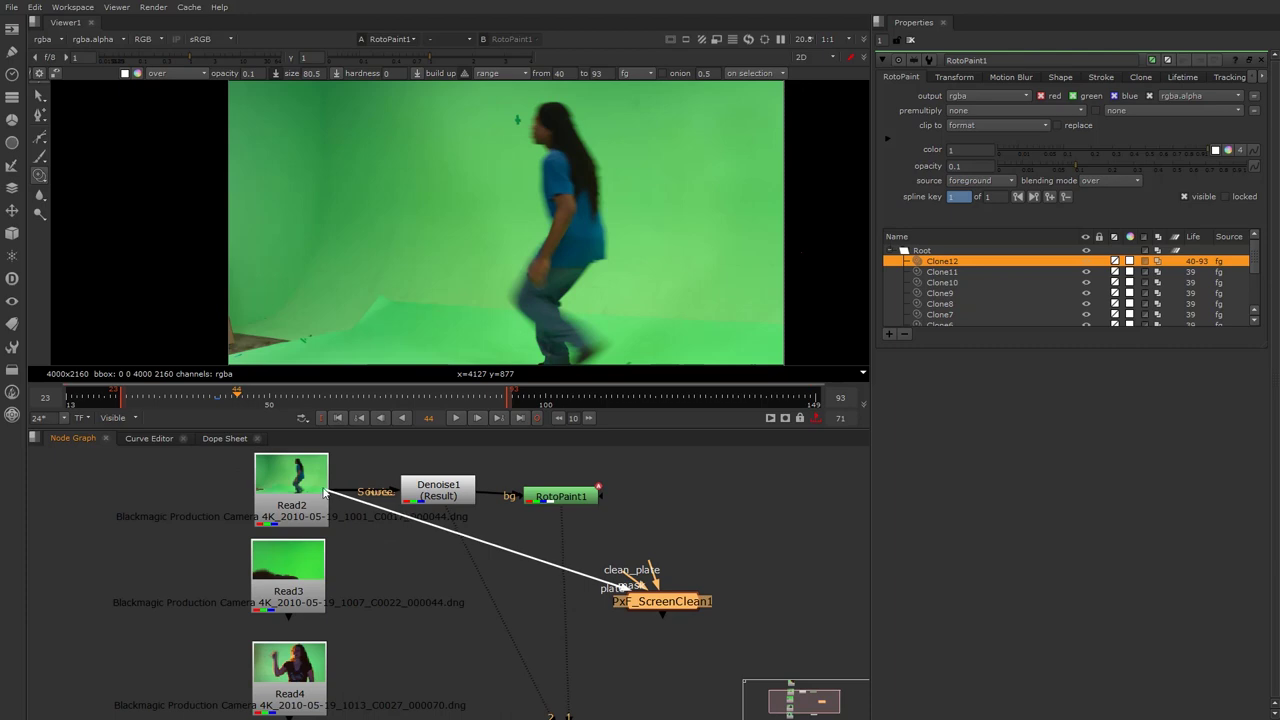
pyautogui.doubleClick(674, 606)
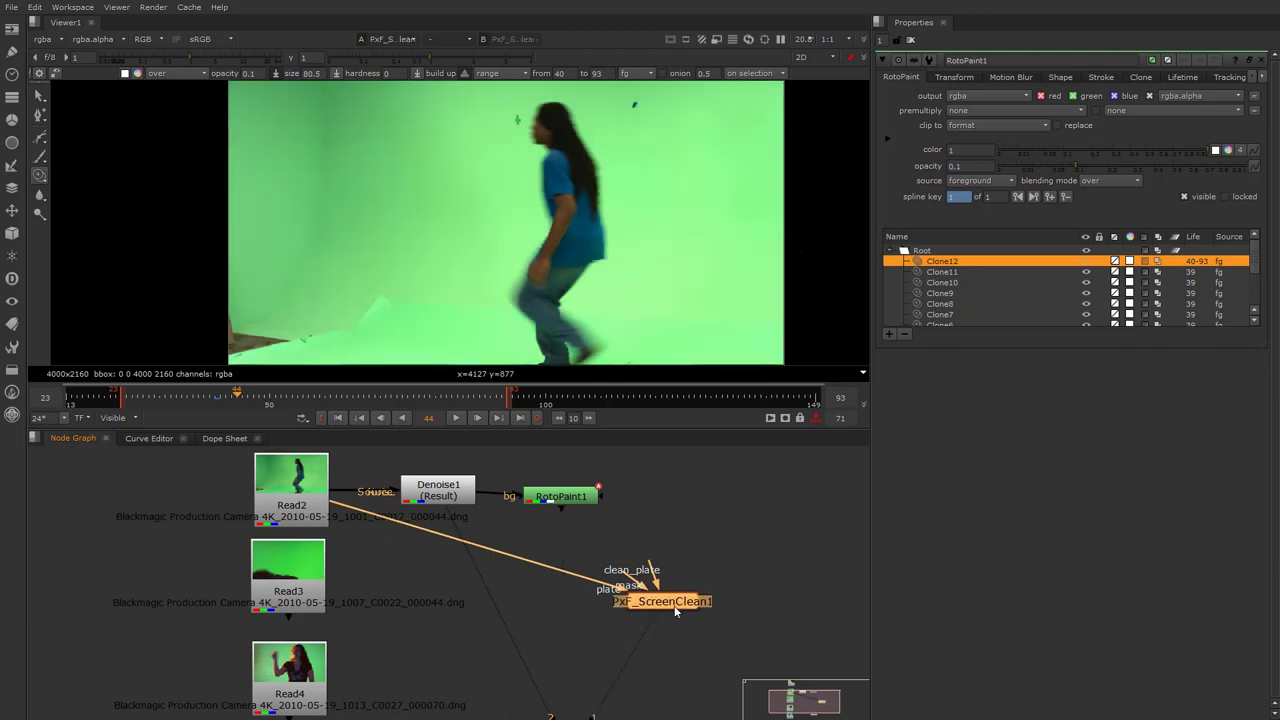
# Step: Bypass PxF_ScreenClean1, sample its ScreenColor from the green wall behind the performer as 0.040108, 0.343181, 0.066192, and re-enable the node
pyautogui.press('1')
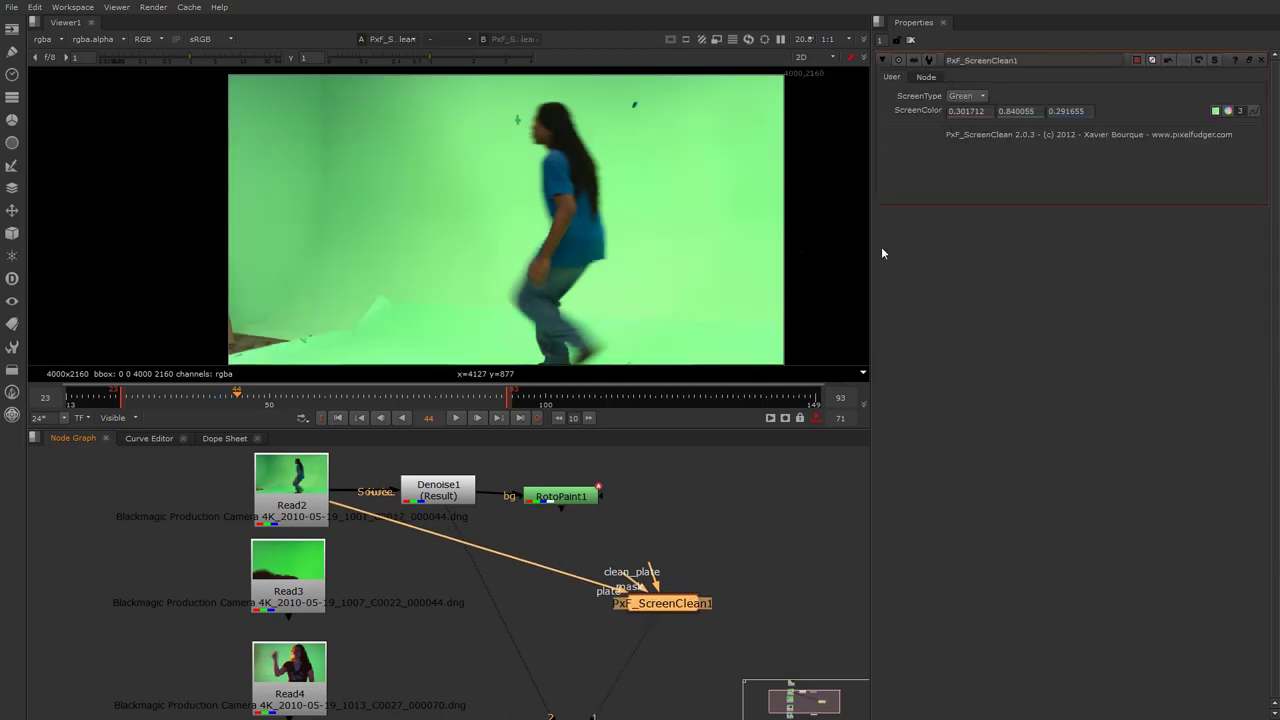
pyautogui.press('d')
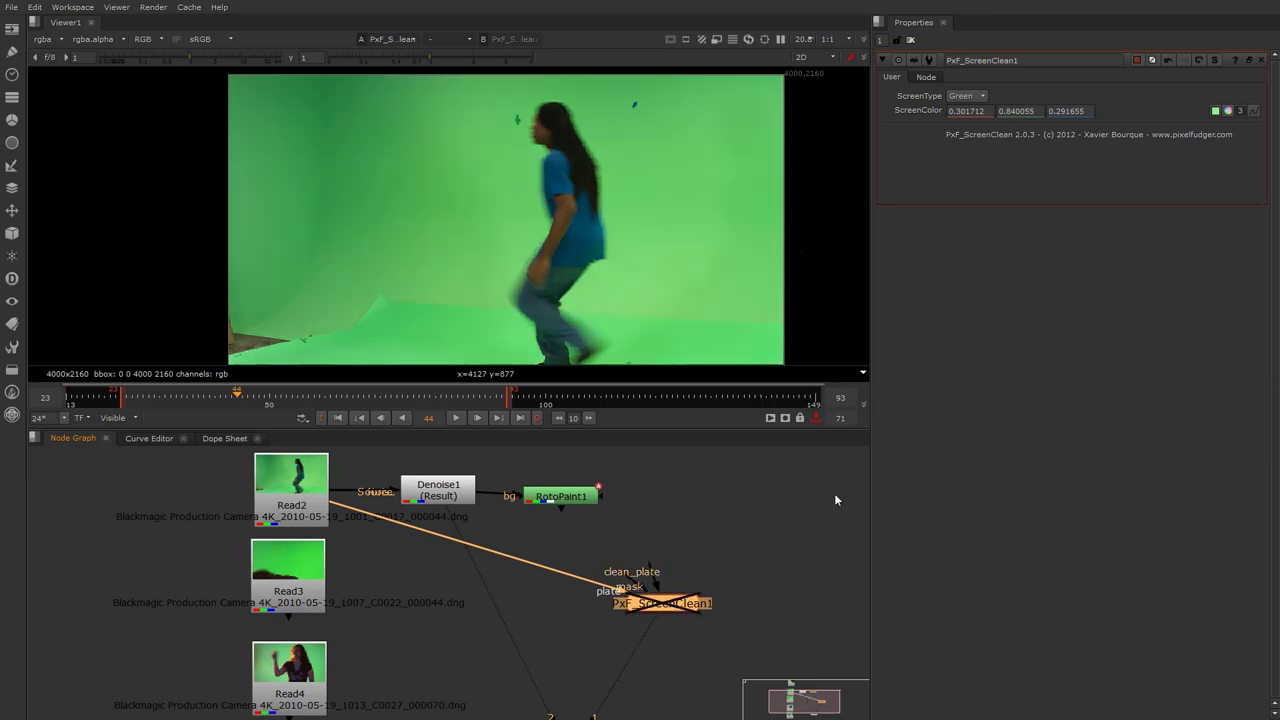
pyautogui.click(1217, 111)
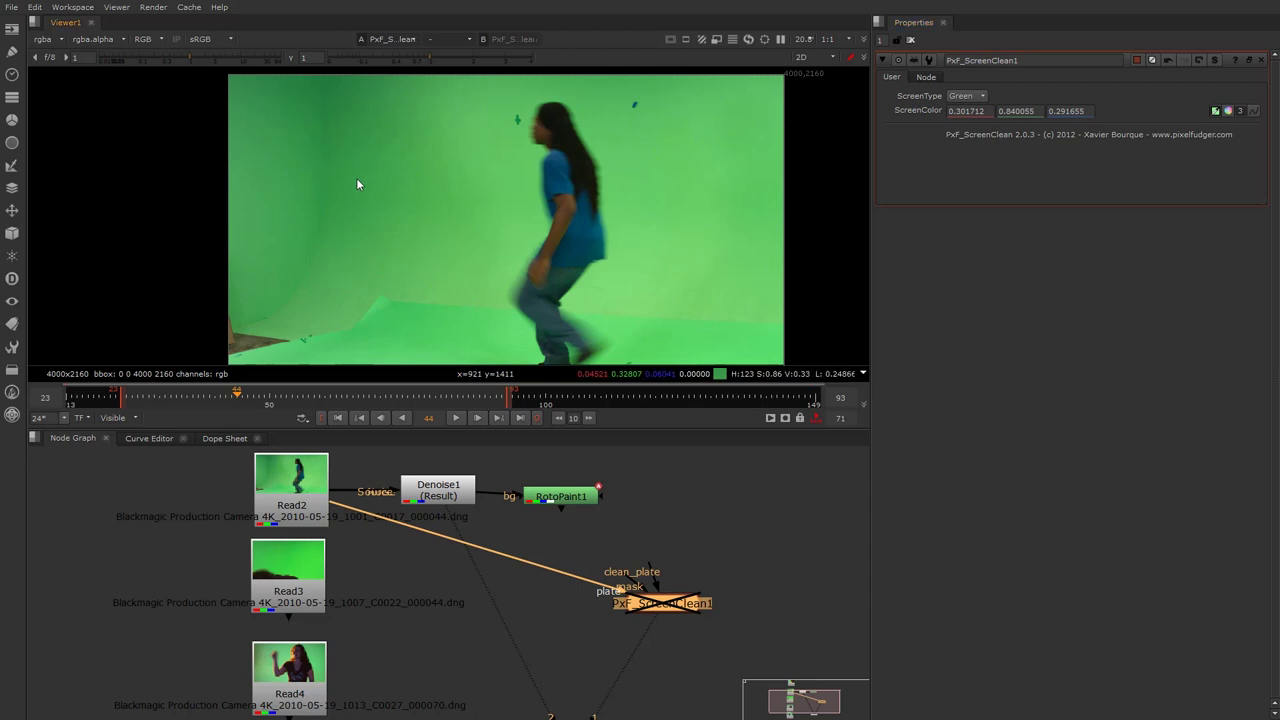
pyautogui.keyDown('ctrl'); pyautogui.moveTo(356, 178); pyautogui.dragTo(360, 174); pyautogui.keyUp('ctrl')
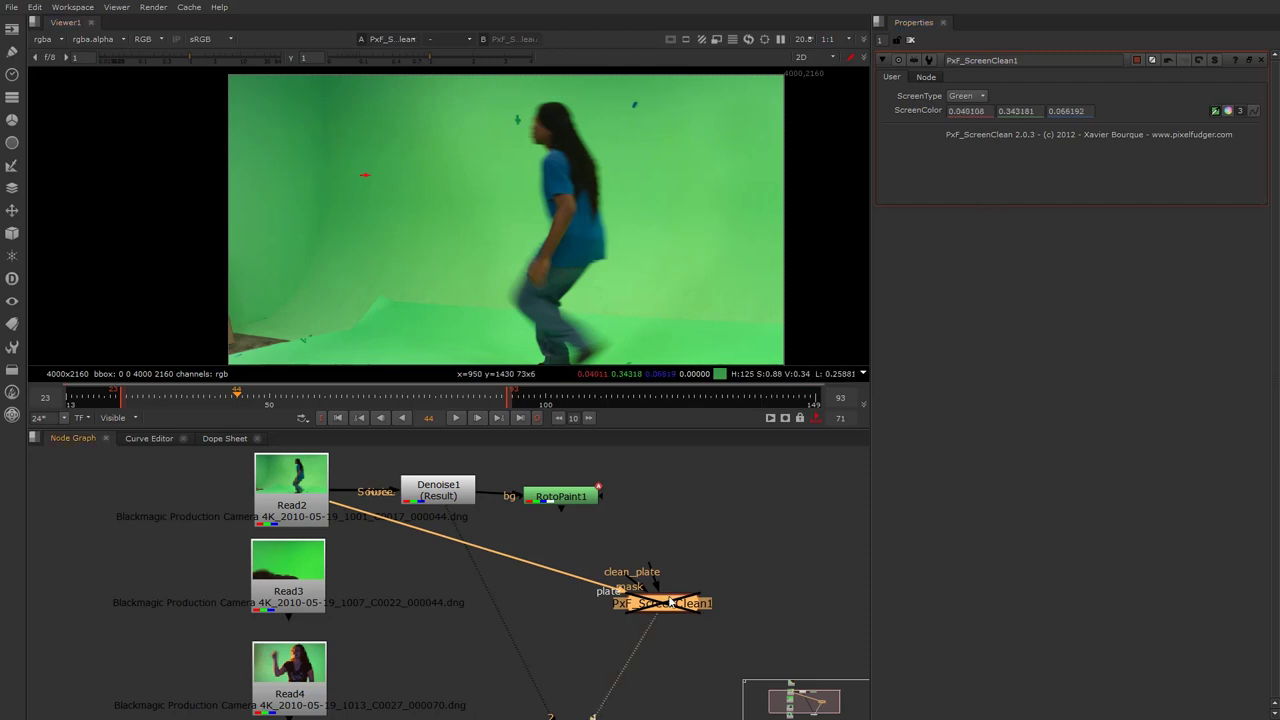
pyautogui.press('d')
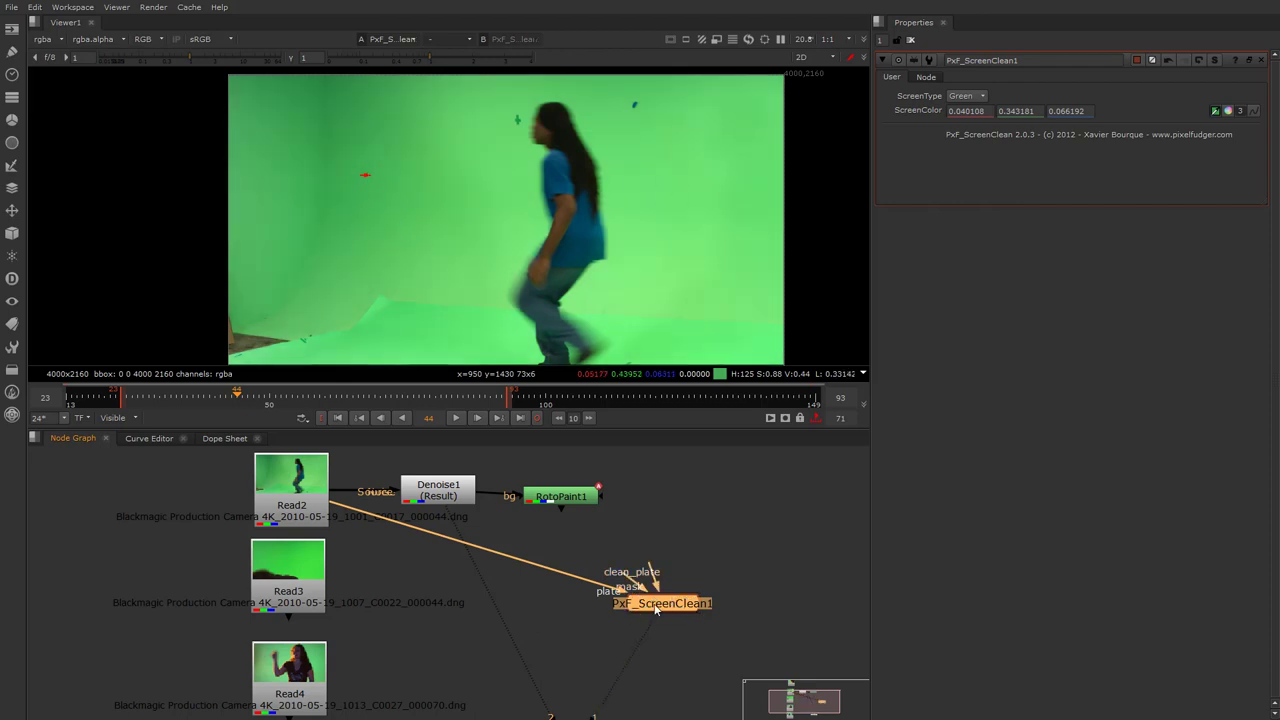
# Step: Compare the image with PxF_ScreenClean1 disabled and enabled, in full frame and close up at the blurred arm and hair edges
pyautogui.press('d')
pyautogui.press('d')
pyautogui.press('d')
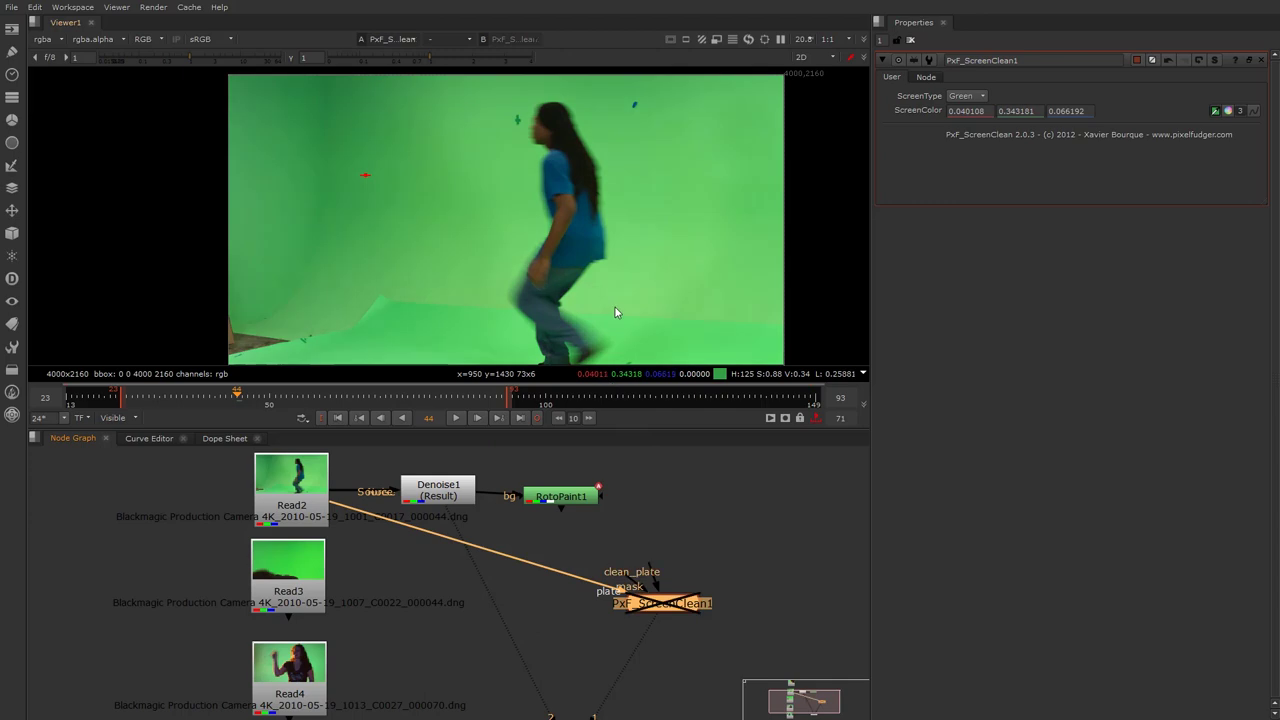
pyautogui.press('d')
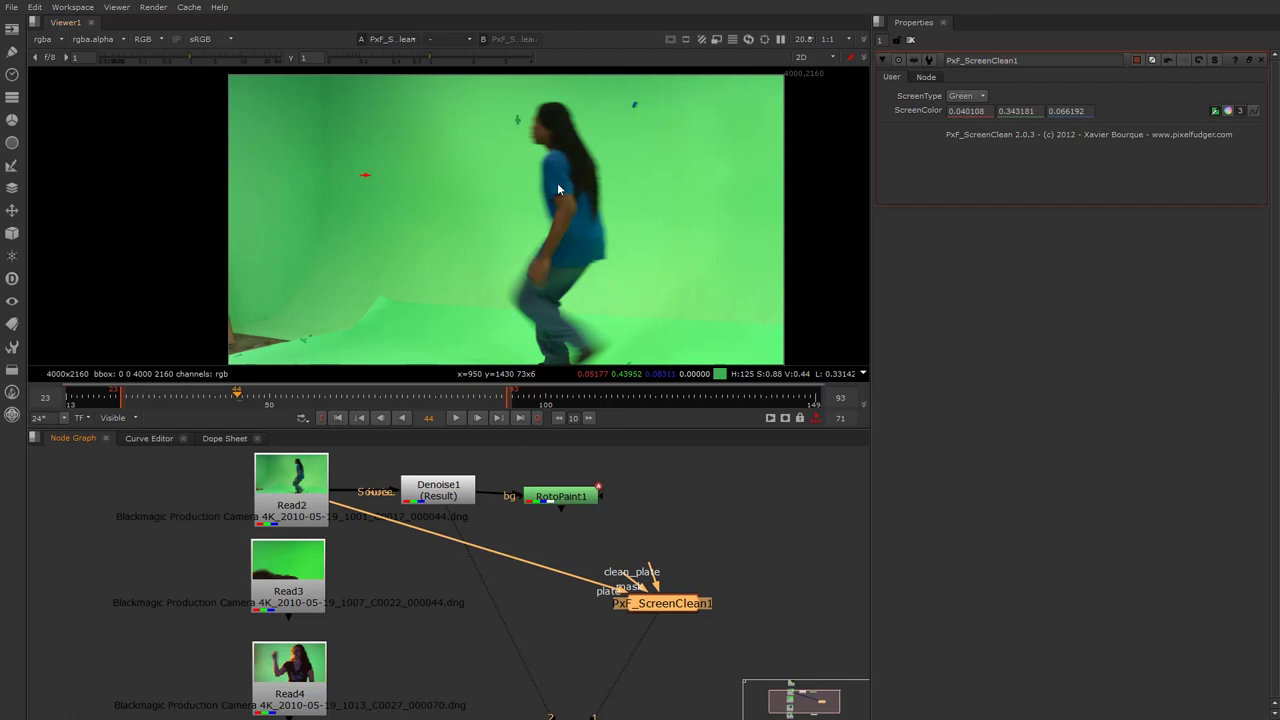
pyautogui.scroll(3, 530, 113)
pyautogui.scroll(-2, 563, 319)
pyautogui.scroll(8, 517, 287)
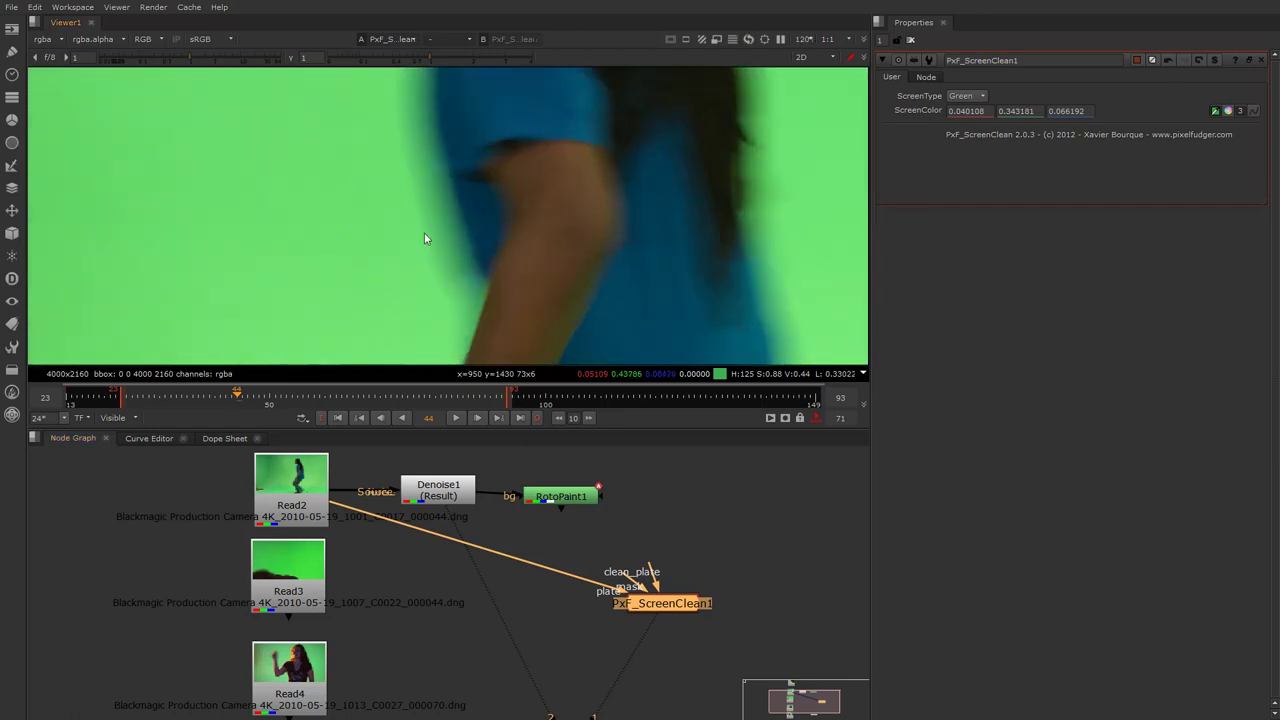
pyautogui.press('d')
pyautogui.press('d')
pyautogui.press('d')
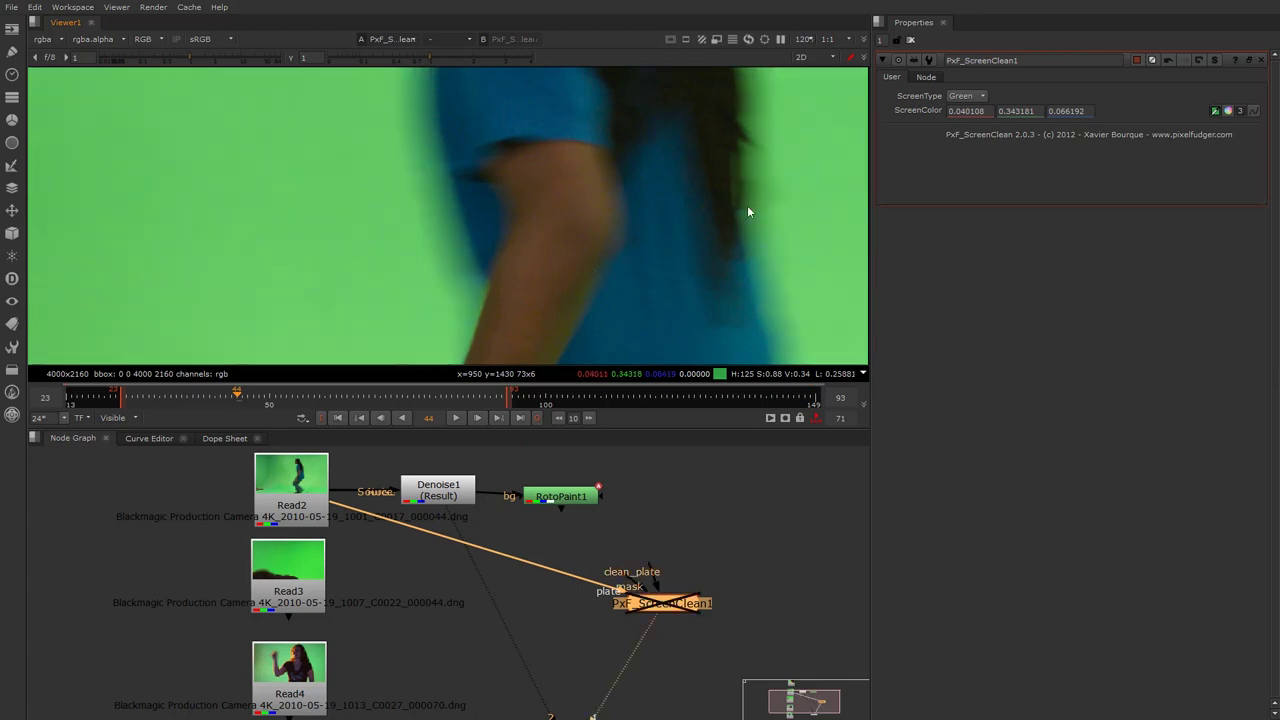
pyautogui.scroll(5, 761, 180)
pyautogui.press('d')
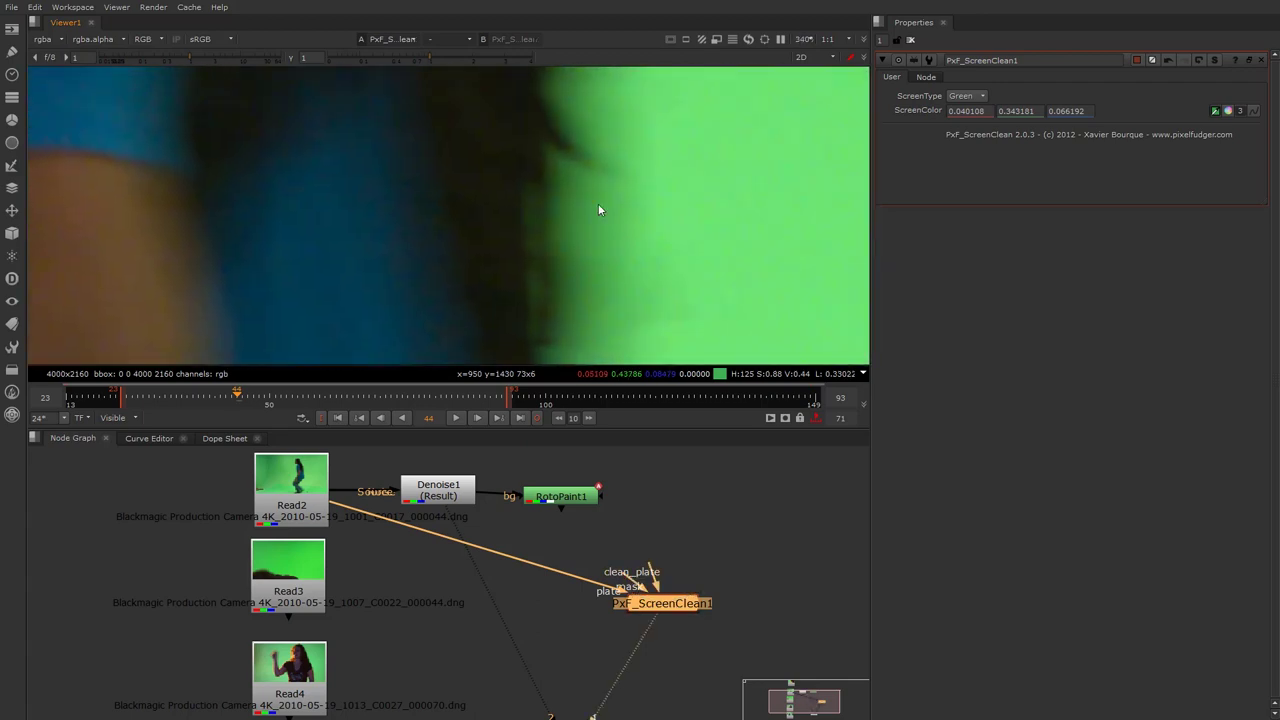
pyautogui.press('d')
pyautogui.press('d')
# Step: Examine the motion-blurred edges of the hair, face and legs in the PxF_ScreenClean1 output at frame 44
pyautogui.scroll(-13, 593, 208)
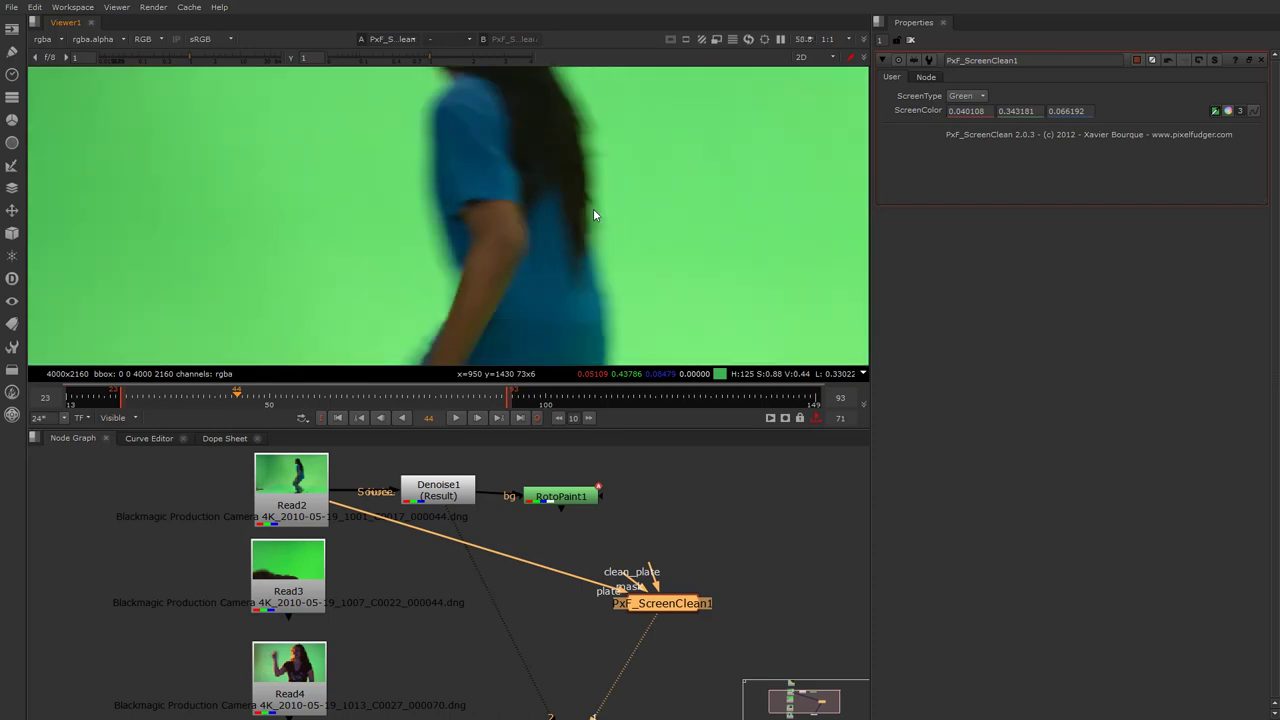
pyautogui.moveTo(562, 230); pyautogui.dragTo(539, 219, button='middle')
pyautogui.moveTo(506, 145); pyautogui.dragTo(500, 215, button='middle')
pyautogui.scroll(6, 497, 178)
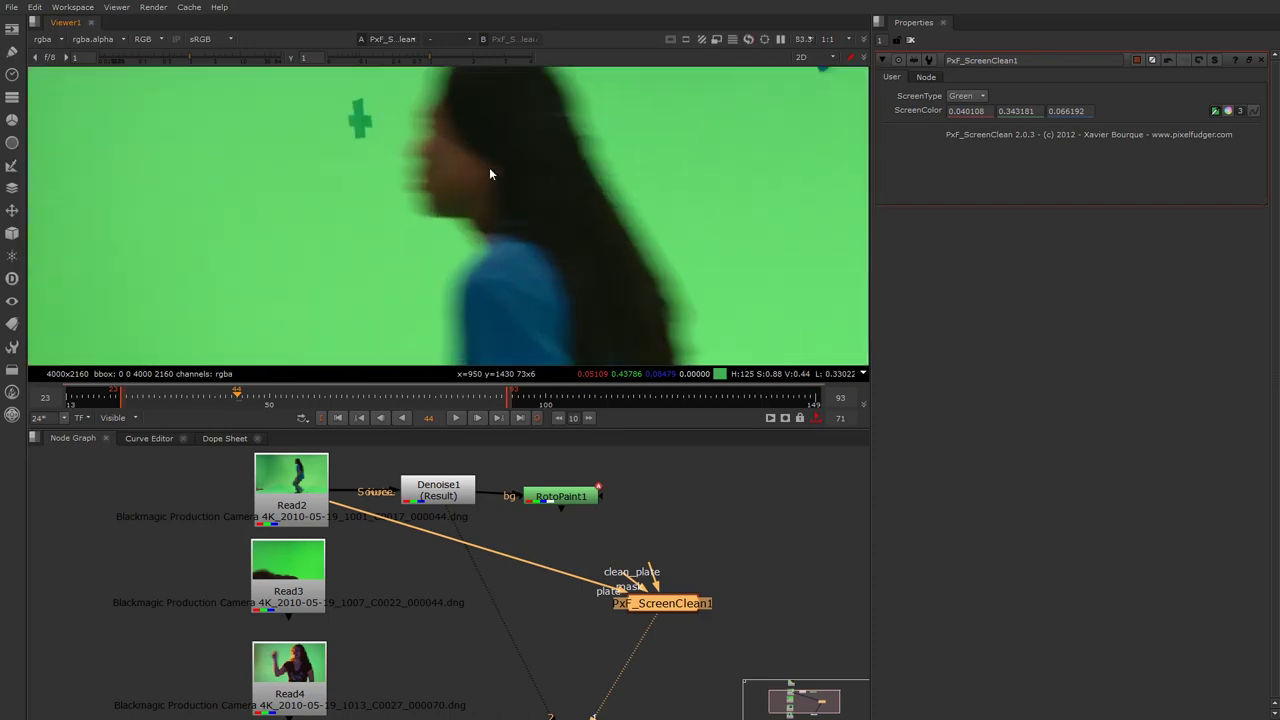
pyautogui.moveTo(492, 172); pyautogui.dragTo(490, 219, button='middle')
pyautogui.scroll(-3, 442, 178)
pyautogui.scroll(5, 443, 175)
pyautogui.scroll(-2, 450, 171)
pyautogui.moveTo(451, 171); pyautogui.dragTo(449, 194, button='middle')
pyautogui.scroll(2, 449, 197)
pyautogui.scroll(-3, 466, 209)
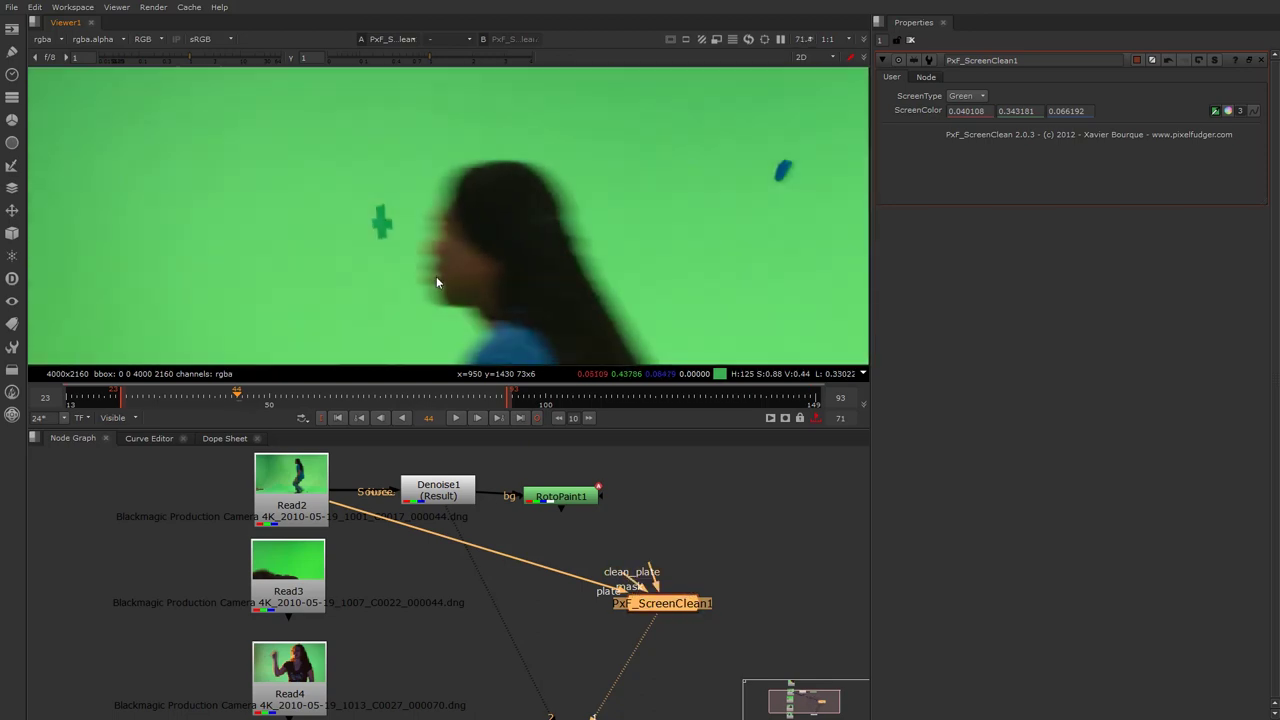
pyautogui.scroll(4, 436, 272)
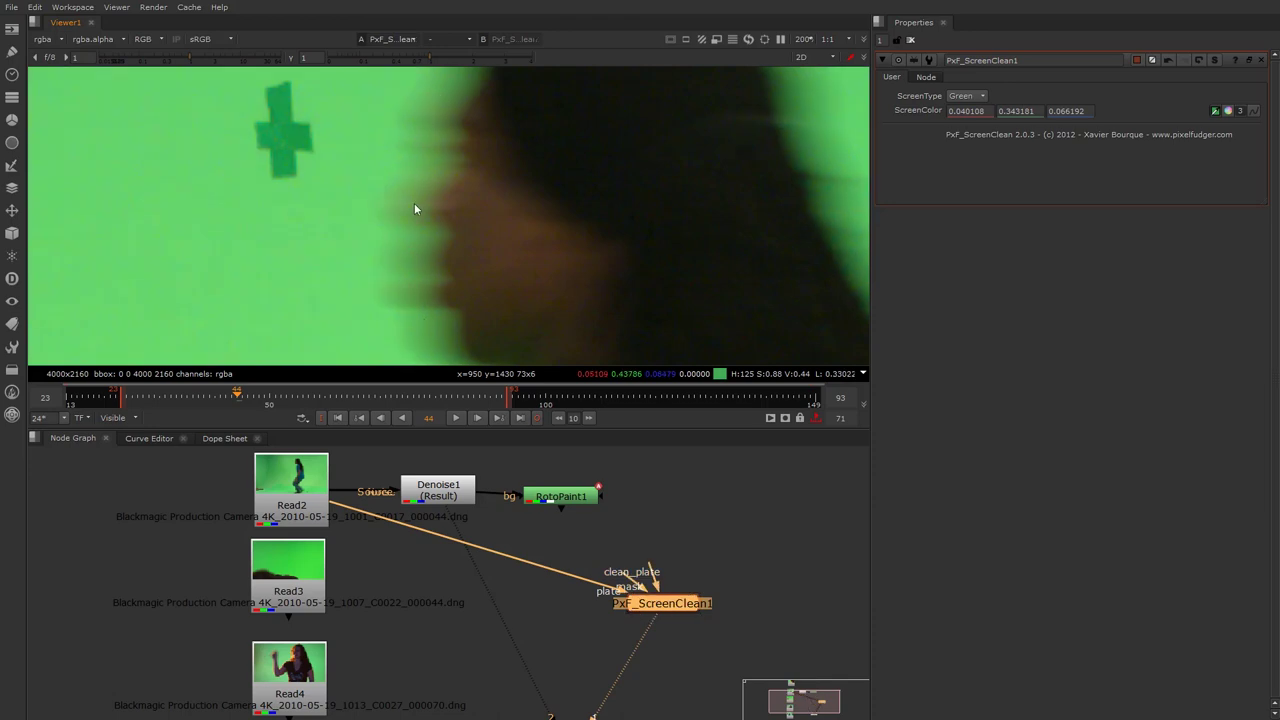
pyautogui.scroll(-3, 412, 212)
pyautogui.scroll(3, 420, 250)
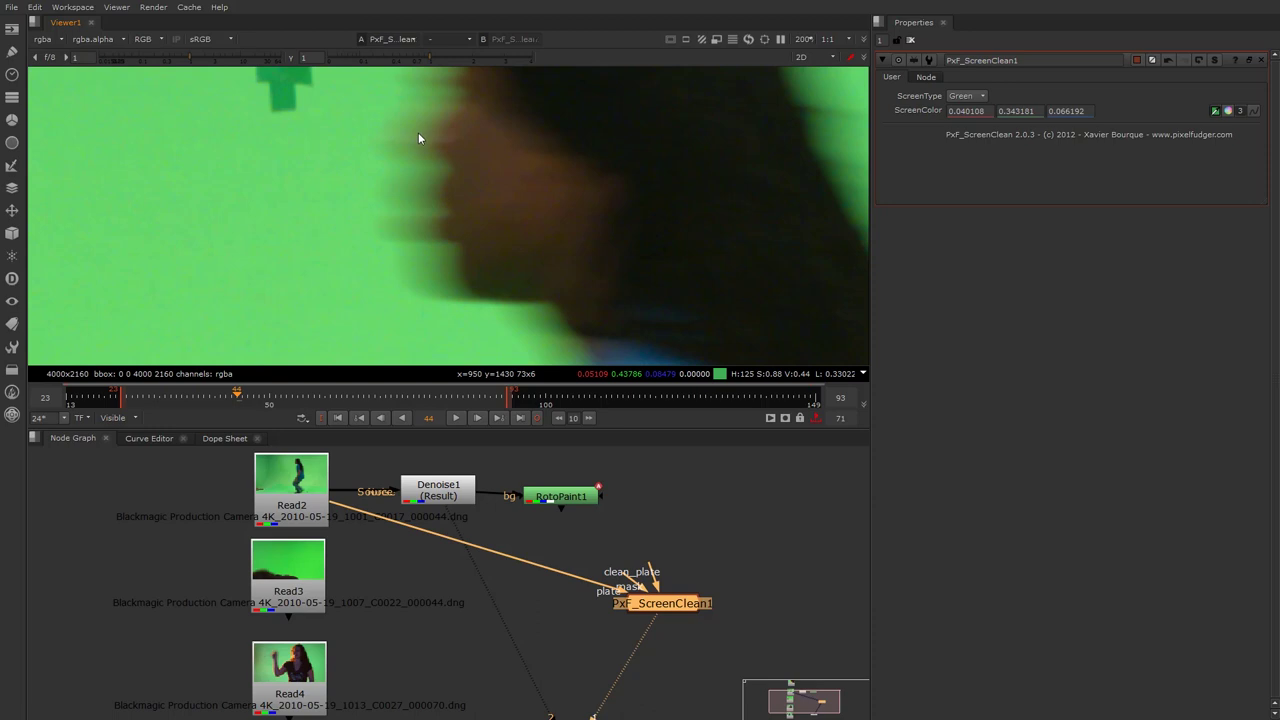
pyautogui.scroll(-3, 434, 190)
pyautogui.scroll(3, 423, 281)
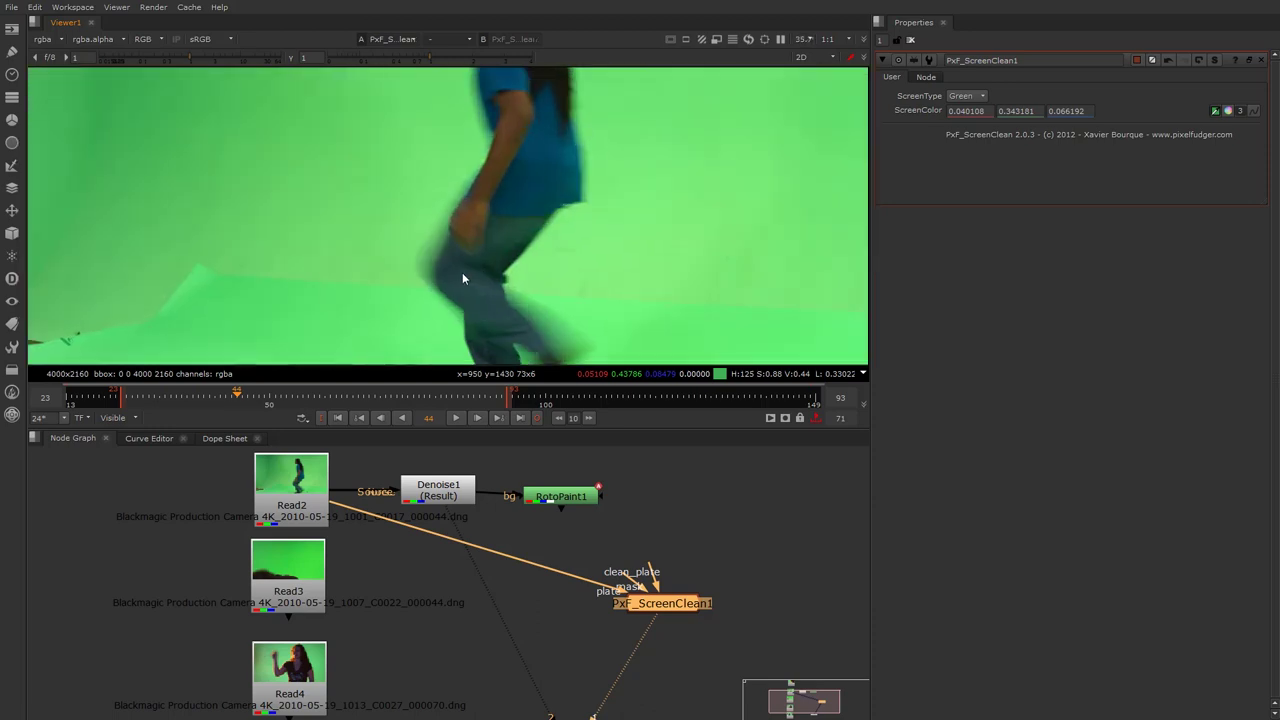
pyautogui.scroll(-3, 389, 290)
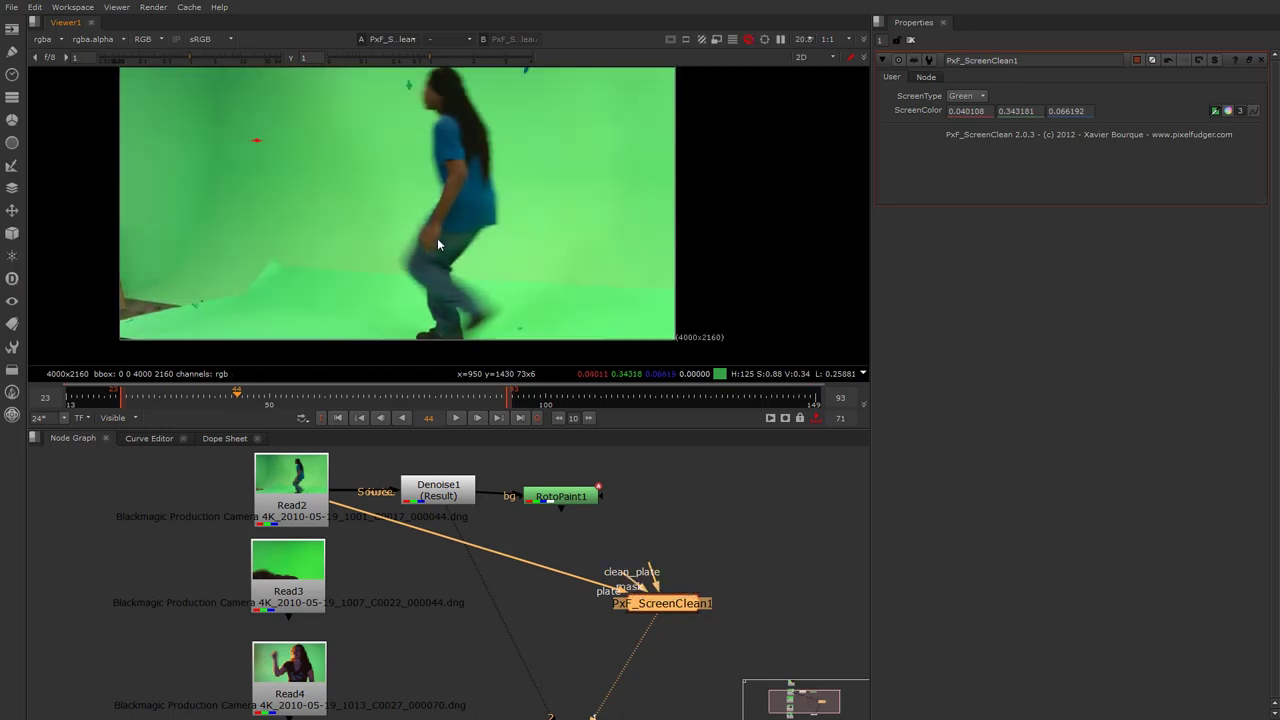
# Step: Compare the screen's evenness with PxF_ScreenClean1 disabled and enabled at viewer gamma 0.2, and reset the gamma to 1
pyautogui.click(367, 54)
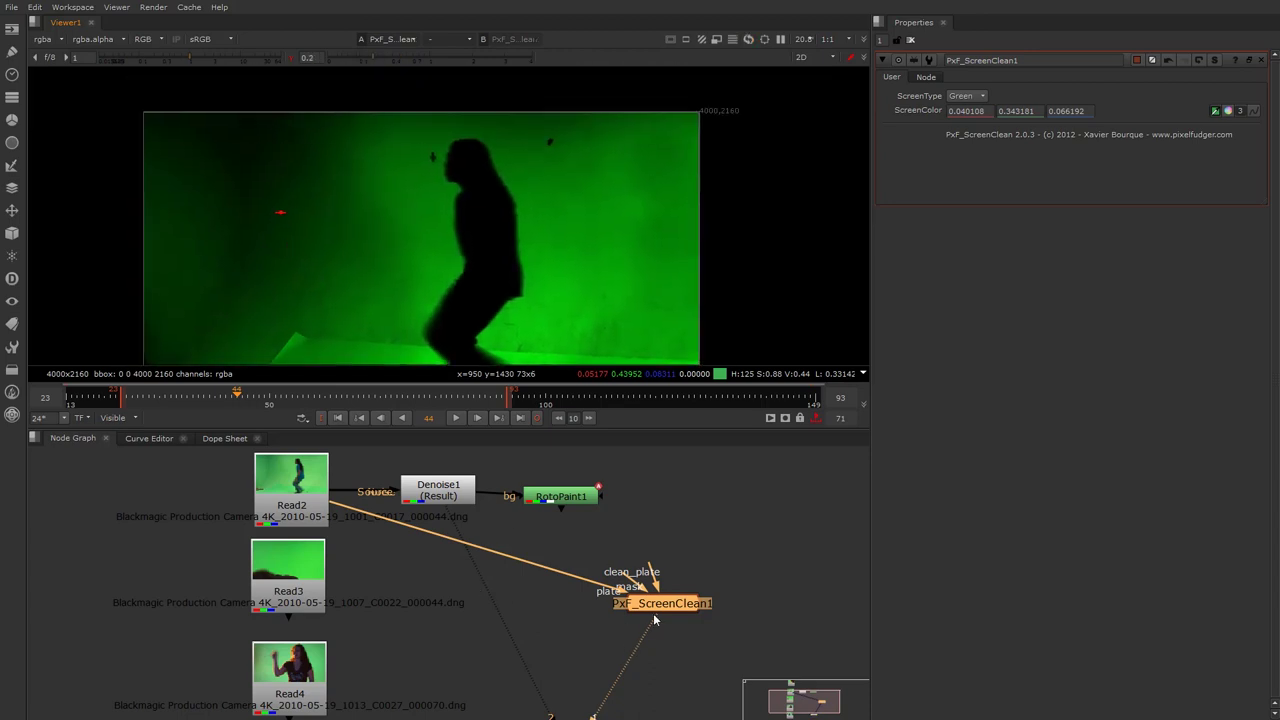
pyautogui.press('d')
pyautogui.press('d')
pyautogui.press('d')
pyautogui.press('d')
pyautogui.press('d')
pyautogui.press('d')
pyautogui.press('d')
pyautogui.press('d')
pyautogui.press('d')
pyautogui.press('d')
pyautogui.press('d')
pyautogui.press('d')
pyautogui.press('d')
pyautogui.press('d')
pyautogui.click(291, 57)
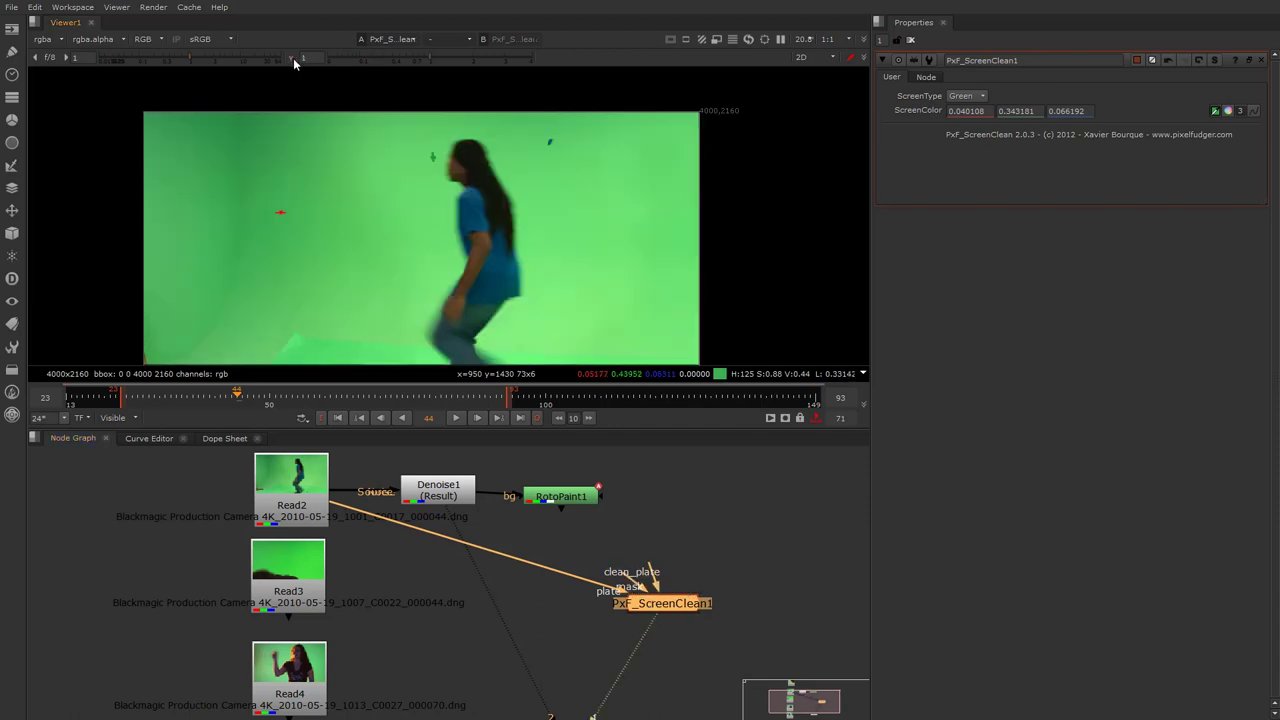
# Step: Disconnect the plate input of PxF_ScreenClean1 from Read2
pyautogui.moveTo(682, 605); pyautogui.dragTo(605, 592)
pyautogui.press('f')
pyautogui.scroll(4, 584, 593)
pyautogui.moveTo(580, 550); pyautogui.dragTo(666, 540)
pyautogui.scroll(-3, 539, 562)
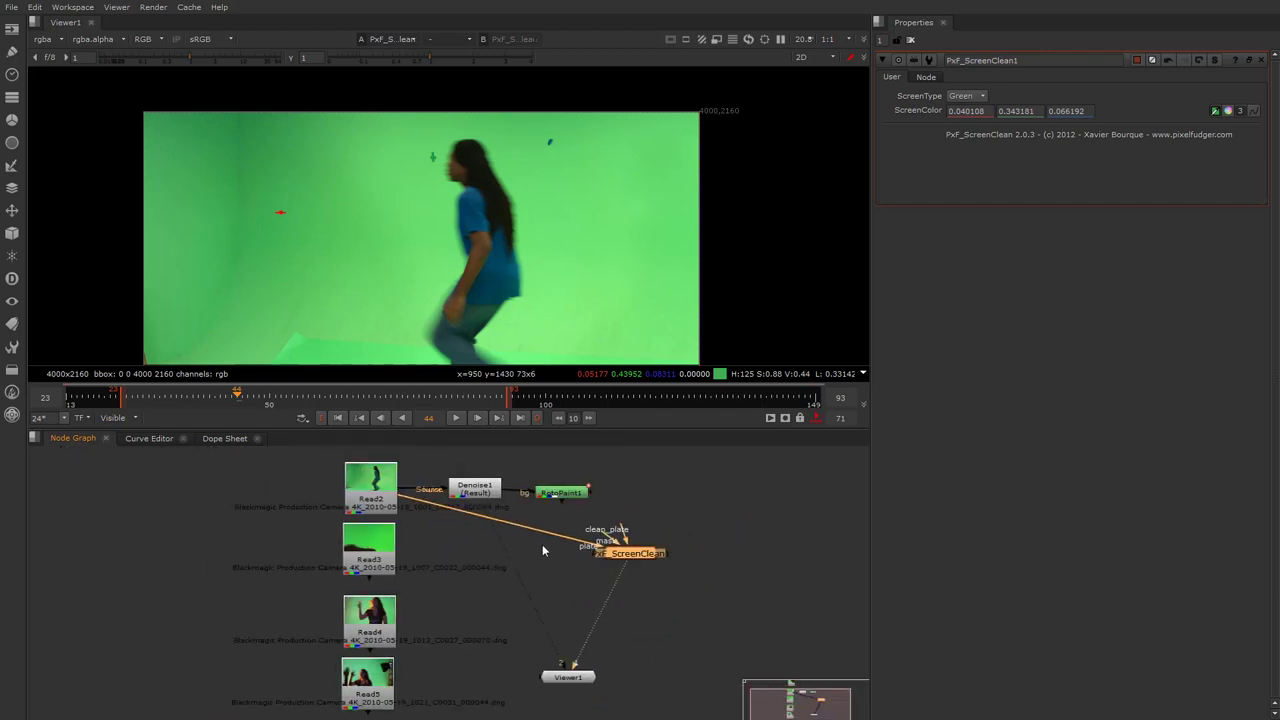
pyautogui.scroll(5, 570, 572)
pyautogui.scroll(-3, 598, 612)
pyautogui.moveTo(613, 568); pyautogui.dragTo(697, 480)
pyautogui.scroll(-2, 425, 622)
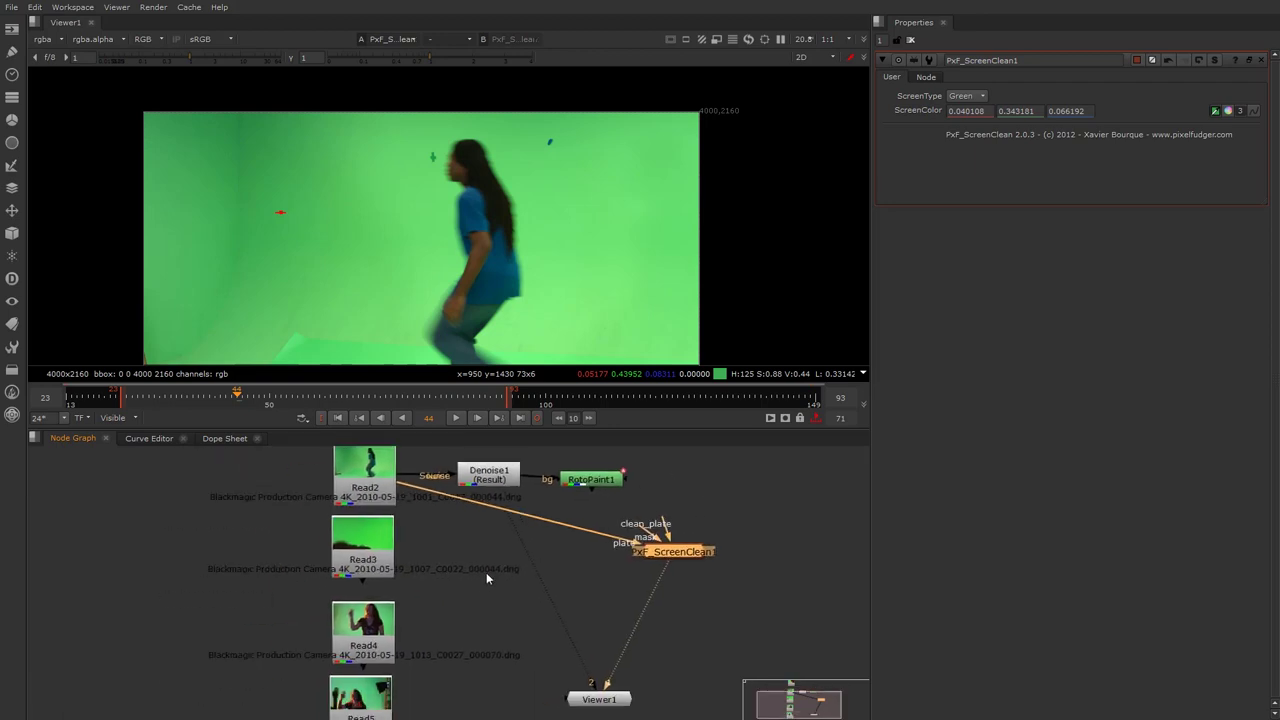
pyautogui.moveTo(634, 548); pyautogui.dragTo(576, 522)
pyautogui.scroll(-1, 596, 546)
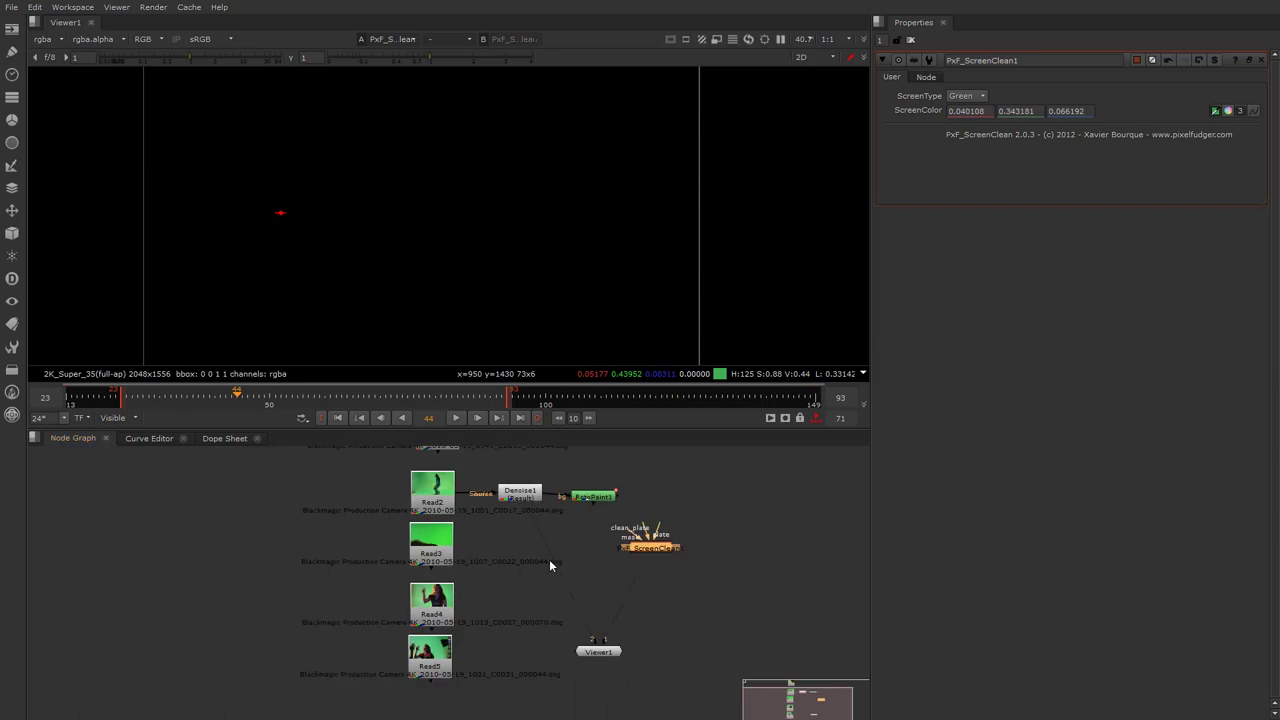
pyautogui.scroll(-1, 473, 577)
pyautogui.scroll(4, 400, 535)
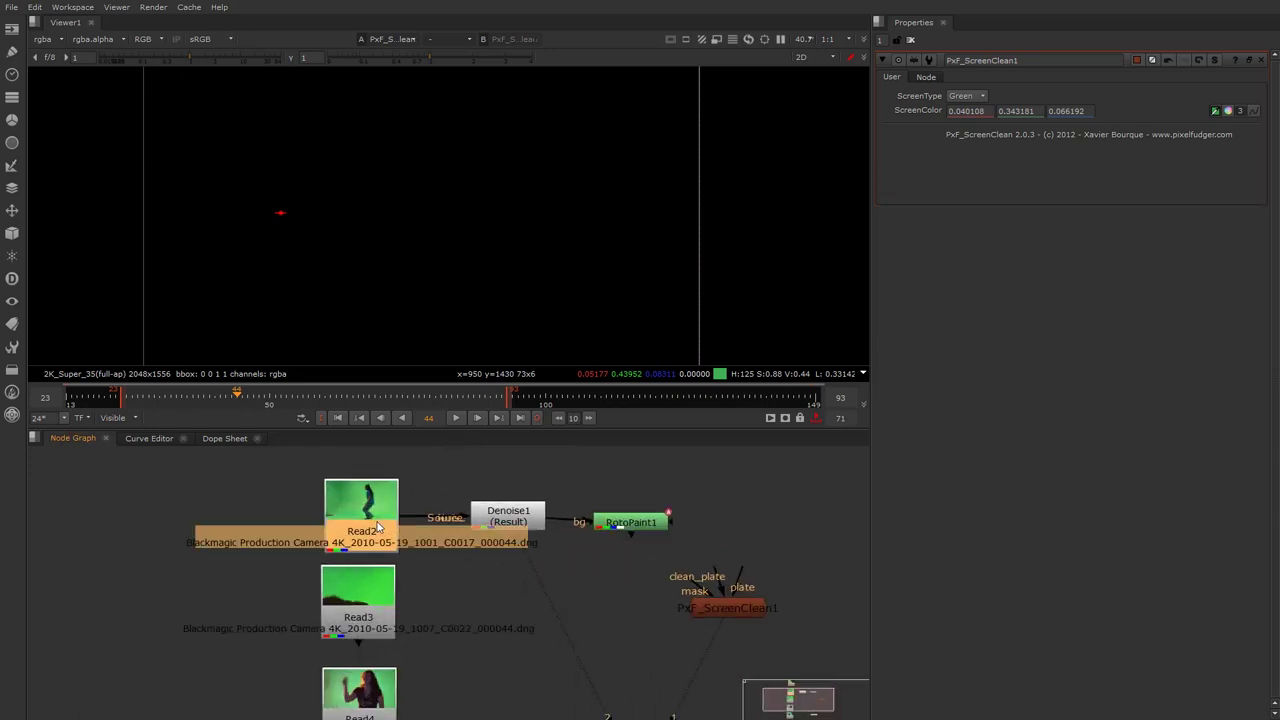
# Step: View the Read2 plate and move the Read1 node aside, away from the Read2 branch
pyautogui.press('1')
pyautogui.scroll(-3, 408, 564)
pyautogui.moveTo(409, 569); pyautogui.dragTo(406, 597, button='middle')
pyautogui.moveTo(388, 491); pyautogui.dragTo(245, 489)
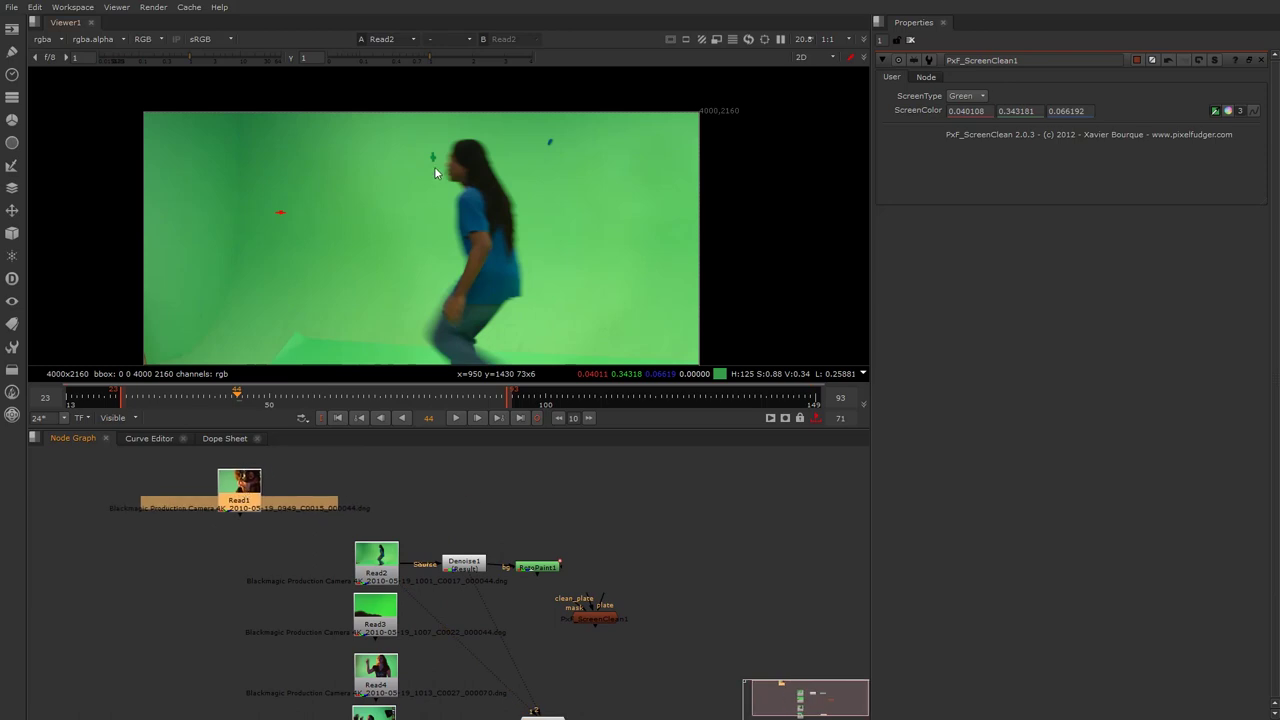
pyautogui.scroll(2, 462, 583)
# Step: Delete the RotoPaint1 node and move PxF_ScreenClean1 up and away from the Denoise1 branch
pyautogui.click(438, 545)
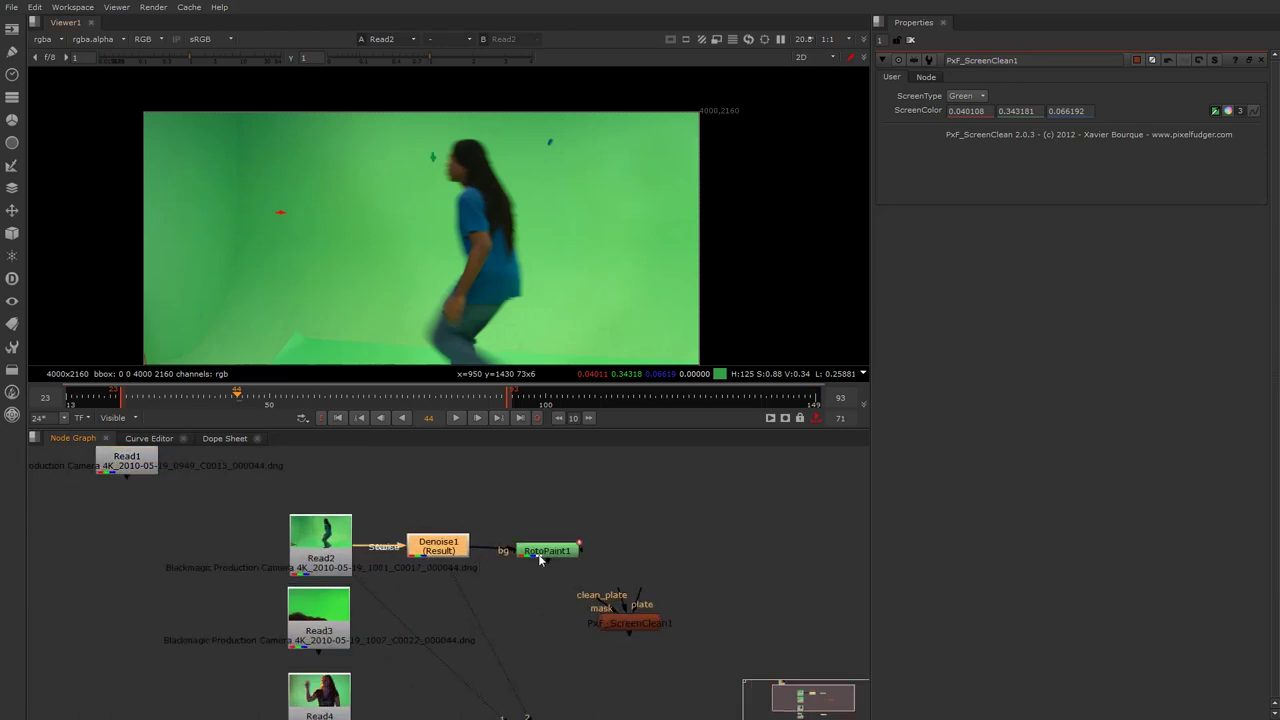
pyautogui.click(578, 555)
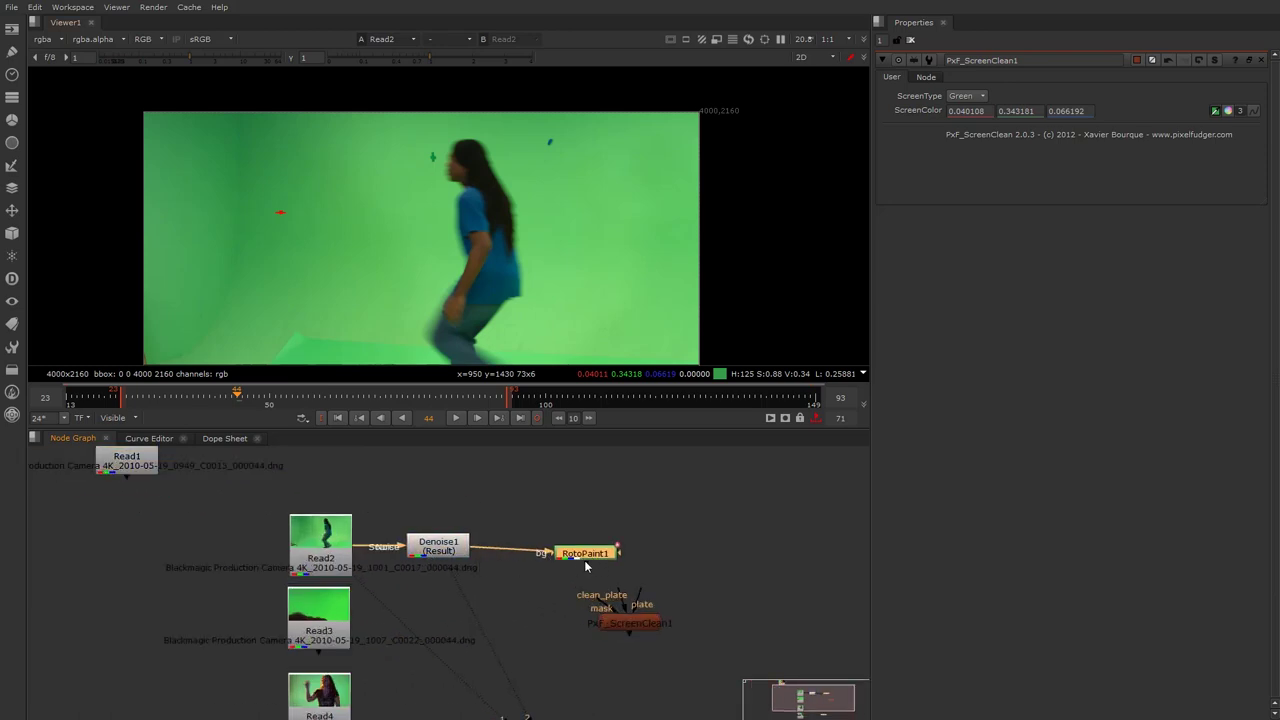
pyautogui.press('Delete')
pyautogui.moveTo(622, 624); pyautogui.dragTo(712, 516)
# Step: Rearrange the node graph so Read2 and Denoise1 sit apart from the other Read nodes
pyautogui.scroll(-3, 645, 528)
pyautogui.scroll(2, 390, 559)
pyautogui.scroll(-2, 390, 600)
pyautogui.moveTo(406, 602); pyautogui.dragTo(422, 483, button='middle')
pyautogui.scroll(-1, 422, 483)
pyautogui.moveTo(315, 643); pyautogui.dragTo(402, 497)
pyautogui.moveTo(378, 506); pyautogui.dragTo(264, 508)
pyautogui.moveTo(268, 455); pyautogui.dragTo(254, 542, button='middle')
pyautogui.moveTo(258, 493)
pyautogui.mouseDown()
pyautogui.moveTo(258, 540)
pyautogui.moveTo(258, 495)
pyautogui.mouseUp()
pyautogui.moveTo(428, 565); pyautogui.dragTo(450, 567)
pyautogui.moveTo(359, 559); pyautogui.dragTo(380, 558)
# Step: View Read2 and the Denoise1 result, and open the Denoise1 properties
pyautogui.press('1')
pyautogui.scroll(4, 466, 565)
pyautogui.click(463, 564)
pyautogui.press('1')
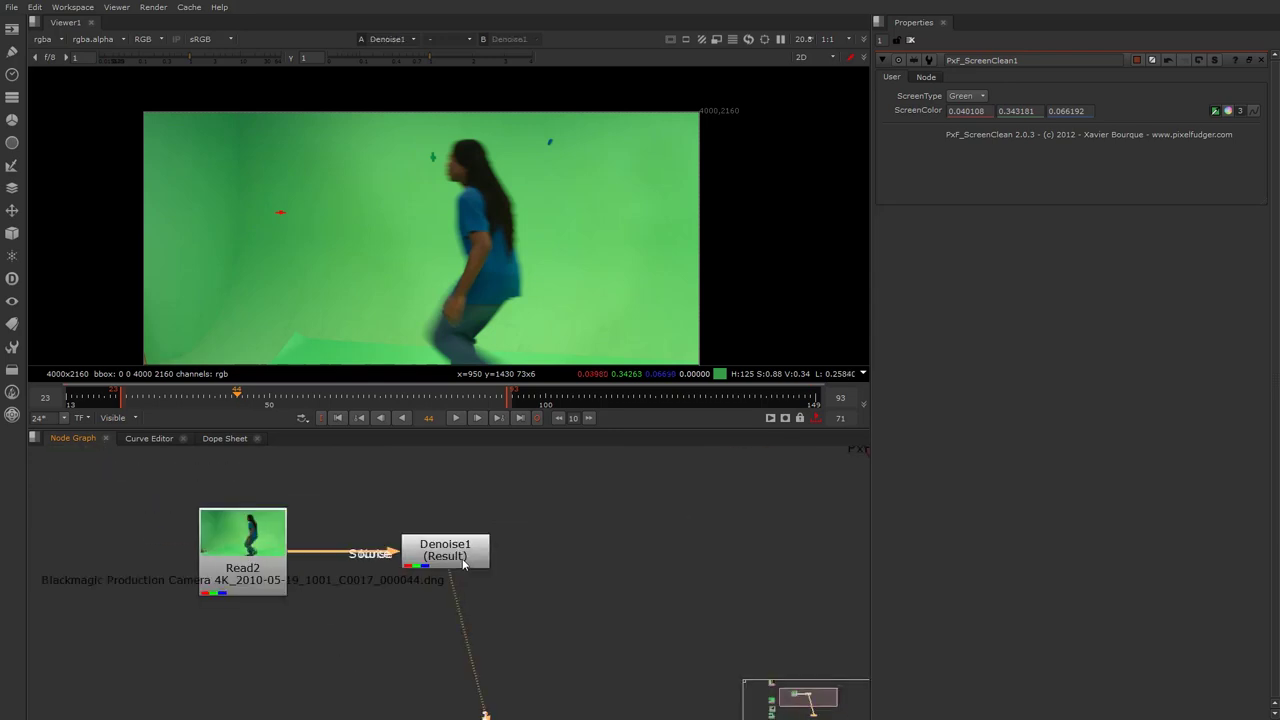
pyautogui.doubleClick(463, 565)
# Step: Add an unconnected Roto node and place it below Read2 and Denoise1
pyautogui.moveTo(500, 586); pyautogui.dragTo(484, 564, button='middle')
pyautogui.click(485, 558)
pyautogui.press('Tab')
pyautogui.write('rol')
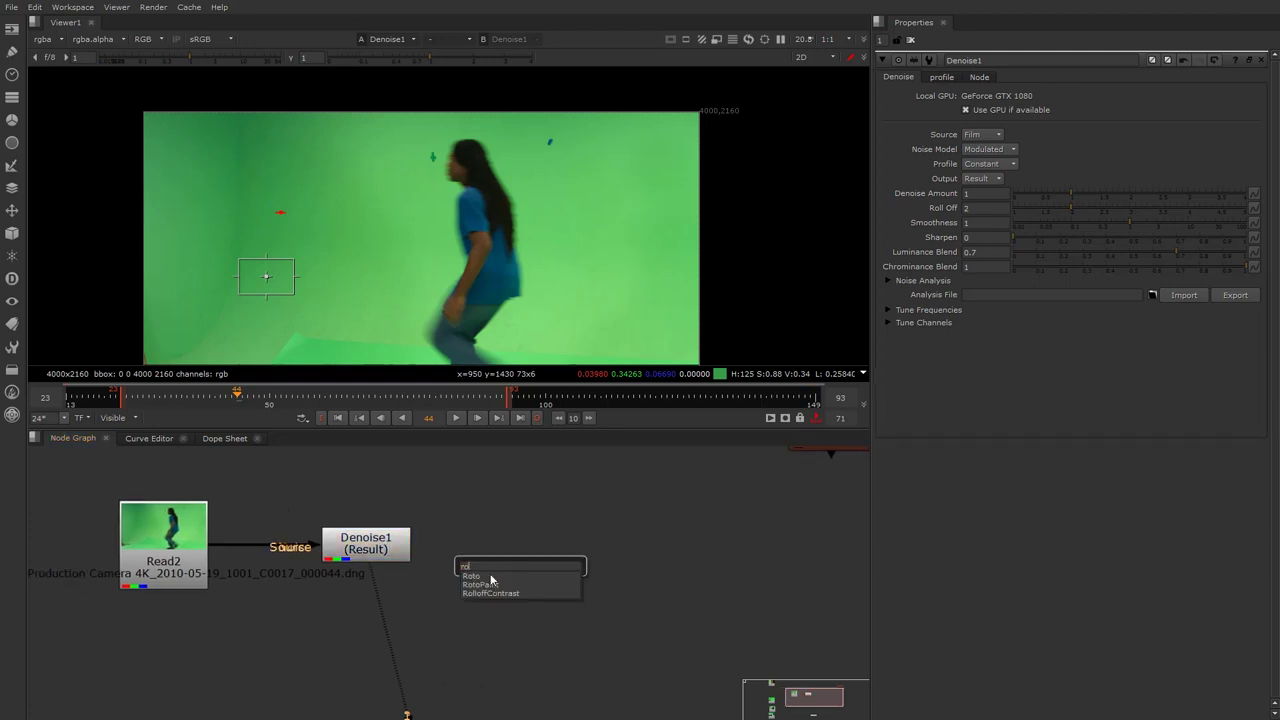
pyautogui.press('Return')
pyautogui.moveTo(495, 566); pyautogui.dragTo(316, 662)
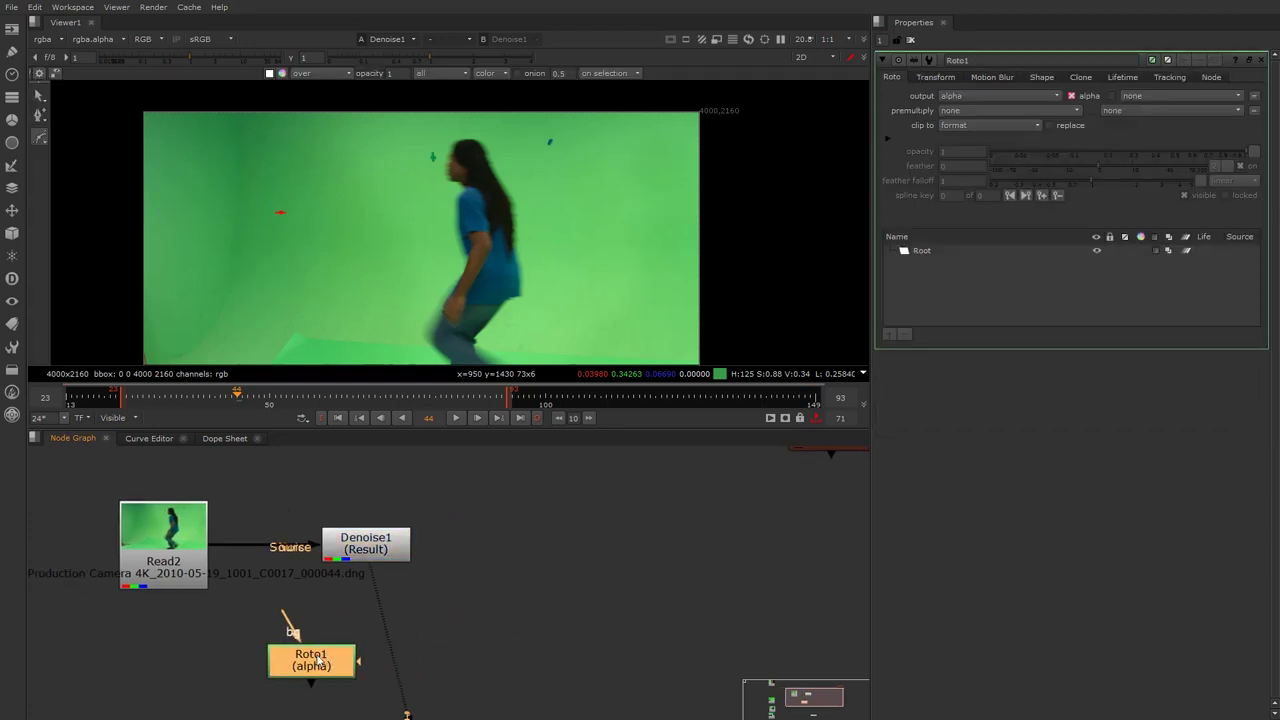
# Step: Draw a closed Bezier shape around the green cross marker in front of the face at frame 44
pyautogui.scroll(-1, 360, 226)
pyautogui.moveTo(360, 226); pyautogui.dragTo(334, 248, button='middle')
pyautogui.scroll(1, 356, 206)
pyautogui.scroll(4, 439, 154)
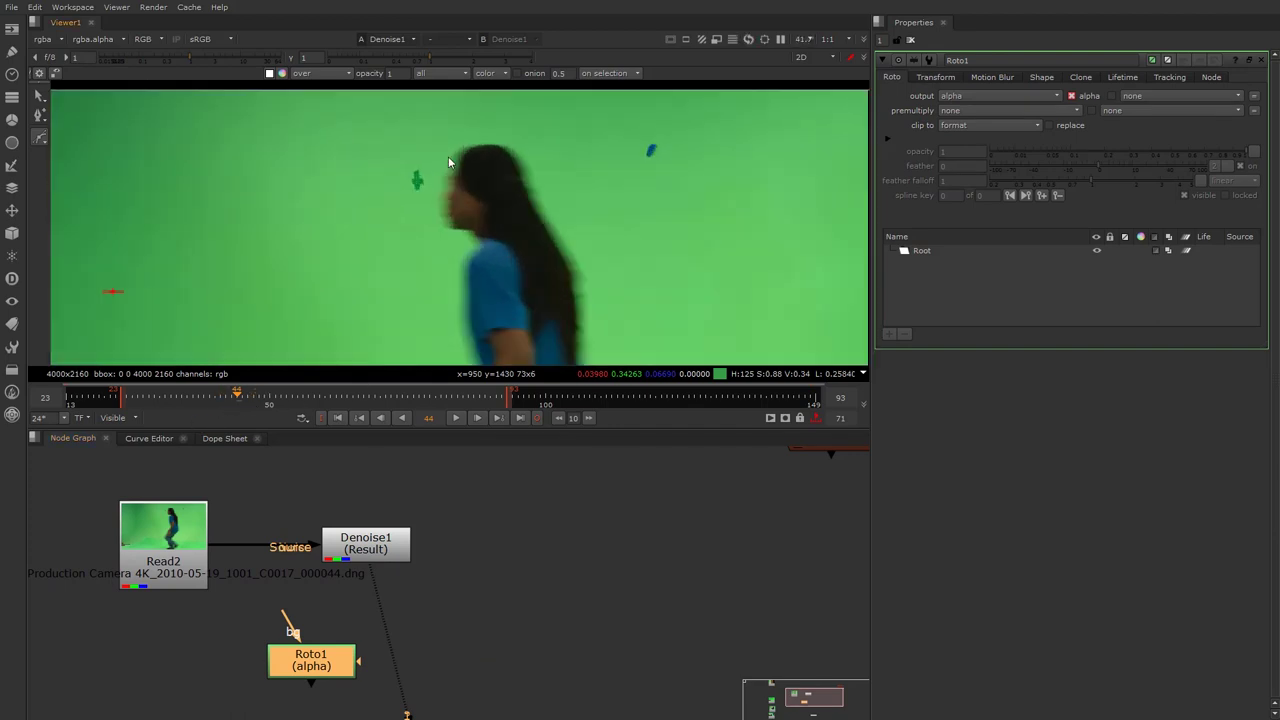
pyautogui.moveTo(414, 175); pyautogui.dragTo(390, 192)
pyautogui.scroll(4, 388, 175)
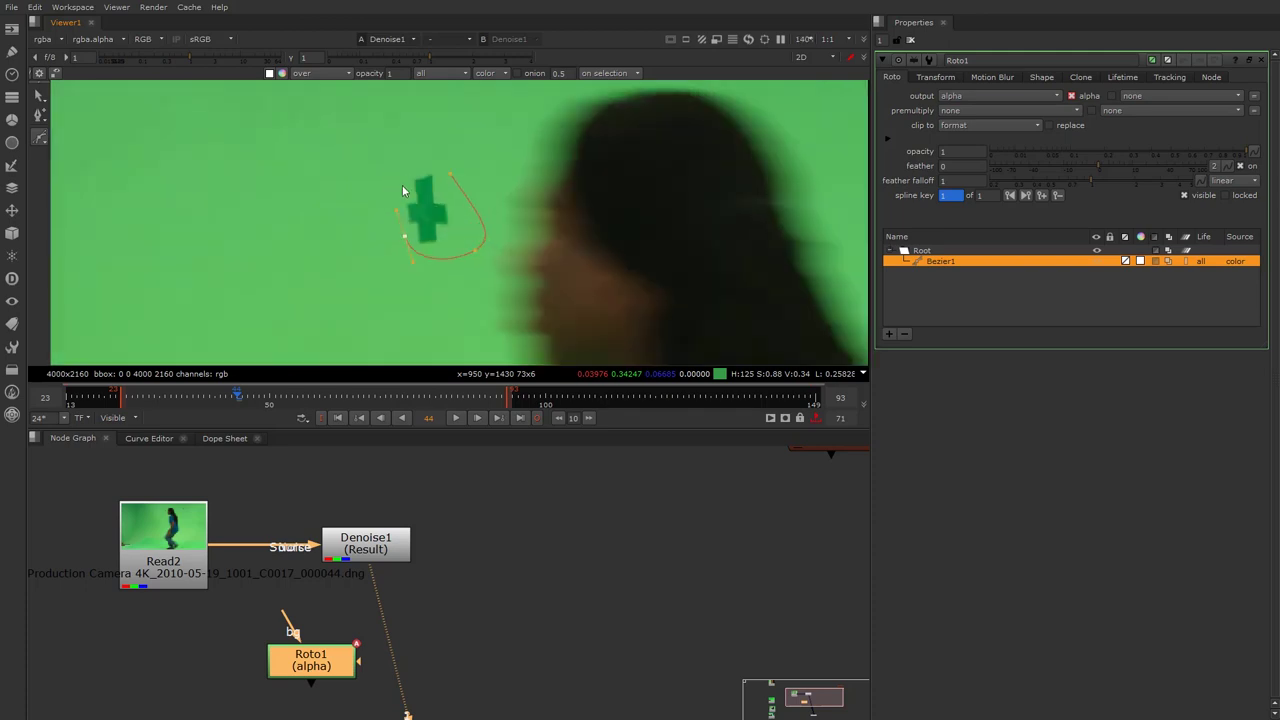
pyautogui.press('q')
pyautogui.scroll(3, 437, 180)
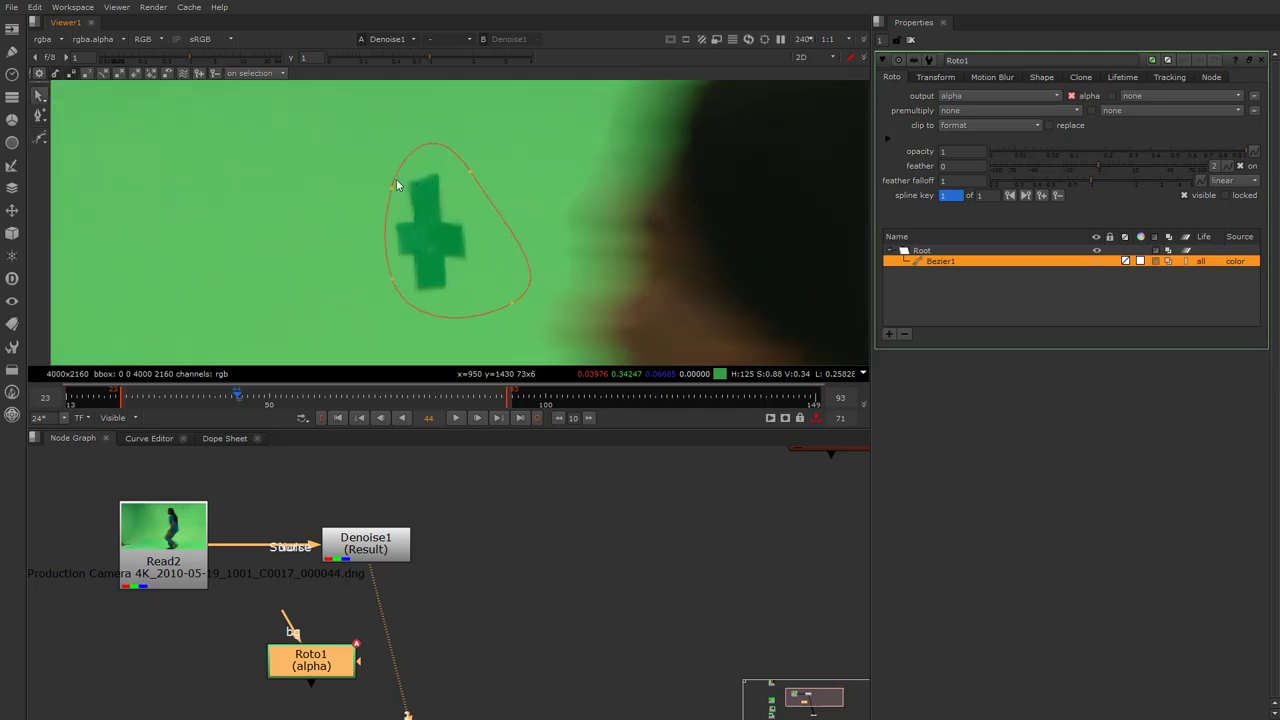
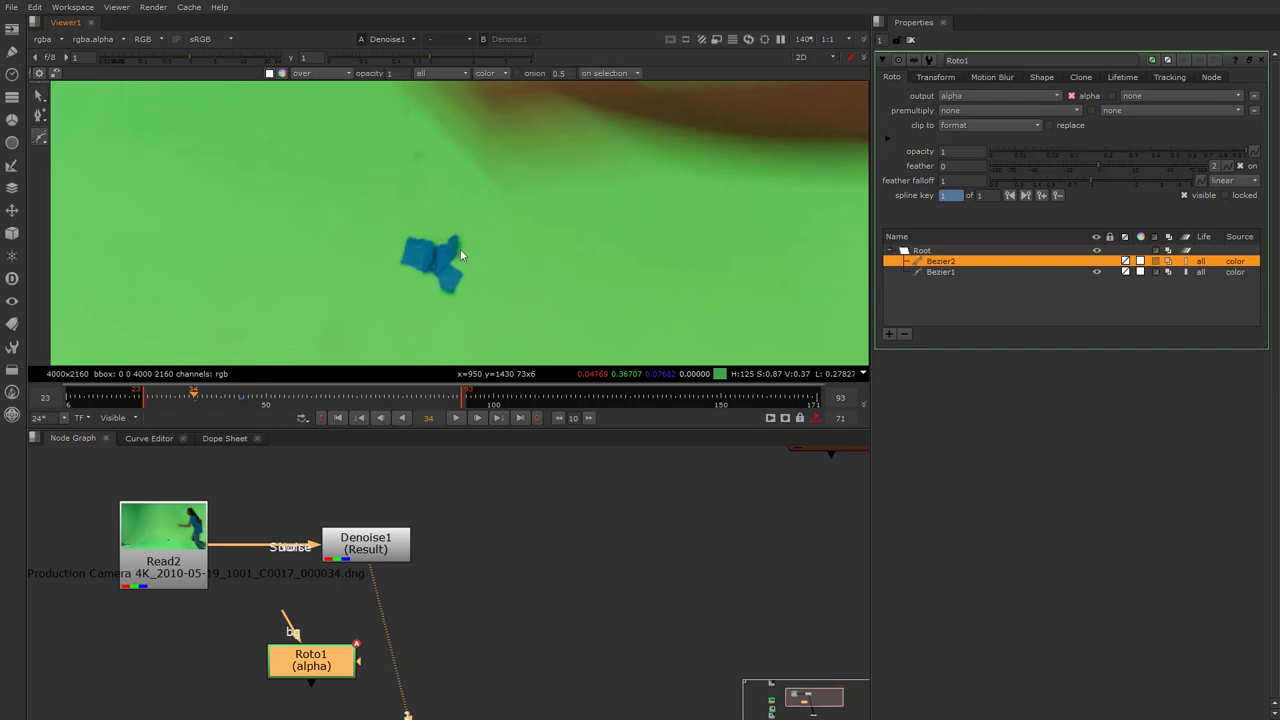
# Step: Draw a closed Bezier shape around the blue marker just below the outstretched hand at frame 34
pyautogui.moveTo(429, 225); pyautogui.dragTo(452, 231)
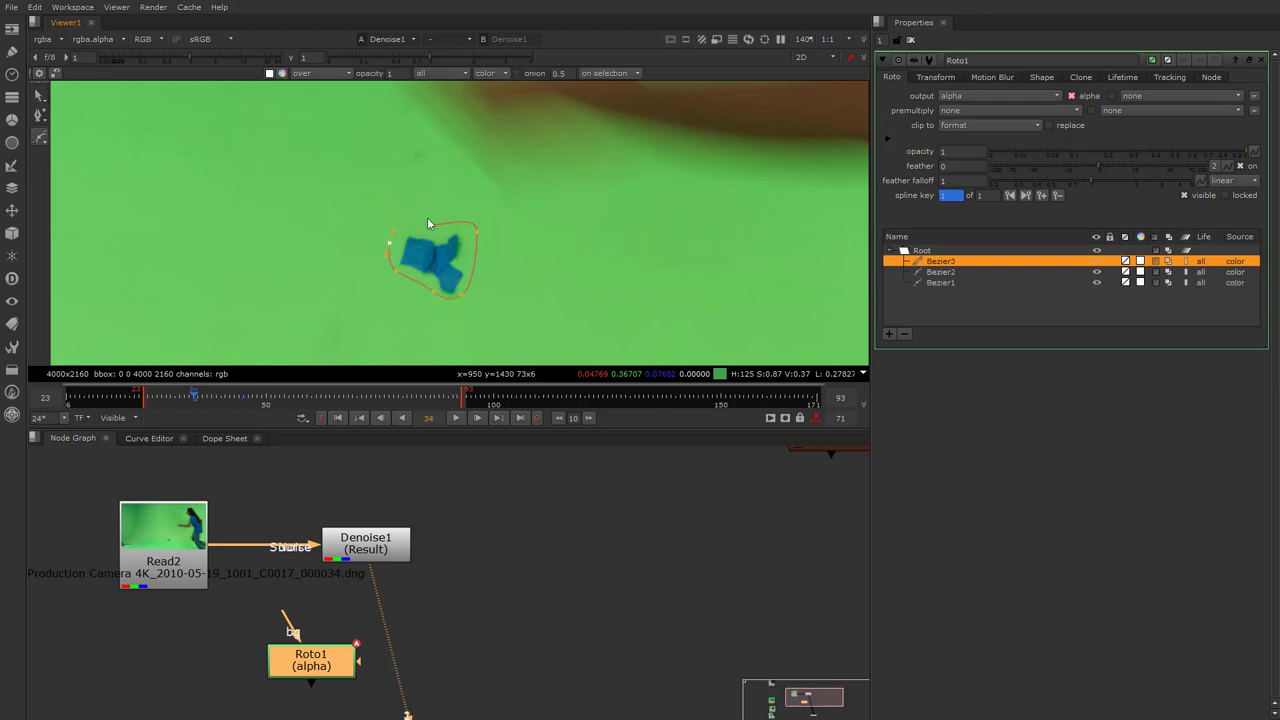
pyautogui.press('Return')
pyautogui.moveTo(471, 232); pyautogui.dragTo(432, 231)
pyautogui.scroll(-5, 330, 255)
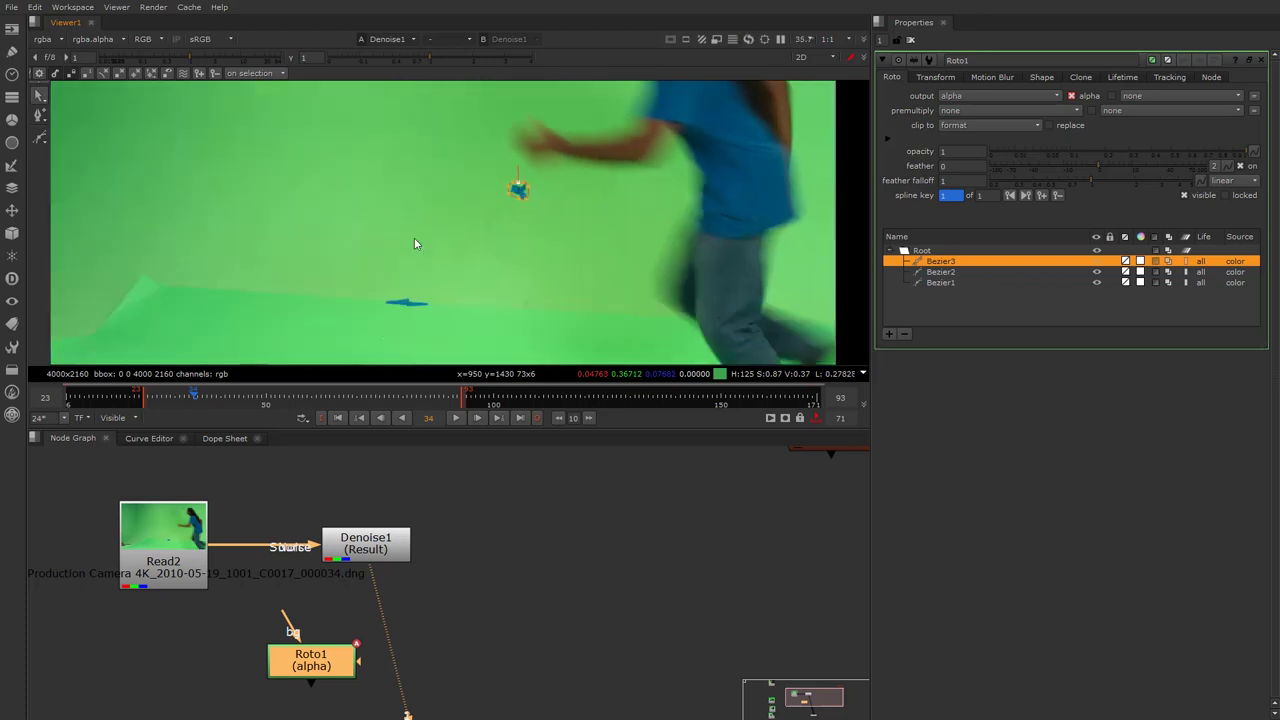
# Step: Draw a closed Bezier shape around the flat blue marker where the green floor meets the wall
pyautogui.click(40, 140)
pyautogui.scroll(4, 369, 253)
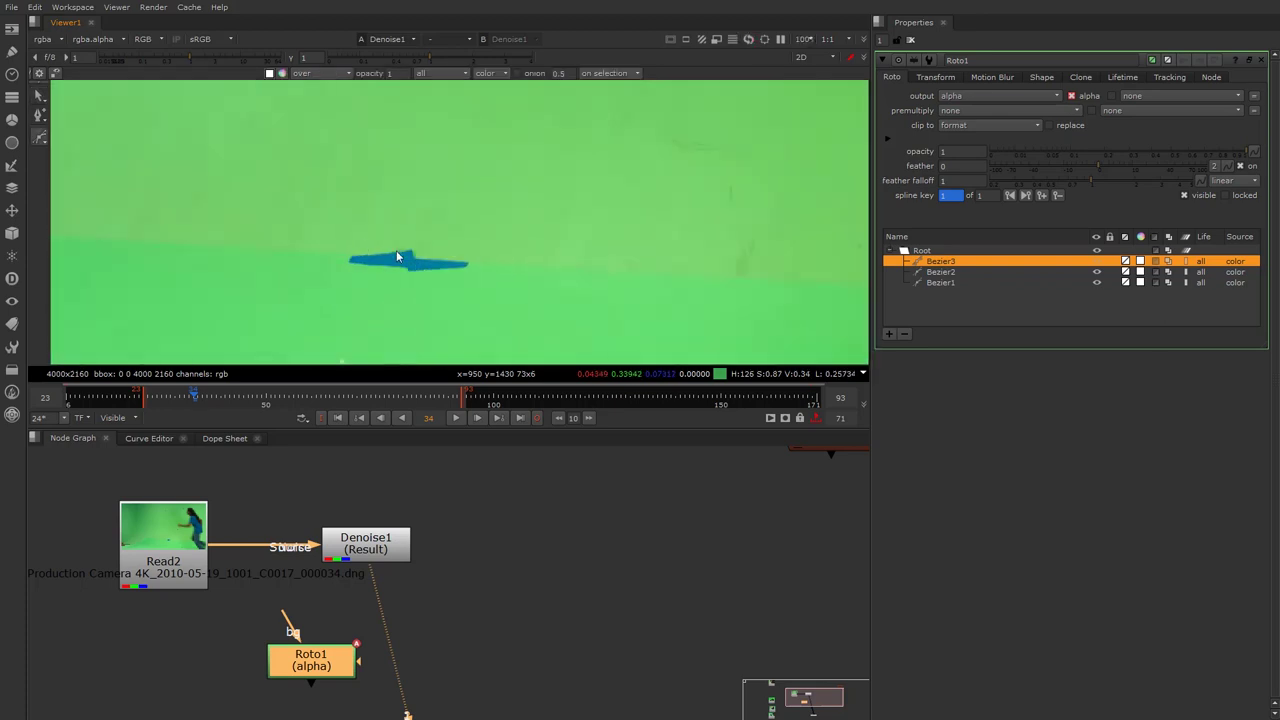
pyautogui.click(355, 241)
pyautogui.click(433, 245)
pyautogui.click(447, 282)
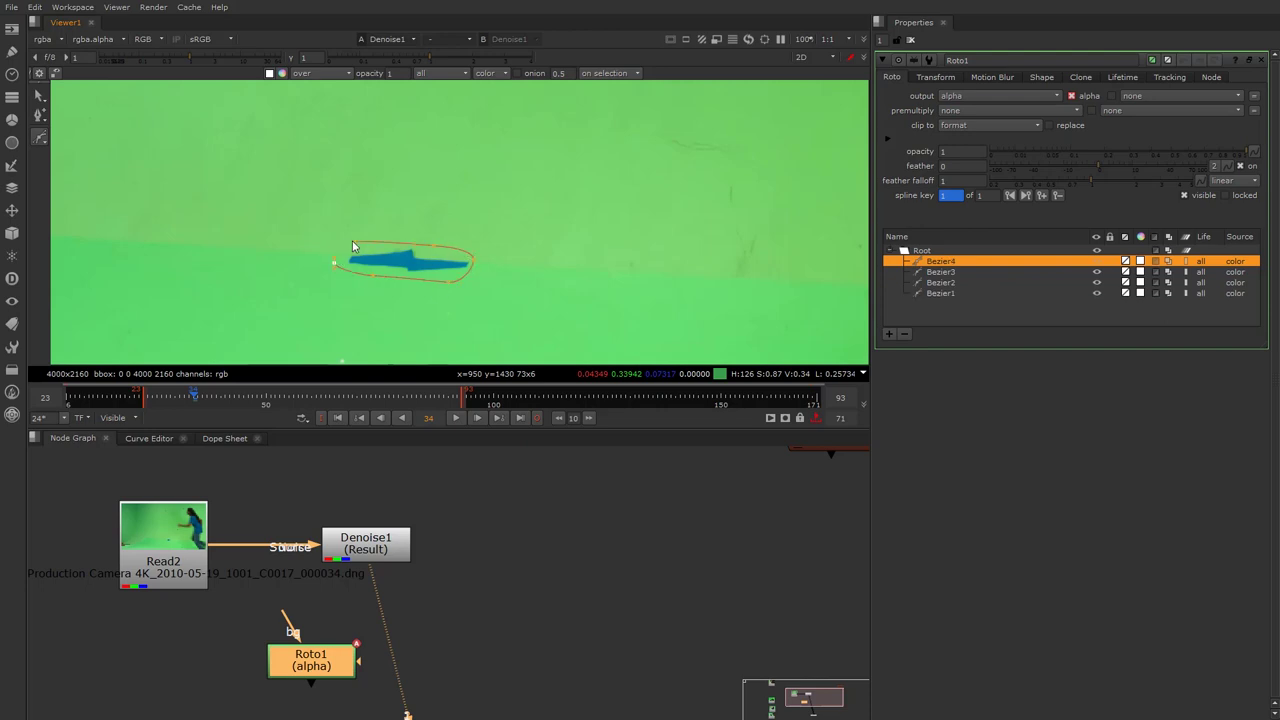
pyautogui.click(354, 241)
# Step: Draw a closed Bezier shape around the raised light-green fold where the screen meets the floor
pyautogui.scroll(-4, 285, 273)
pyautogui.moveTo(63, 278); pyautogui.dragTo(308, 236, button='middle')
pyautogui.scroll(1, 308, 236)
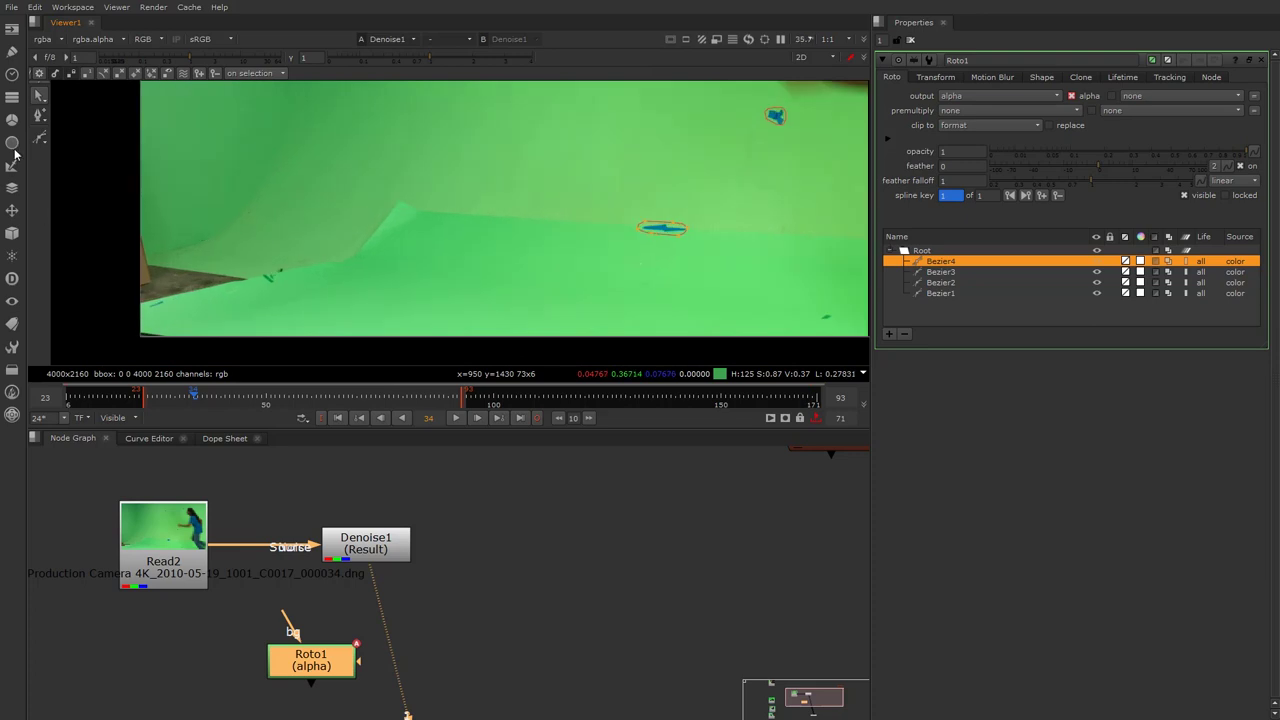
pyautogui.click(40, 137)
pyautogui.scroll(2, 440, 220)
pyautogui.moveTo(349, 283); pyautogui.dragTo(362, 268)
pyautogui.moveTo(433, 210); pyautogui.dragTo(399, 193)
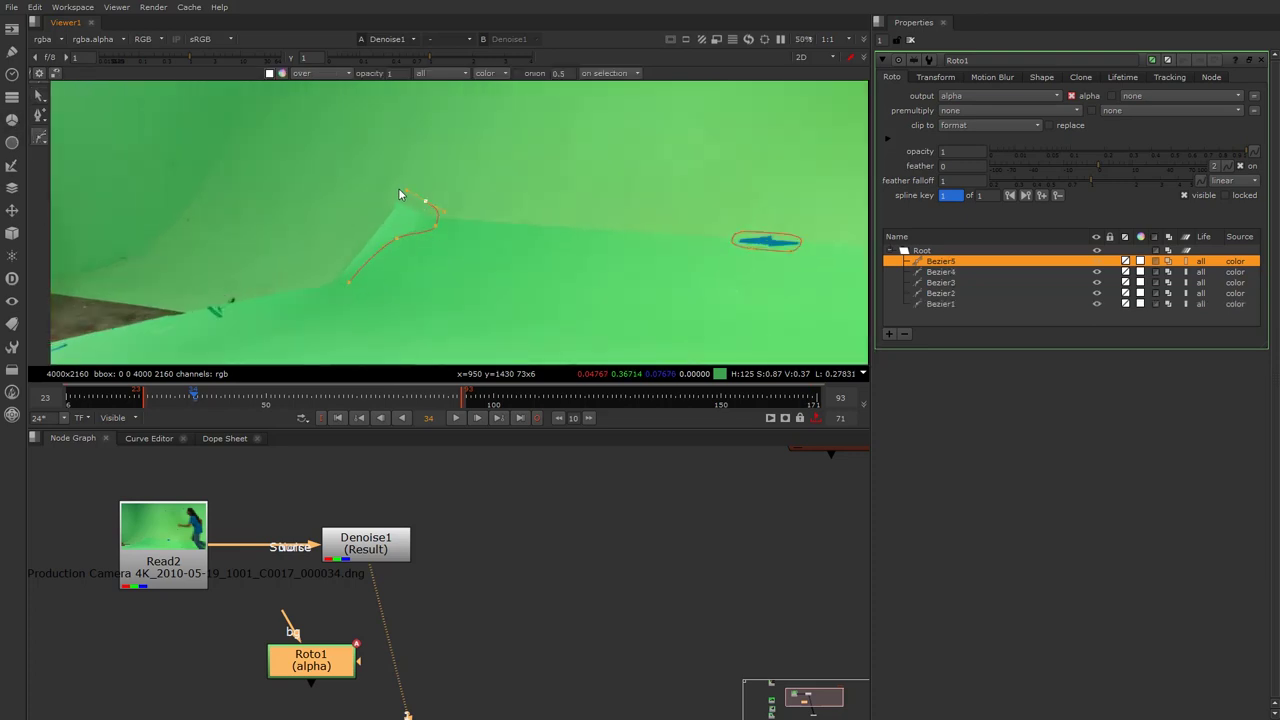
pyautogui.click(349, 283)
# Step: Draw a closed Bezier shape around the dark green marks beside the uncovered strip of floor
pyautogui.moveTo(208, 334); pyautogui.dragTo(358, 302, button='middle')
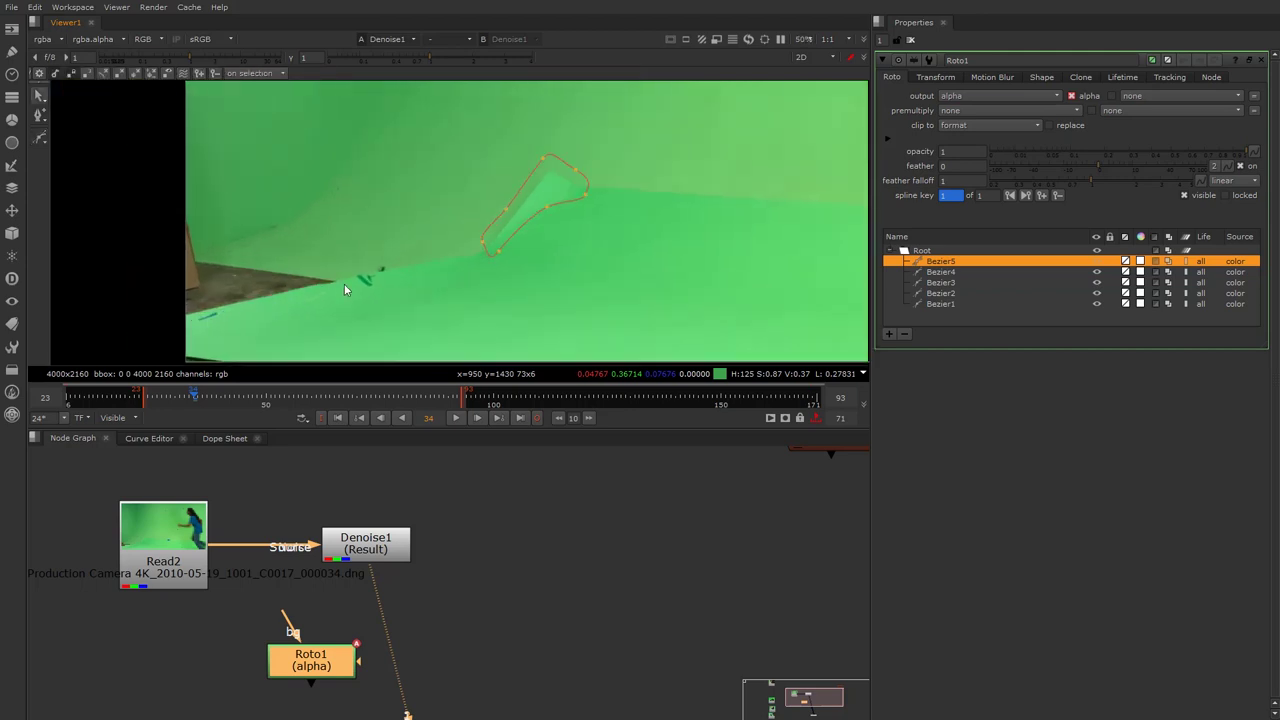
pyautogui.scroll(3, 178, 210)
pyautogui.click(40, 137)
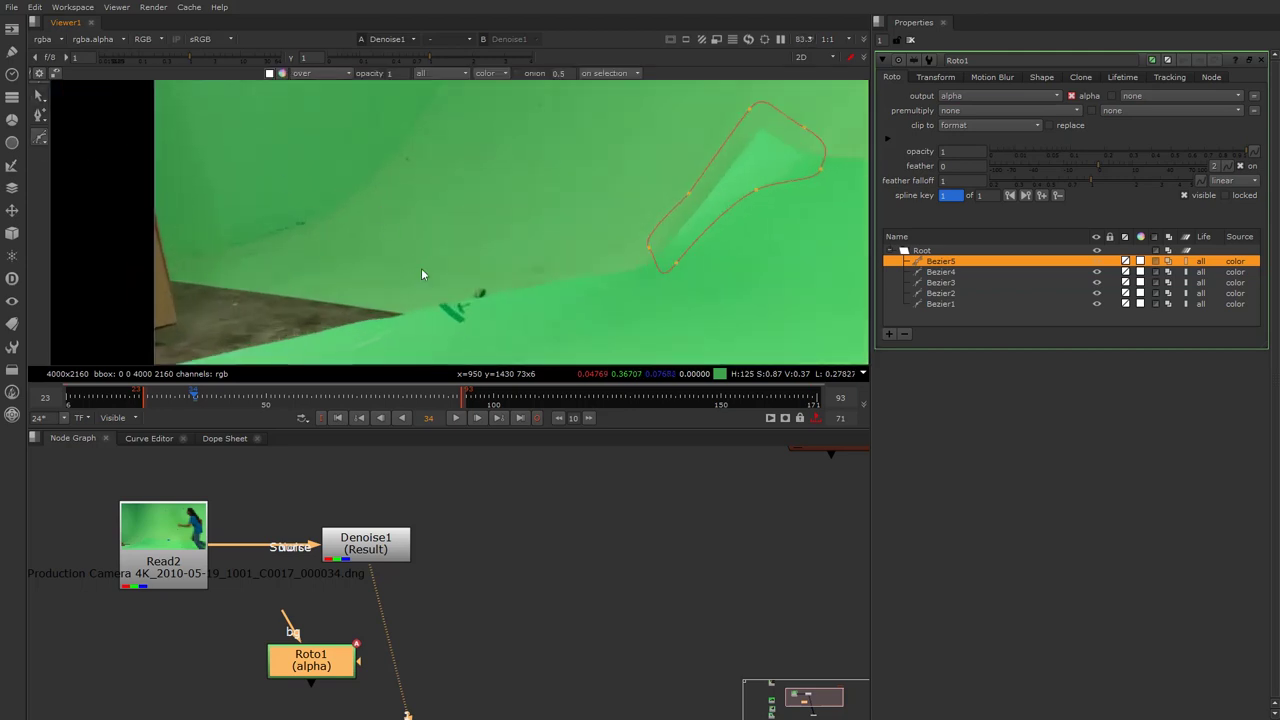
pyautogui.scroll(2, 401, 249)
pyautogui.click(423, 269)
pyautogui.click(409, 242)
pyautogui.click(437, 234)
pyautogui.moveTo(460, 227); pyautogui.dragTo(460, 220)
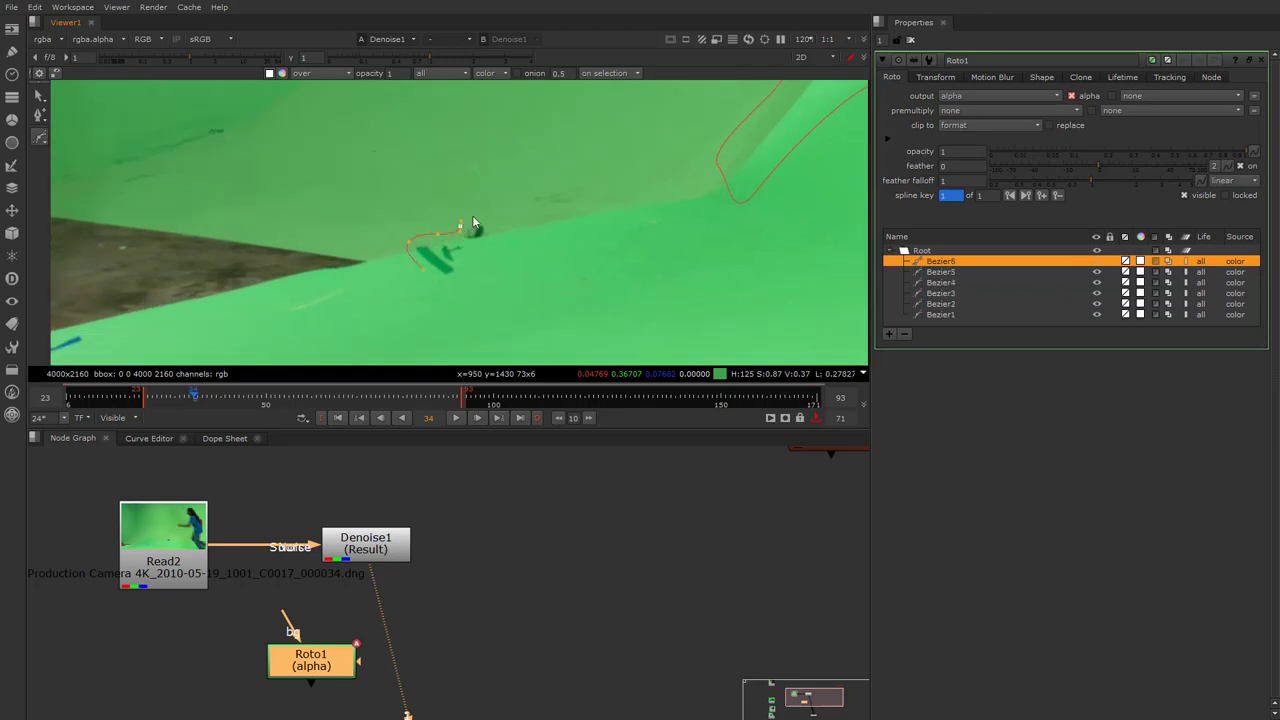
pyautogui.click(463, 267)
pyautogui.click(445, 277)
pyautogui.click(423, 268)
# Step: Draw a closed Bezier shape around the small blue mark at the plate's lower-left corner
pyautogui.scroll(-1, 237, 300)
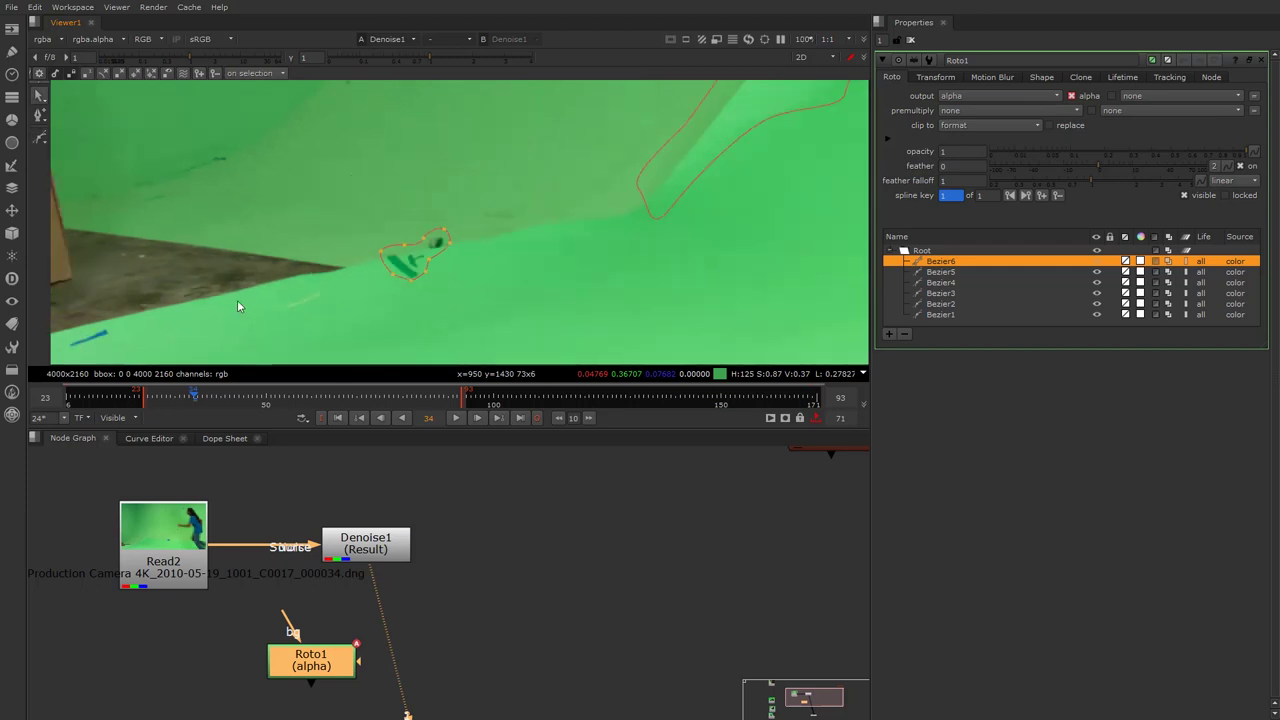
pyautogui.moveTo(237, 300); pyautogui.dragTo(423, 190, button='middle')
pyautogui.click(40, 137)
pyautogui.scroll(3, 259, 250)
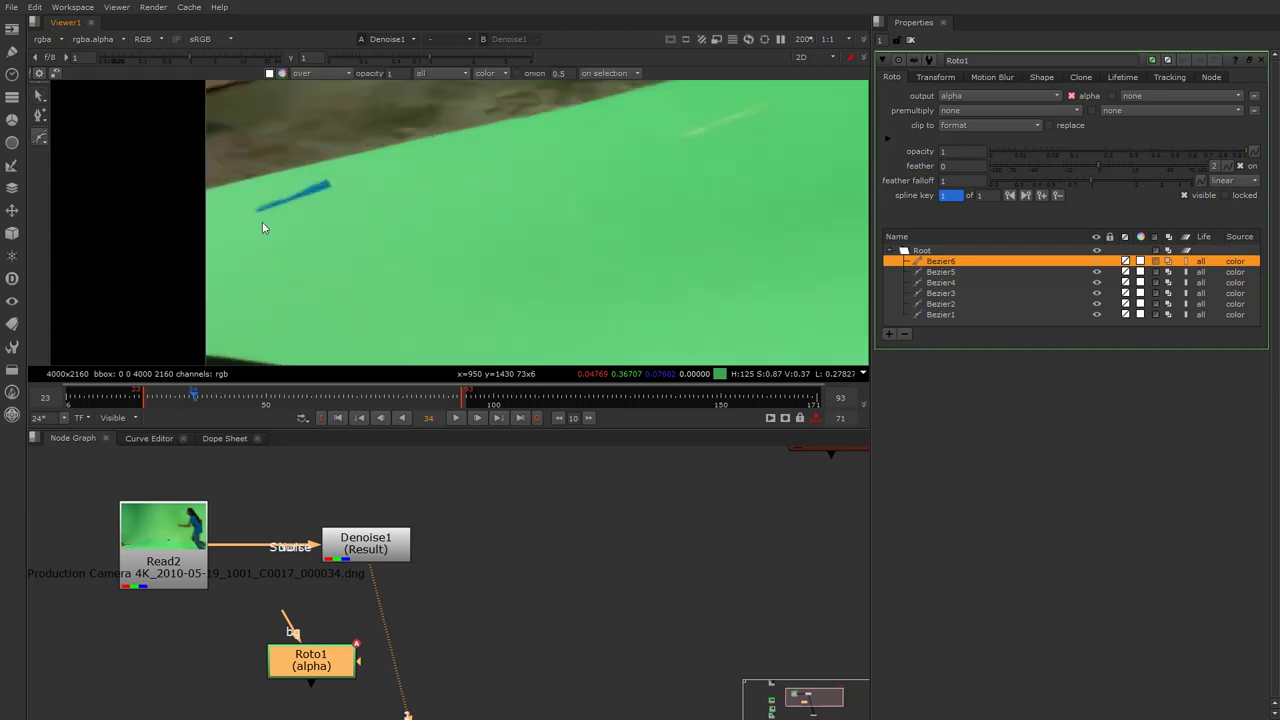
pyautogui.moveTo(262, 222); pyautogui.dragTo(276, 212)
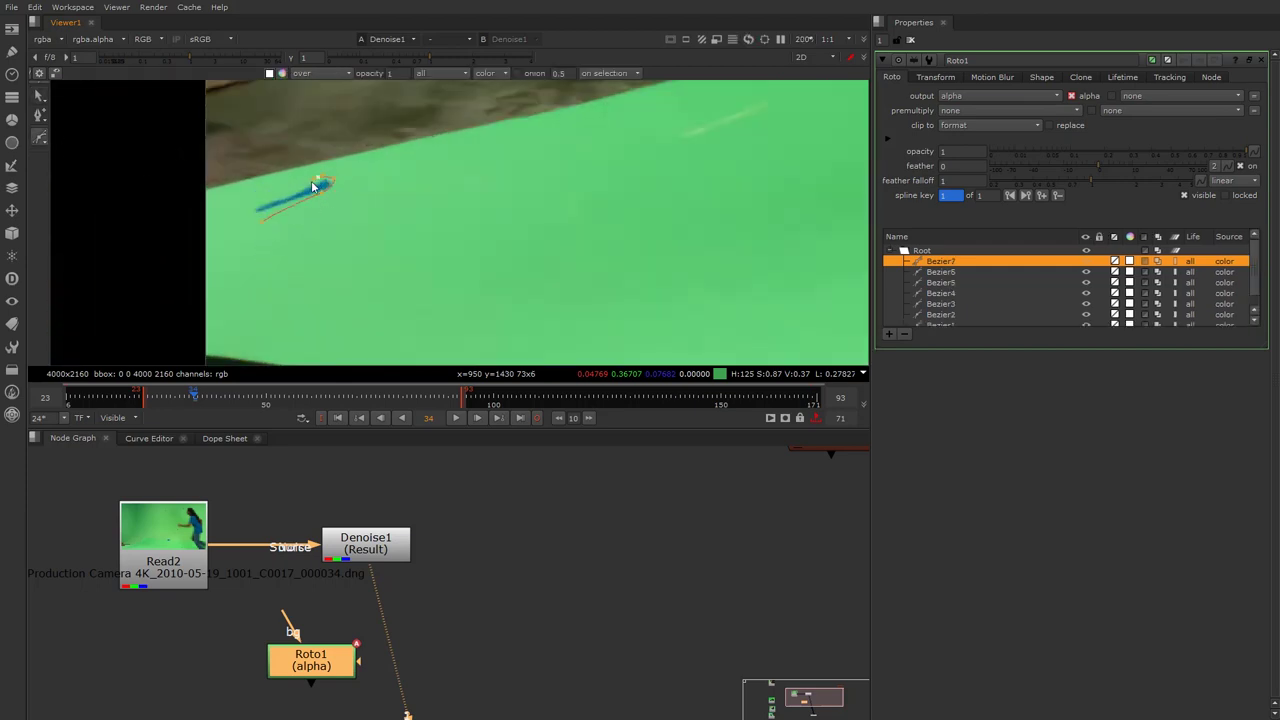
pyautogui.click(259, 228)
# Step: Check the marker shapes against the plate at frames 82, 41 and 62, looking closely at the green cross
pyautogui.scroll(-6, 449, 220)
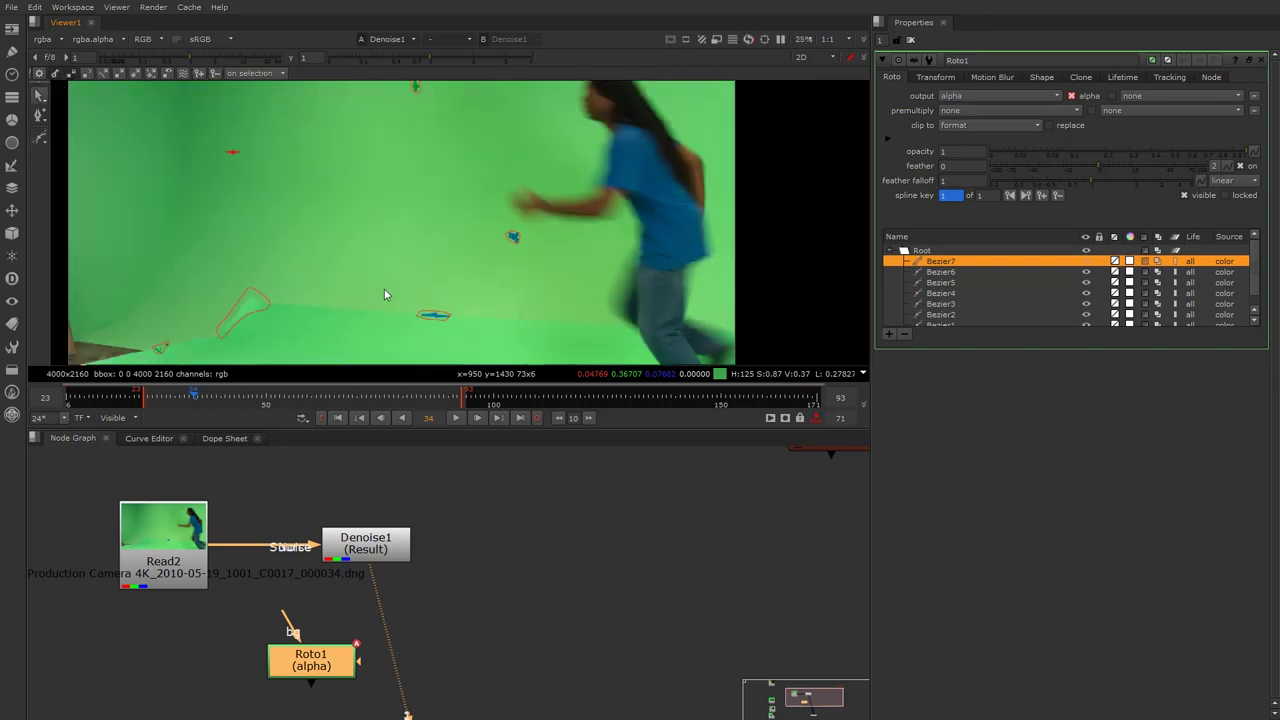
pyautogui.scroll(-2, 384, 300)
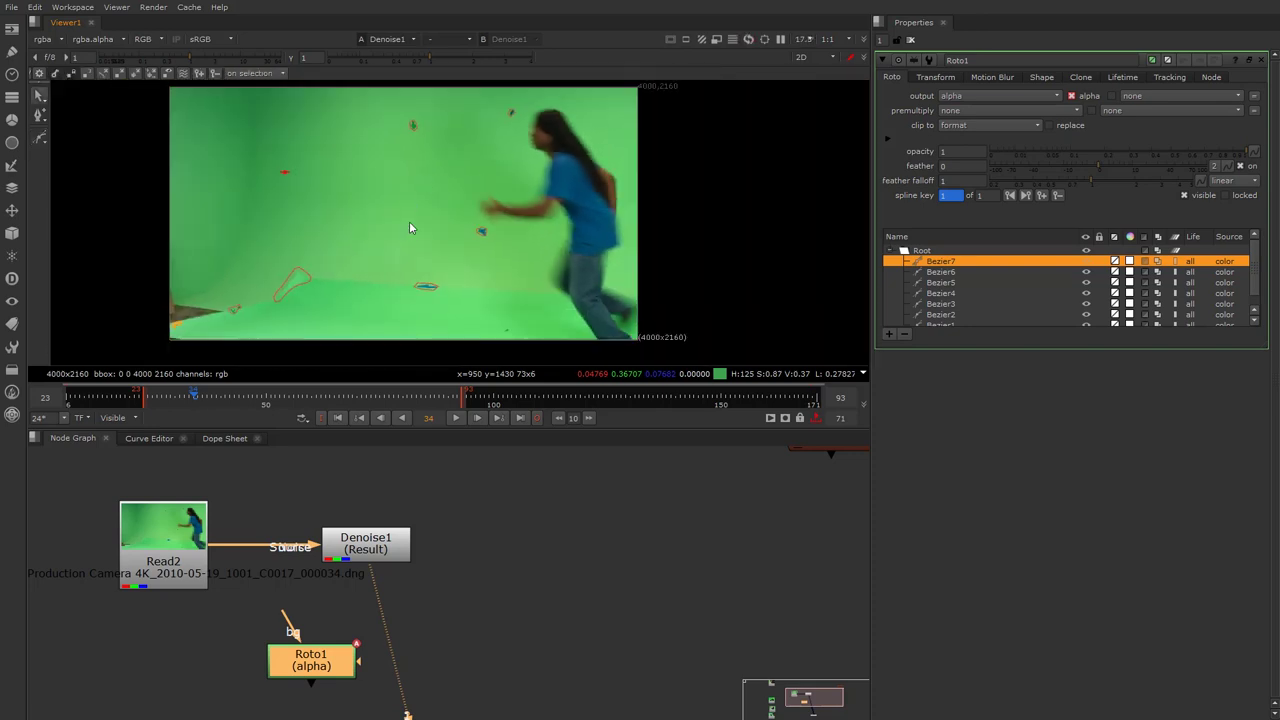
pyautogui.click(413, 400)
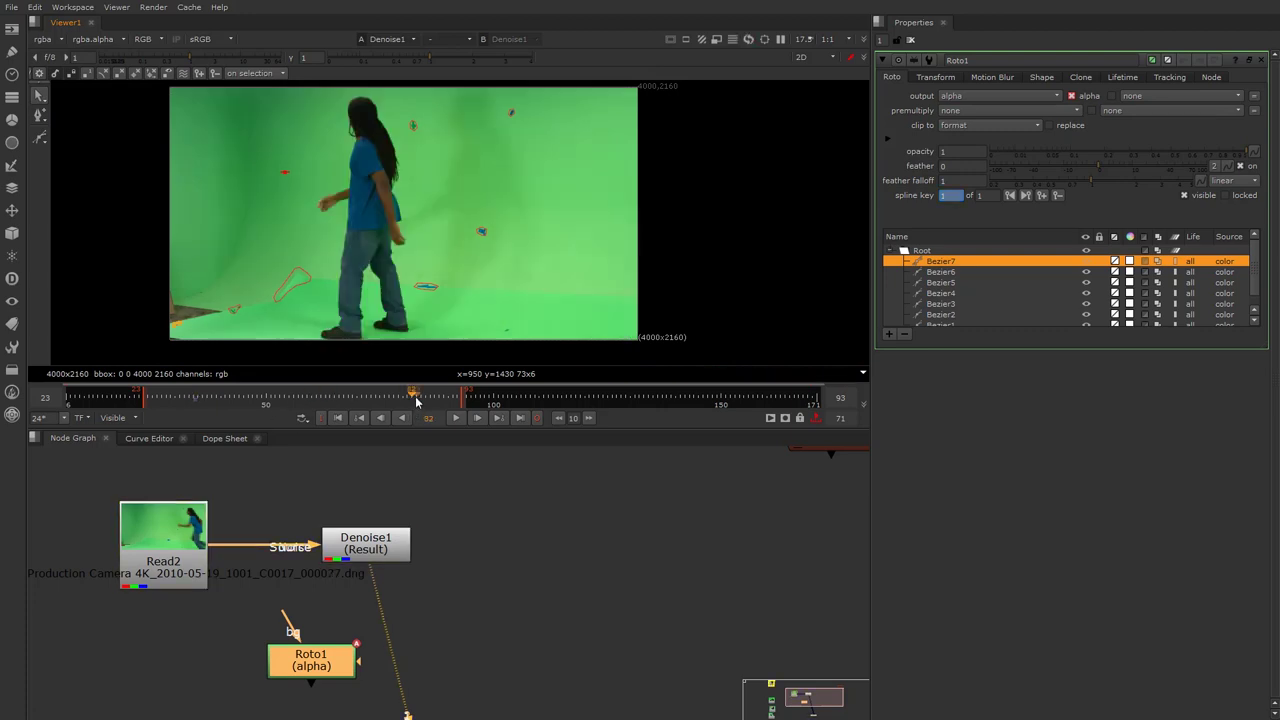
pyautogui.click(226, 397)
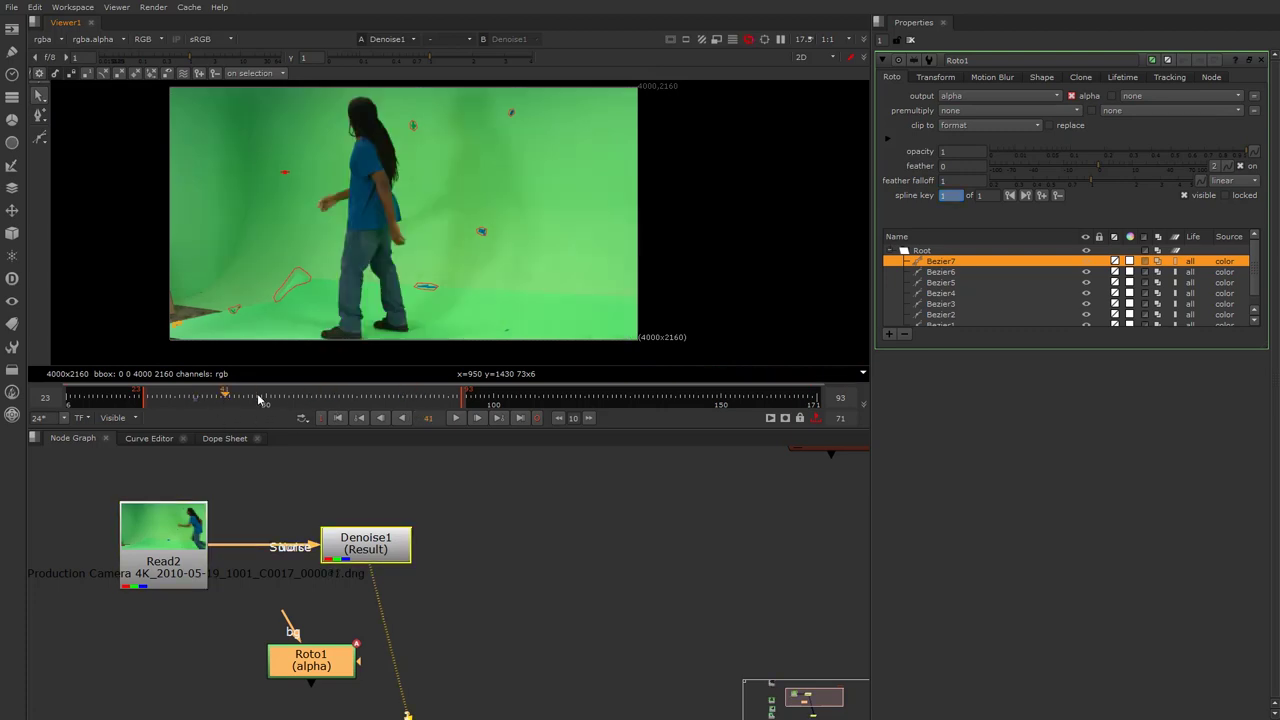
pyautogui.click(320, 397)
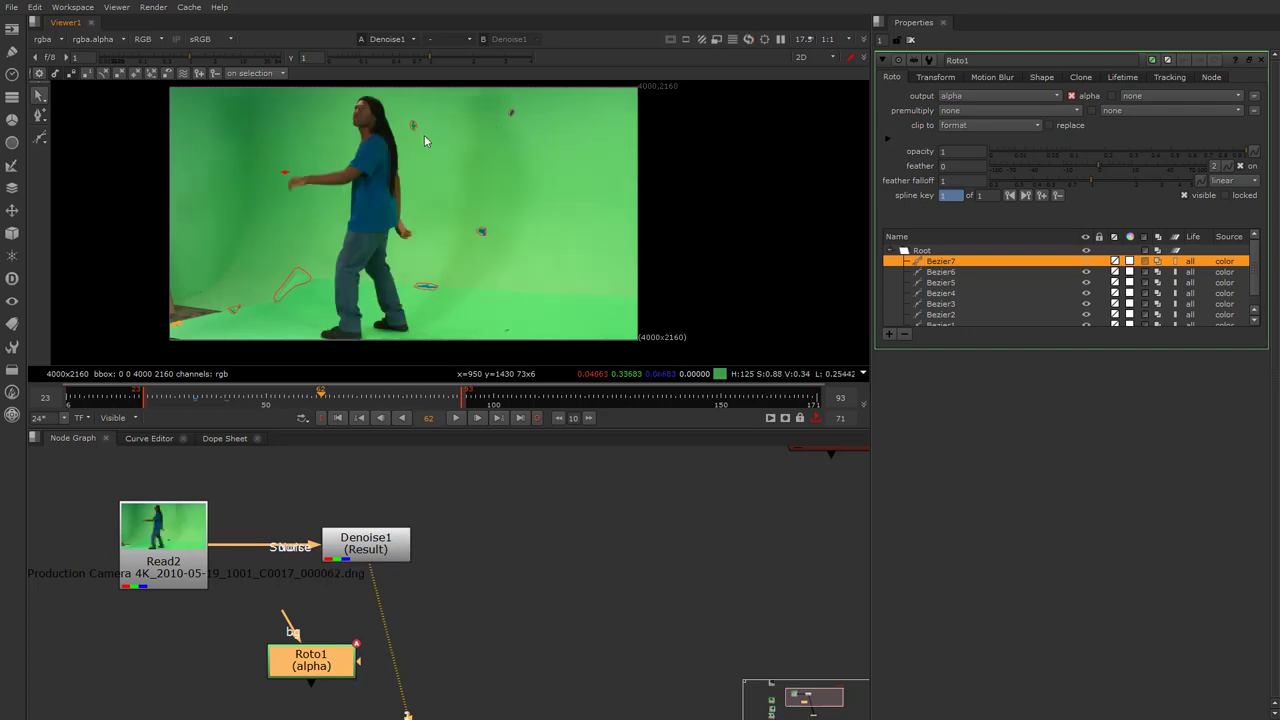
pyautogui.moveTo(375, 207); pyautogui.dragTo(438, 208, button='middle')
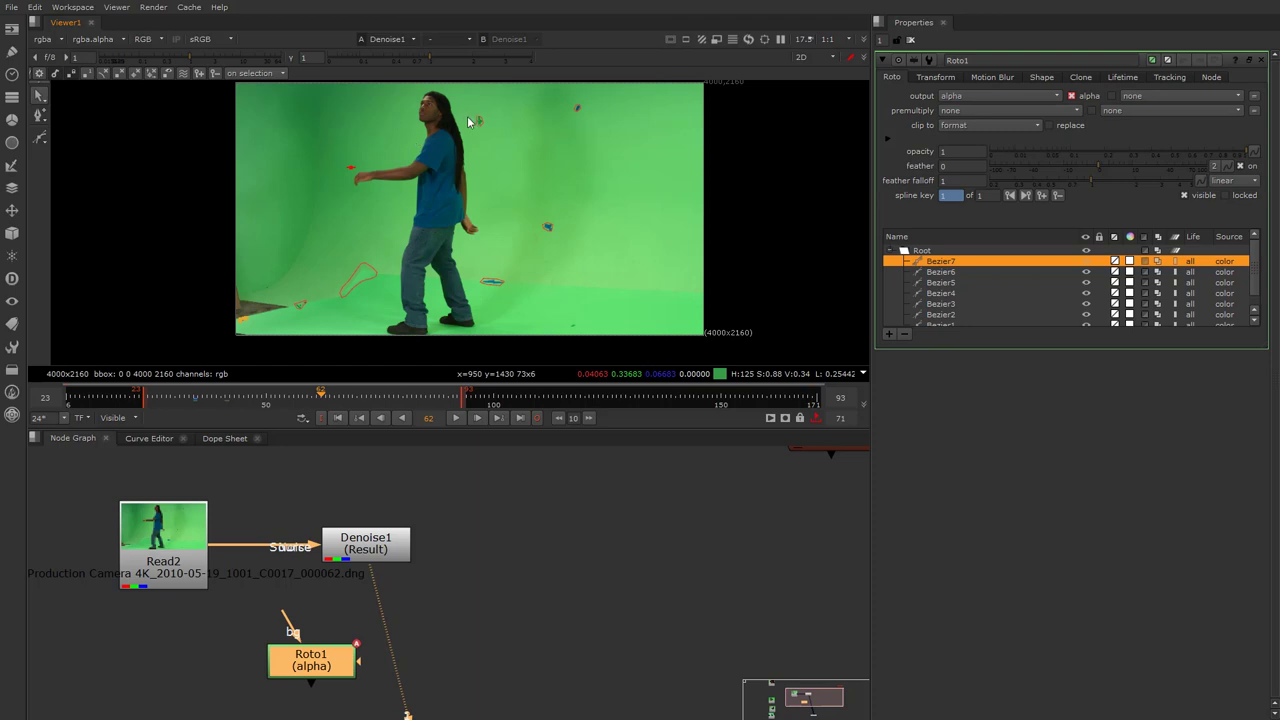
pyautogui.scroll(6, 468, 114)
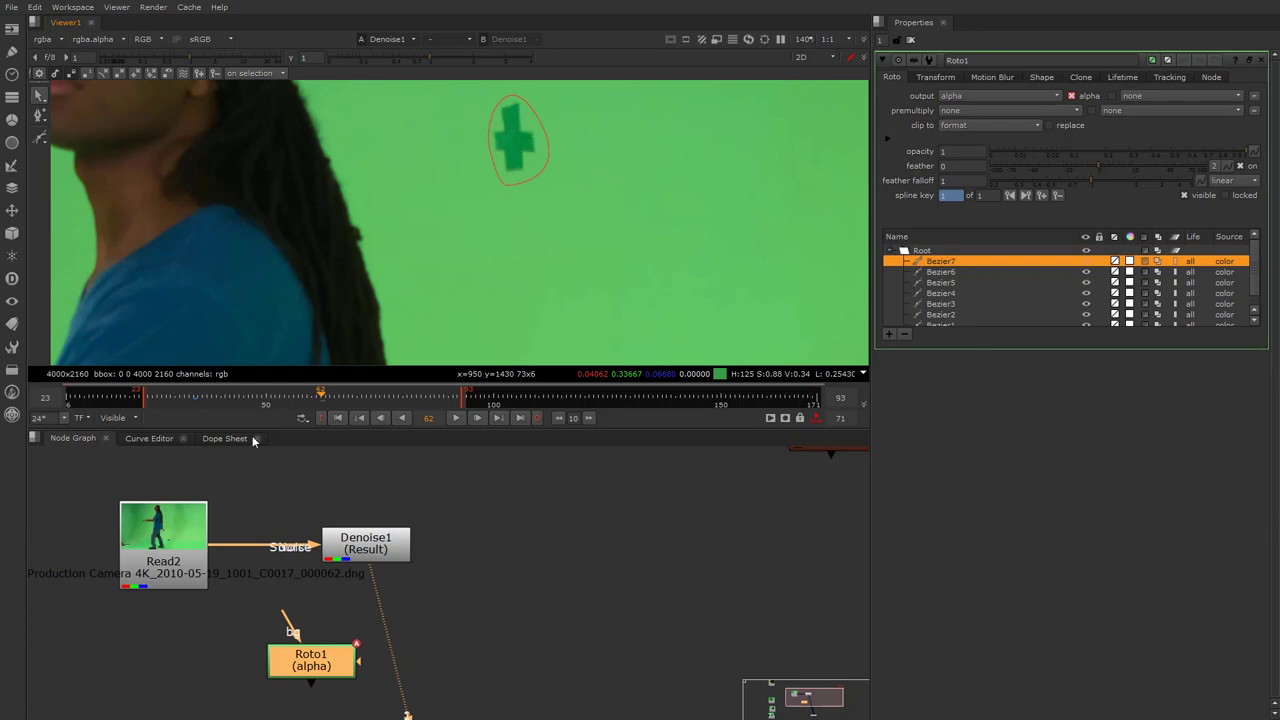
# Step: Add an unconnected Invert node and place it beside Roto1
pyautogui.scroll(-2, 384, 604)
pyautogui.moveTo(396, 592); pyautogui.dragTo(420, 515, button='middle')
pyautogui.moveTo(366, 568); pyautogui.dragTo(263, 617)
pyautogui.click(318, 650)
pyautogui.press('Tab')
pyautogui.write('in')
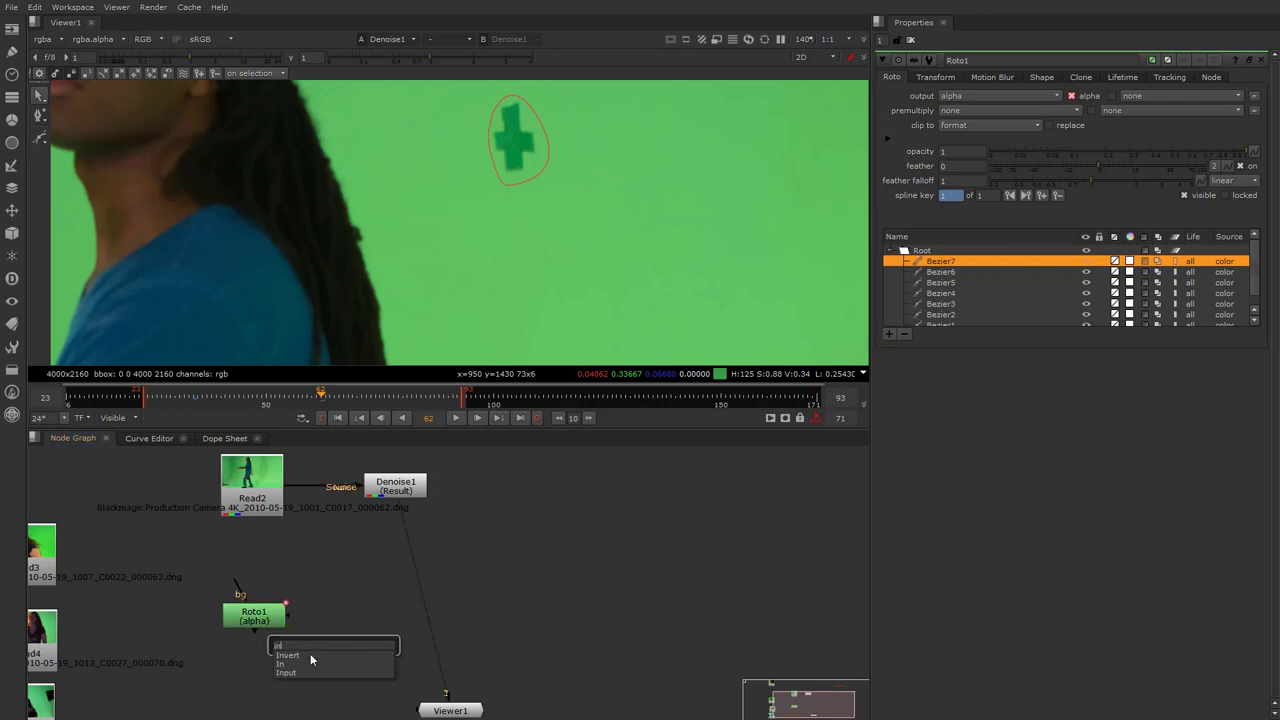
pyautogui.click(310, 656)
pyautogui.moveTo(322, 650); pyautogui.dragTo(358, 621)
# Step: View Roto1 and display its alpha channel to examine the masked shapes
pyautogui.click(243, 612)
pyautogui.press('1')
pyautogui.press('a')
pyautogui.scroll(-11, 458, 237)
pyautogui.moveTo(426, 273); pyautogui.dragTo(450, 166, button='middle')
pyautogui.scroll(-1, 450, 229)
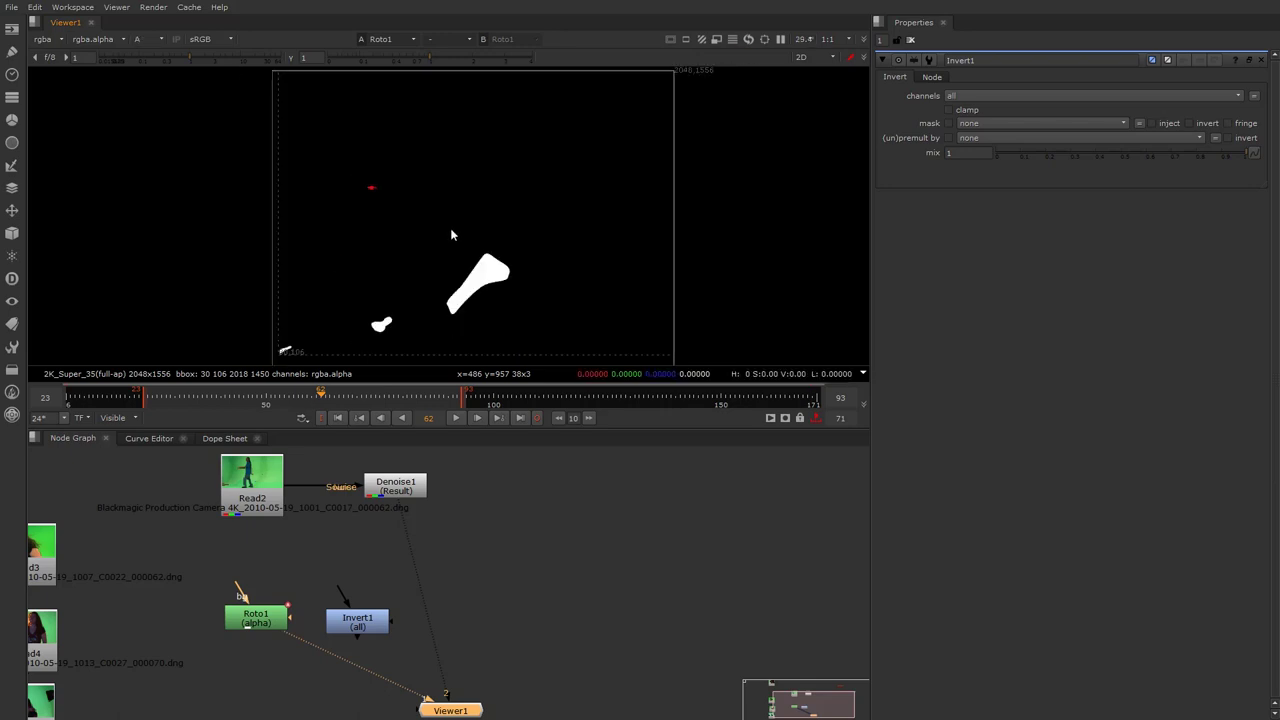
pyautogui.scroll(-2, 451, 234)
pyautogui.scroll(3, 408, 636)
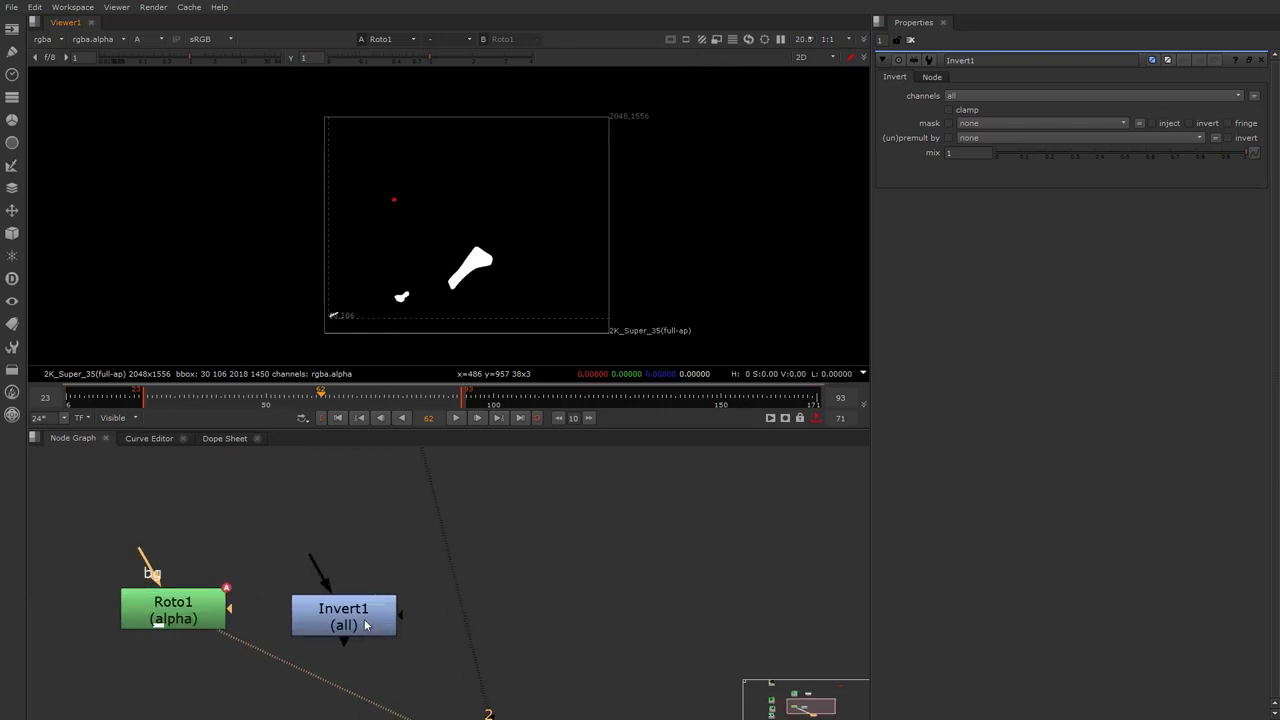
# Step: View Invert1 and connect its input to Roto1 to invert the marker matte
pyautogui.press('1')
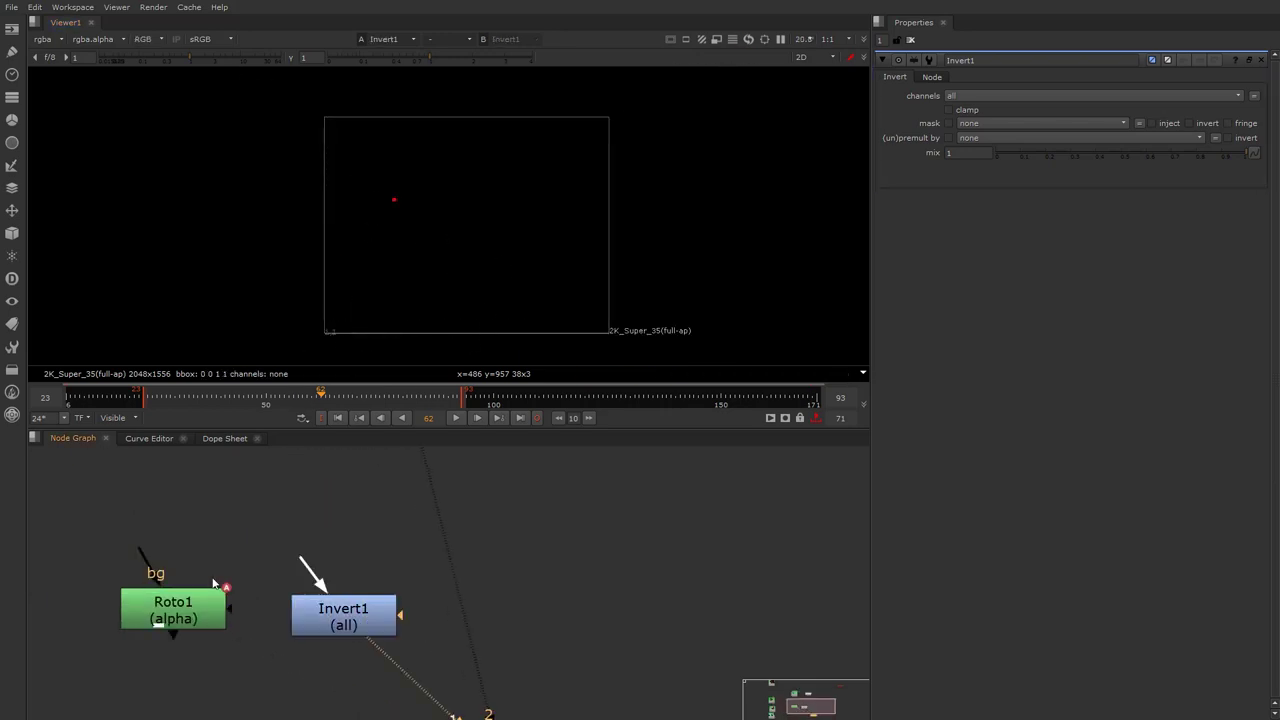
pyautogui.moveTo(312, 566); pyautogui.dragTo(180, 608)
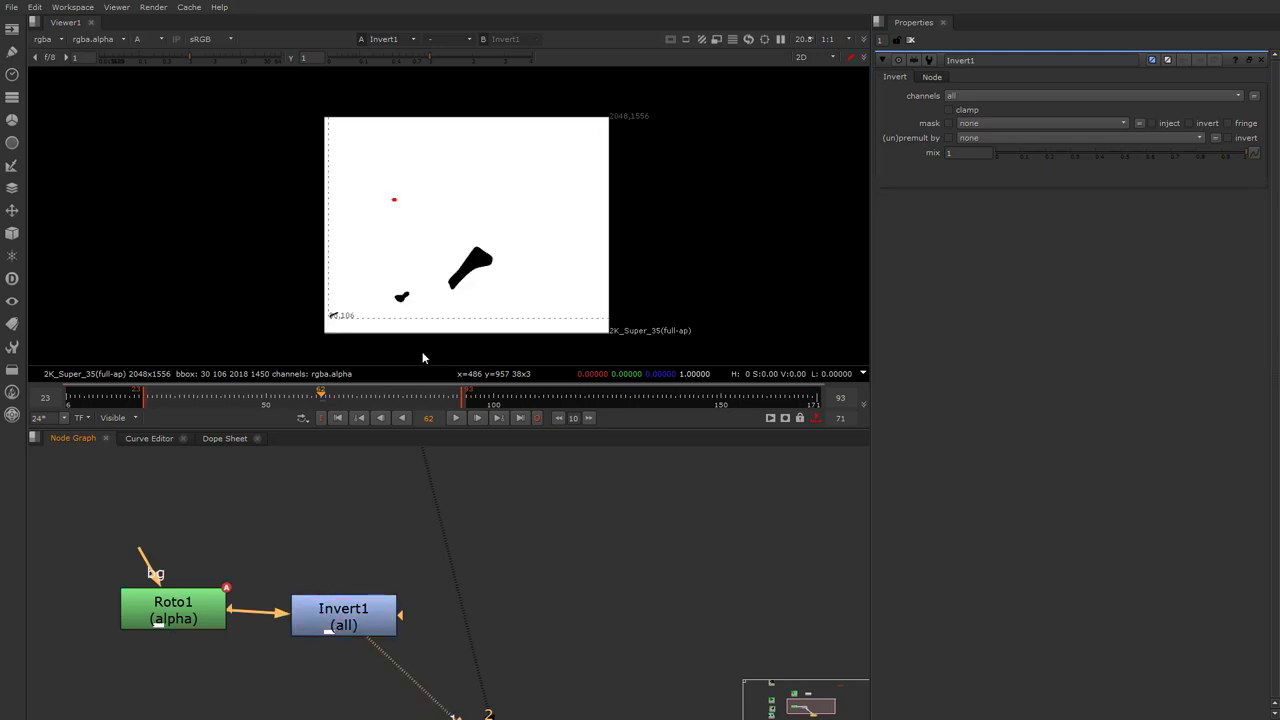
pyautogui.scroll(-2, 426, 284)
pyautogui.scroll(3, 426, 284)
pyautogui.scroll(2, 424, 284)
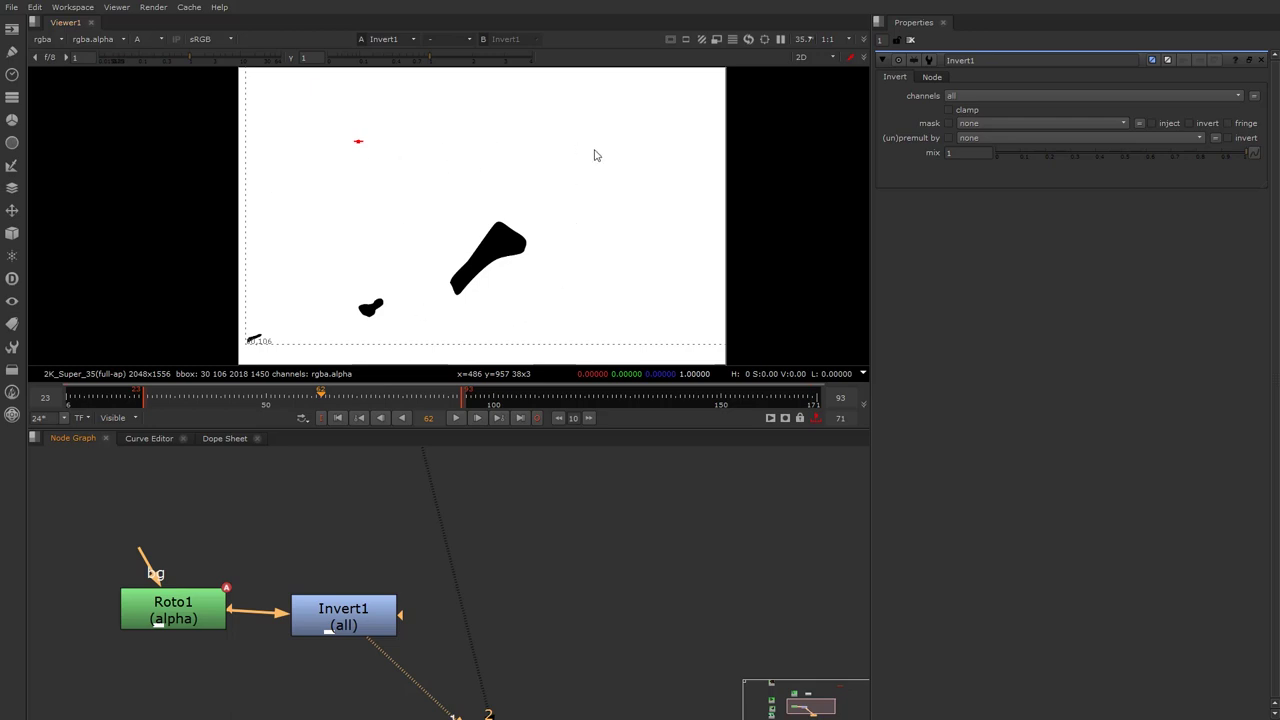
pyautogui.scroll(-1, 500, 250)
pyautogui.scroll(3, 545, 203)
pyautogui.scroll(-3, 450, 240)
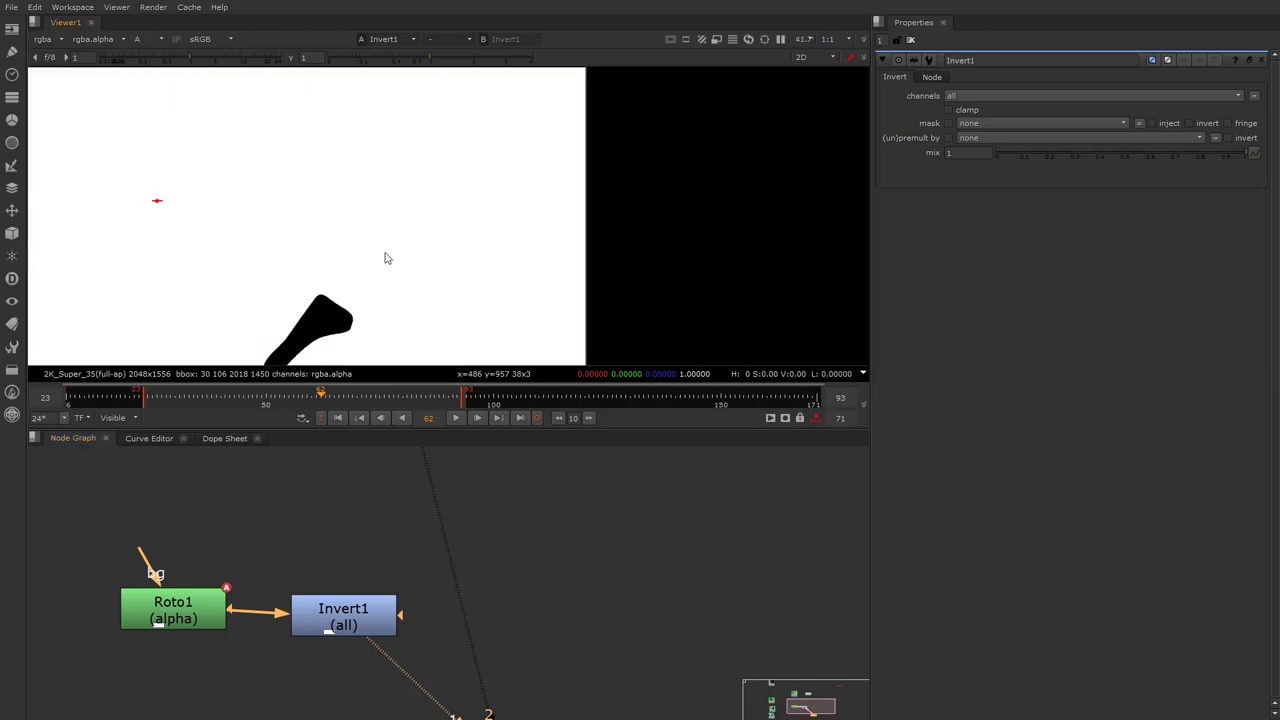
# Step: Set the project's full size format to 4000x2160
pyautogui.click(335, 605)
pyautogui.click(333, 540)
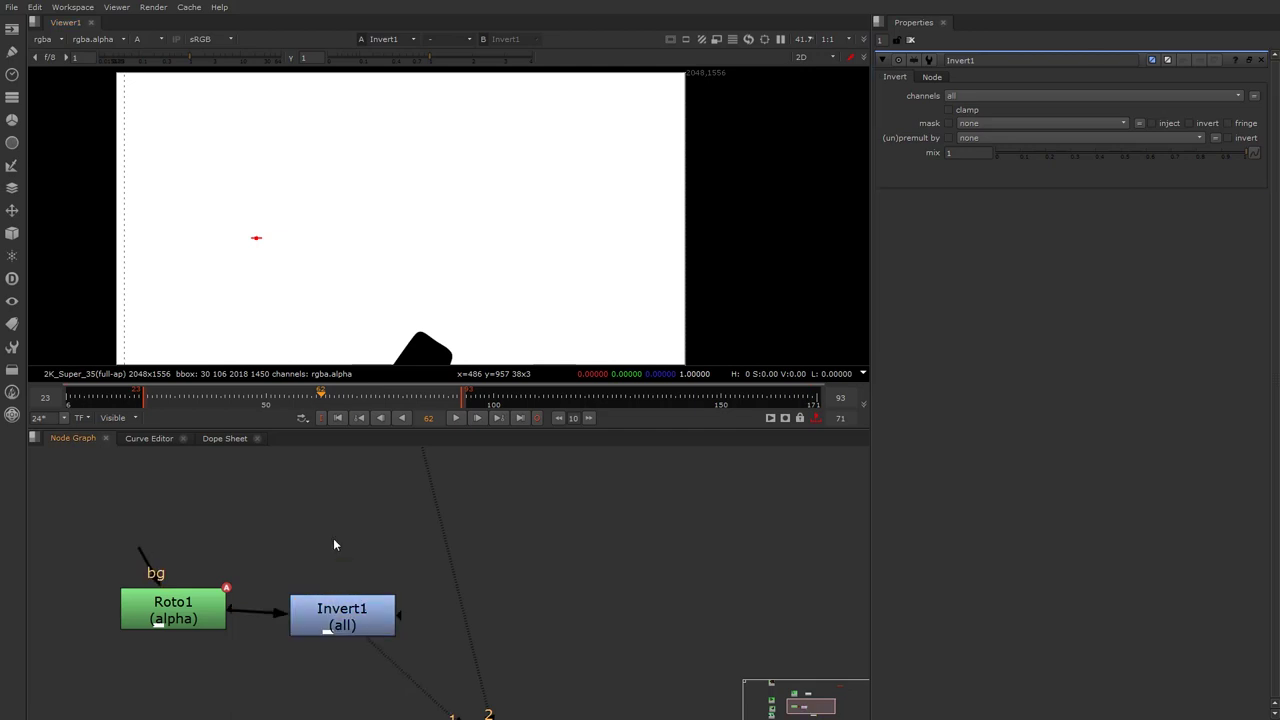
pyautogui.press('s')
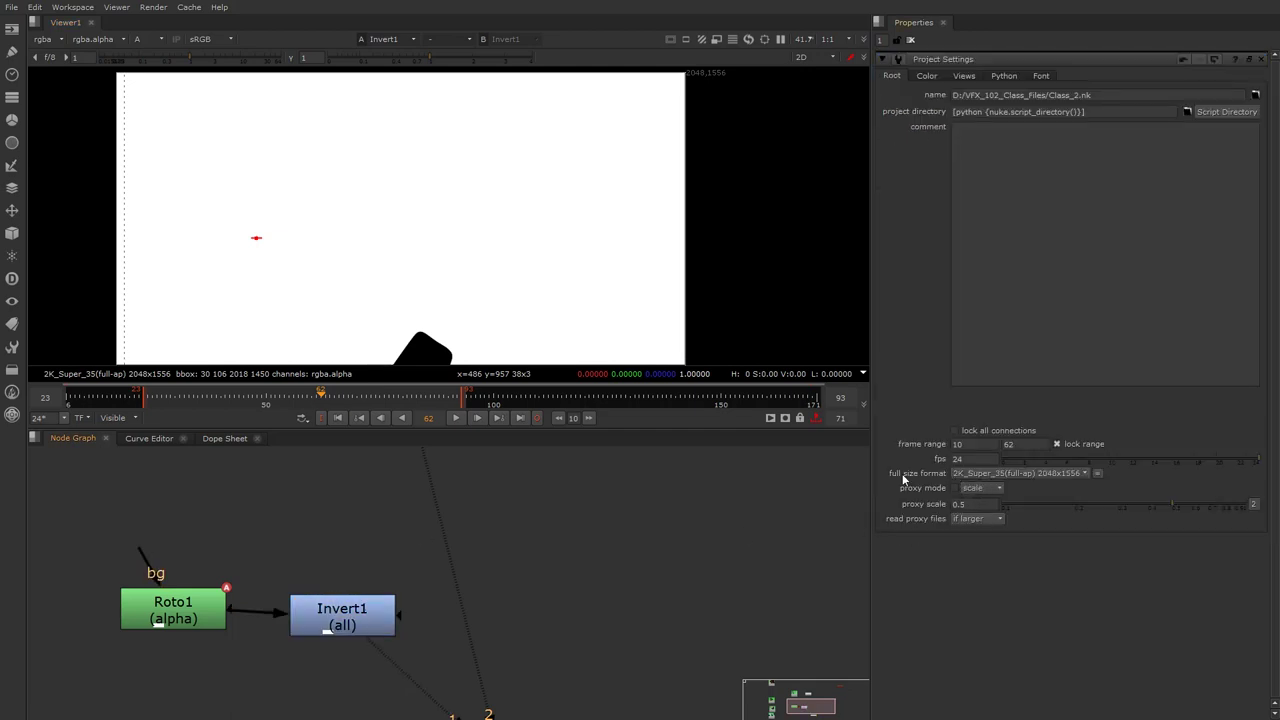
pyautogui.click(978, 474)
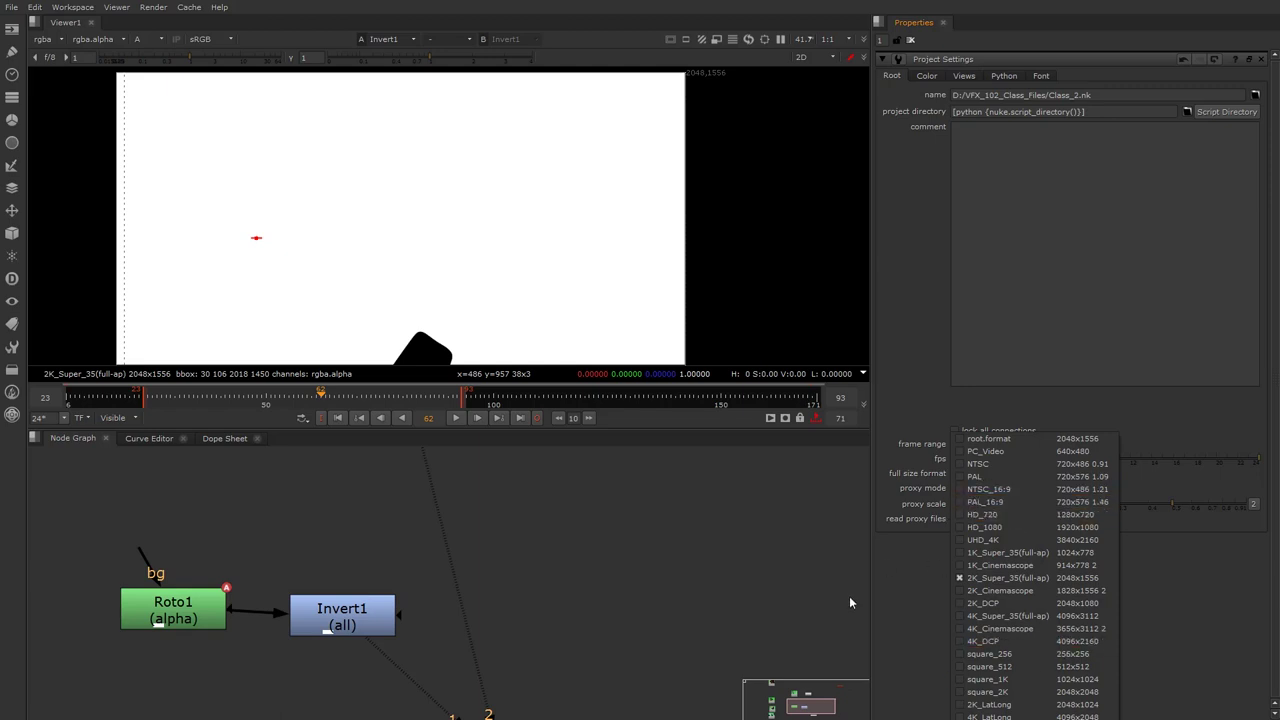
pyautogui.press('Escape')
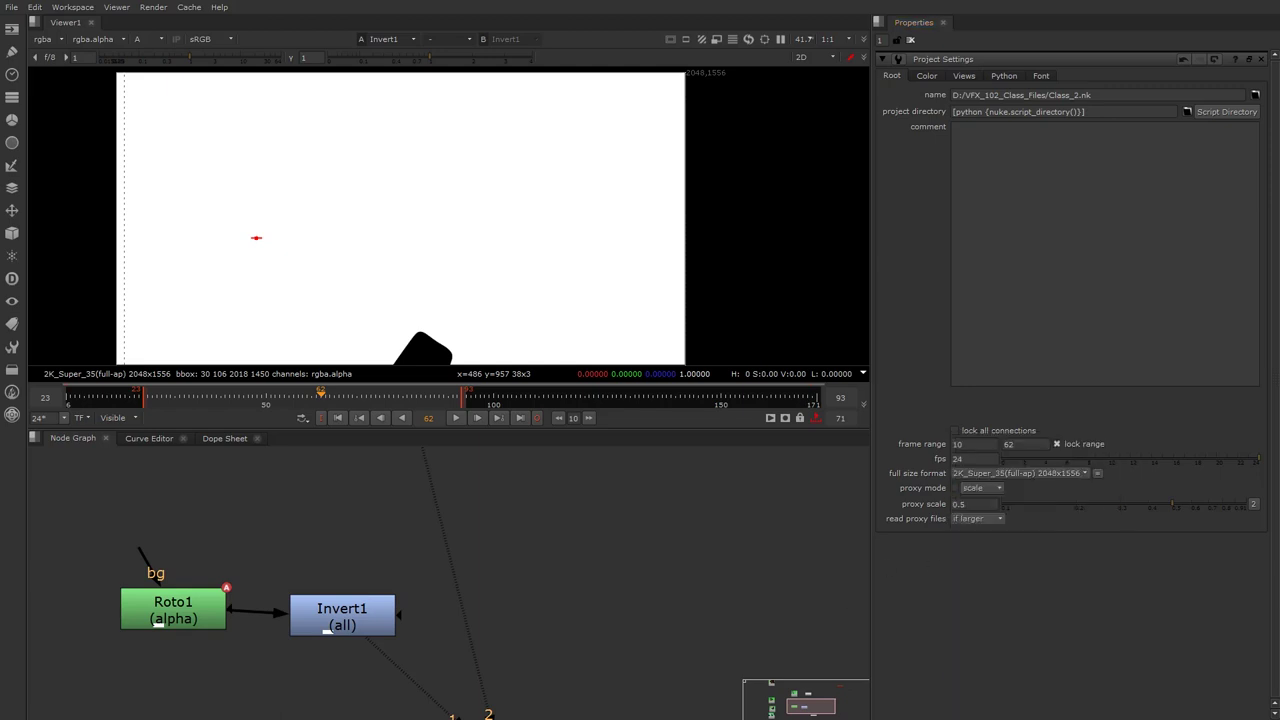
pyautogui.click(1033, 474)
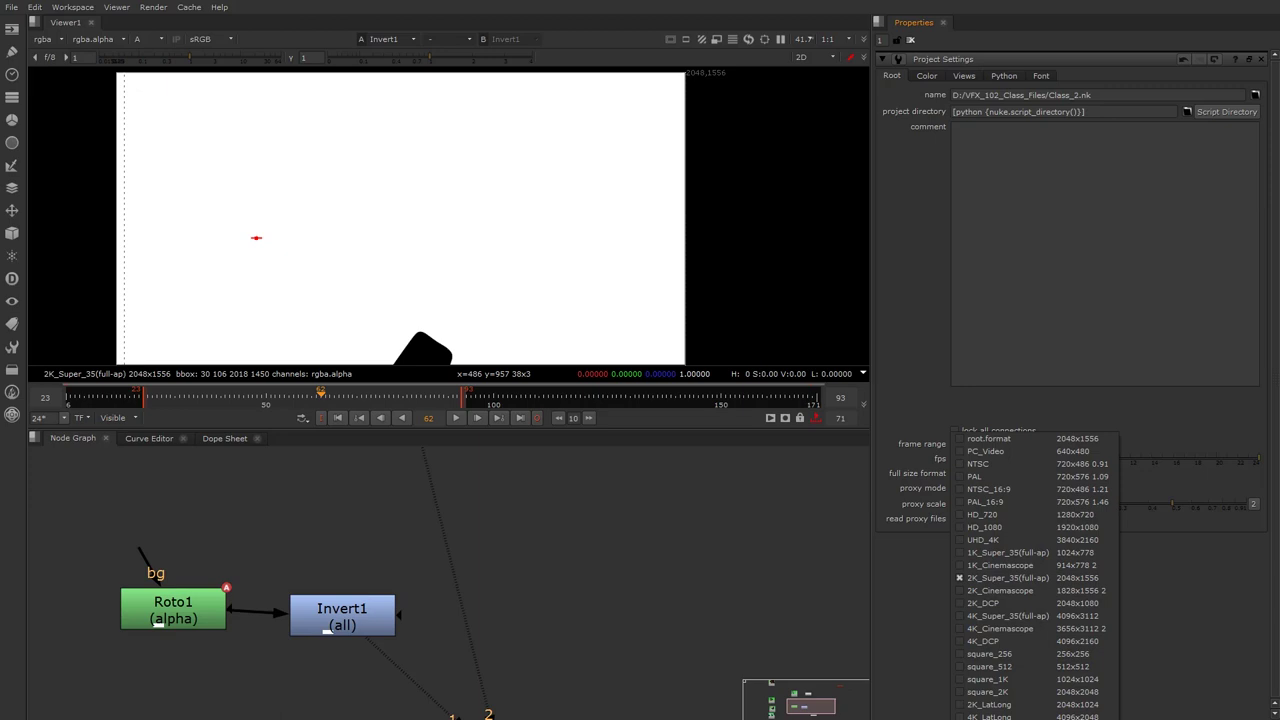
pyautogui.click(1035, 716)
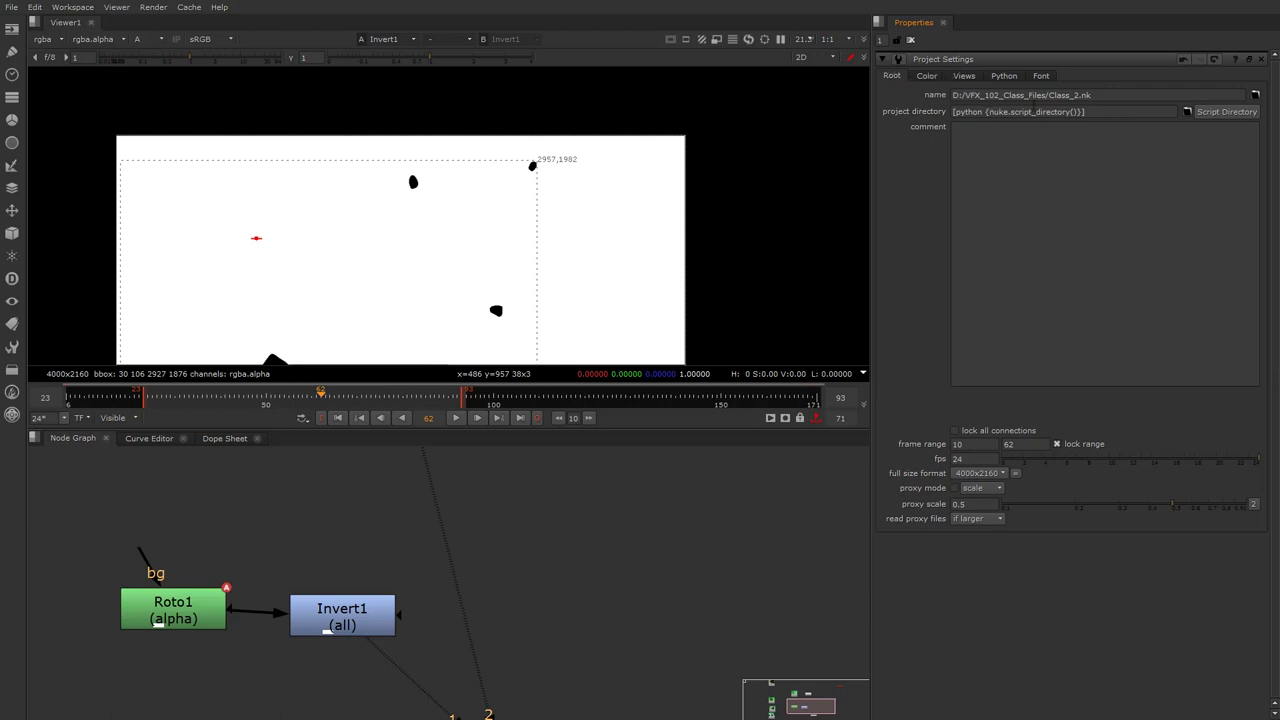
# Step: Examine the script name and project directory fields in the project settings
pyautogui.tripleClick(1118, 93)
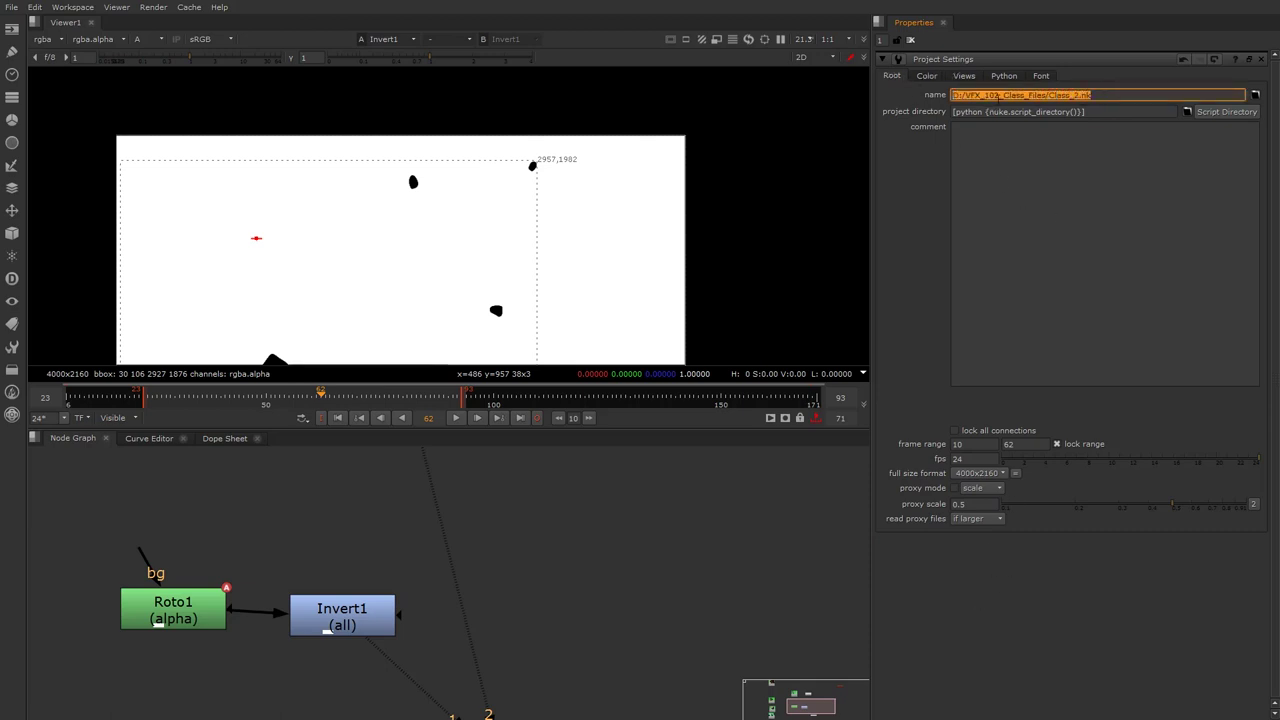
pyautogui.click(1074, 95)
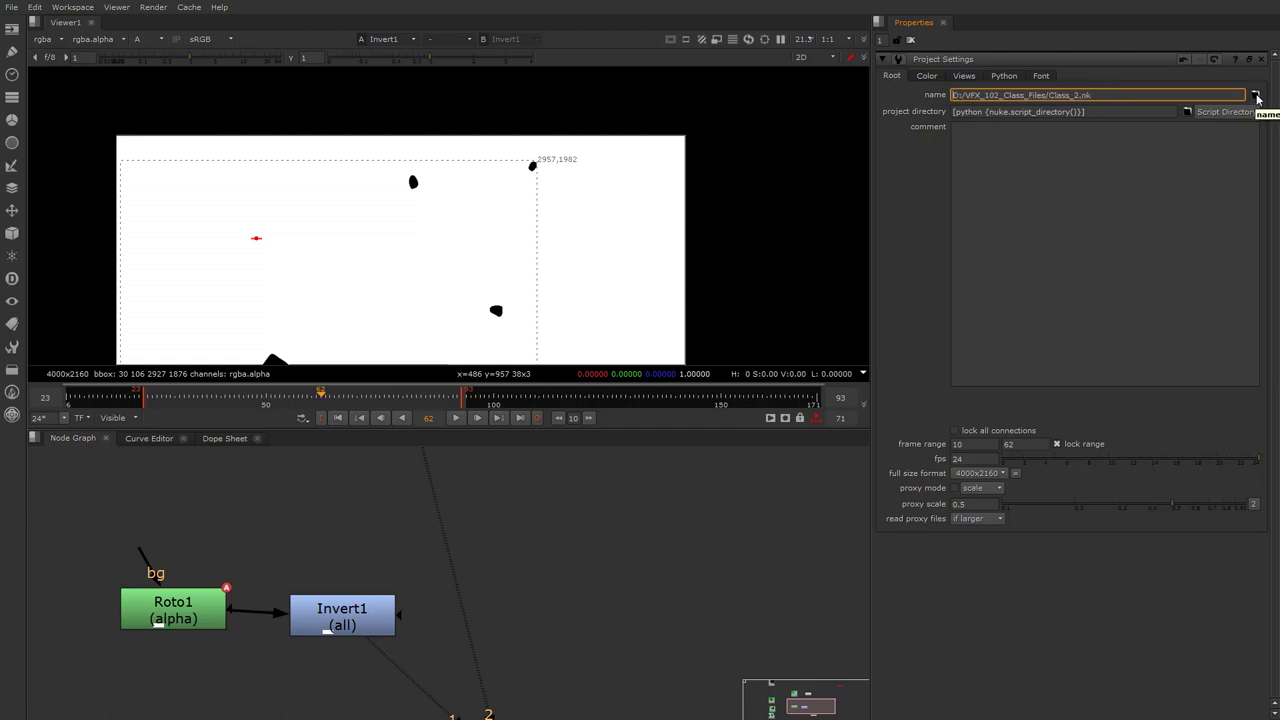
pyautogui.tripleClick(1012, 97)
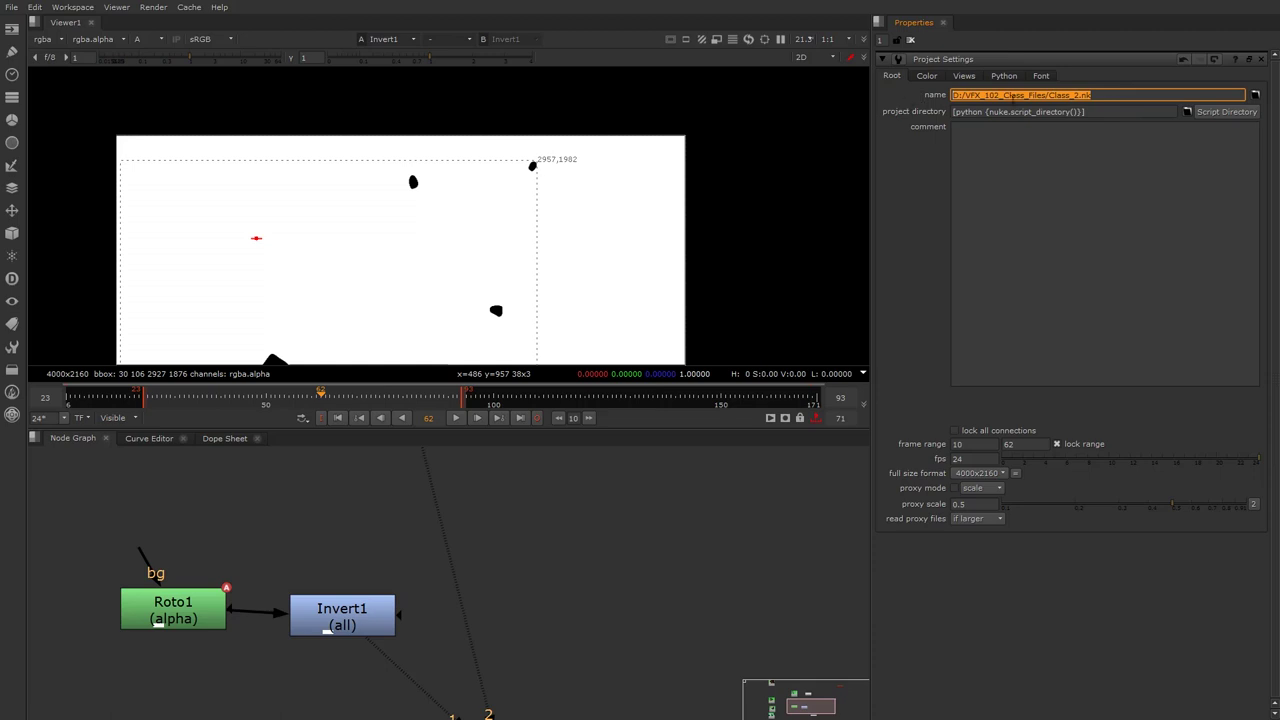
pyautogui.click(1118, 98)
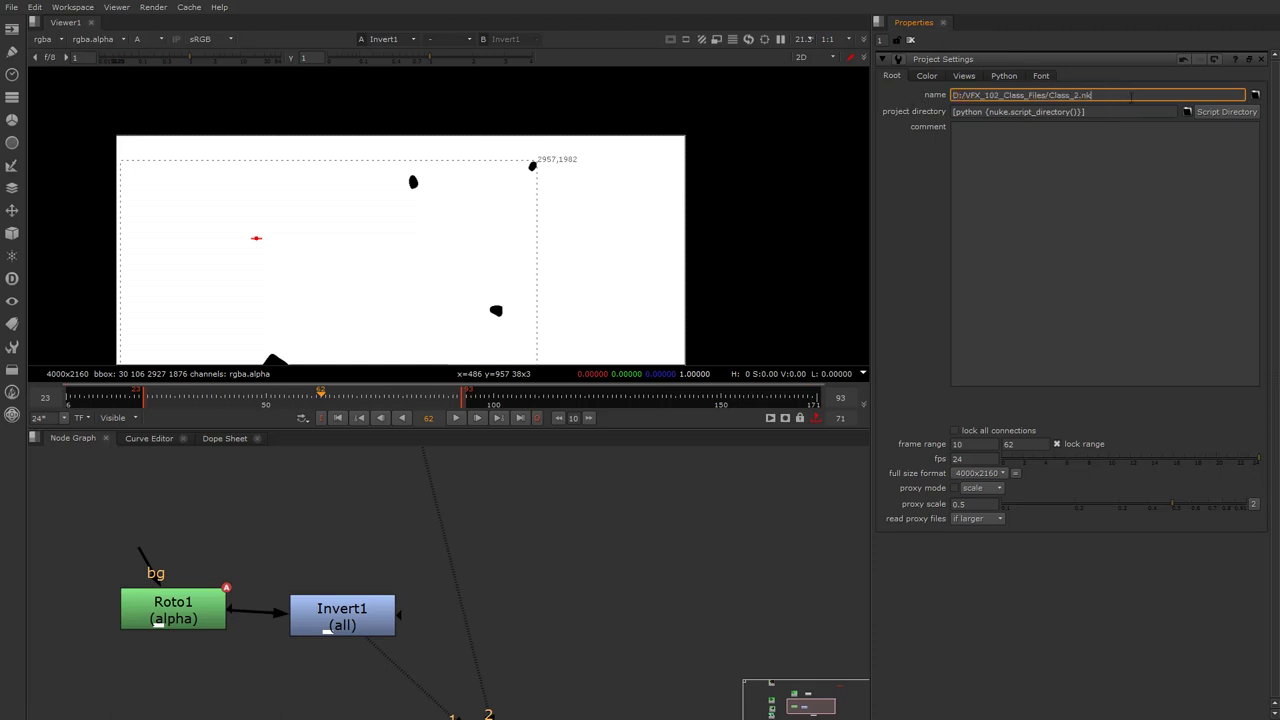
pyautogui.press('Tab')
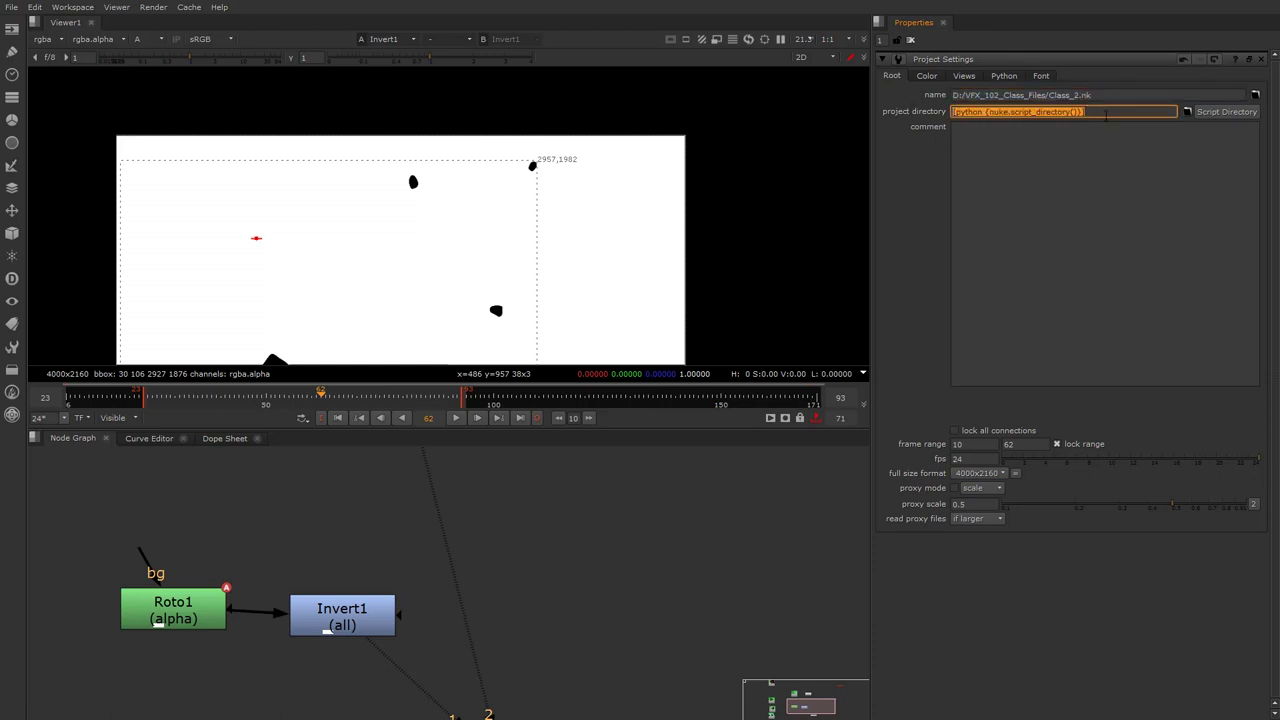
# Step: Examine the Python script-directory expression in the project directory field of the project settings
pyautogui.click(1106, 113)
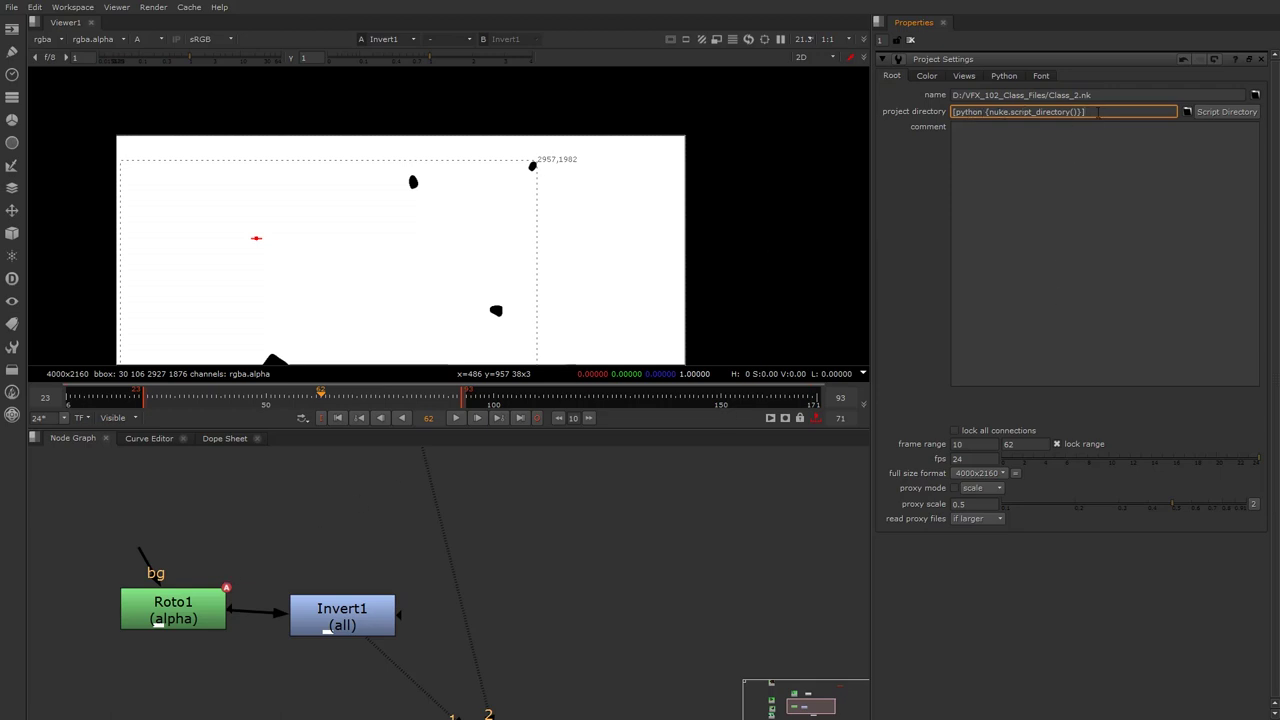
pyautogui.hotkey('ctrl', 'a')
pyautogui.click(1103, 112)
# Step: Open Read2's properties and compare its output with the Invert1 matte in the viewer
pyautogui.click(335, 543)
pyautogui.scroll(-4, 323, 530)
pyautogui.moveTo(322, 529); pyautogui.dragTo(346, 578, button='middle')
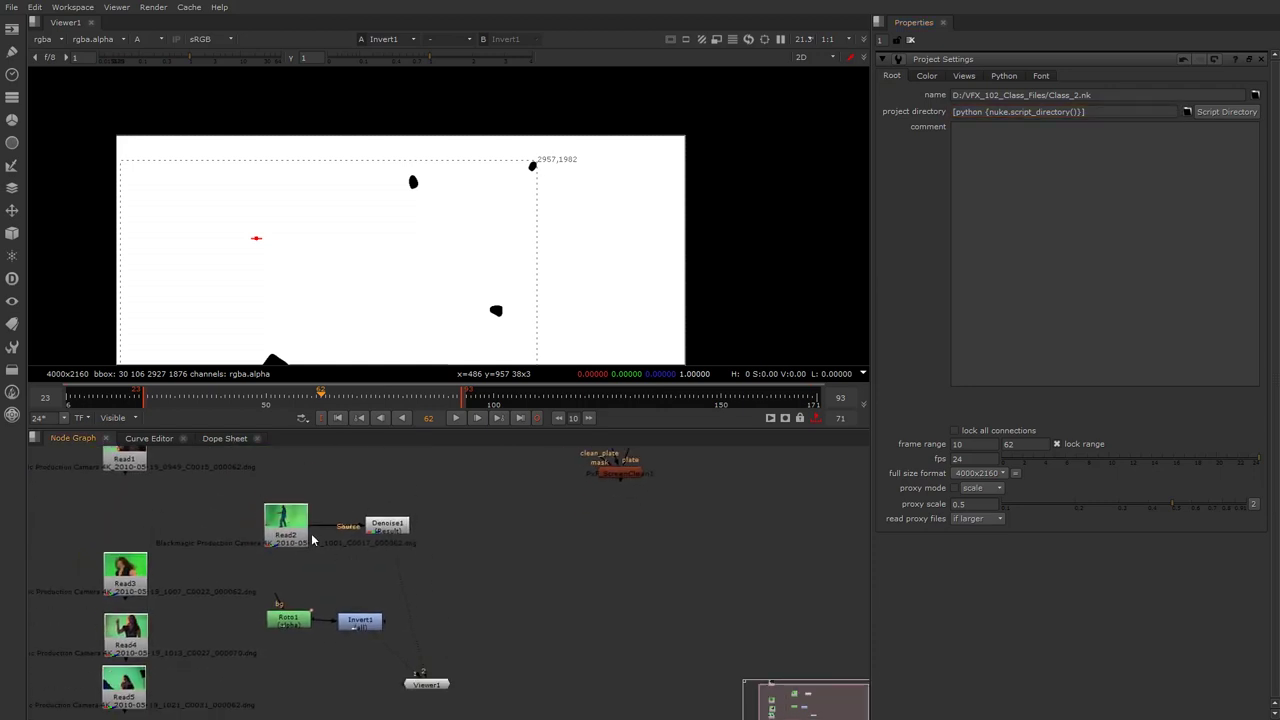
pyautogui.scroll(3, 312, 540)
pyautogui.doubleClick(312, 540)
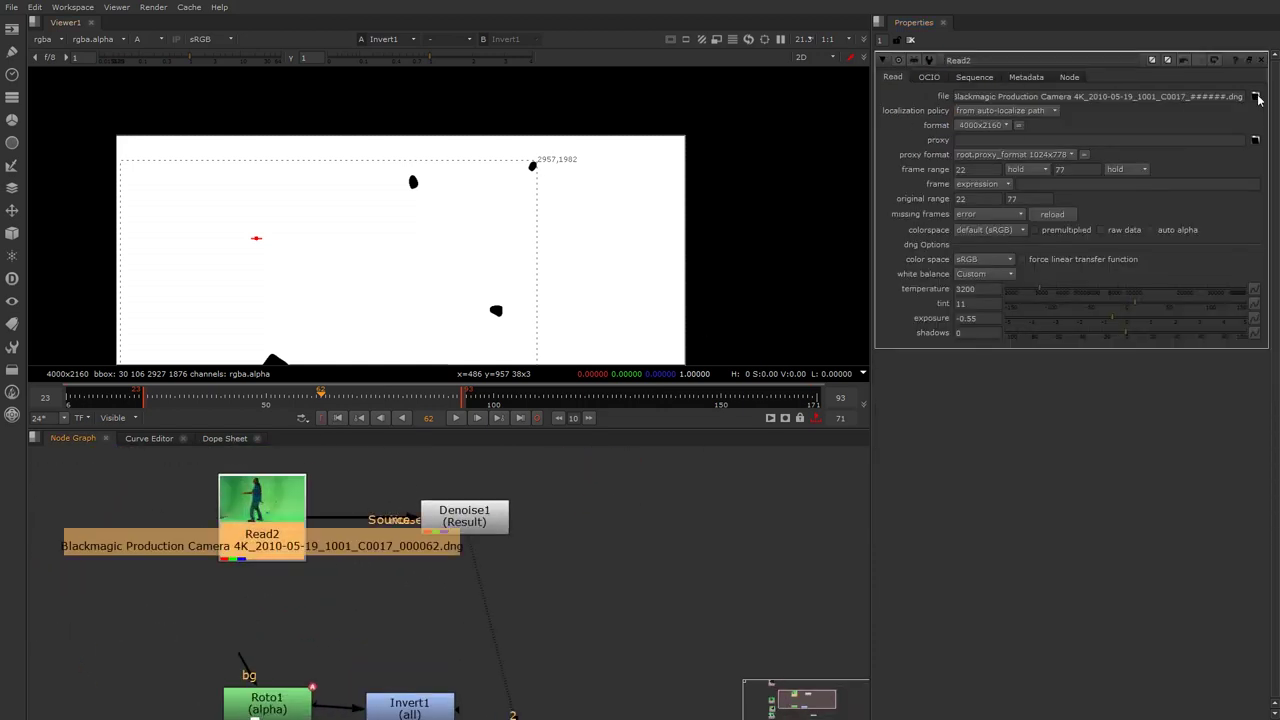
pyautogui.scroll(-4, 265, 565)
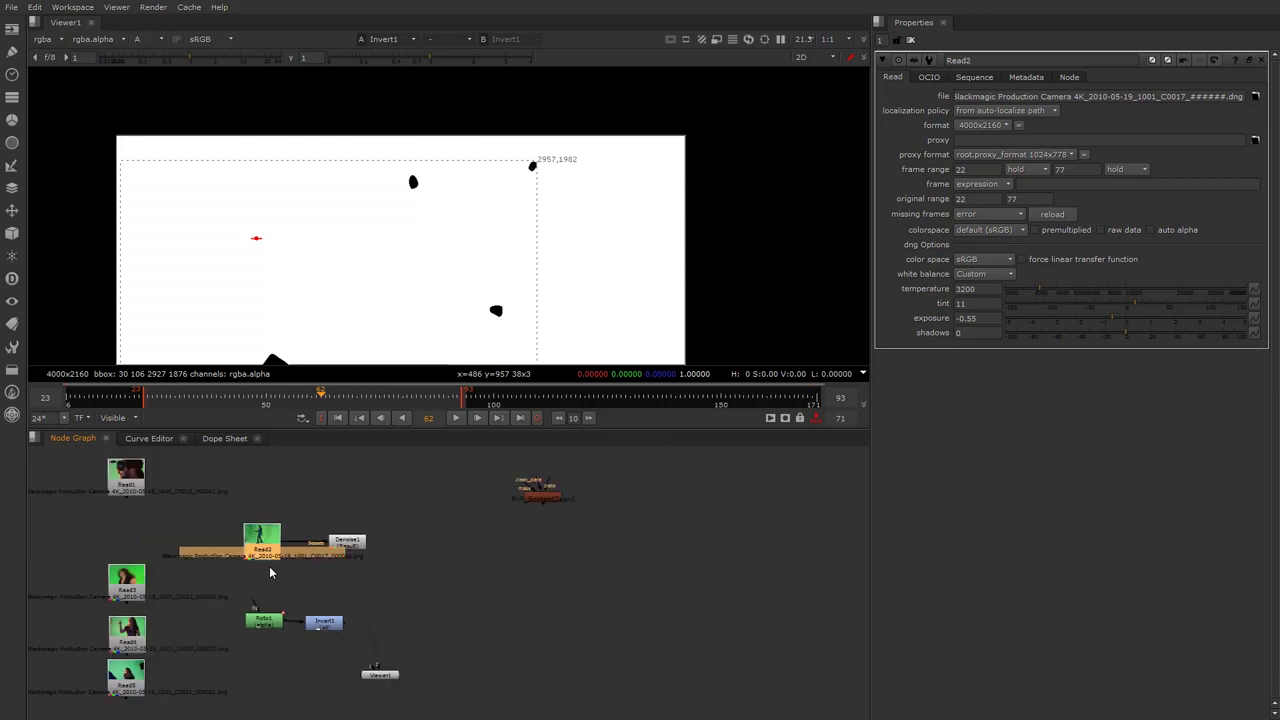
pyautogui.scroll(2, 309, 546)
pyautogui.press('1')
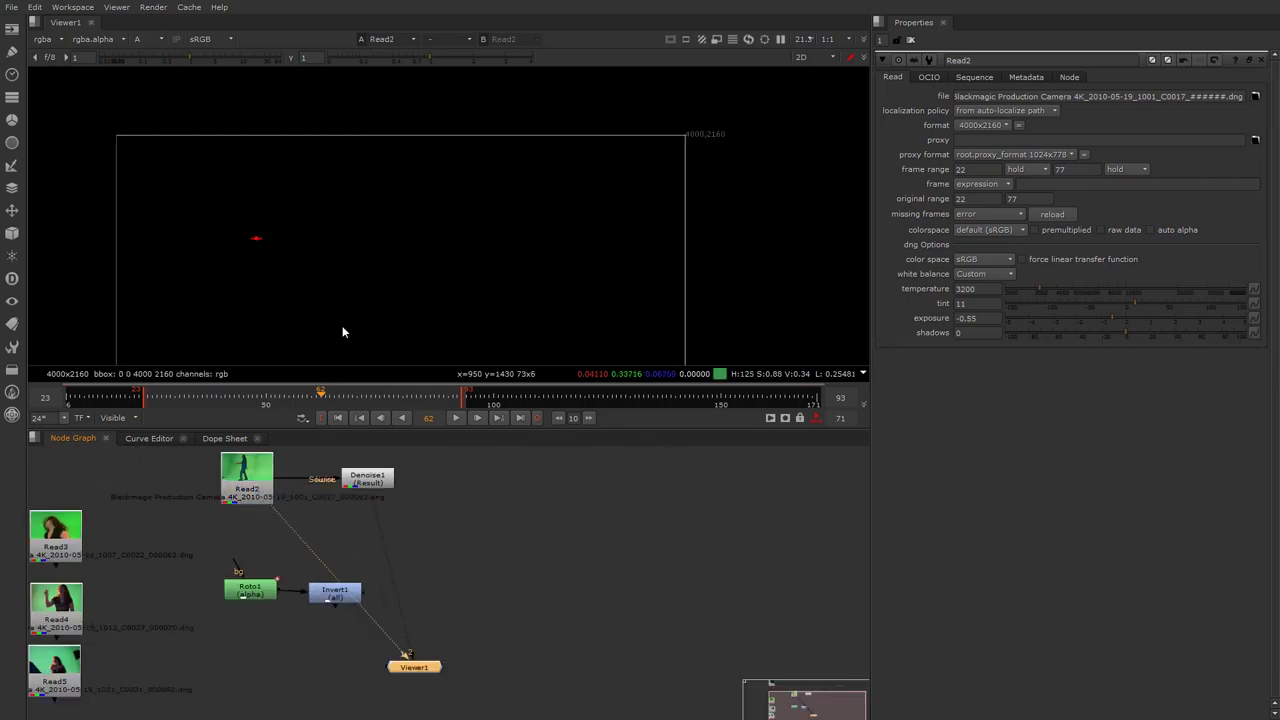
pyautogui.press('1')
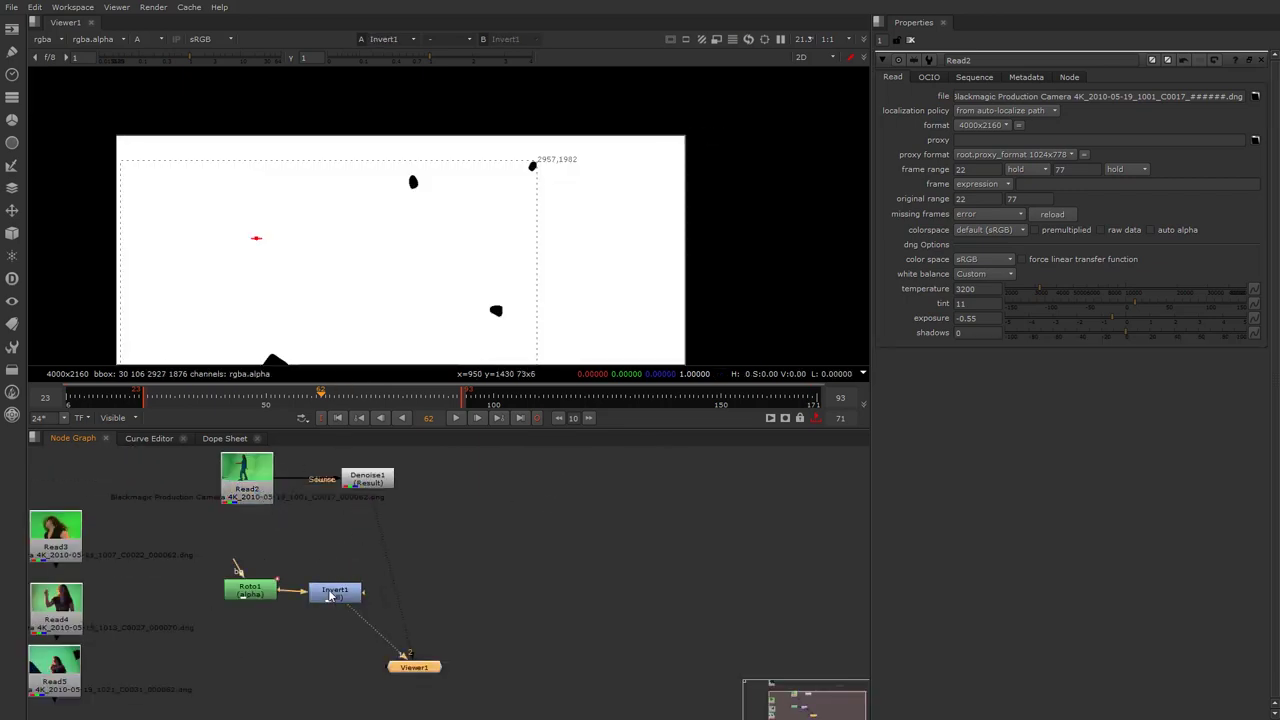
# Step: Add a Merge node beside Invert1, with Invert1 connected to its A input and Denoise1 to its B input
pyautogui.click(471, 577)
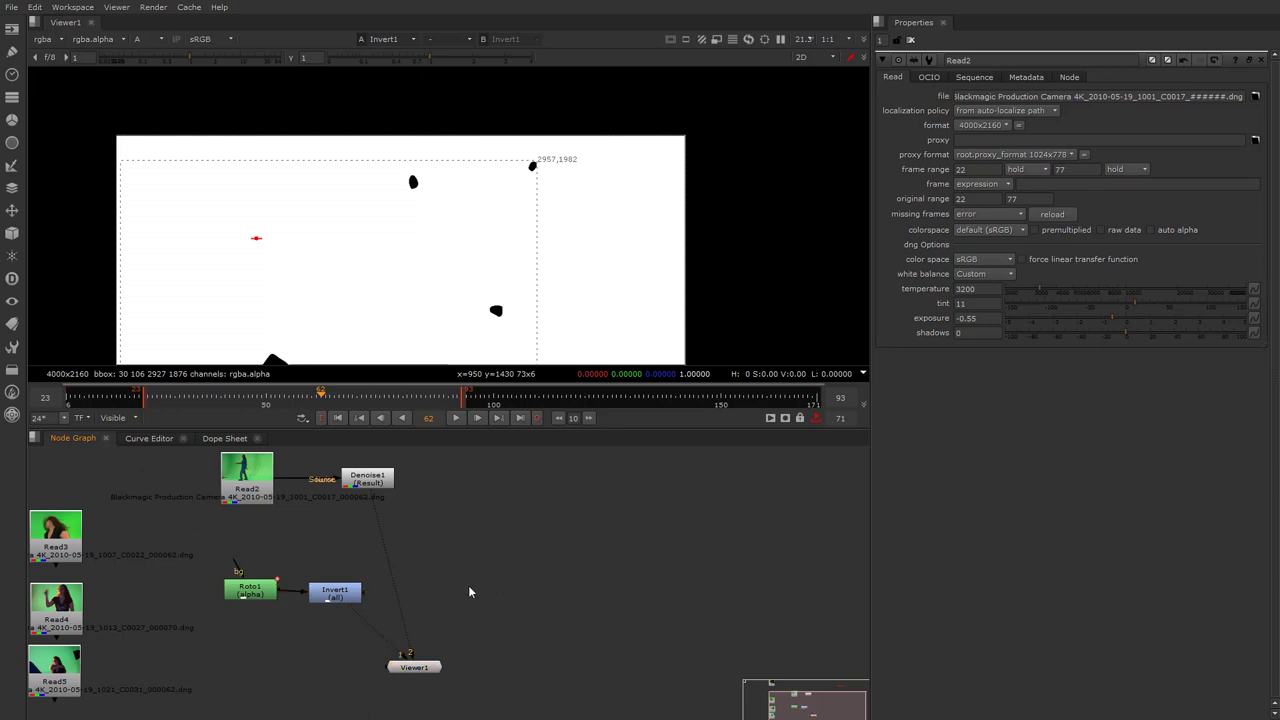
pyautogui.press('m')
pyautogui.scroll(3, 423, 591)
pyautogui.scroll(-3, 405, 589)
pyautogui.moveTo(354, 586); pyautogui.dragTo(360, 600, button='middle')
pyautogui.moveTo(163, 589); pyautogui.dragTo(400, 648)
pyautogui.moveTo(340, 613); pyautogui.dragTo(297, 608)
pyautogui.scroll(2, 400, 595)
pyautogui.moveTo(505, 598); pyautogui.dragTo(350, 455)
pyautogui.moveTo(348, 574); pyautogui.dragTo(245, 597)
pyautogui.moveTo(357, 604); pyautogui.dragTo(344, 607)
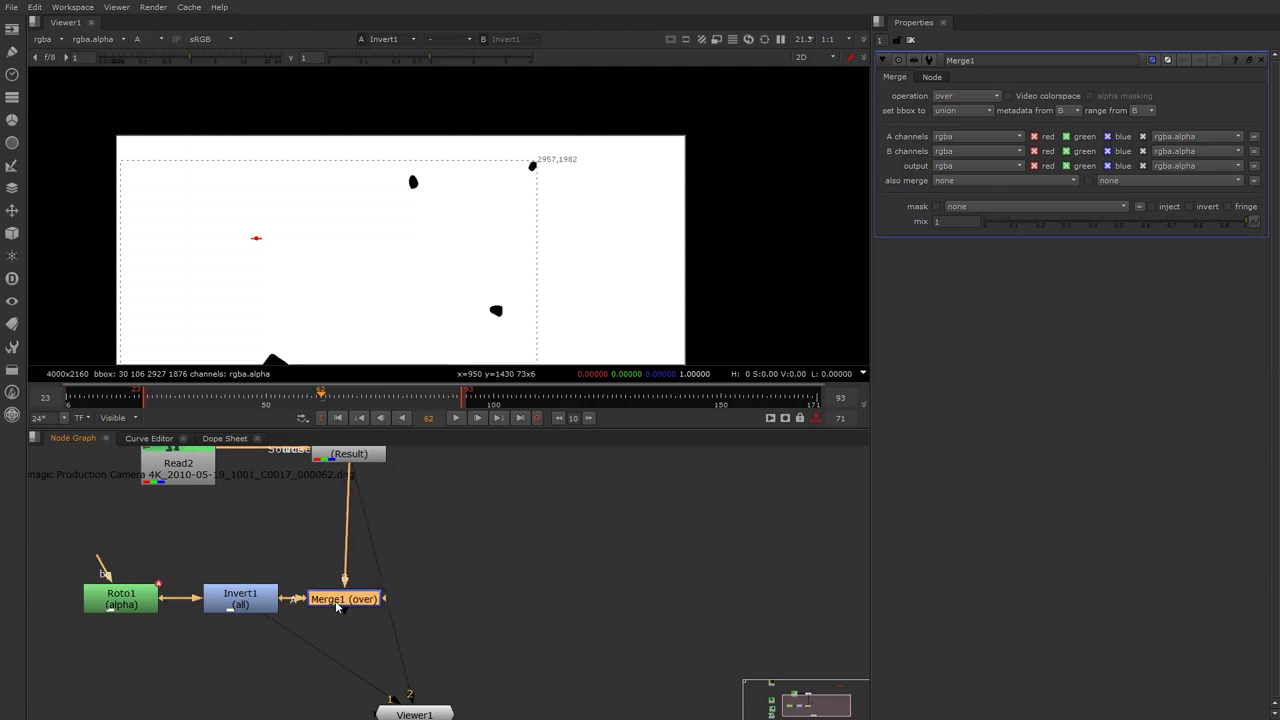
# Step: Set Merge1's operation to mask and view its result, checking the alpha channel
pyautogui.click(948, 97)
pyautogui.click(960, 89)
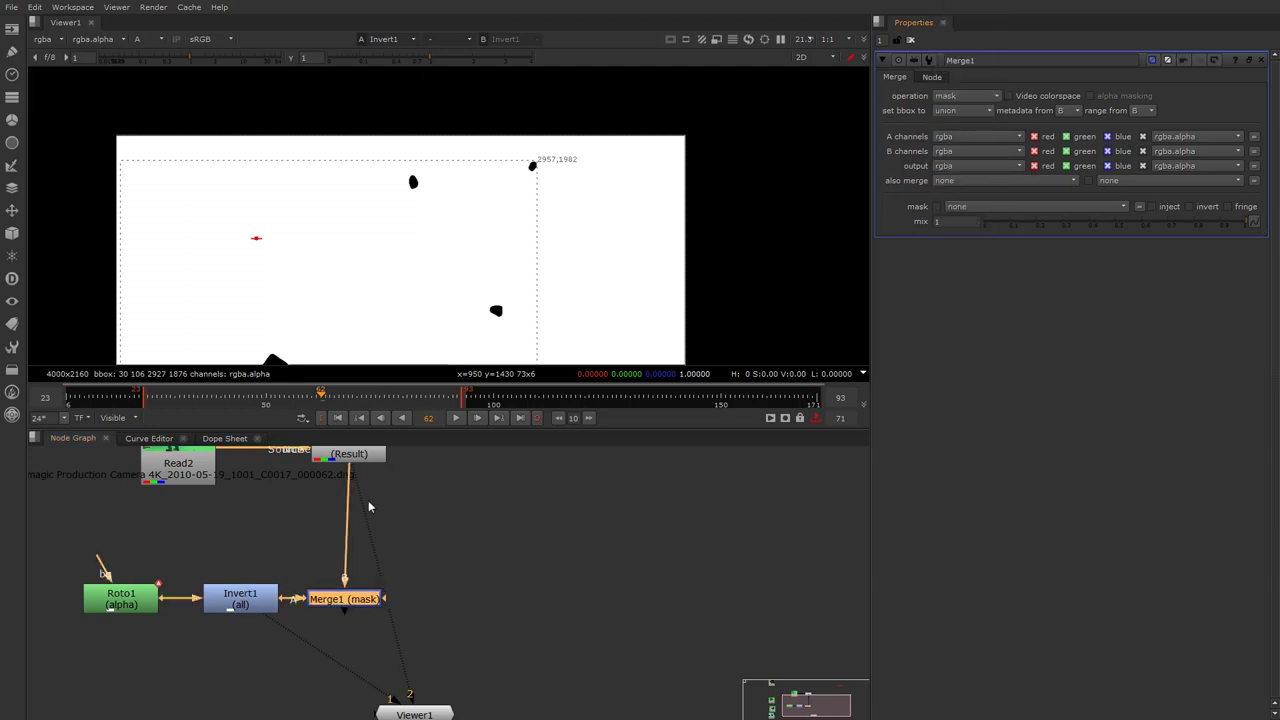
pyautogui.press('1')
pyautogui.press('a')
pyautogui.press('a')
pyautogui.moveTo(400, 280); pyautogui.dragTo(400, 242, button='middle')
pyautogui.press('a')
pyautogui.press('a')
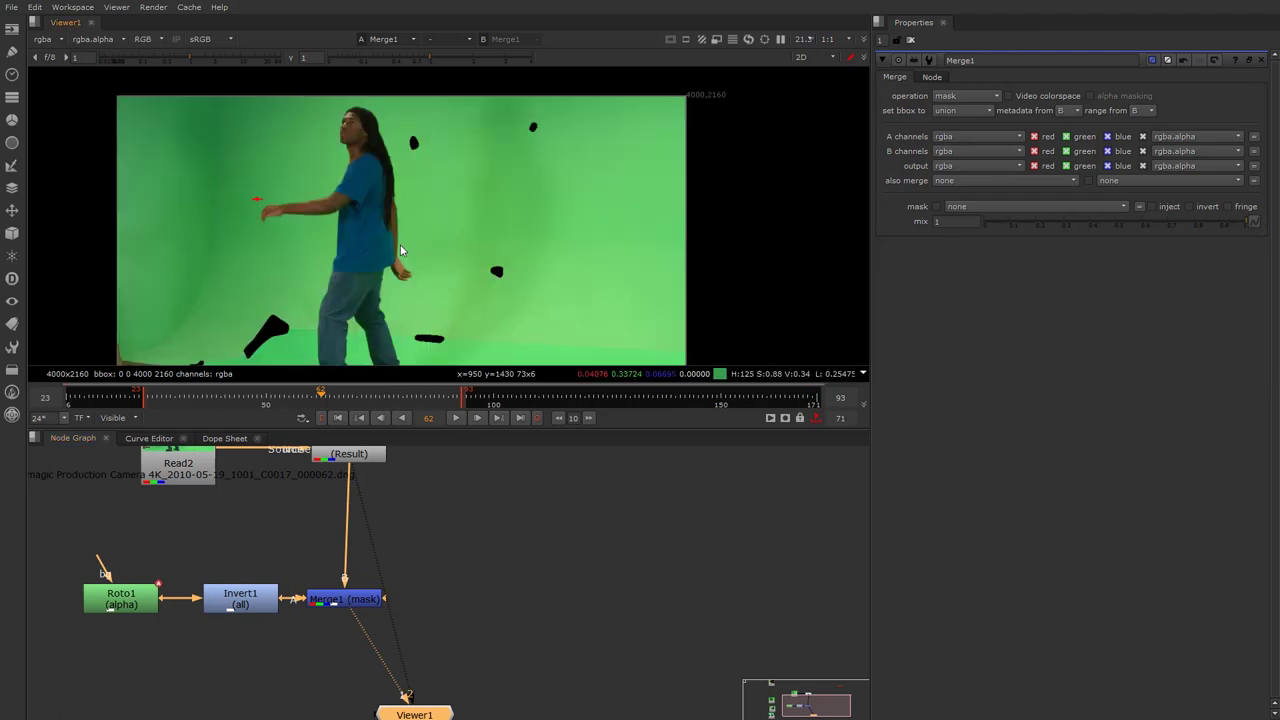
# Step: Compare the Denoise1 plate with the masked Merge1 result and check Merge1's alpha channel
pyautogui.moveTo(332, 458); pyautogui.dragTo(332, 497, button='middle')
pyautogui.click(193, 486)
pyautogui.click(361, 487)
pyautogui.press('1')
pyautogui.press('1')
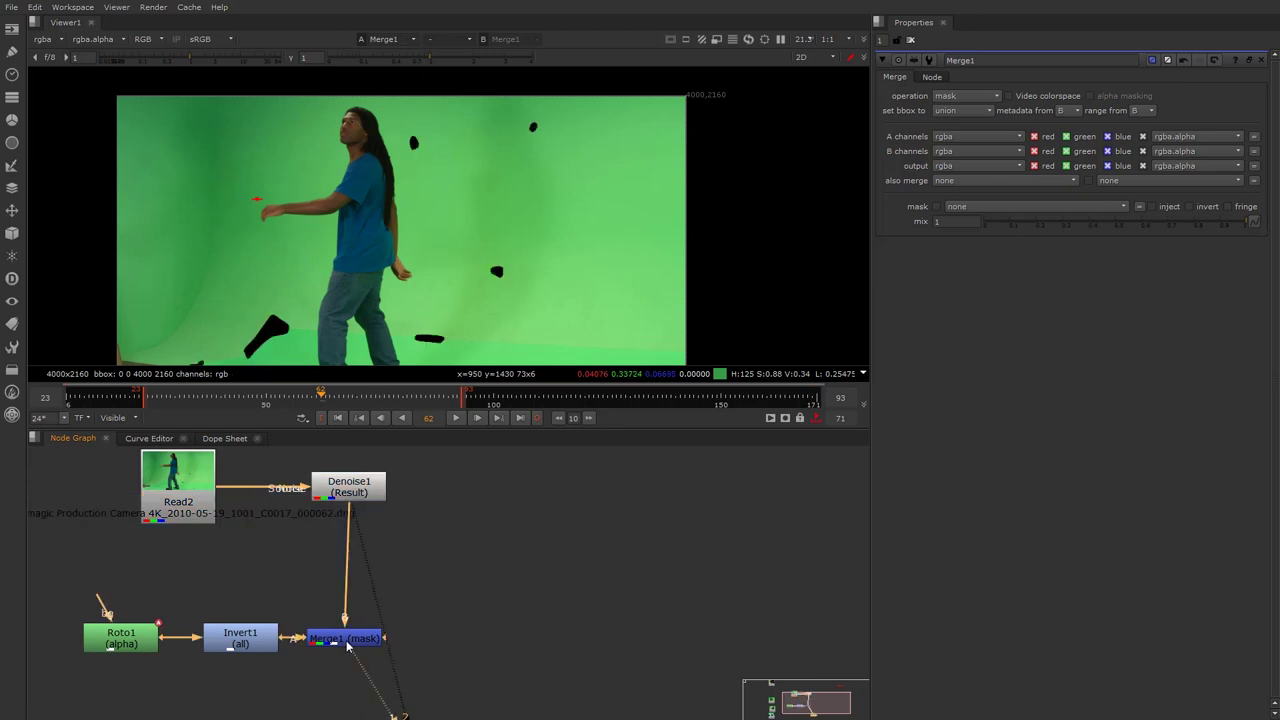
pyautogui.scroll(-1, 430, 284)
pyautogui.press('a')
pyautogui.press('a')
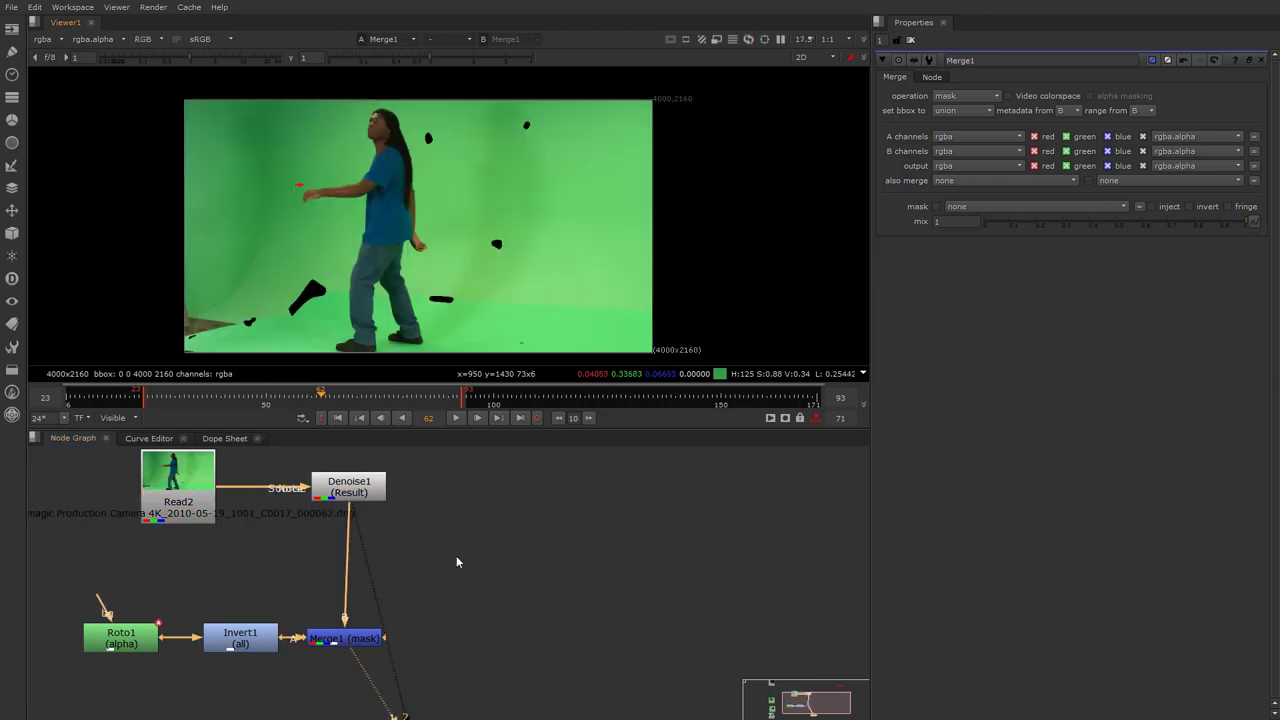
# Step: Align Merge1 directly under Denoise1 and add an EdgeBlur node below Merge1
pyautogui.moveTo(341, 643); pyautogui.dragTo(346, 643)
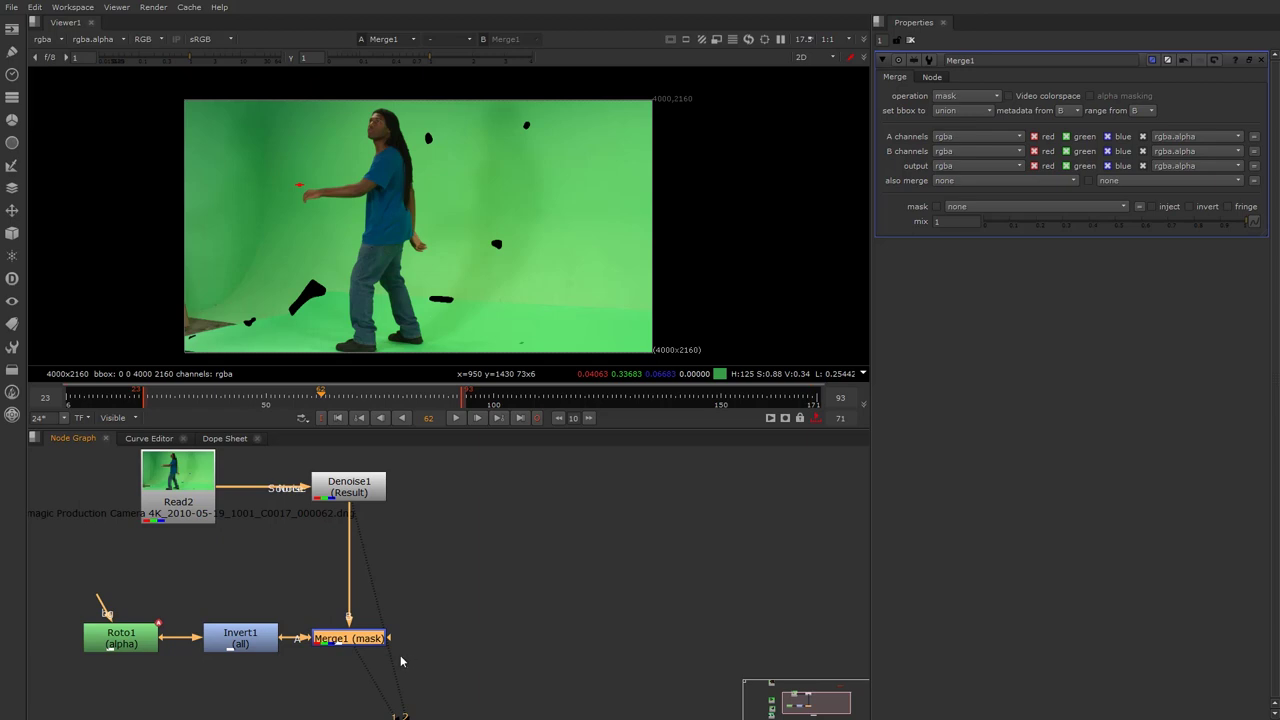
pyautogui.moveTo(351, 676); pyautogui.dragTo(375, 636, button='middle')
pyautogui.click(376, 636)
pyautogui.press('Tab')
pyautogui.write('ed')
pyautogui.click(356, 646)
pyautogui.moveTo(376, 638); pyautogui.dragTo(372, 672)
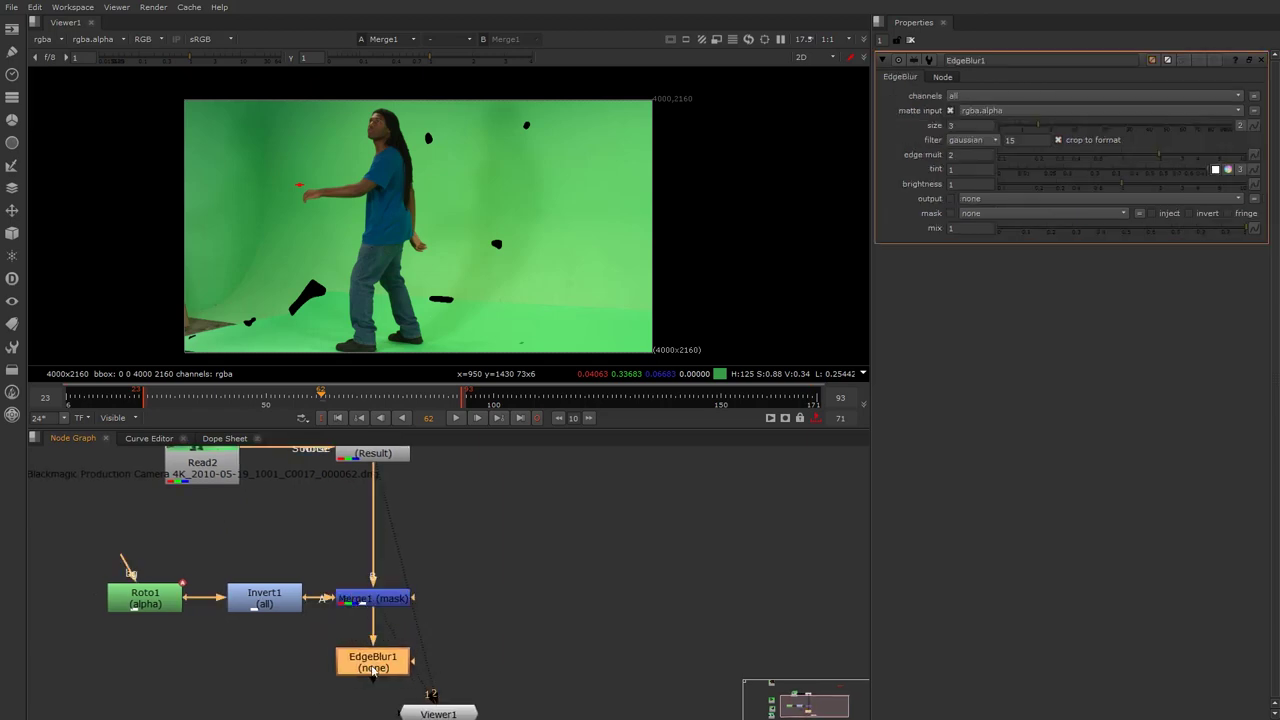
# Step: View EdgeBlur1 and set its size to 22
pyautogui.press('1')
pyautogui.click(599, 626)
pyautogui.click(368, 661)
pyautogui.moveTo(958, 125); pyautogui.dragTo(886, 128)
pyautogui.write('25')
pyautogui.press('Return')
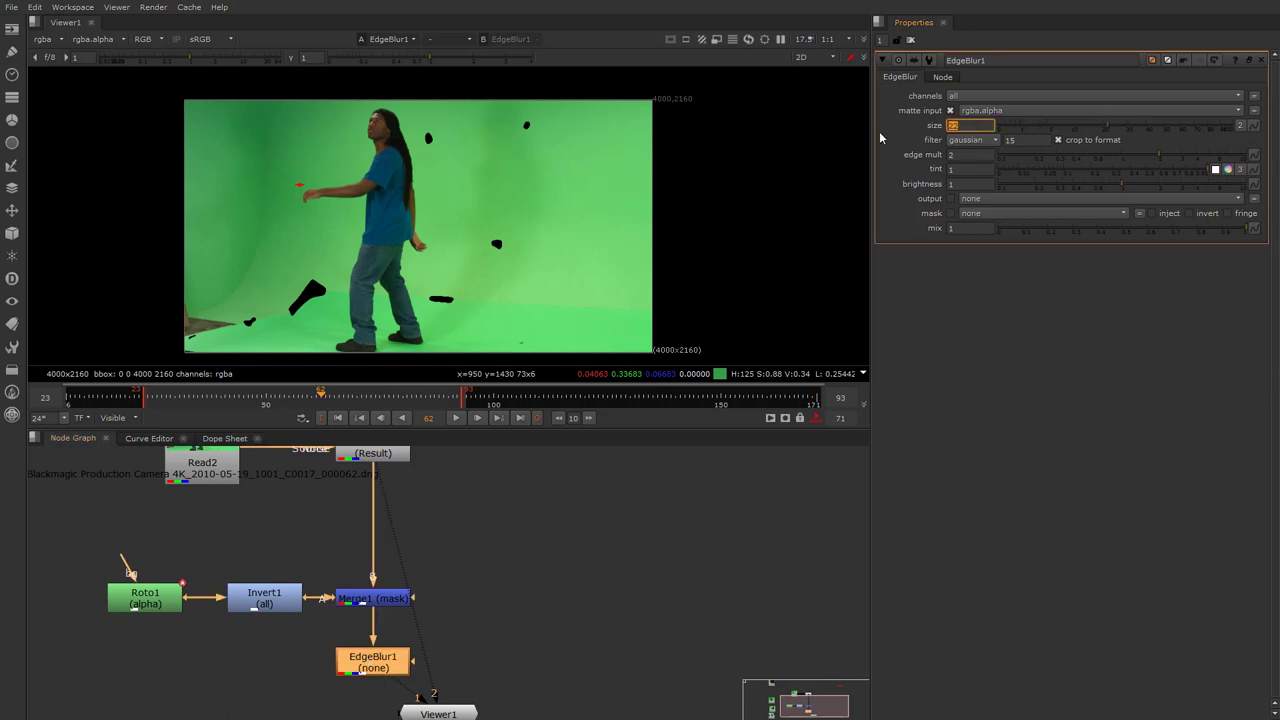
# Step: Move Viewer1 aside, add an Unpremult node connected below EdgeBlur1, and view its output
pyautogui.click(540, 672)
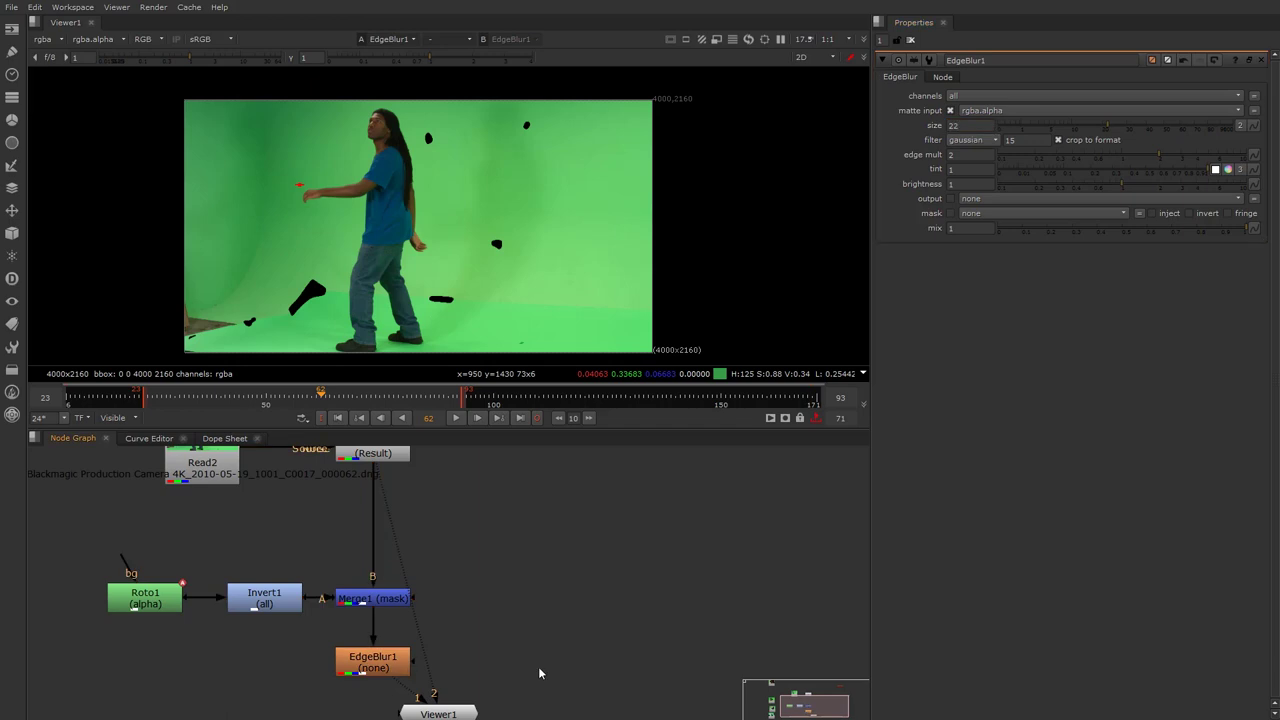
pyautogui.moveTo(544, 675); pyautogui.dragTo(575, 617, button='middle')
pyautogui.moveTo(469, 656); pyautogui.dragTo(640, 688)
pyautogui.press('Tab')
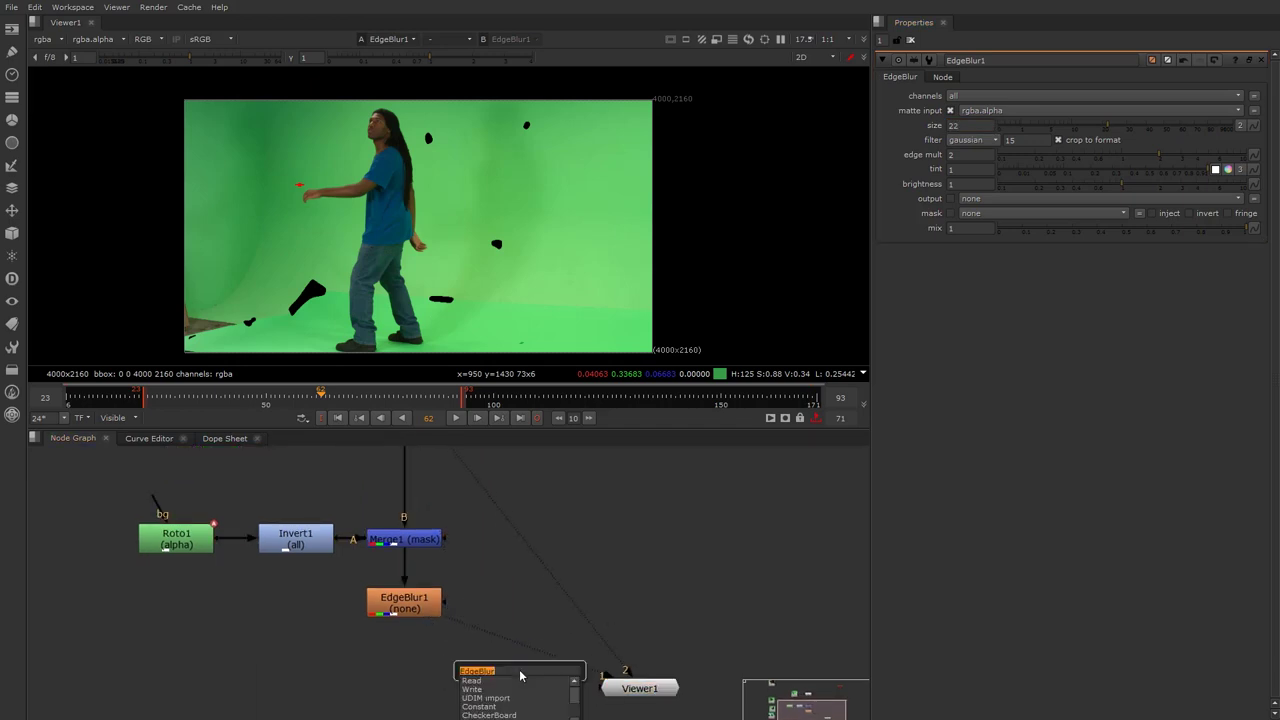
pyautogui.write('unpre')
pyautogui.press('Return')
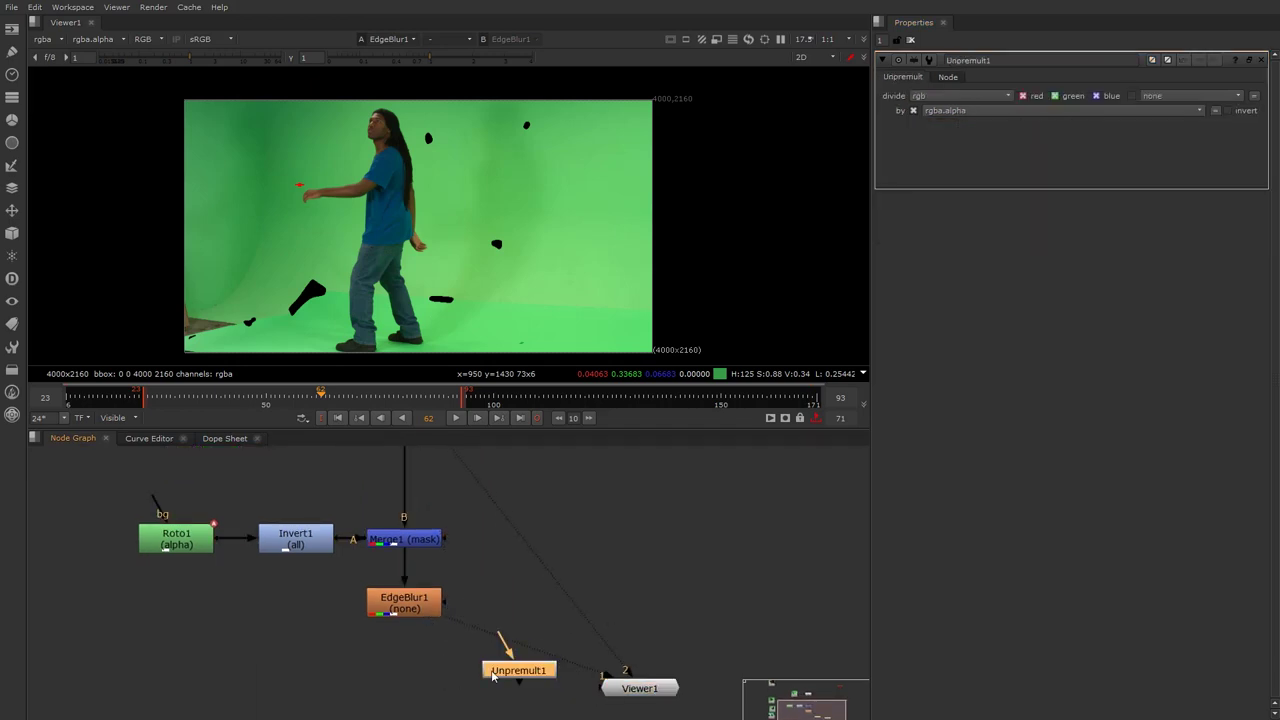
pyautogui.moveTo(398, 672)
pyautogui.mouseDown()
pyautogui.moveTo(403, 607)
pyautogui.moveTo(423, 670)
pyautogui.mouseUp()
pyautogui.press('1')
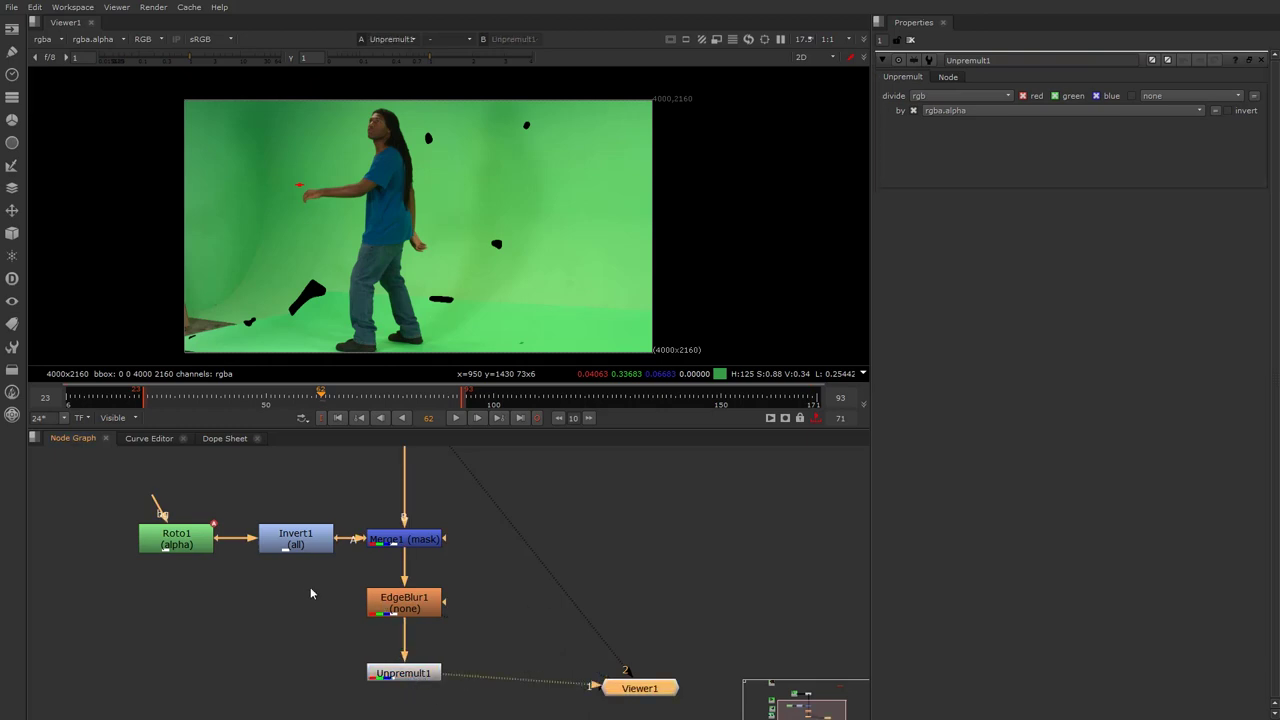
# Step: View Read2, open its properties, and toggle between RGB and alpha to examine its alpha channel
pyautogui.scroll(-3, 309, 586)
pyautogui.scroll(3, 255, 500)
pyautogui.click(249, 514)
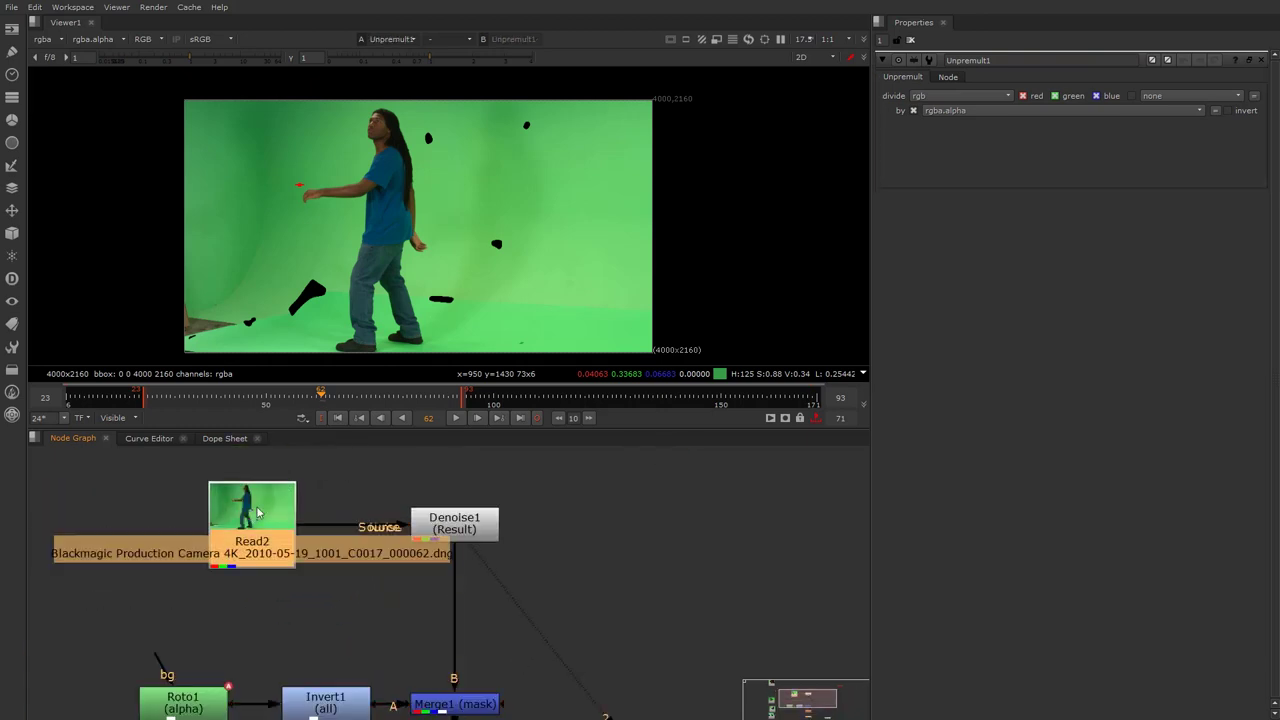
pyautogui.press('1')
pyautogui.doubleClick(249, 514)
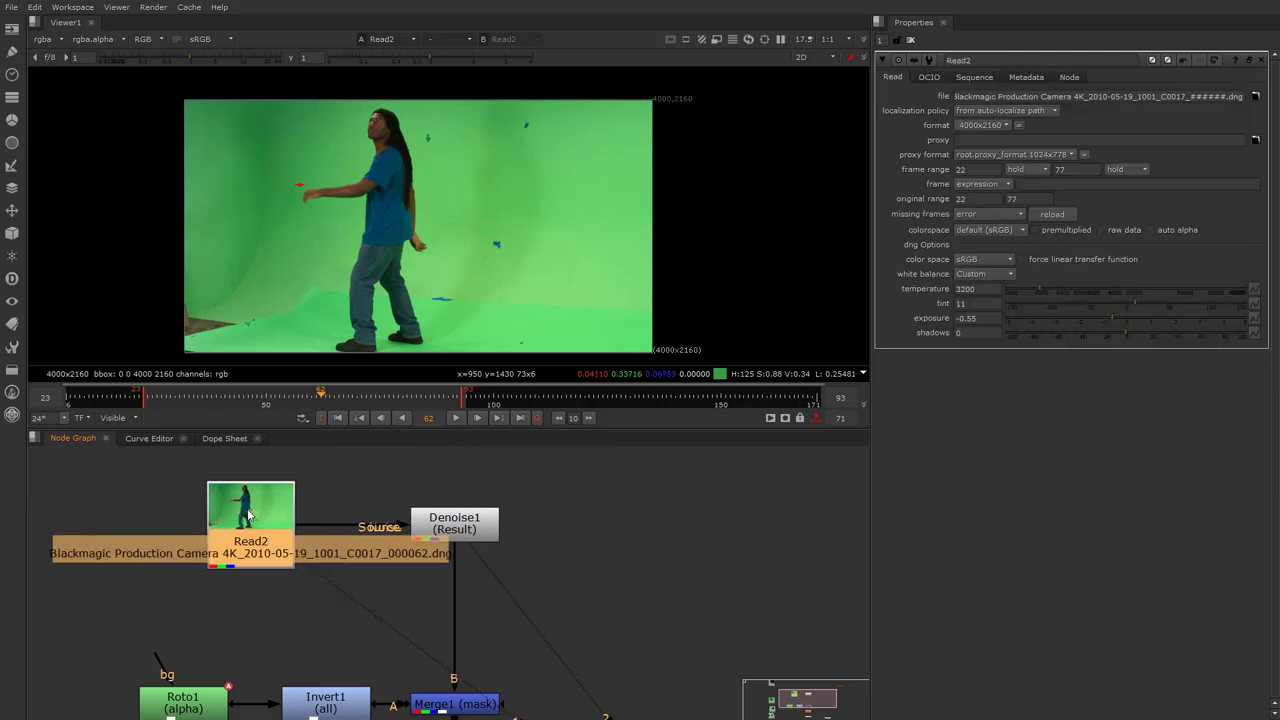
pyautogui.press('a')
pyautogui.press('a')
pyautogui.press('a')
pyautogui.press('a')
pyautogui.press('a')
pyautogui.press('a')
pyautogui.press('a')
pyautogui.press('a')
pyautogui.press('a')
pyautogui.press('a')
pyautogui.press('a')
pyautogui.press('a')
pyautogui.press('a')
pyautogui.press('a')
# Step: Enable auto alpha on Read2 and check its alpha channel in the viewer
pyautogui.click(1150, 230)
pyautogui.press('a')
pyautogui.press('a')
pyautogui.press('a')
pyautogui.press('a')
pyautogui.press('a')
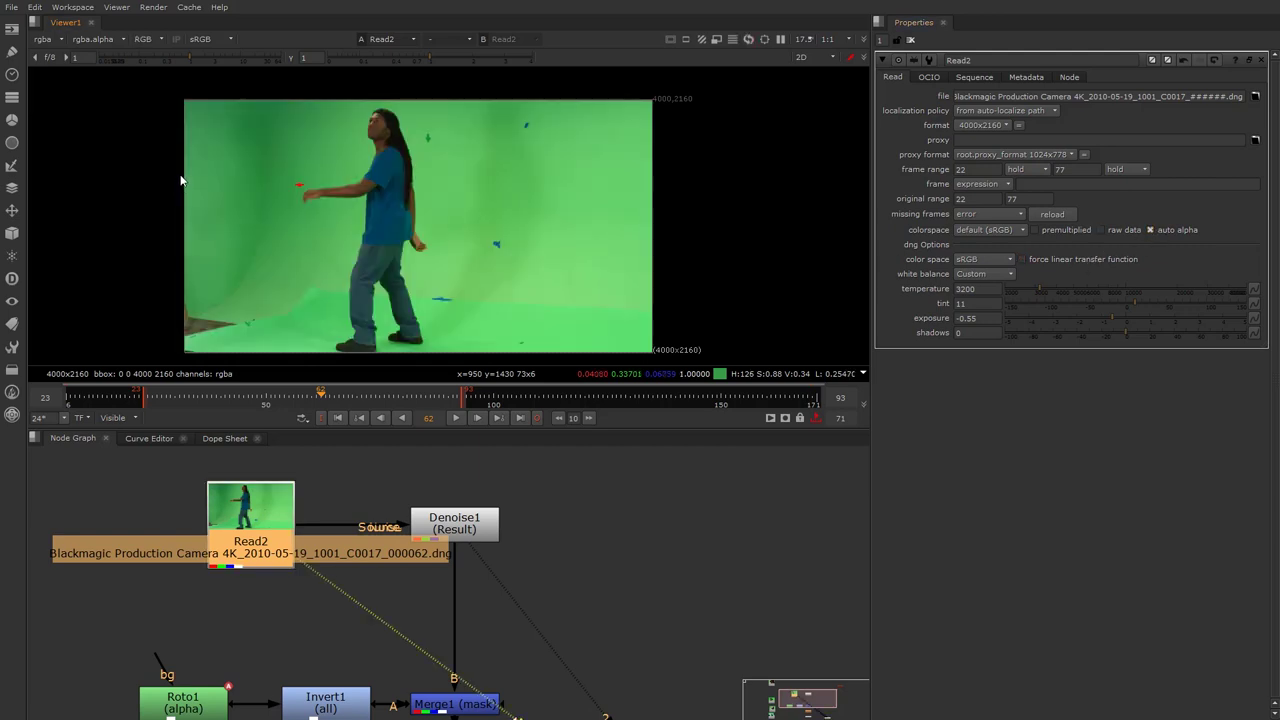
# Step: View Merge1 and toggle between RGB and alpha to examine the masked marker areas
pyautogui.moveTo(476, 704); pyautogui.dragTo(479, 624, button='middle')
pyautogui.click(479, 624)
pyautogui.press('1')
pyautogui.press('a')
pyautogui.press('a')
pyautogui.press('a')
pyautogui.press('a')
pyautogui.press('a')
pyautogui.press('a')
pyautogui.press('a')
pyautogui.press('a')
pyautogui.press('a')
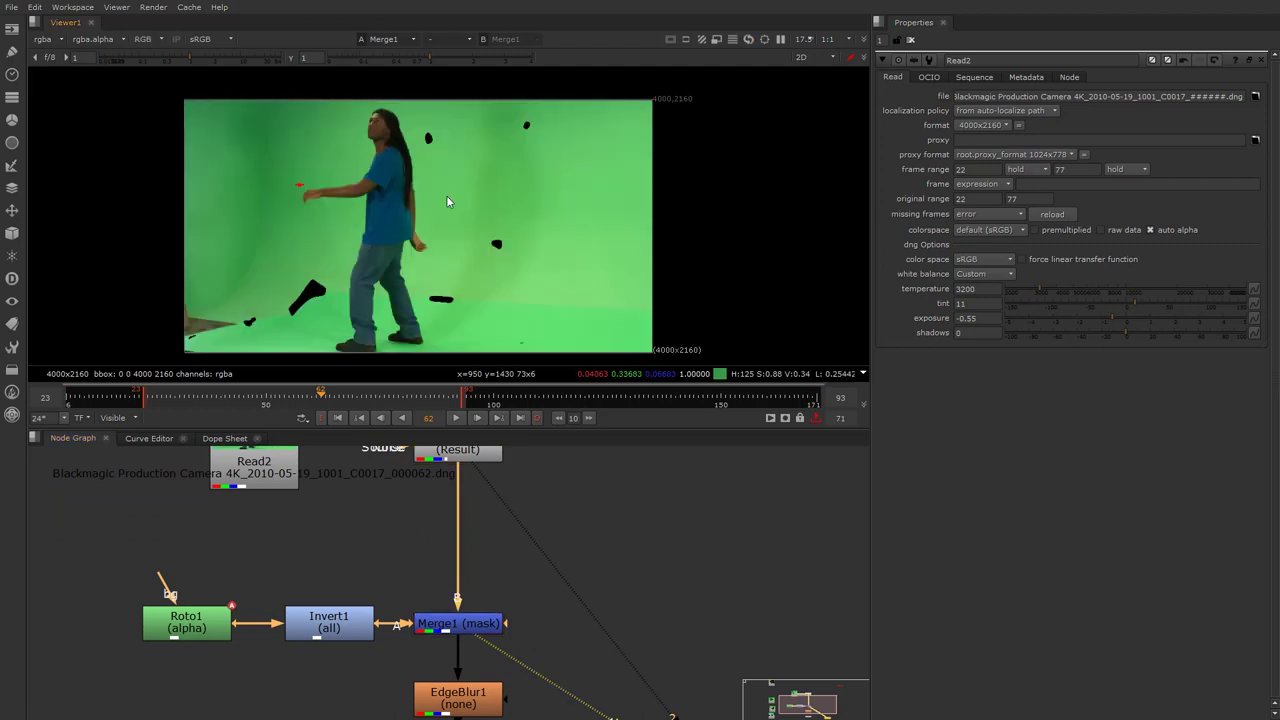
pyautogui.press('a')
# Step: View EdgeBlur1 and examine the edges of the marker holes up close
pyautogui.click(450, 714)
pyautogui.press('1')
pyautogui.scroll(5, 428, 132)
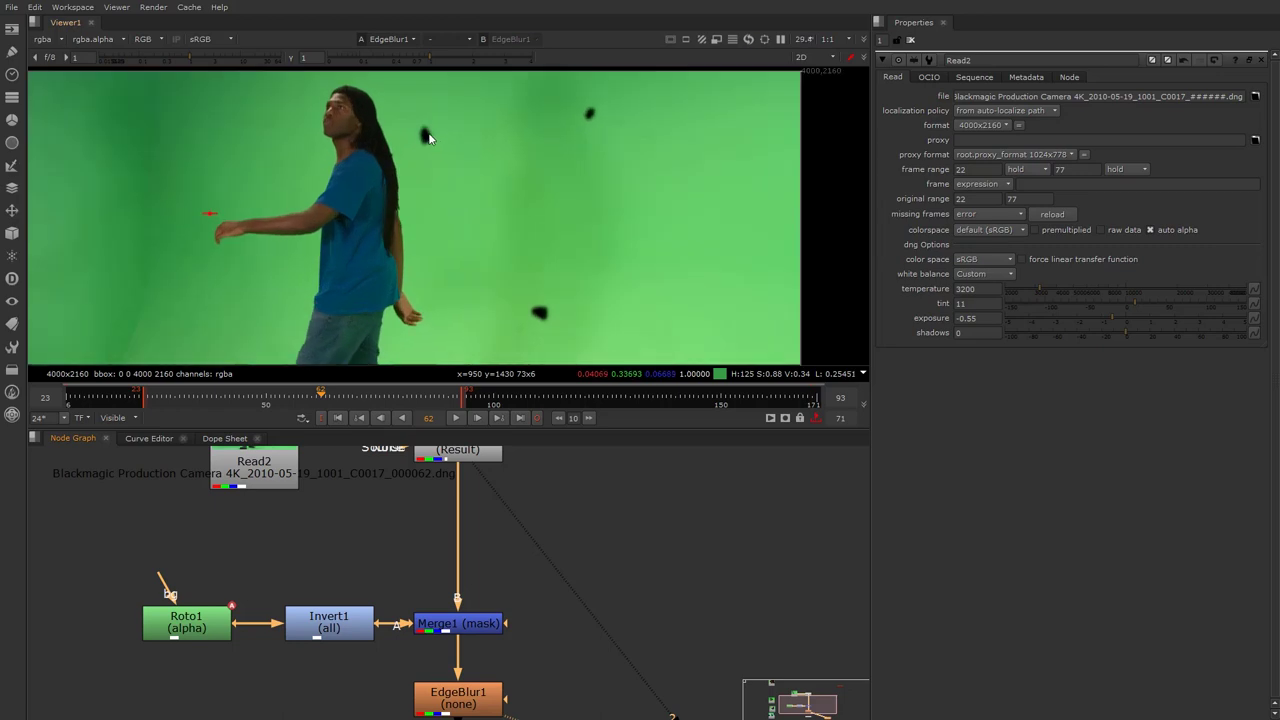
pyautogui.scroll(-1, 489, 692)
# Step: View Unpremult1 in an enlarged viewer fitted to the frame and examine the marker areas across the plate
pyautogui.moveTo(494, 693); pyautogui.dragTo(463, 536, button='middle')
pyautogui.click(432, 609)
pyautogui.press('1')
pyautogui.scroll(-6, 456, 245)
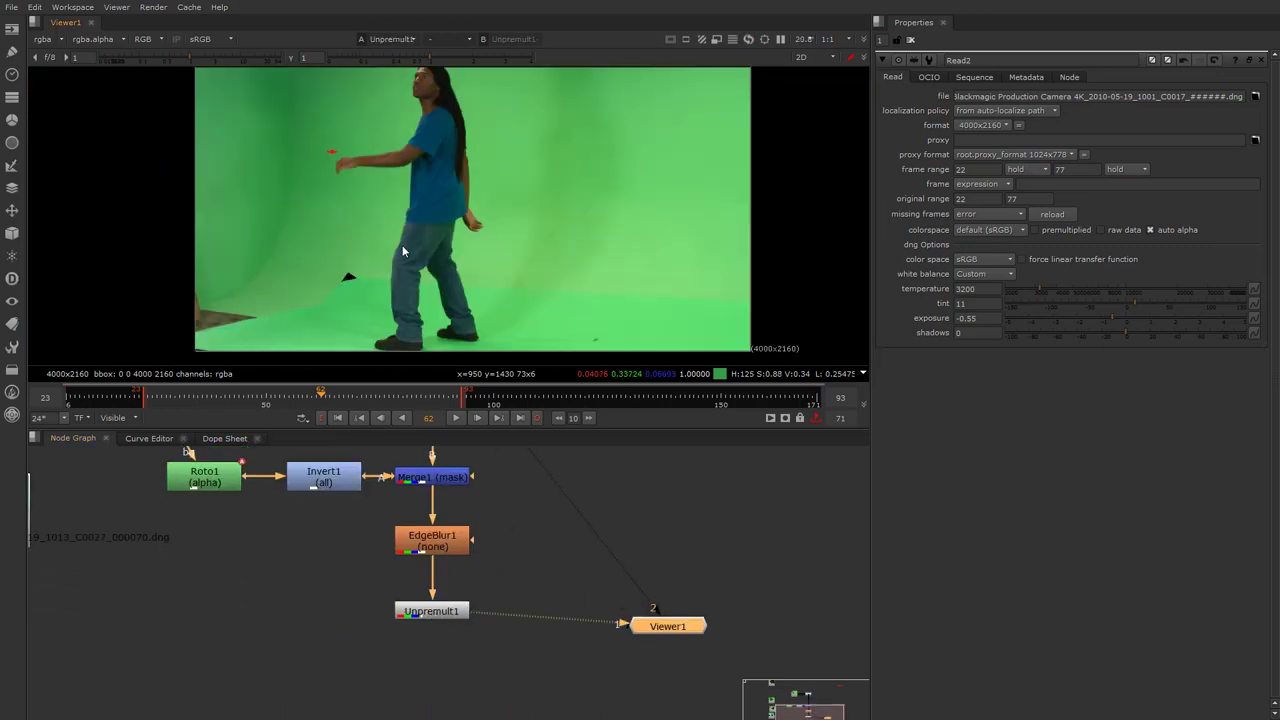
pyautogui.press('space')
pyautogui.press('f')
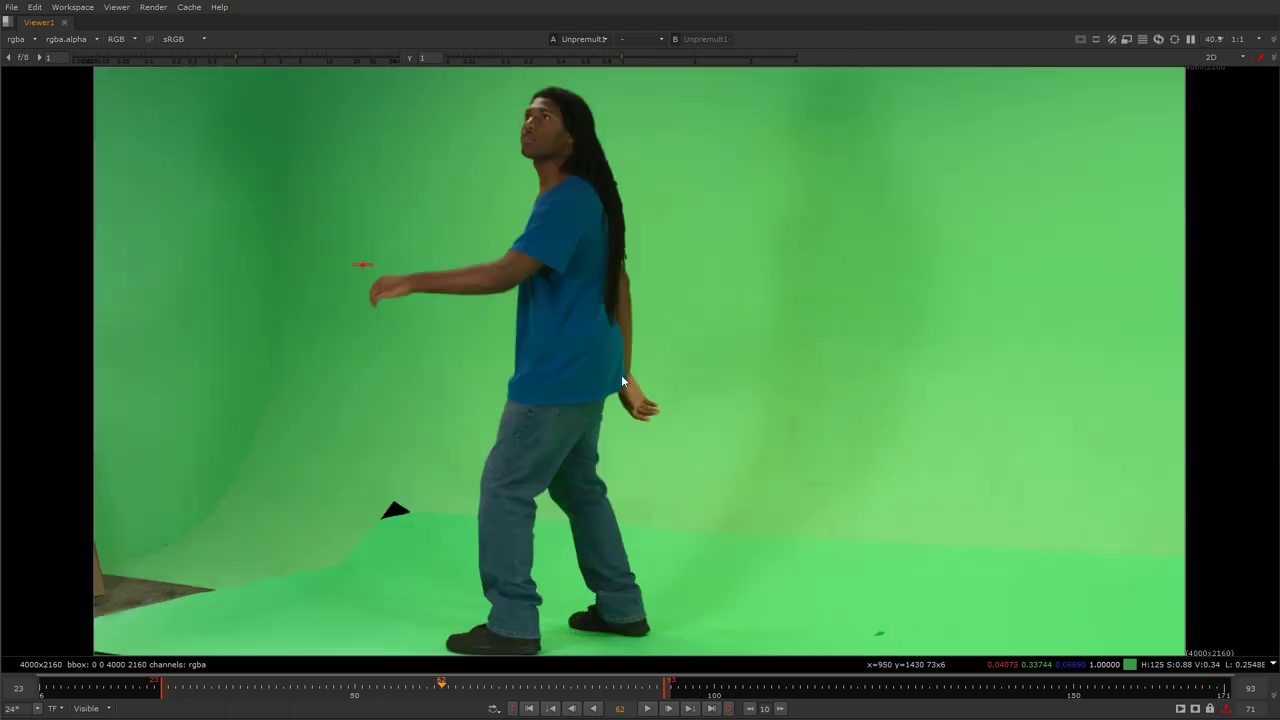
pyautogui.scroll(-1, 580, 369)
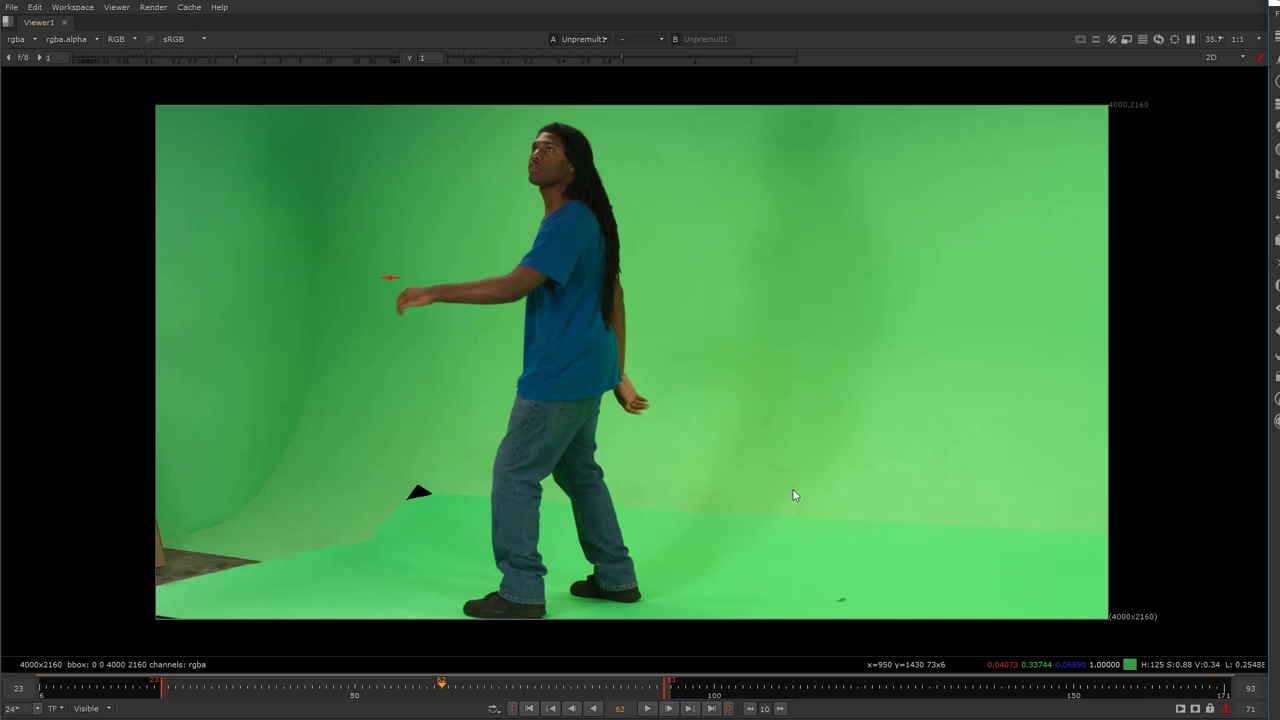
pyautogui.press('space')
# Step: Detach Denoise1 from the chain, connect Merge1's B input directly to Read2, and place Read2 above Merge1
pyautogui.scroll(-5, 600, 463)
pyautogui.moveTo(543, 486); pyautogui.dragTo(537, 600, button='middle')
pyautogui.scroll(5, 485, 506)
pyautogui.moveTo(549, 527); pyautogui.dragTo(551, 520)
pyautogui.moveTo(547, 645); pyautogui.dragTo(547, 588)
pyautogui.moveTo(490, 512); pyautogui.dragTo(530, 560)
pyautogui.click(568, 630)
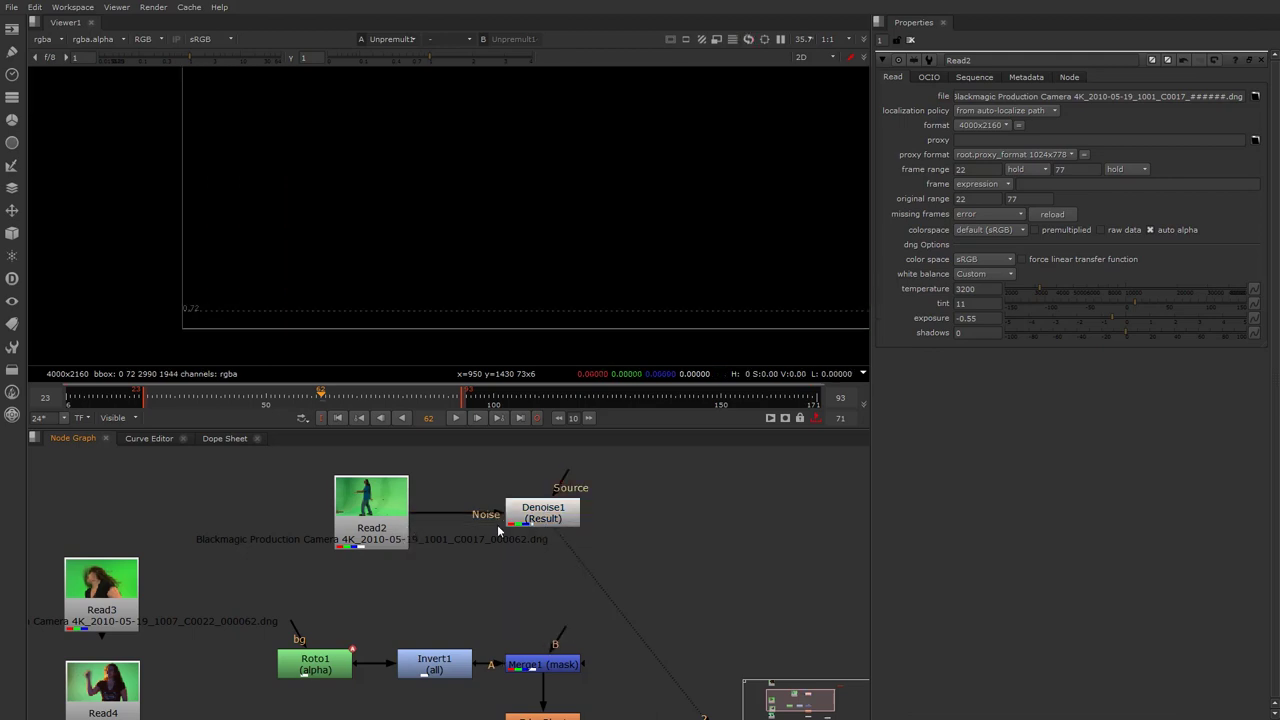
pyautogui.moveTo(567, 629); pyautogui.dragTo(380, 522)
pyautogui.moveTo(558, 521); pyautogui.dragTo(698, 545)
pyautogui.moveTo(353, 525); pyautogui.dragTo(524, 537)
# Step: Place Denoise1 below Unpremult1 with its inputs fed by Unpremult1, and view the denoised result
pyautogui.scroll(-5, 540, 563)
pyautogui.scroll(3, 540, 565)
pyautogui.moveTo(630, 556); pyautogui.dragTo(580, 471, button='middle')
pyautogui.moveTo(582, 463); pyautogui.dragTo(501, 612)
pyautogui.scroll(3, 497, 660)
pyautogui.scroll(-1, 498, 660)
pyautogui.moveTo(496, 676)
pyautogui.mouseDown()
pyautogui.moveTo(507, 678)
pyautogui.moveTo(501, 665)
pyautogui.mouseUp()
pyautogui.press('1')
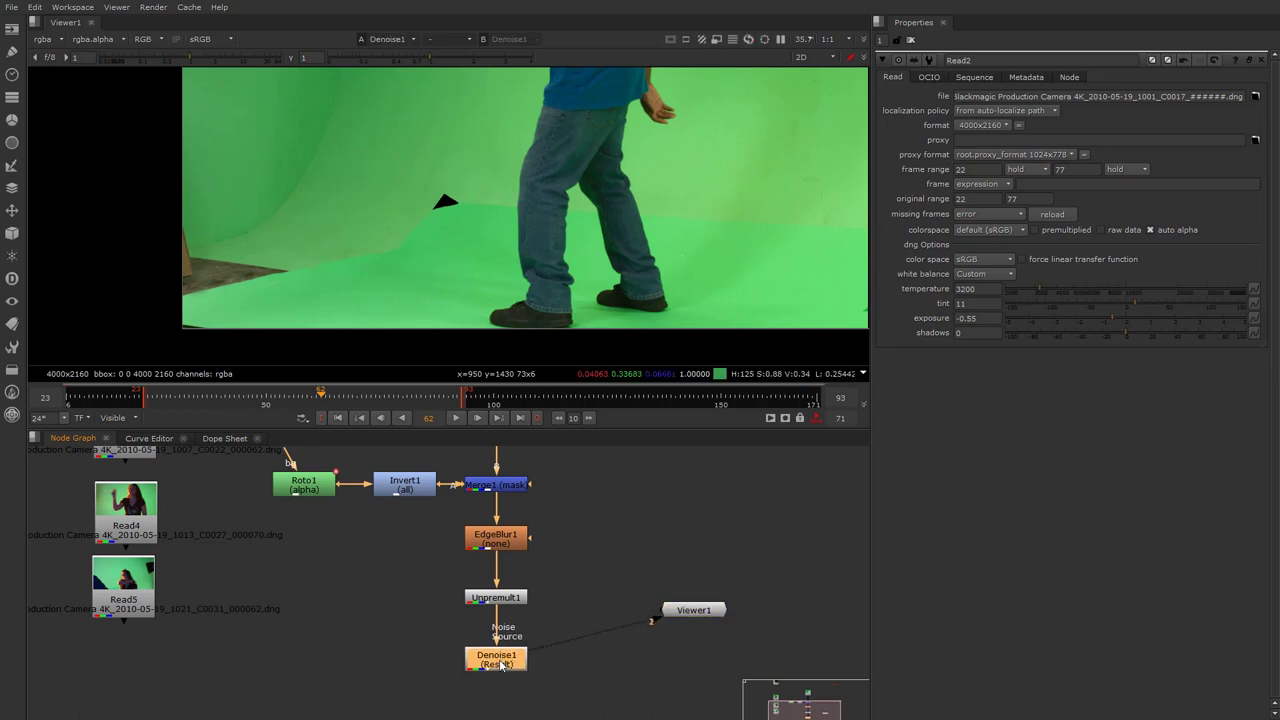
# Step: Check the Denoise1 result up close and at earlier frames, including 55, 42 and 40
pyautogui.scroll(-4, 534, 270)
pyautogui.scroll(2, 486, 240)
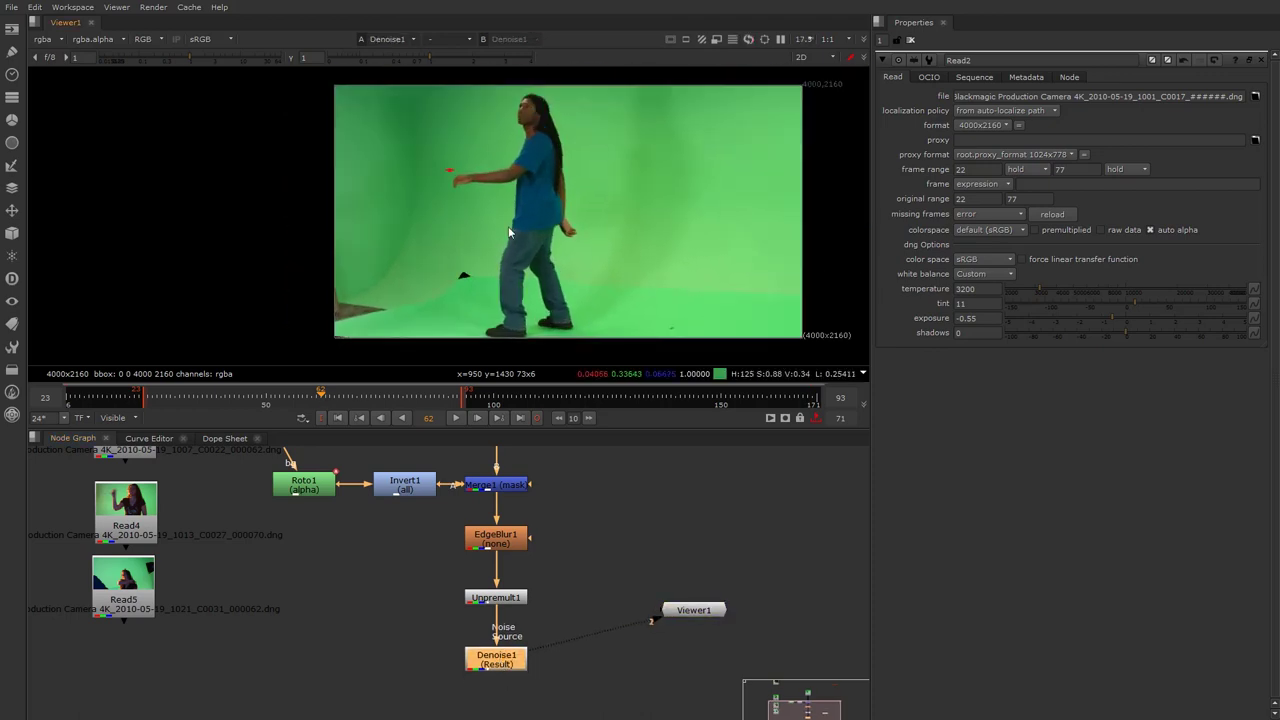
pyautogui.scroll(4, 397, 217)
pyautogui.scroll(-1, 563, 246)
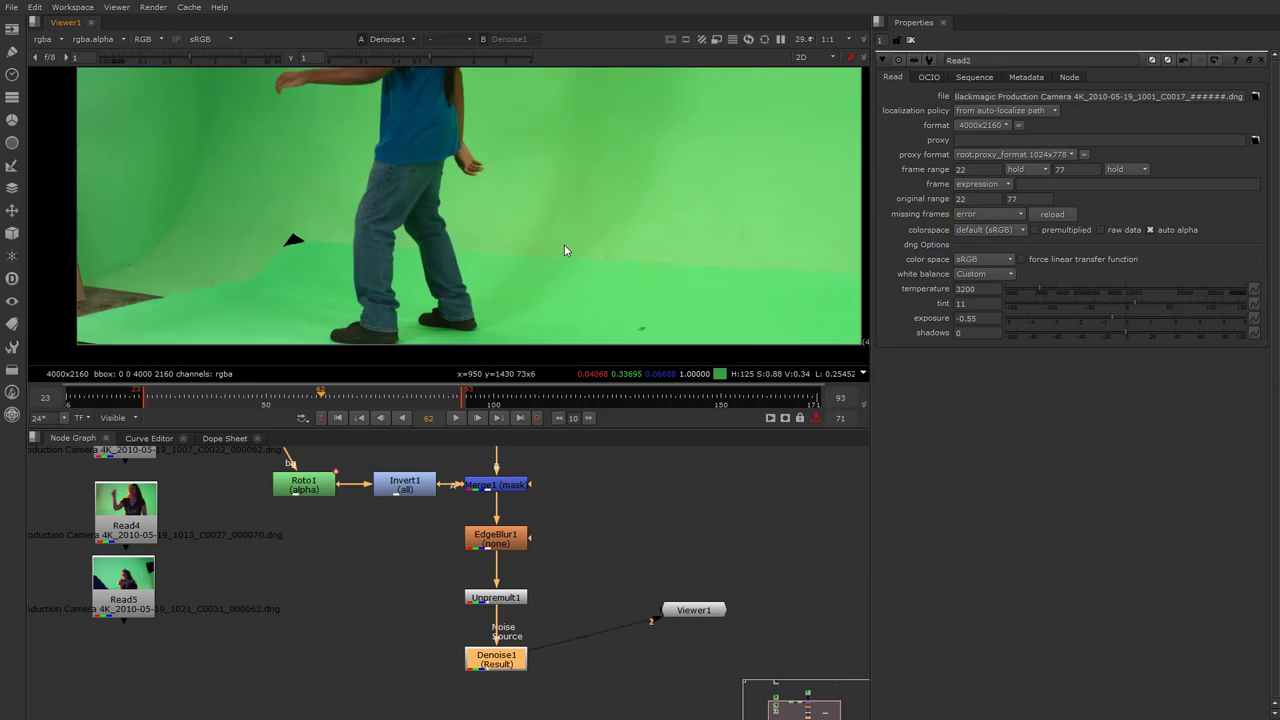
pyautogui.click(289, 397)
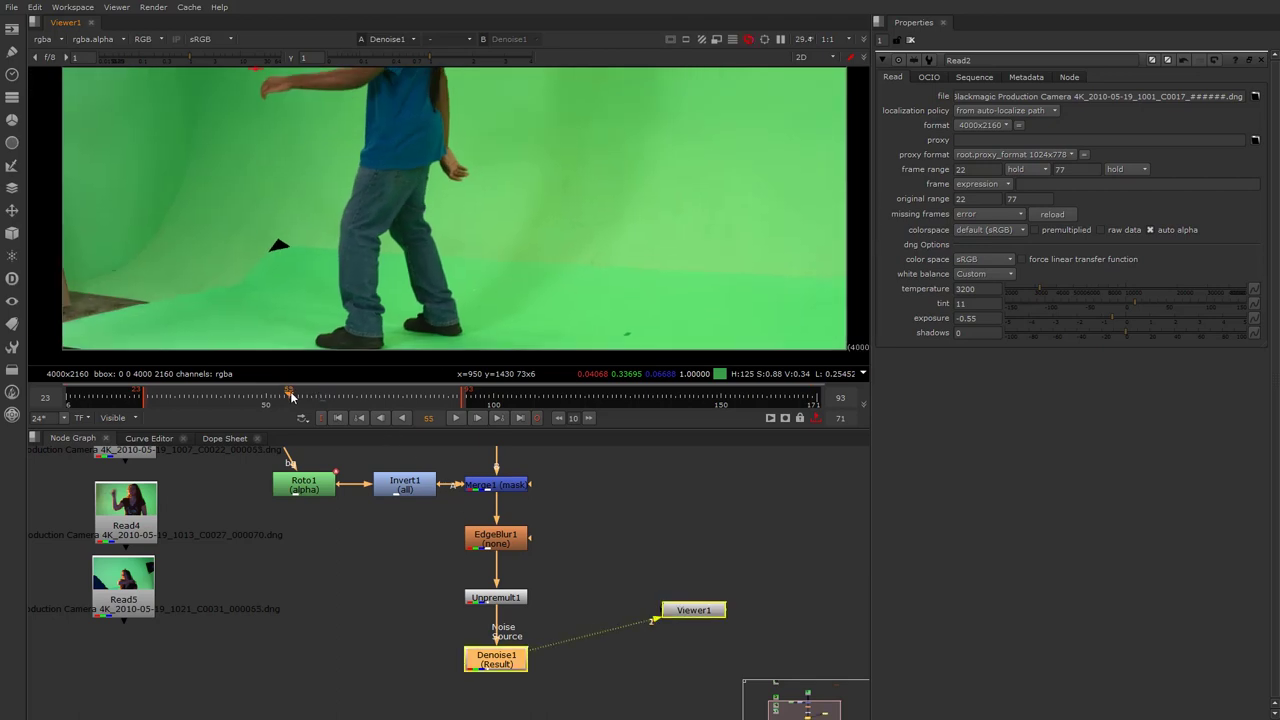
pyautogui.scroll(-2, 444, 208)
pyautogui.click(258, 397)
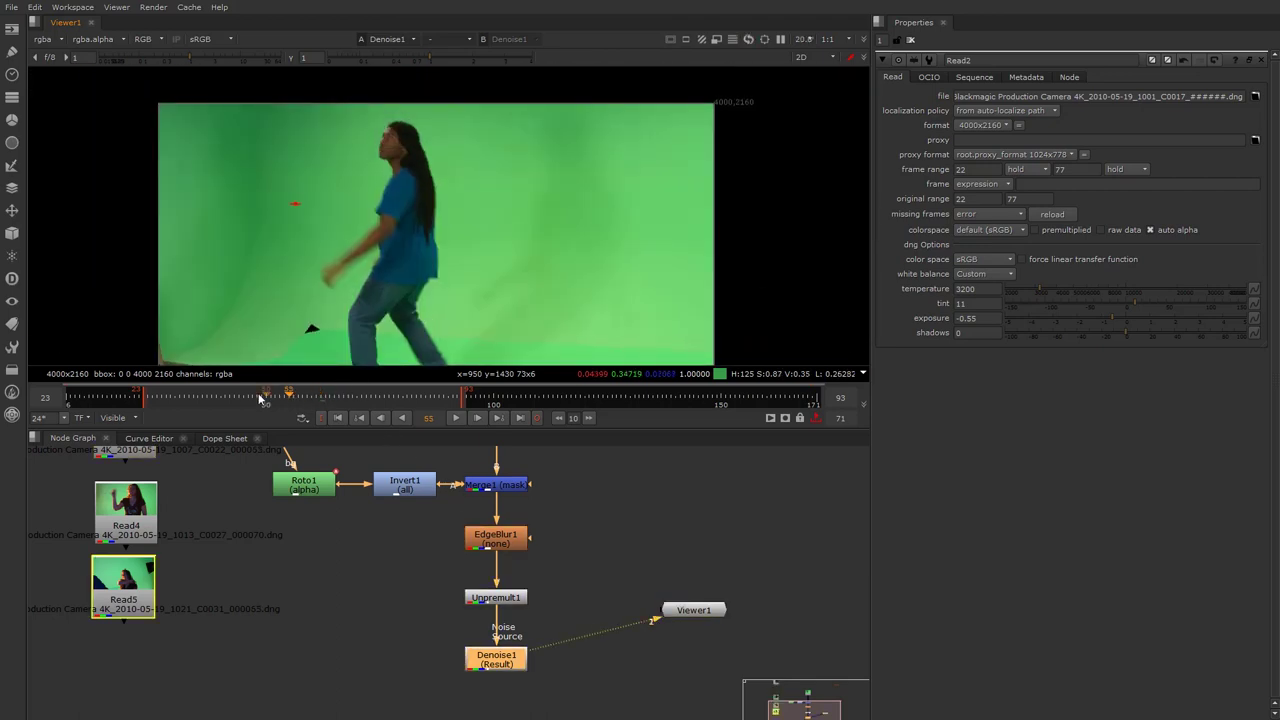
pyautogui.click(234, 397)
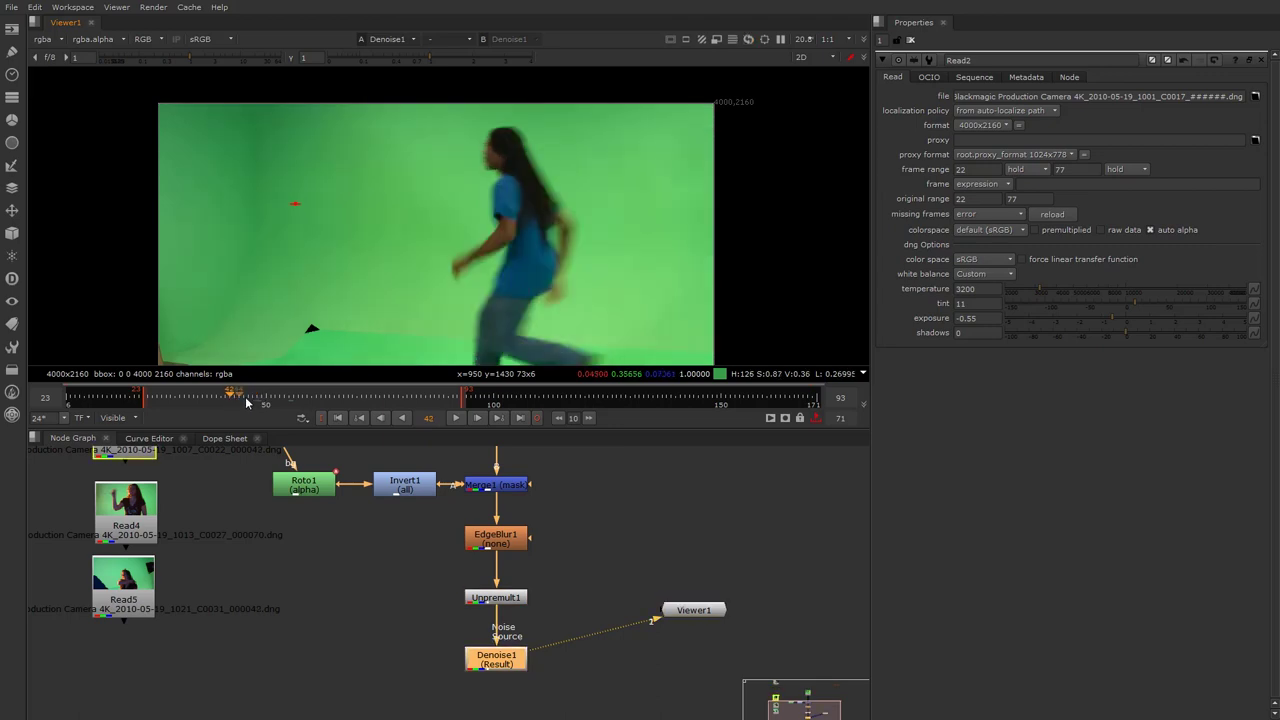
pyautogui.click(226, 398)
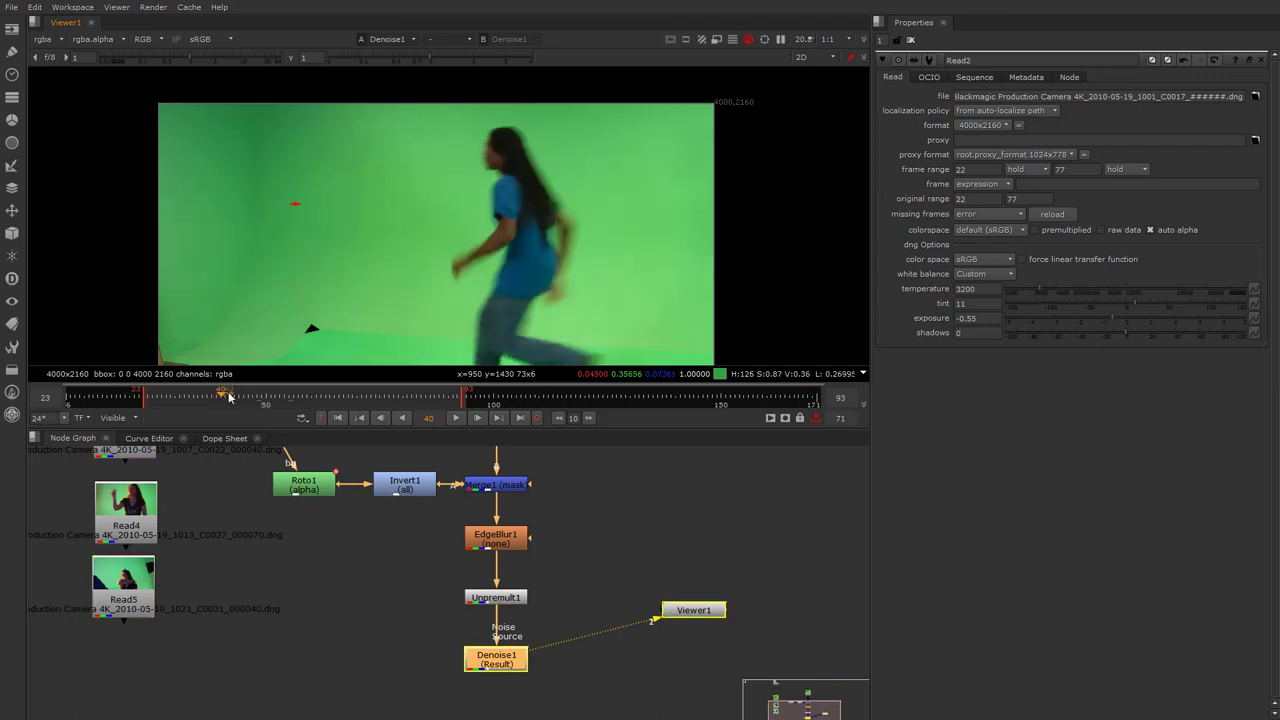
# Step: Inspect the denoised plate around the runner up close at frames 45 and 44
pyautogui.click(244, 397)
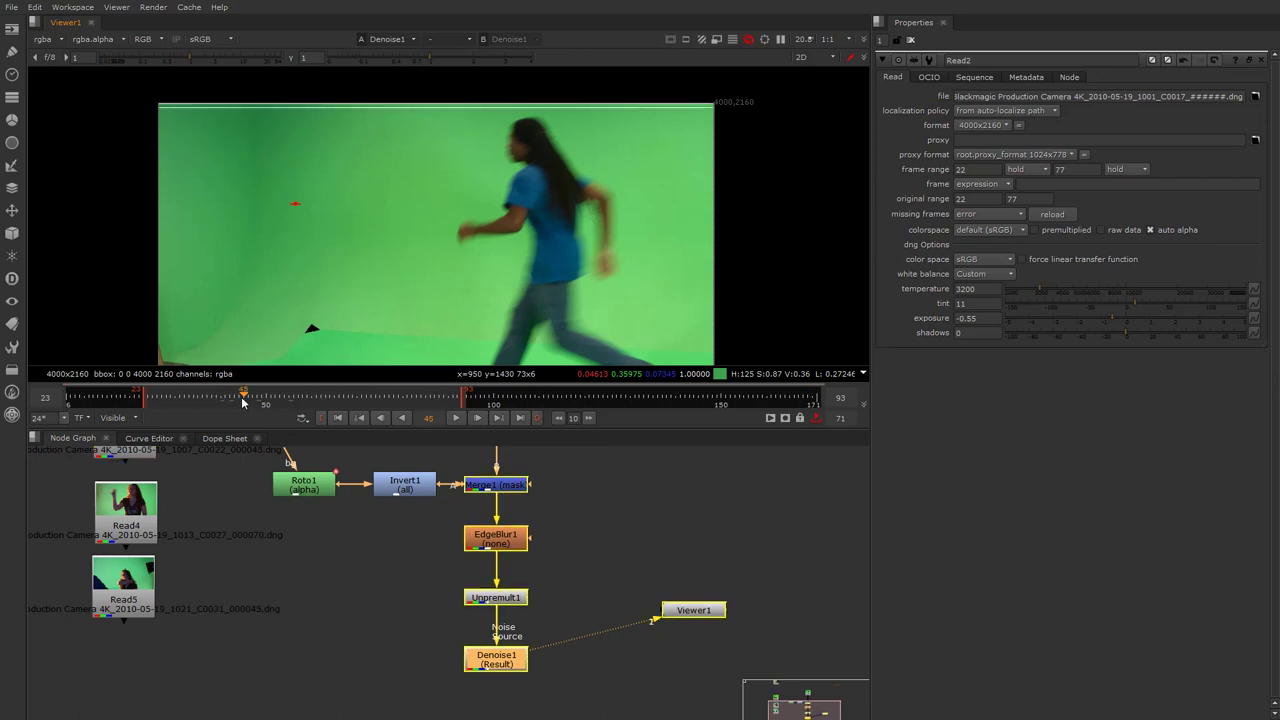
pyautogui.scroll(5, 502, 248)
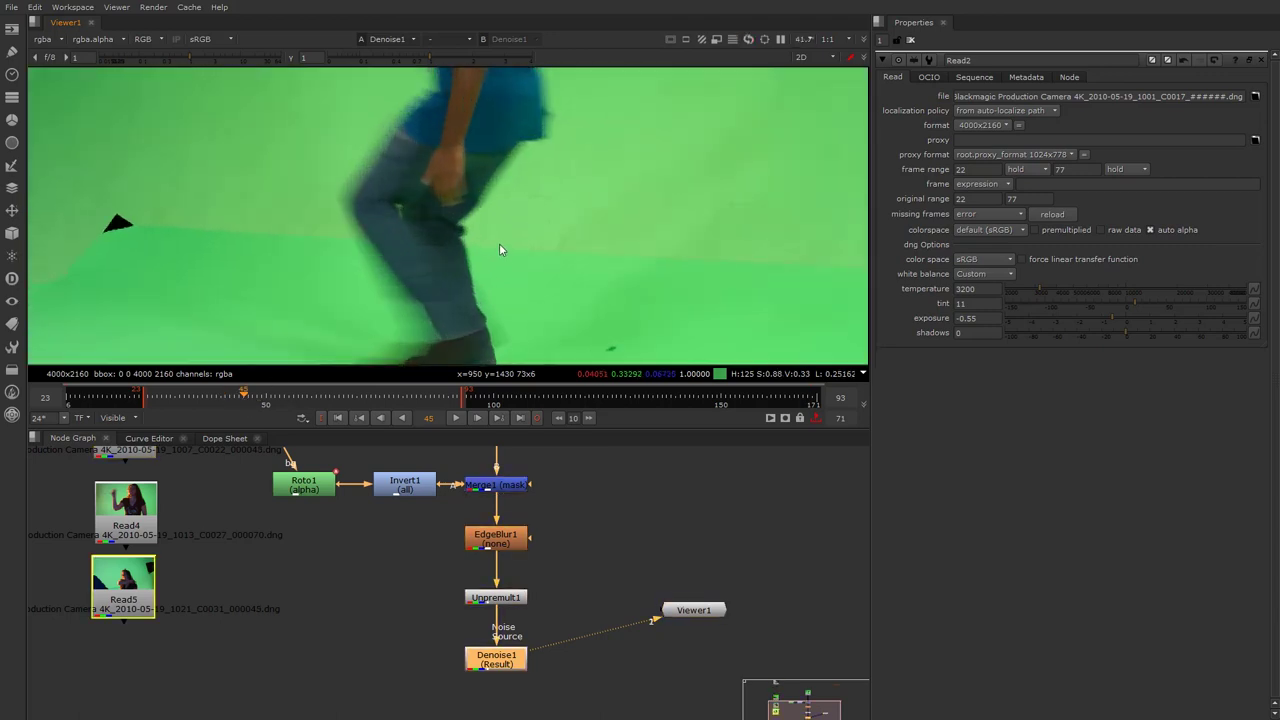
pyautogui.moveTo(506, 157); pyautogui.dragTo(470, 300, button='middle')
pyautogui.scroll(-1, 482, 246)
pyautogui.scroll(1, 461, 268)
pyautogui.press('Left')
# Step: Check the Denoise1 alpha channel, then examine the color result at frames 45, 41, 50, 49 and 40
pyautogui.press('a')
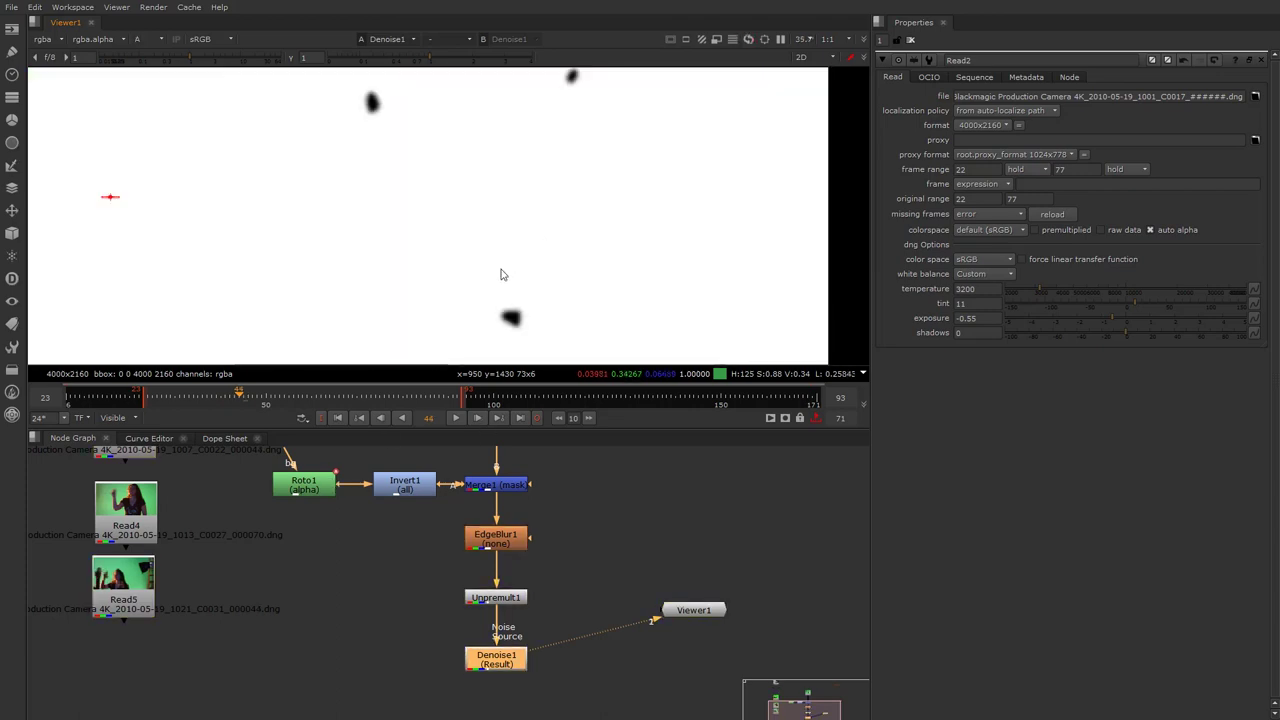
pyautogui.click(213, 397)
pyautogui.press('a')
pyautogui.click(243, 397)
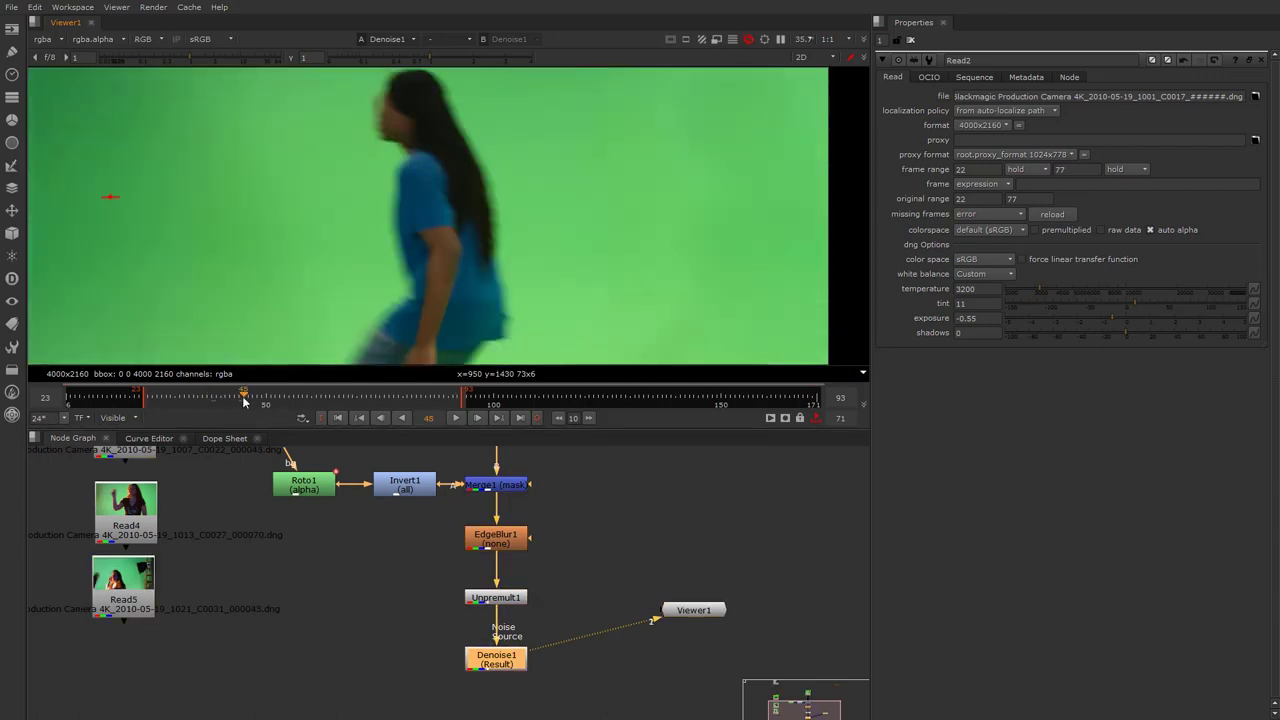
pyautogui.moveTo(242, 398); pyautogui.dragTo(225, 399)
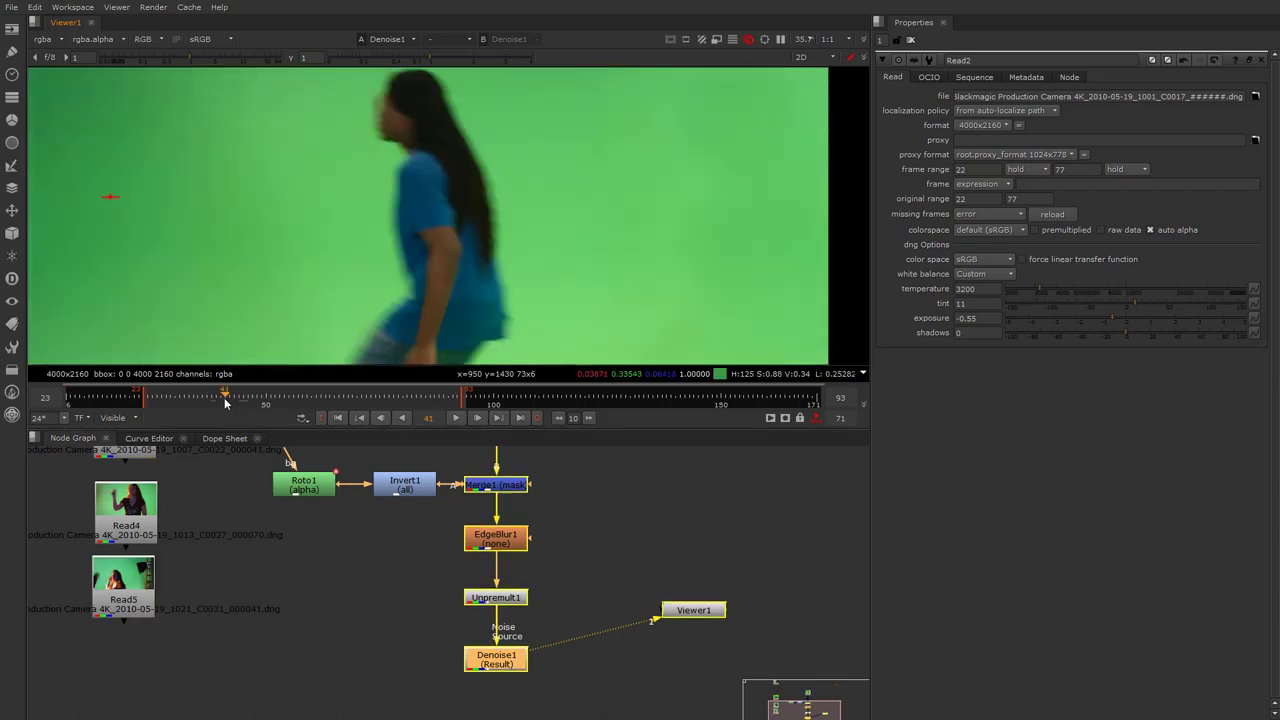
pyautogui.scroll(2, 564, 247)
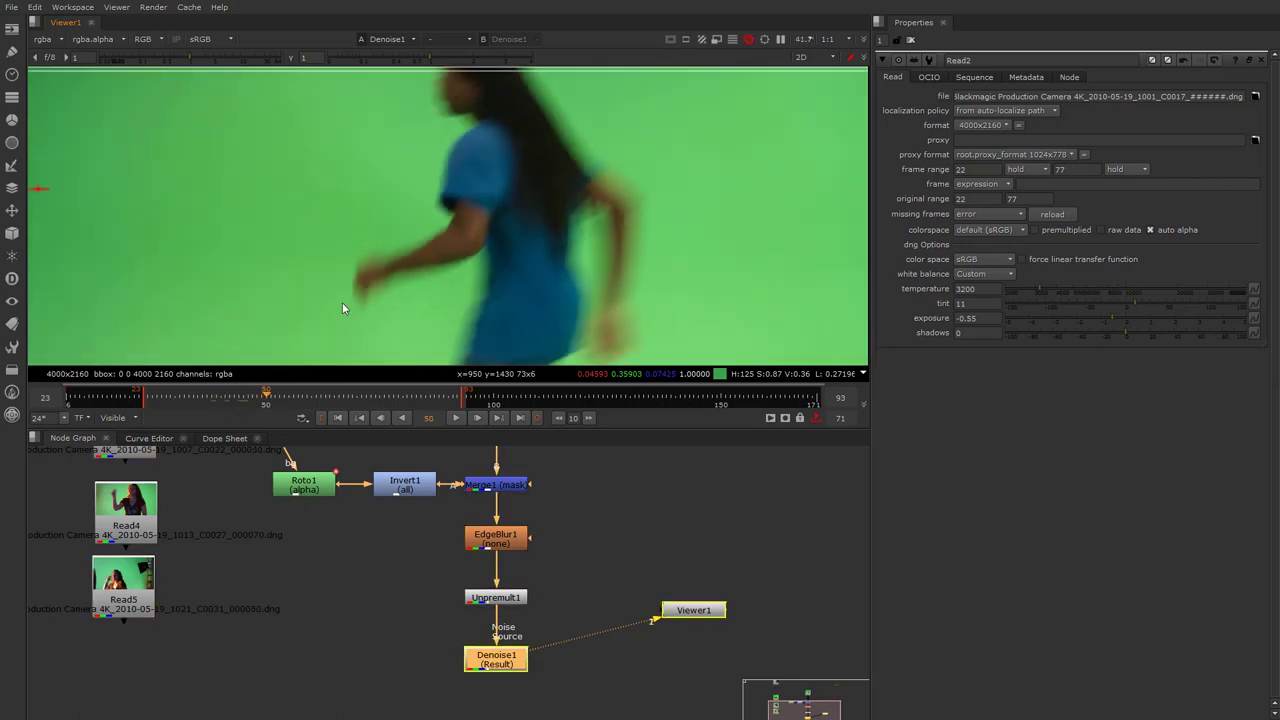
pyautogui.press('Left')
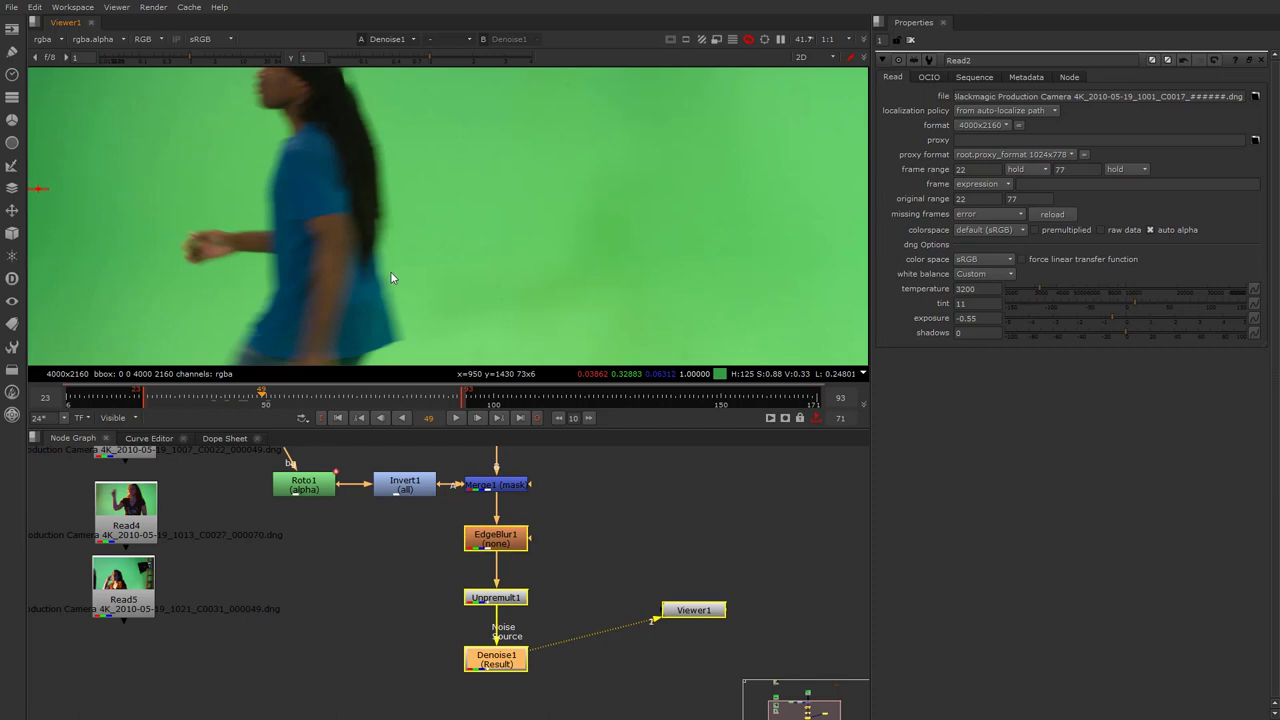
pyautogui.moveTo(251, 401); pyautogui.dragTo(221, 400)
# Step: View the original Read2 plate at frame 40 and examine the tracking marker at the edge of the shirt
pyautogui.moveTo(402, 532); pyautogui.dragTo(359, 719, button='middle')
pyautogui.click(454, 600)
pyautogui.press('1')
pyautogui.click(400, 540)
pyautogui.scroll(-1, 350, 302)
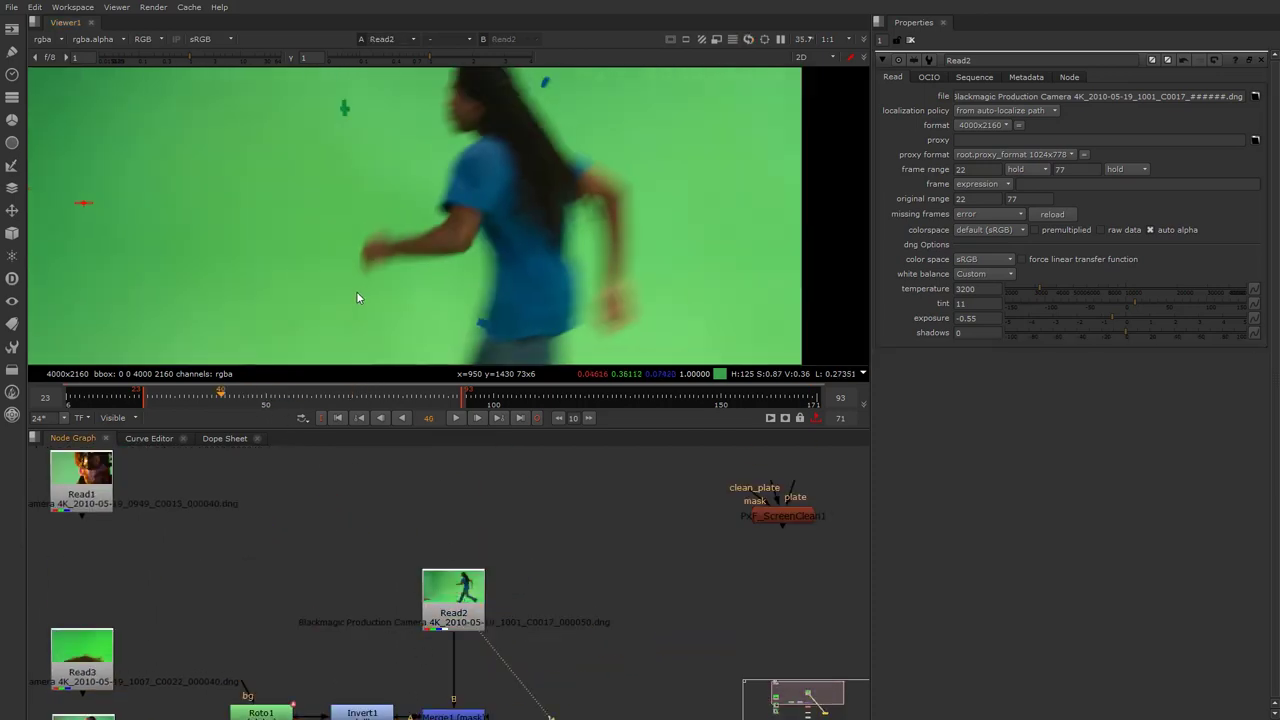
pyautogui.scroll(7, 481, 323)
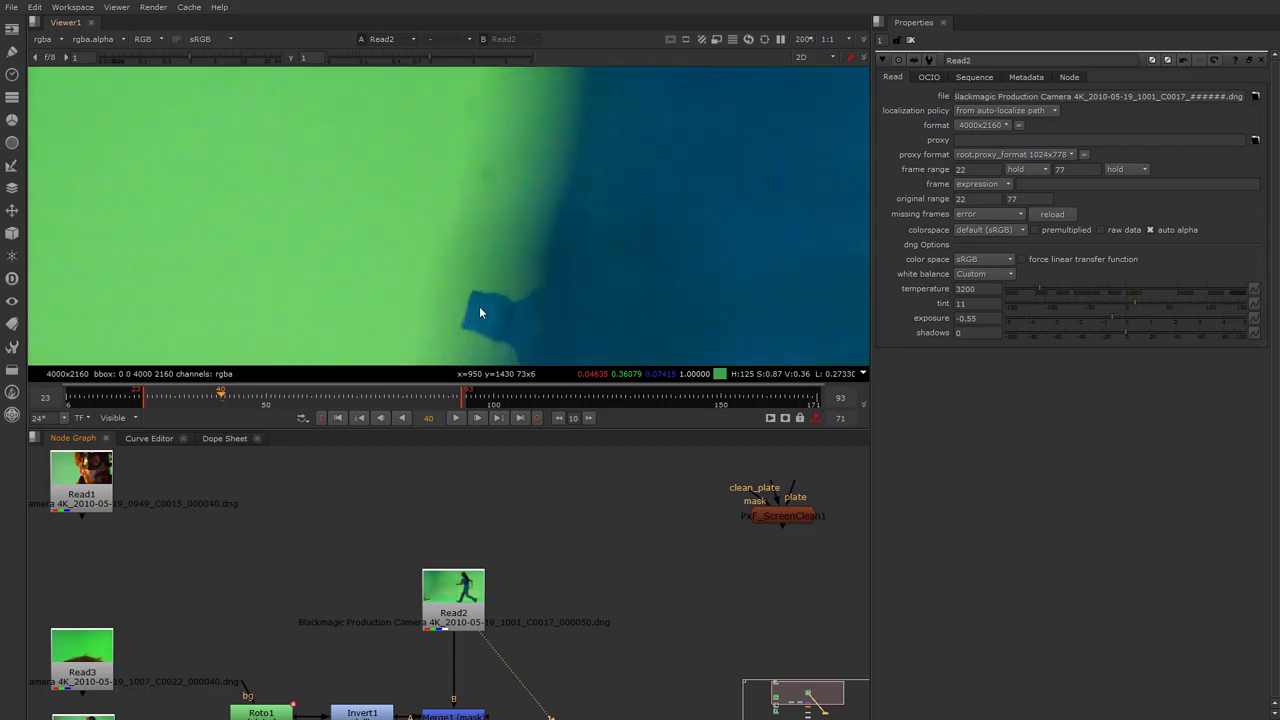
pyautogui.moveTo(511, 315); pyautogui.dragTo(473, 263, button='middle')
pyautogui.scroll(-1, 393, 593)
# Step: View Denoise1 again and compare the filled marker area at the shirt edge up close
pyautogui.moveTo(420, 697); pyautogui.dragTo(374, 631, button='middle')
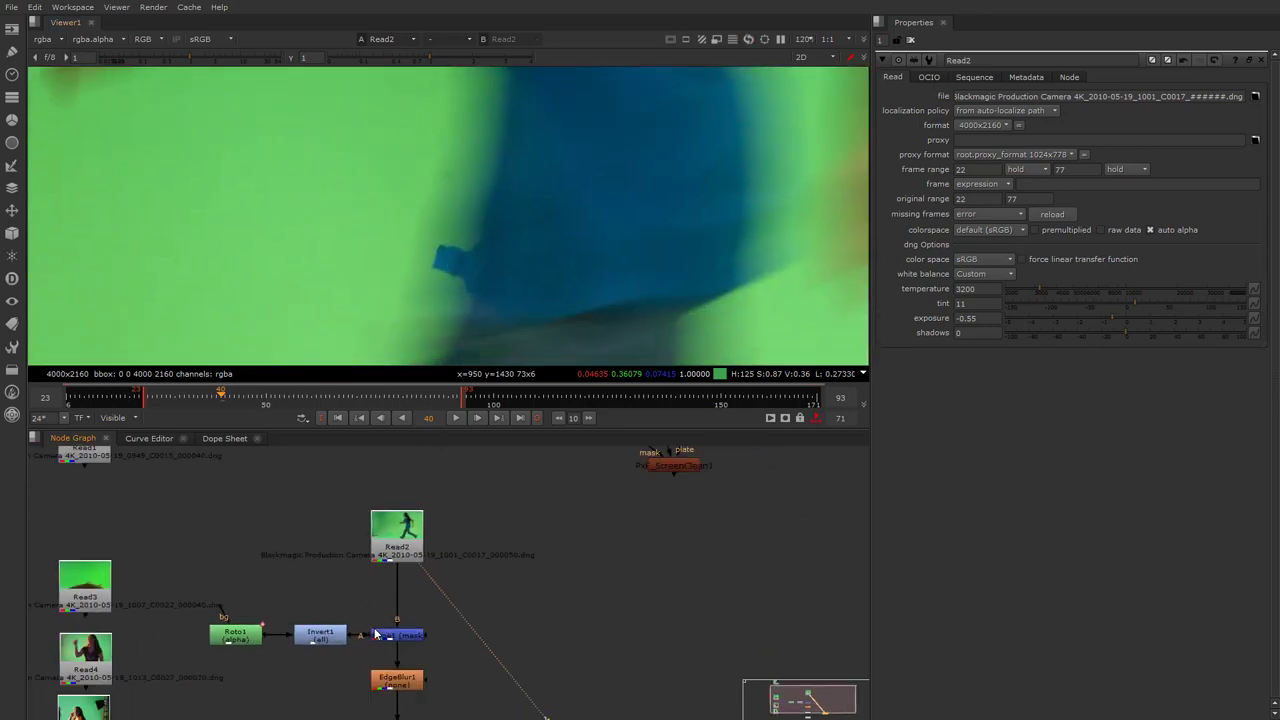
pyautogui.scroll(-1, 374, 631)
pyautogui.moveTo(387, 716); pyautogui.dragTo(370, 628, button='middle')
pyautogui.scroll(2, 382, 659)
pyautogui.click(382, 659)
pyautogui.press('1')
pyautogui.scroll(2, 470, 262)
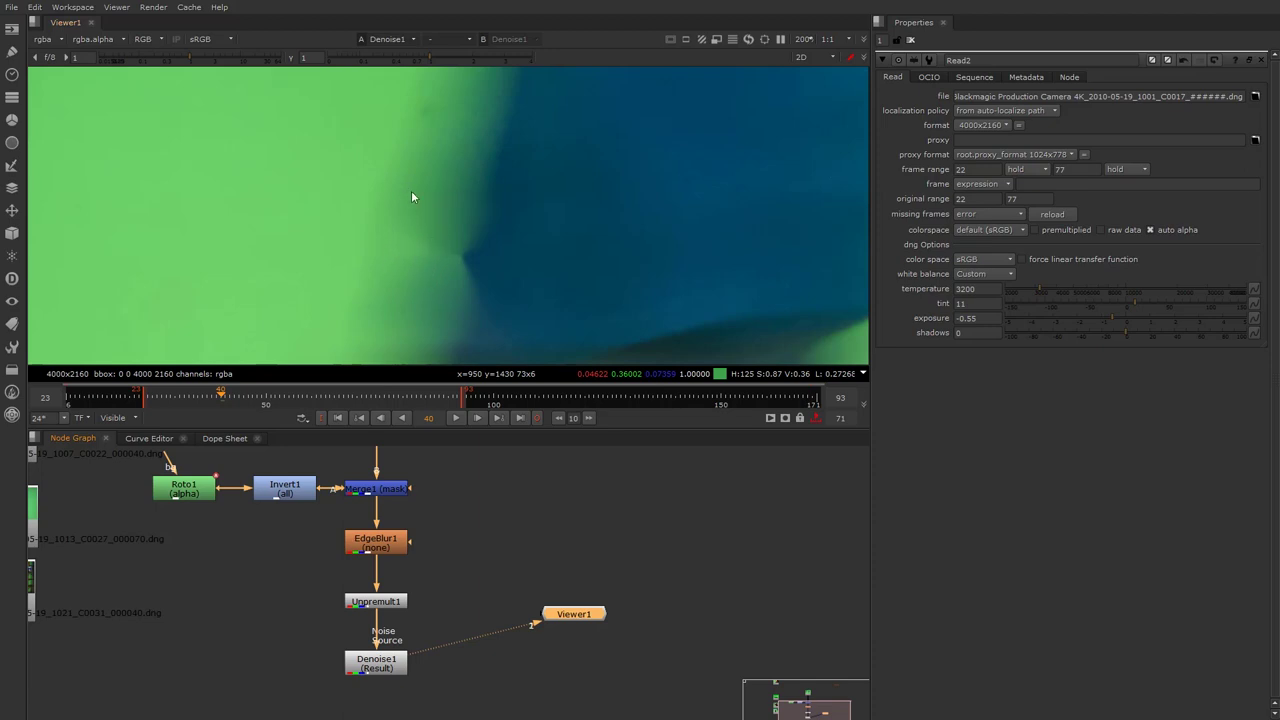
pyautogui.scroll(-6, 411, 197)
# Step: View Read2, go to frame 39 and examine the blue marker beside the runner's hair
pyautogui.moveTo(408, 491); pyautogui.dragTo(373, 627, button='middle')
pyautogui.scroll(-2, 373, 627)
pyautogui.scroll(1, 371, 536)
pyautogui.click(369, 553)
pyautogui.press('1')
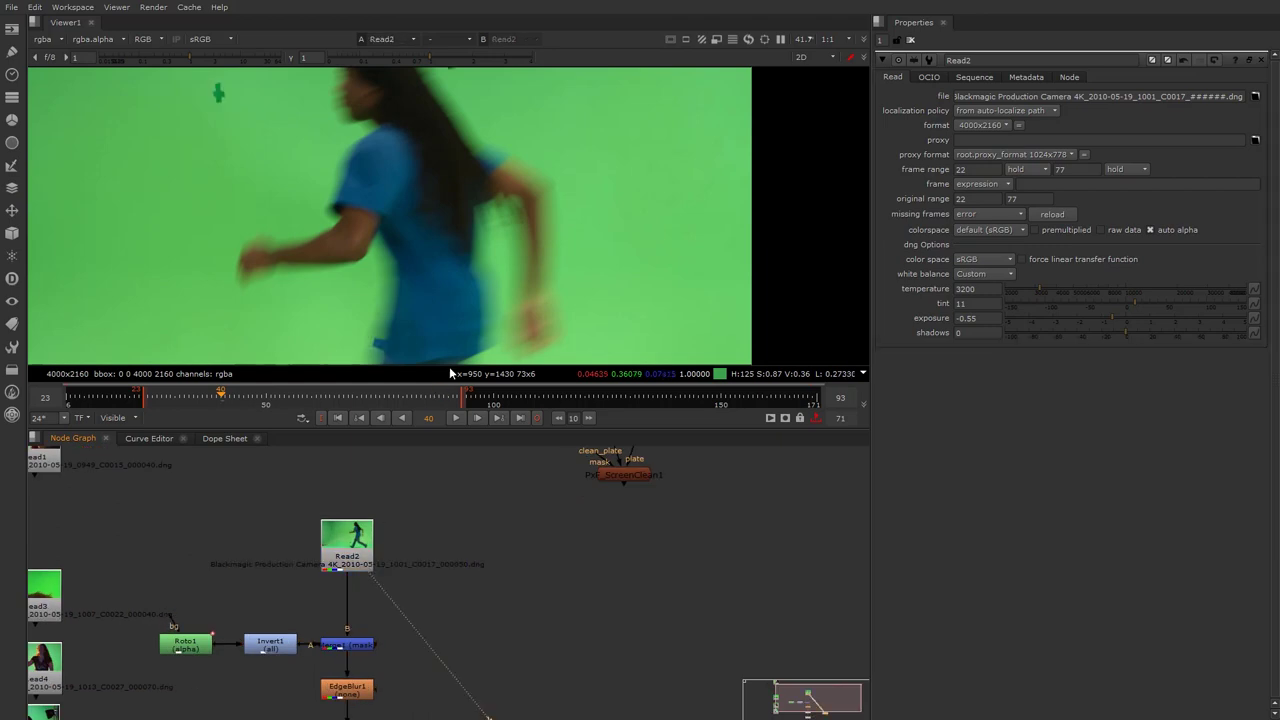
pyautogui.scroll(-2, 393, 338)
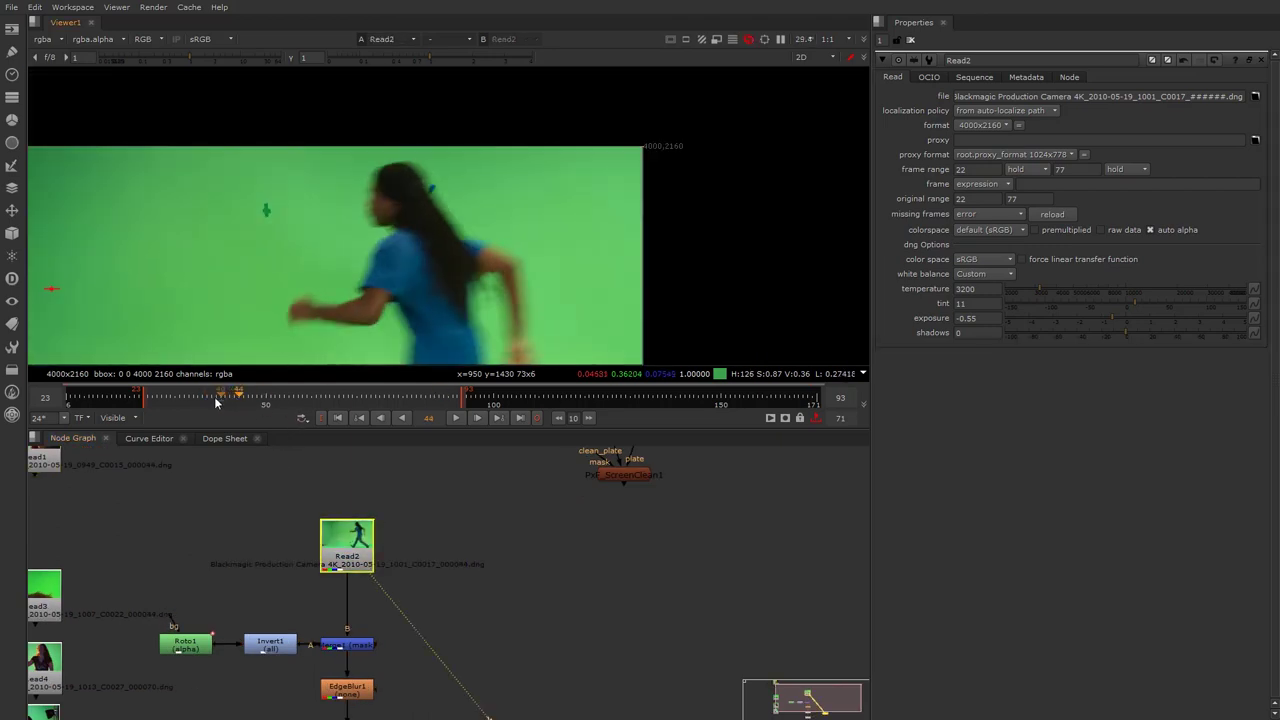
pyautogui.moveTo(221, 402); pyautogui.dragTo(210, 400)
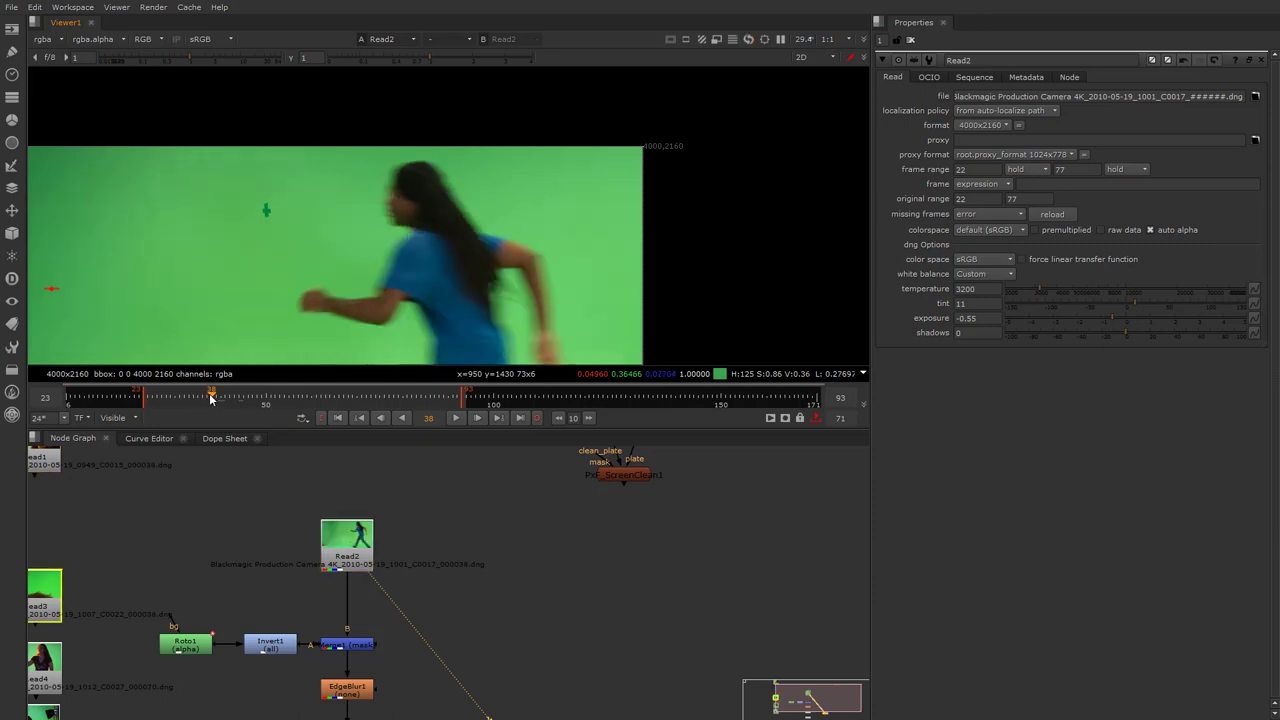
pyautogui.moveTo(217, 397); pyautogui.dragTo(211, 397)
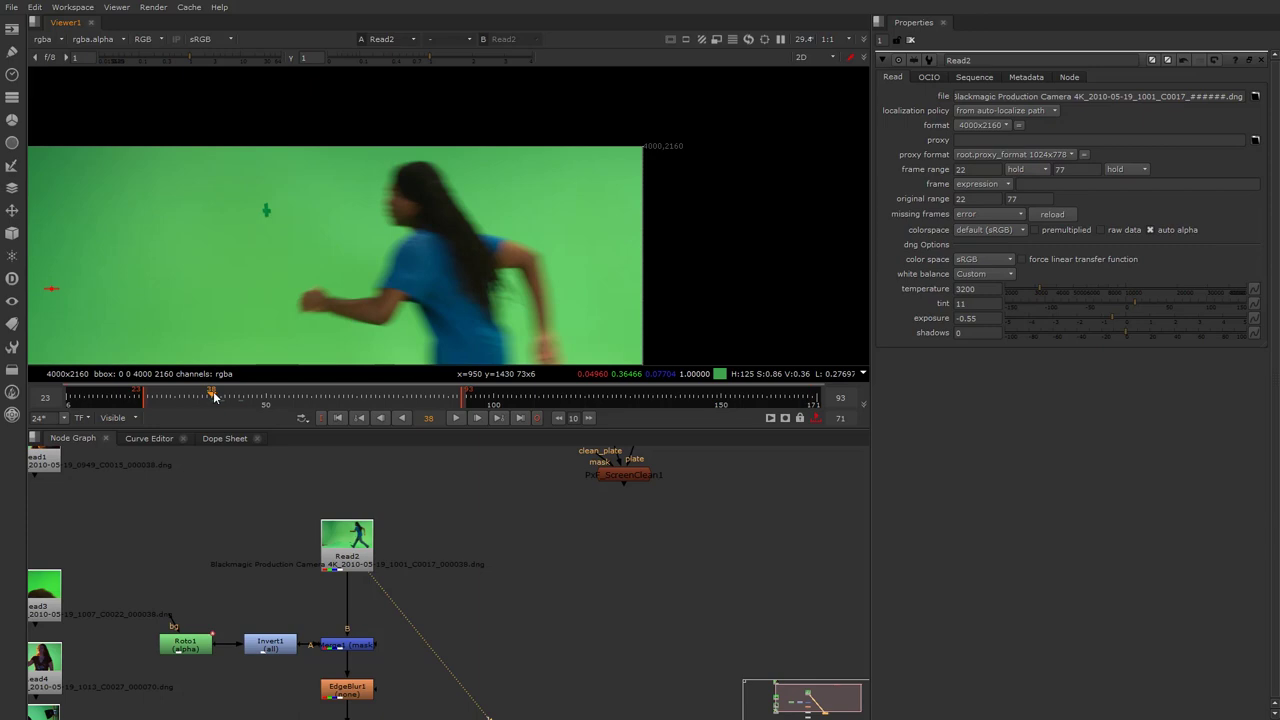
pyautogui.moveTo(212, 397); pyautogui.dragTo(216, 399)
pyautogui.scroll(8, 428, 180)
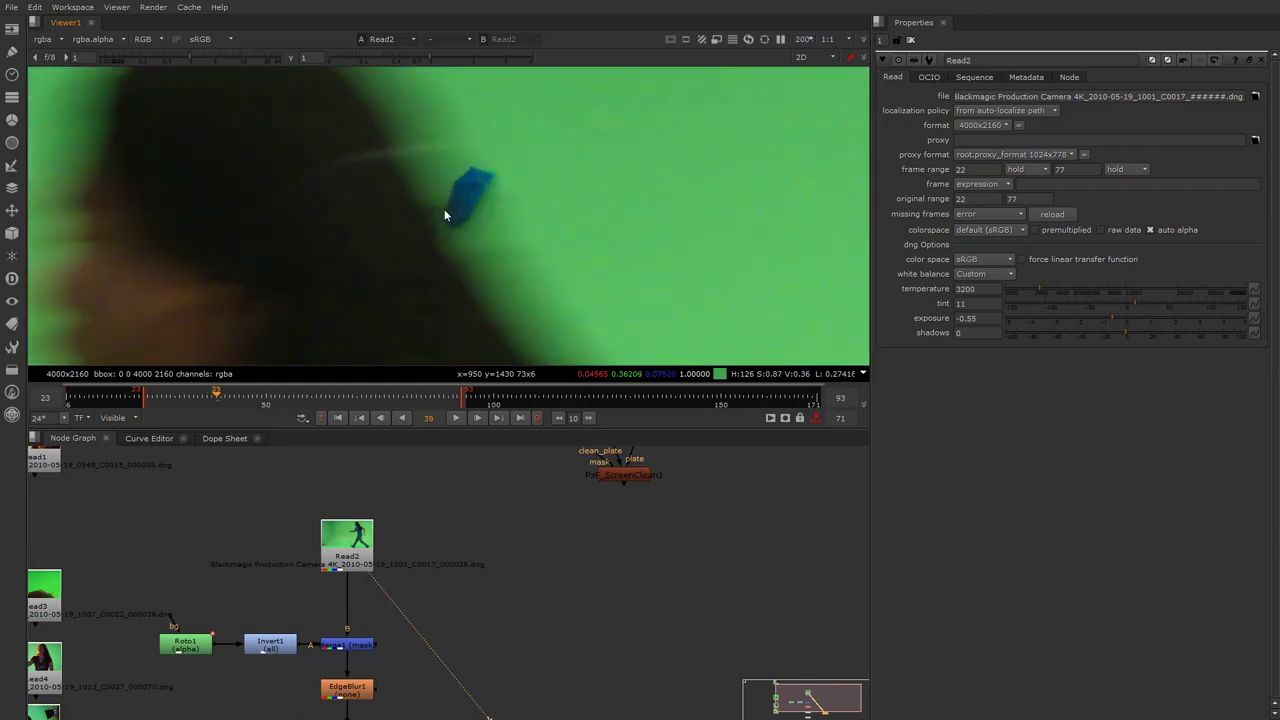
# Step: View the Denoise1 result at frame 39 to check the filled marker at the hair edge
pyautogui.scroll(-5, 362, 655)
pyautogui.click(377, 633)
pyautogui.press('1')
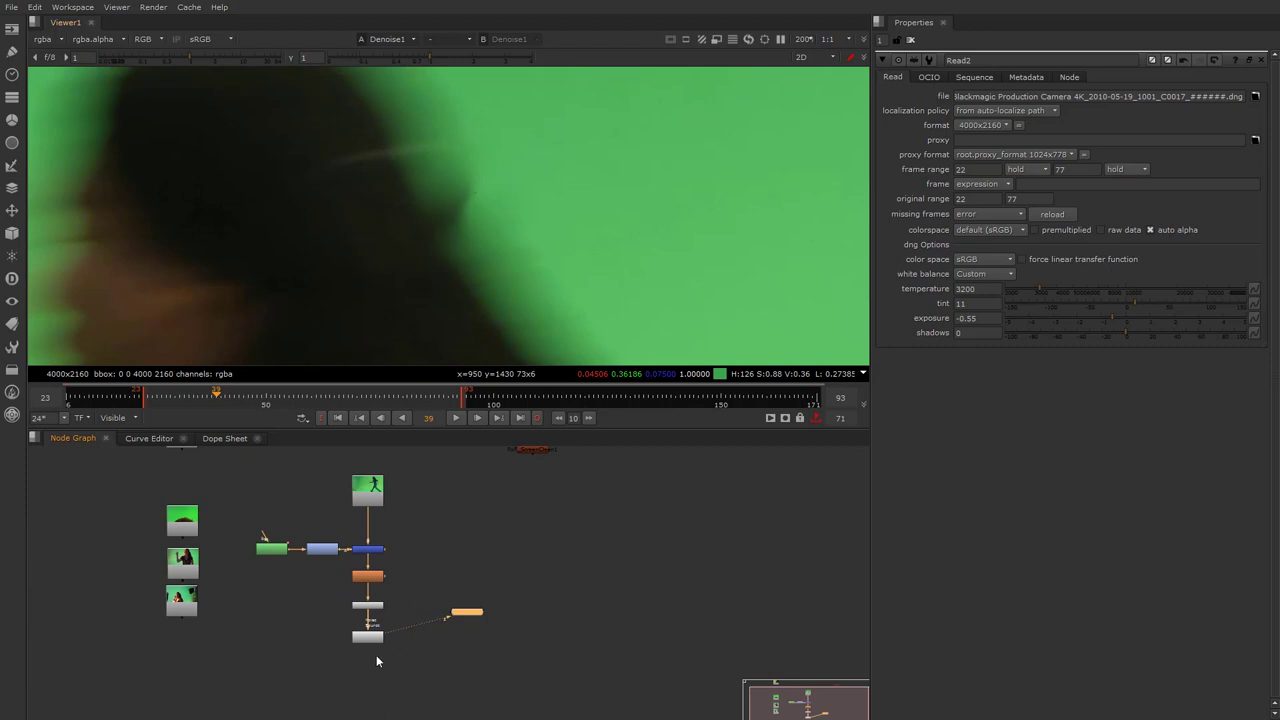
# Step: Move Denoise1 down and create a RotoPaint node in the gap below Unpremult1
pyautogui.scroll(5, 403, 648)
pyautogui.moveTo(375, 607); pyautogui.dragTo(375, 656)
pyautogui.click(432, 584)
pyautogui.press('Tab')
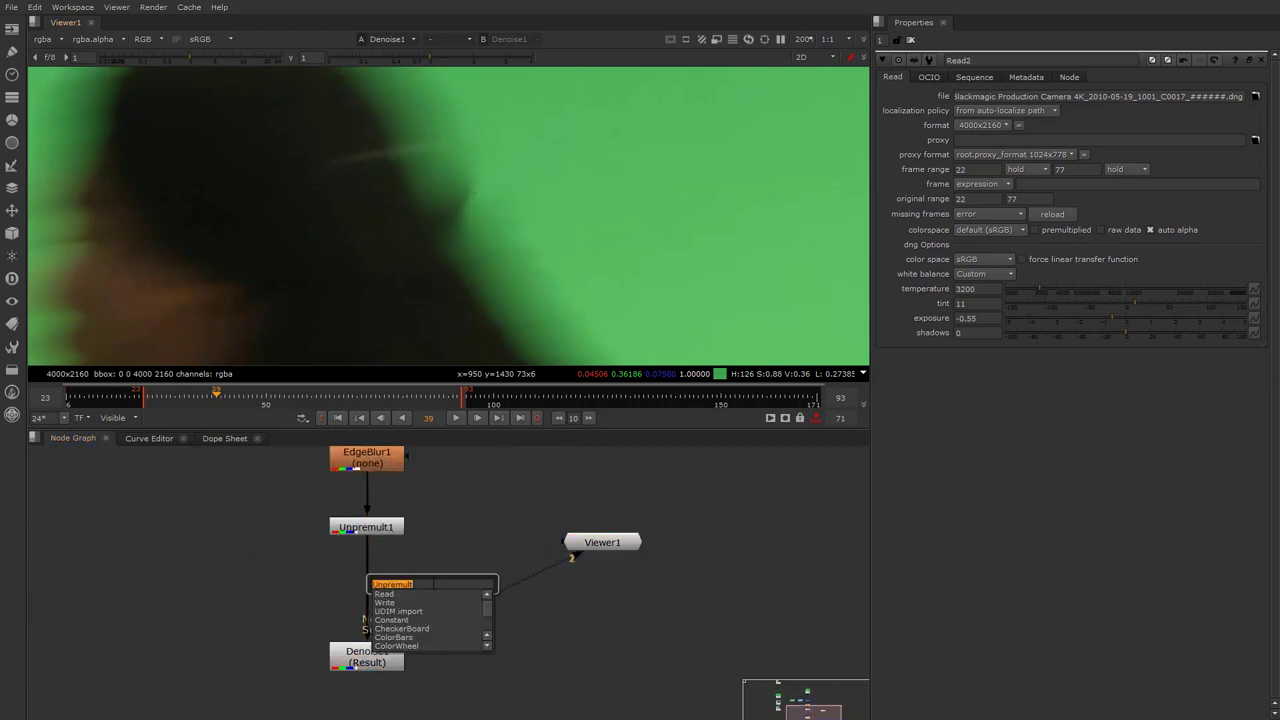
pyautogui.write('r')
pyautogui.click(400, 608)
pyautogui.moveTo(406, 585)
pyautogui.mouseDown()
pyautogui.moveTo(369, 582)
pyautogui.moveTo(412, 581)
pyautogui.mouseUp()
pyautogui.moveTo(395, 645); pyautogui.dragTo(310, 653)
pyautogui.moveTo(410, 580)
pyautogui.mouseDown()
pyautogui.moveTo(332, 584)
pyautogui.moveTo(419, 576)
pyautogui.mouseUp()
# Step: Add a Dot above Denoise1 and place RotoPaint1 in the chain between Unpremult1 and the Dot
pyautogui.moveTo(374, 527); pyautogui.dragTo(351, 600)
pyautogui.press('.')
pyautogui.moveTo(422, 580); pyautogui.dragTo(371, 510)
pyautogui.click(370, 565)
pyautogui.moveTo(290, 662); pyautogui.dragTo(355, 664)
pyautogui.moveTo(367, 558); pyautogui.dragTo(361, 553)
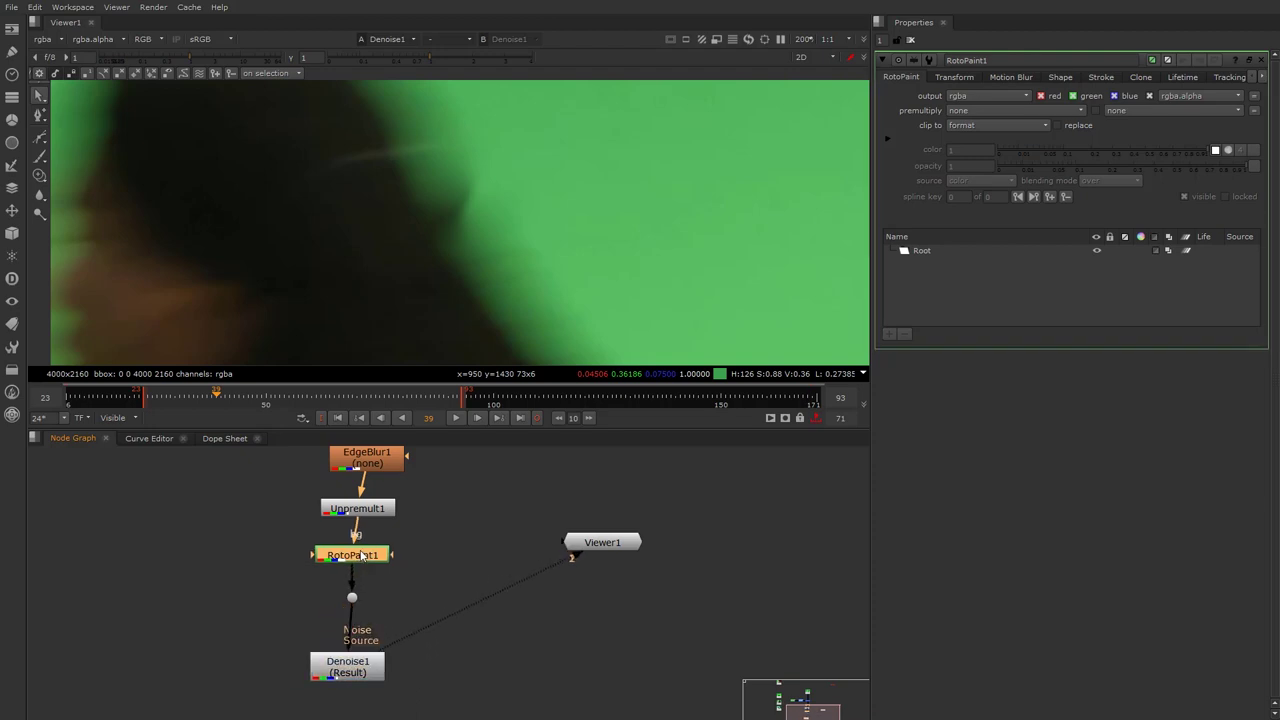
# Step: Clone over the hair-edge artifact at frame 39 with brush size 66.5, hardness 0 and opacity 0.1
pyautogui.click(40, 174)
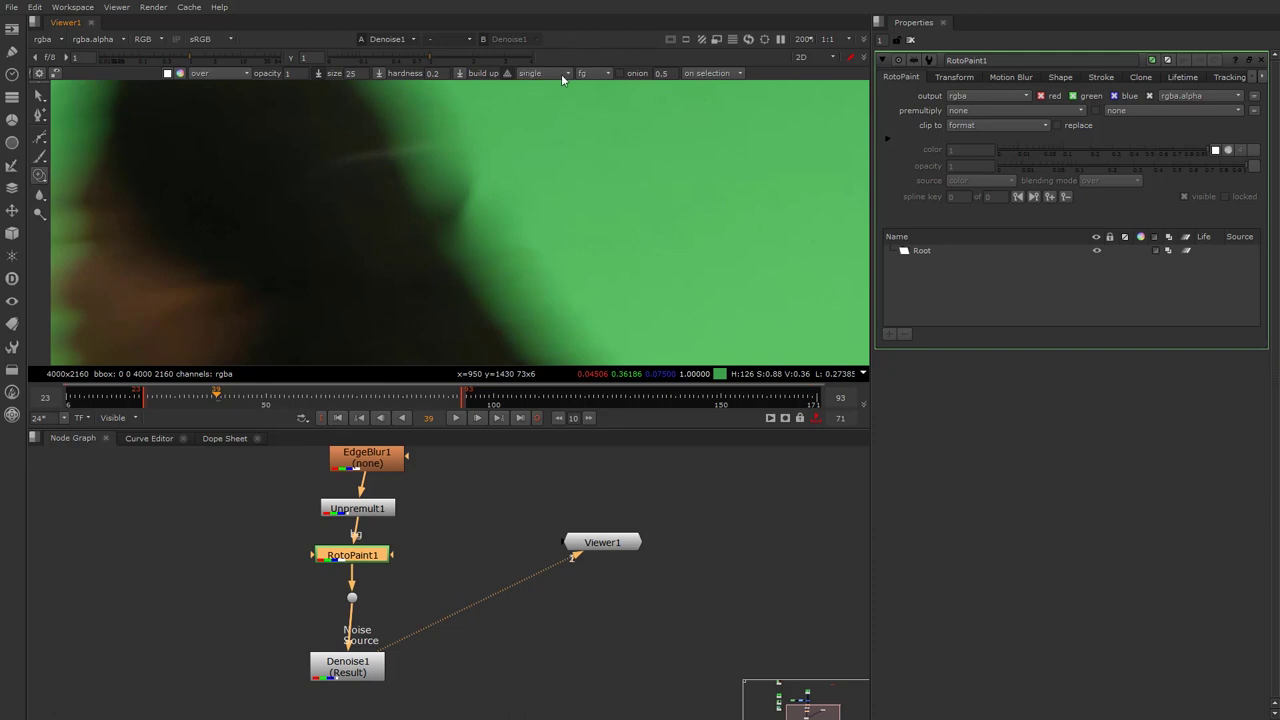
pyautogui.moveTo(490, 195)
pyautogui.keyDown('shift'); pyautogui.mouseDown()
pyautogui.moveTo(474, 200)
pyautogui.moveTo(429, 163)
pyautogui.moveTo(400, 110)
pyautogui.mouseUp(); pyautogui.keyUp('shift')
pyautogui.write('0')
pyautogui.press('Return')
pyautogui.write('0.1')
pyautogui.press('Return')
pyautogui.moveTo(455, 220)
pyautogui.mouseDown()
pyautogui.moveTo(463, 200)
pyautogui.moveTo(480, 208)
pyautogui.moveTo(475, 197)
pyautogui.mouseUp()
# Step: Compare the painted hair edge at frame 39 with the neighboring frames, including frame 40
pyautogui.scroll(-5, 371, 229)
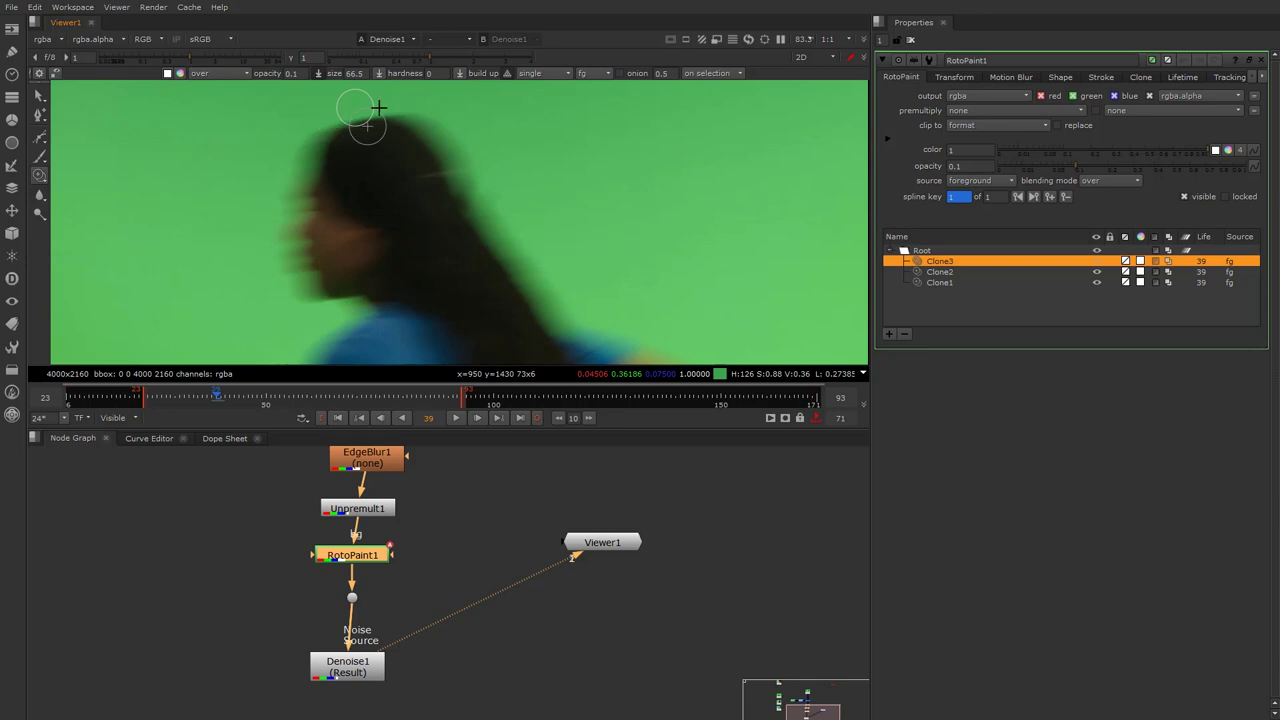
pyautogui.press('Right')
pyautogui.press('Left')
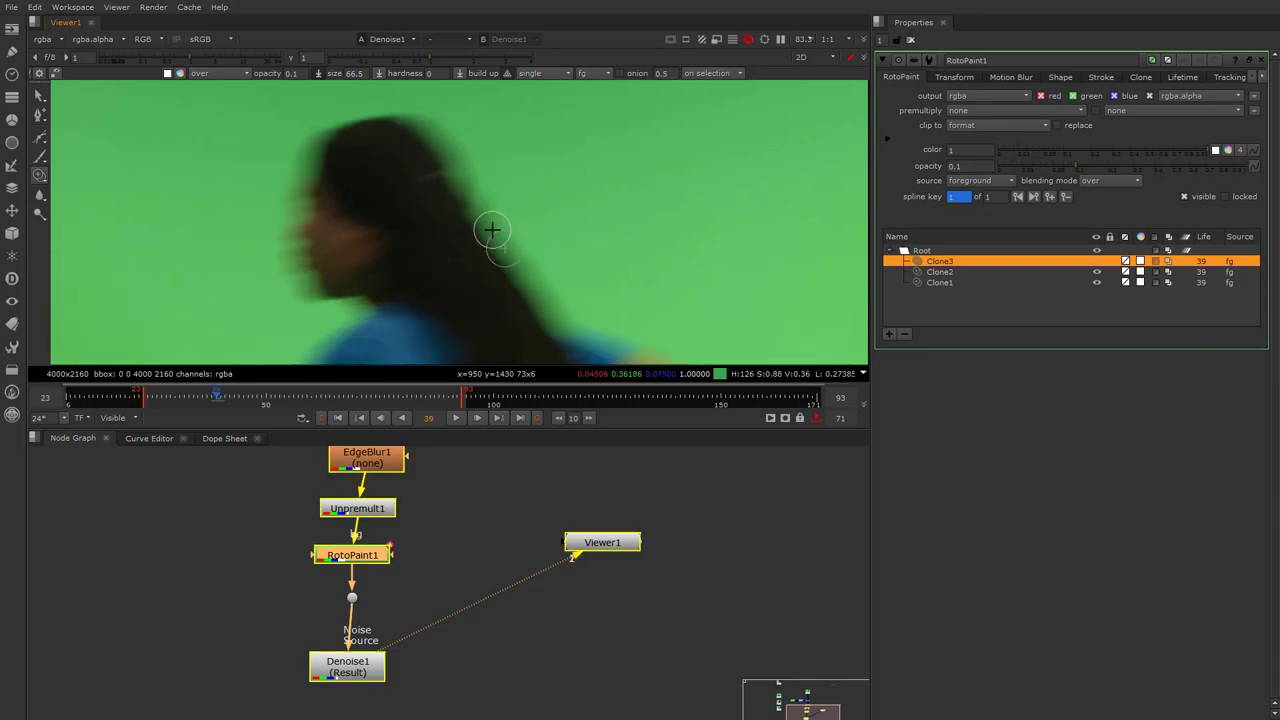
pyautogui.press('Left')
pyautogui.press('Right')
pyautogui.press('Left')
pyautogui.press('Right')
pyautogui.press('Right')
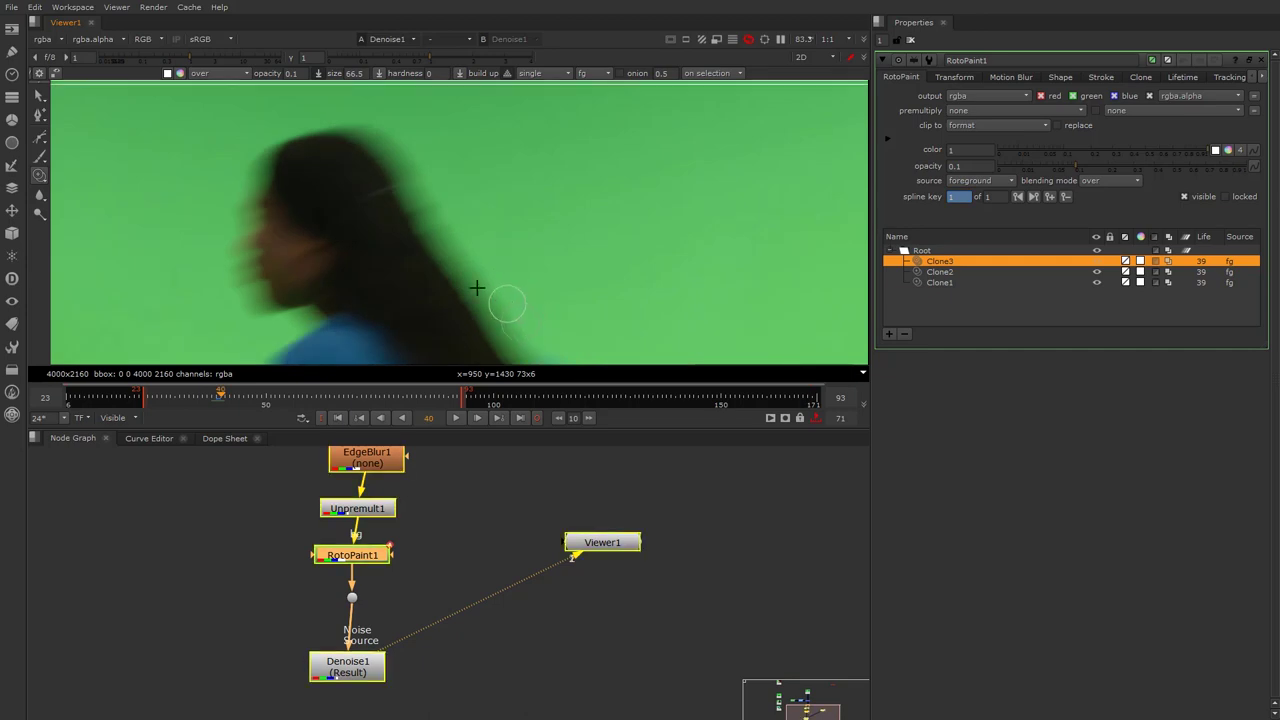
pyautogui.moveTo(293, 252); pyautogui.dragTo(378, 200, button='middle')
pyautogui.scroll(-3, 378, 200)
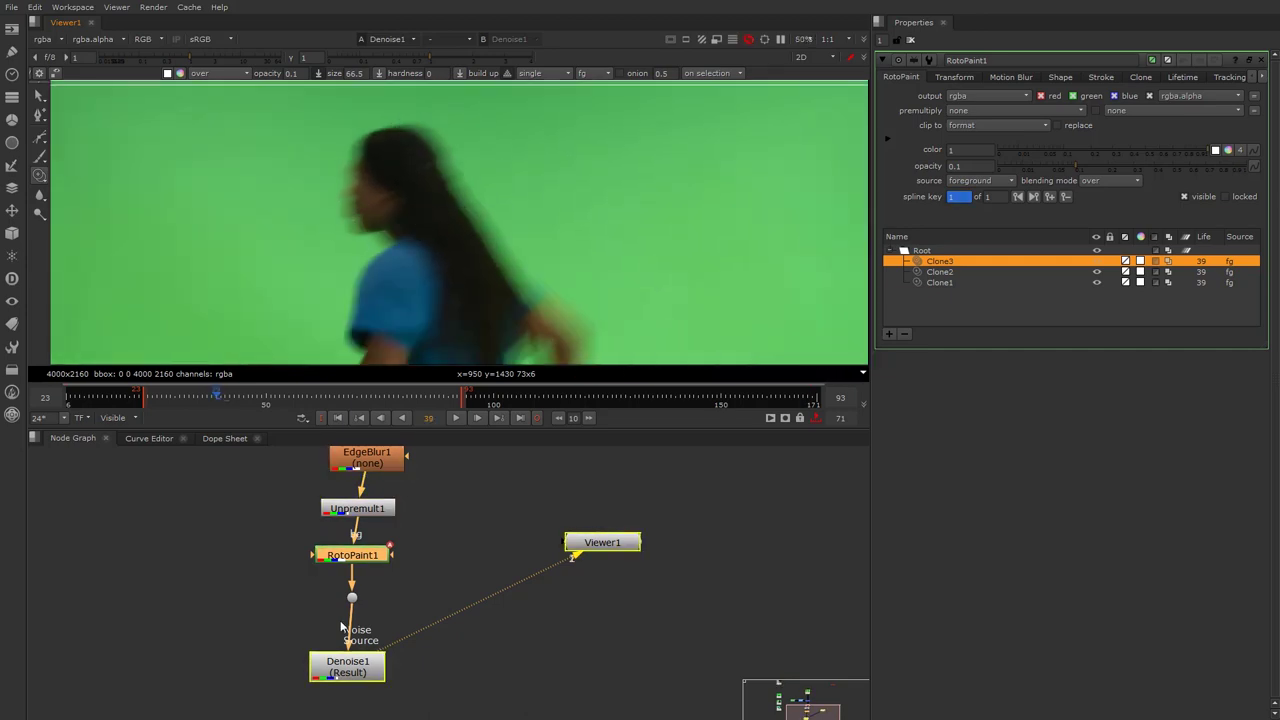
pyautogui.press('Left')
# Step: Line up the Dot and Denoise1 beneath RotoPaint1, and move Viewer1 to the other side of the chain
pyautogui.scroll(-3, 410, 609)
pyautogui.moveTo(410, 615); pyautogui.dragTo(449, 683, button='middle')
pyautogui.click(427, 589)
pyautogui.moveTo(428, 593); pyautogui.dragTo(418, 670)
pyautogui.moveTo(417, 714); pyautogui.dragTo(421, 700)
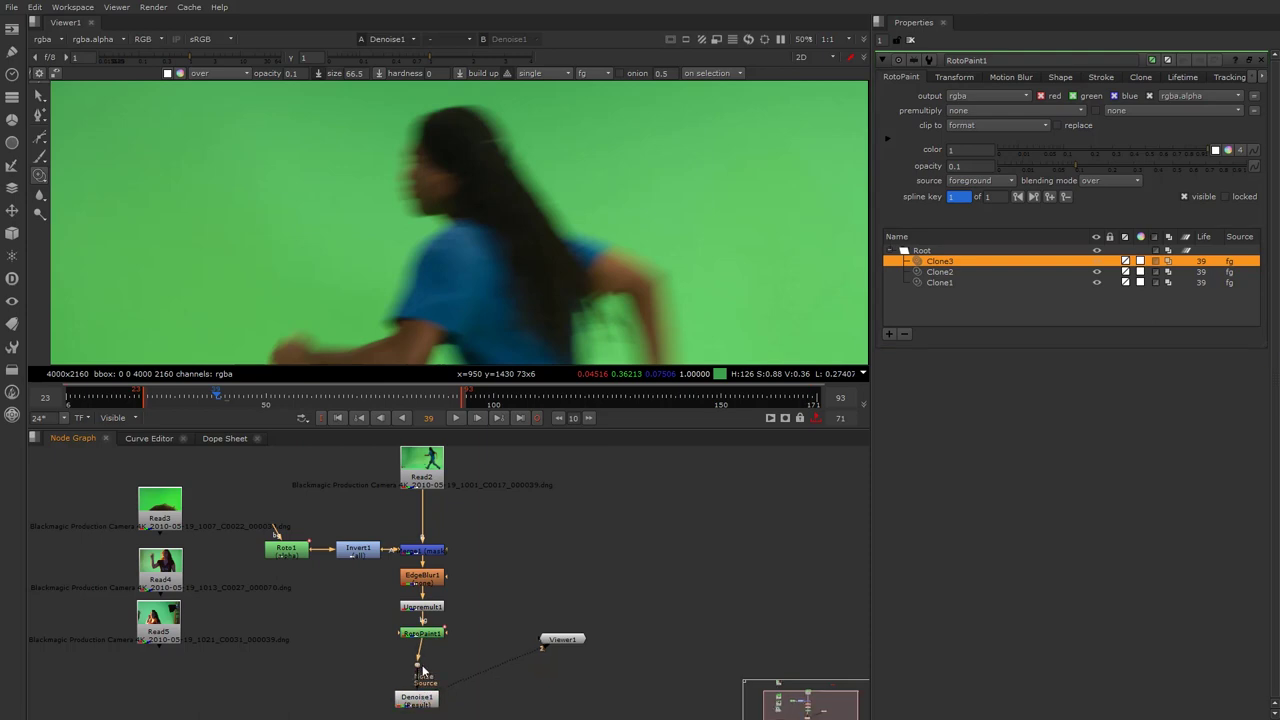
pyautogui.moveTo(631, 687); pyautogui.dragTo(586, 603, button='middle')
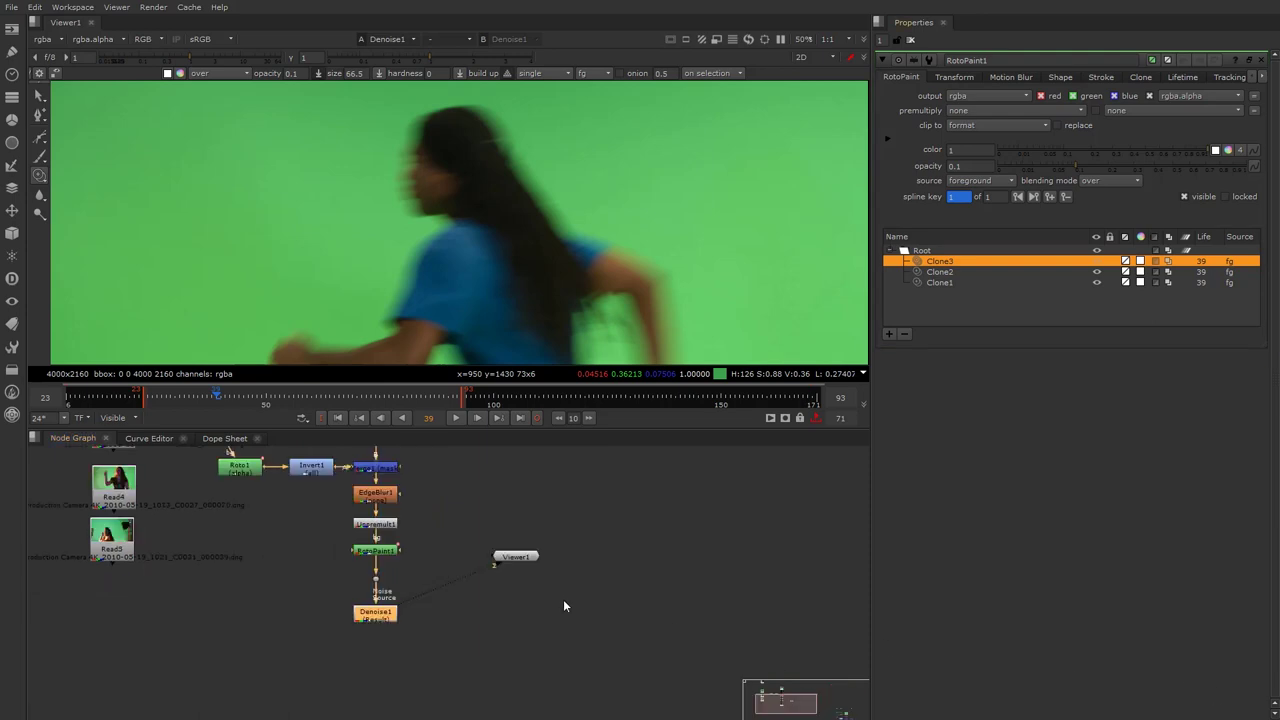
pyautogui.moveTo(347, 655); pyautogui.dragTo(268, 663)
# Step: Select the whole IBK keying node group and place it directly beneath Denoise1
pyautogui.scroll(-3, 334, 637)
pyautogui.moveTo(438, 629); pyautogui.dragTo(466, 595, button='middle')
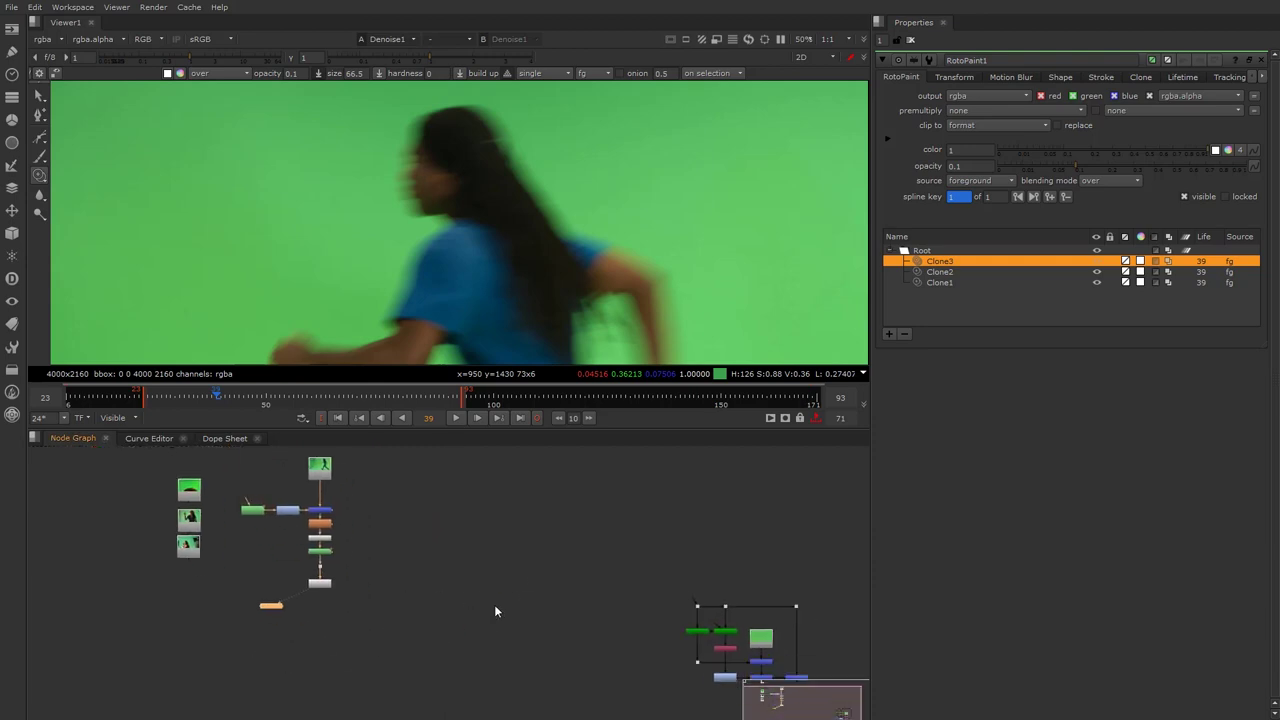
pyautogui.moveTo(612, 579); pyautogui.dragTo(596, 553, button='middle')
pyautogui.moveTo(596, 553); pyautogui.dragTo(855, 675)
pyautogui.moveTo(686, 605); pyautogui.dragTo(305, 614)
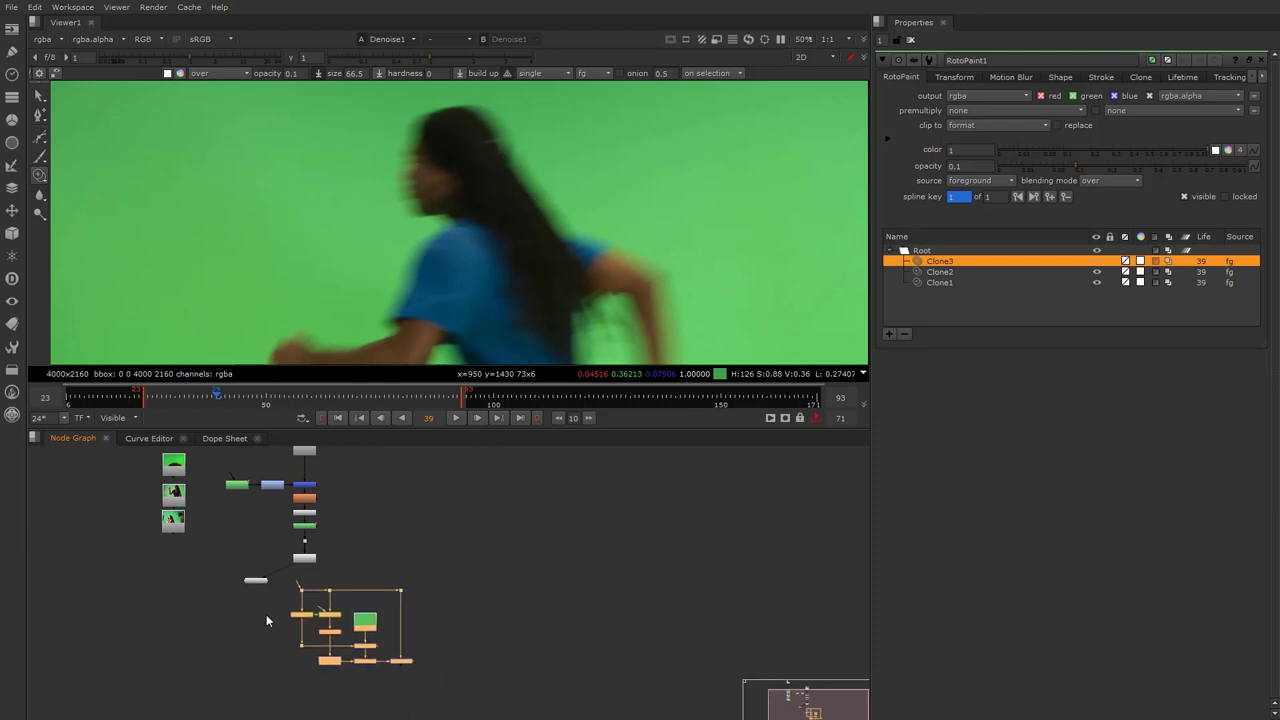
# Step: Connect the input of the keying group's first Dot to Denoise1
pyautogui.scroll(8, 282, 619)
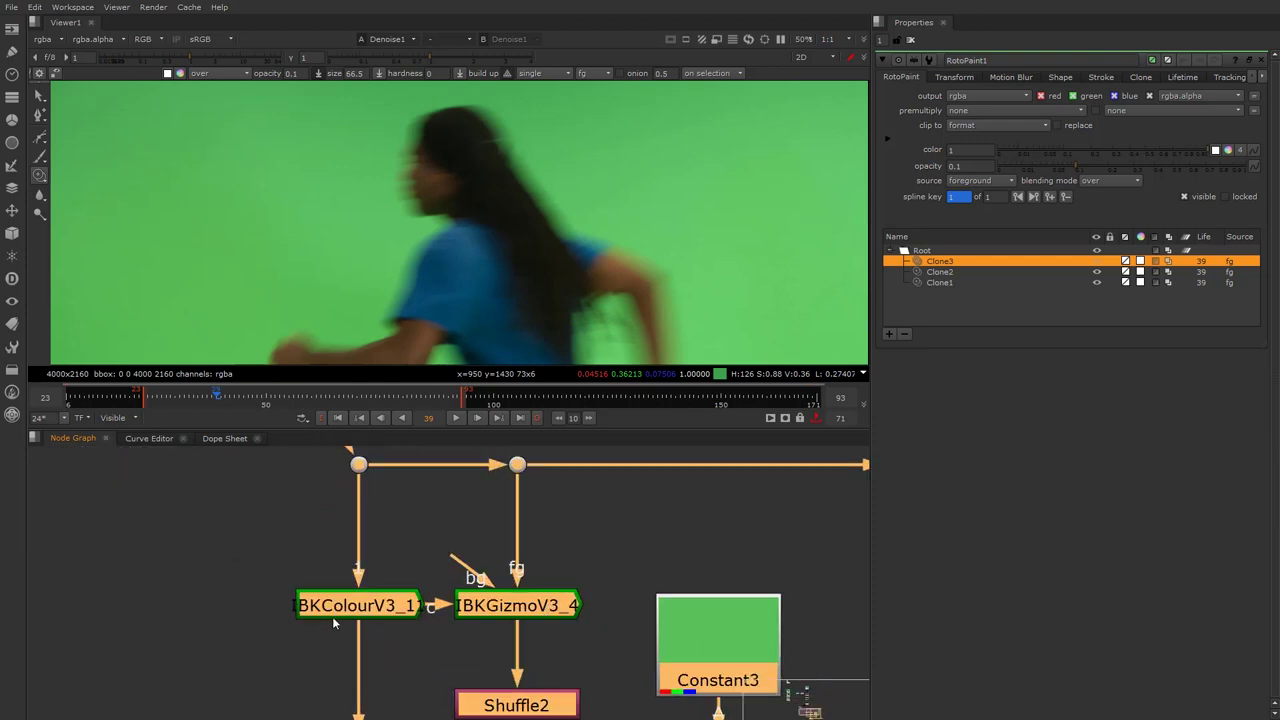
pyautogui.scroll(-6, 334, 622)
pyautogui.moveTo(285, 648); pyautogui.dragTo(315, 638, button='middle')
pyautogui.click(278, 565)
pyautogui.scroll(2, 305, 598)
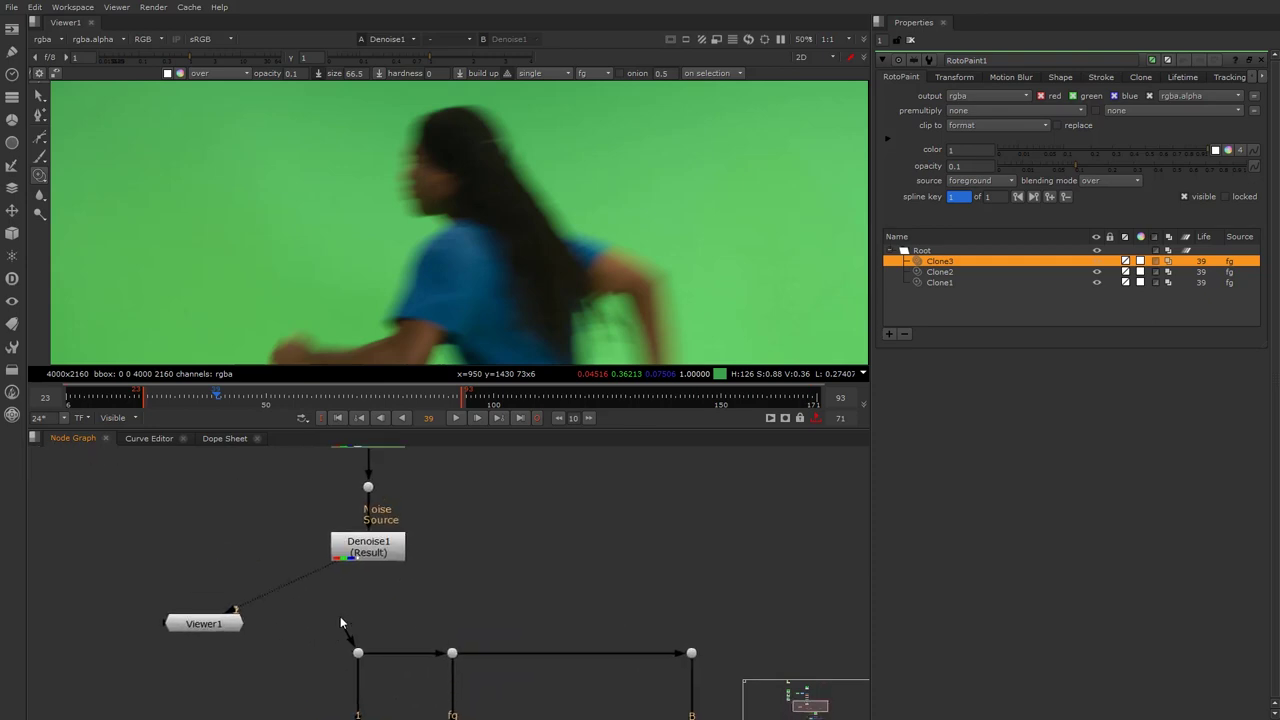
pyautogui.scroll(-3, 434, 212)
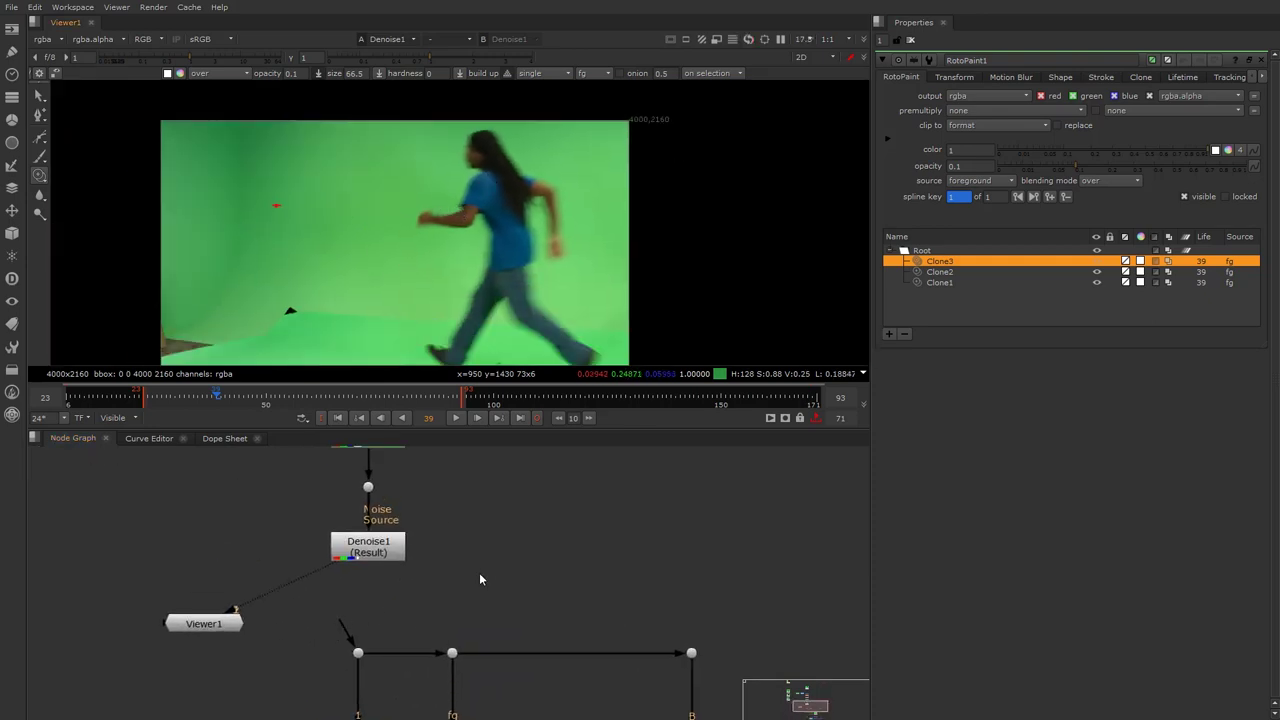
pyautogui.moveTo(371, 549)
pyautogui.mouseDown()
pyautogui.moveTo(299, 561)
pyautogui.moveTo(371, 549)
pyautogui.mouseUp()
pyautogui.scroll(-3, 304, 615)
pyautogui.moveTo(304, 615); pyautogui.dragTo(304, 577, button='middle')
pyautogui.moveTo(302, 570); pyautogui.dragTo(623, 719)
pyautogui.scroll(4, 355, 515)
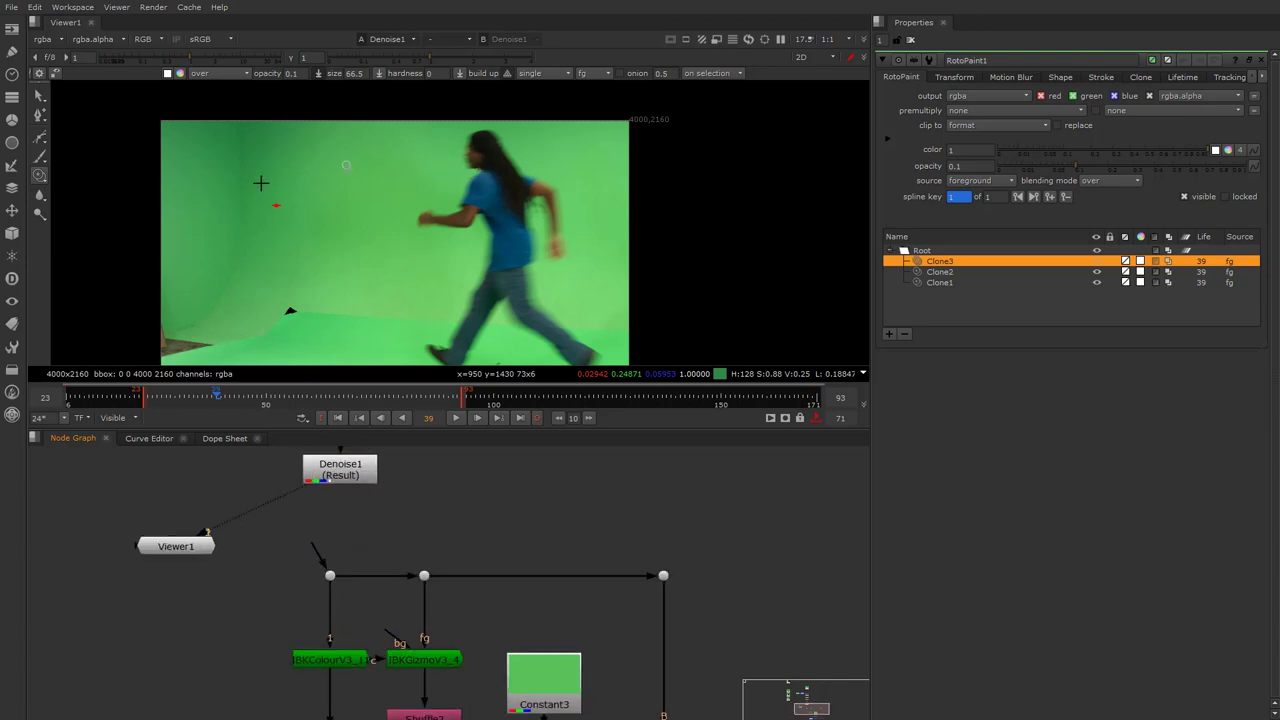
pyautogui.moveTo(322, 545); pyautogui.dragTo(343, 462)
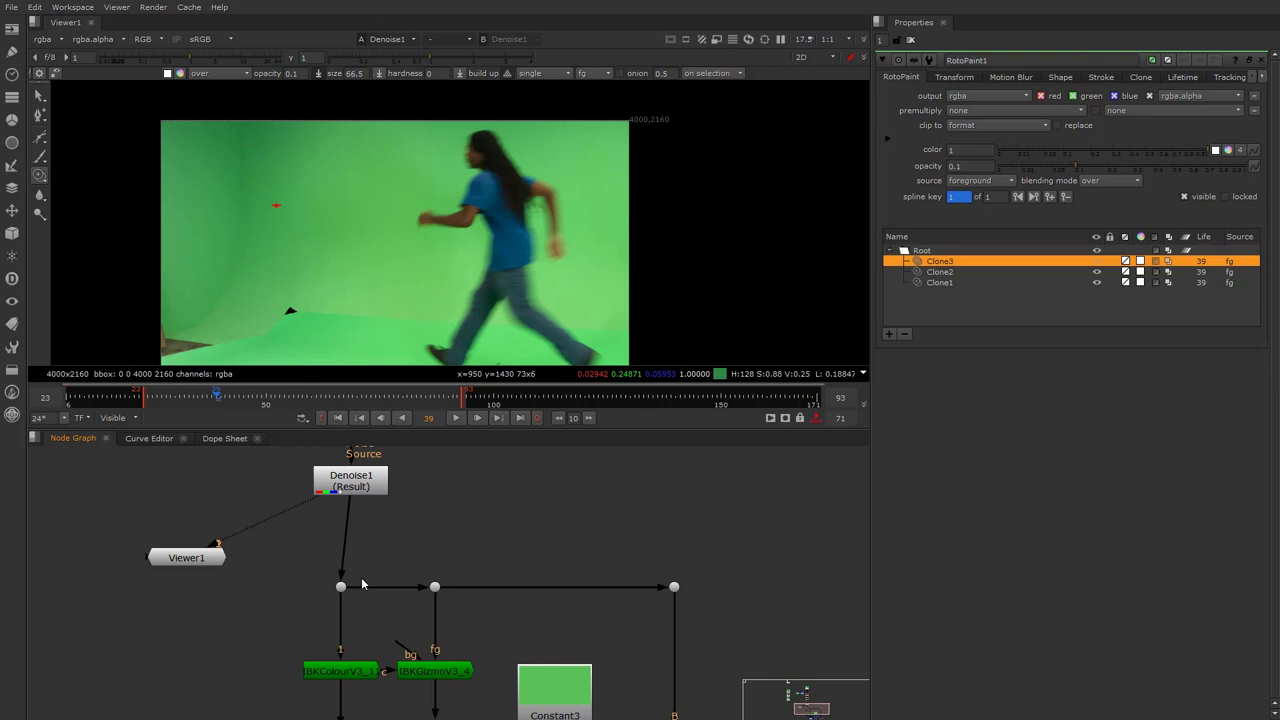
# Step: View the IBKColourV3_11 output and open its properties
pyautogui.scroll(3, 362, 584)
pyautogui.click(357, 612)
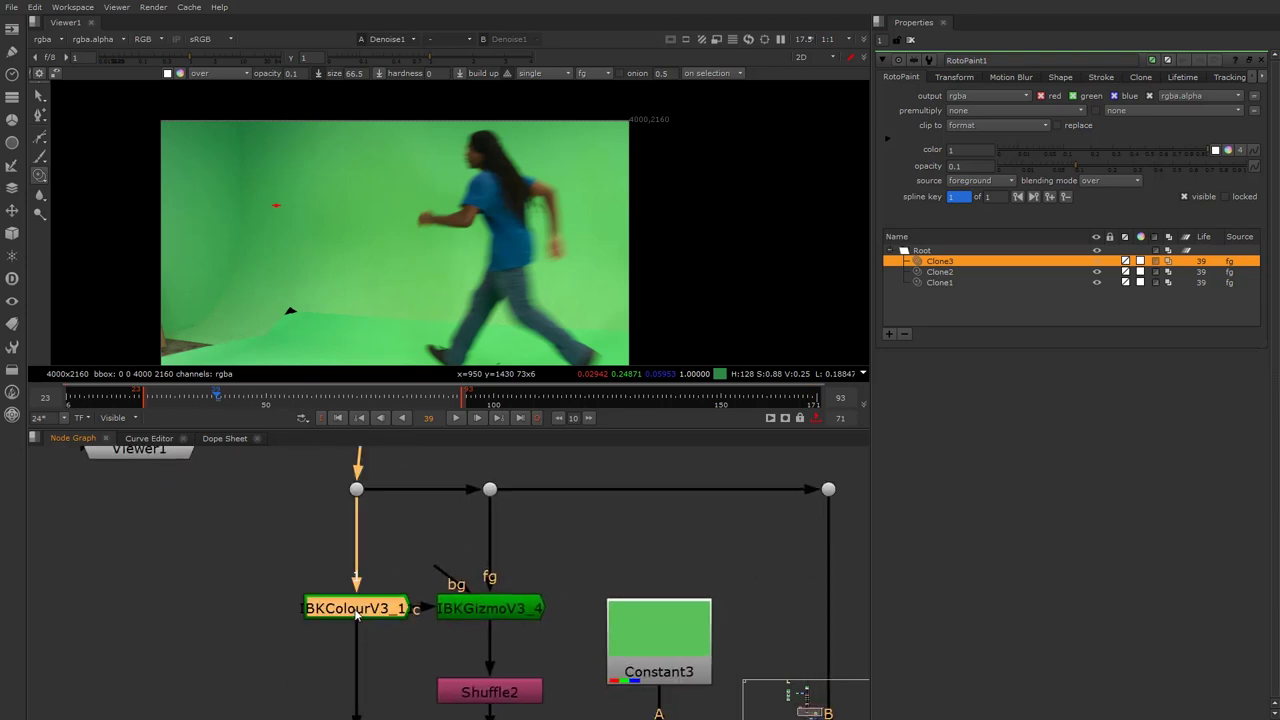
pyautogui.press('1')
pyautogui.doubleClick(356, 612)
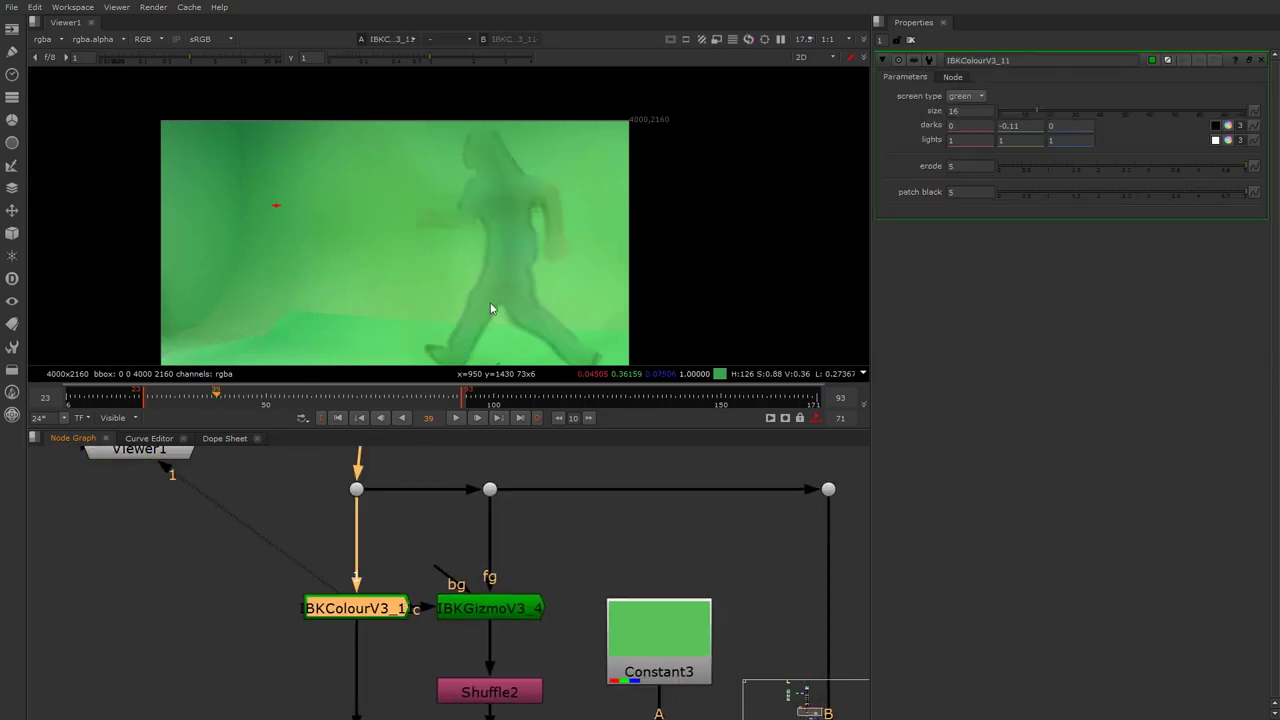
# Step: Lower the green darks value of IBKColourV3_11 to -0.19
pyautogui.scroll(4, 477, 166)
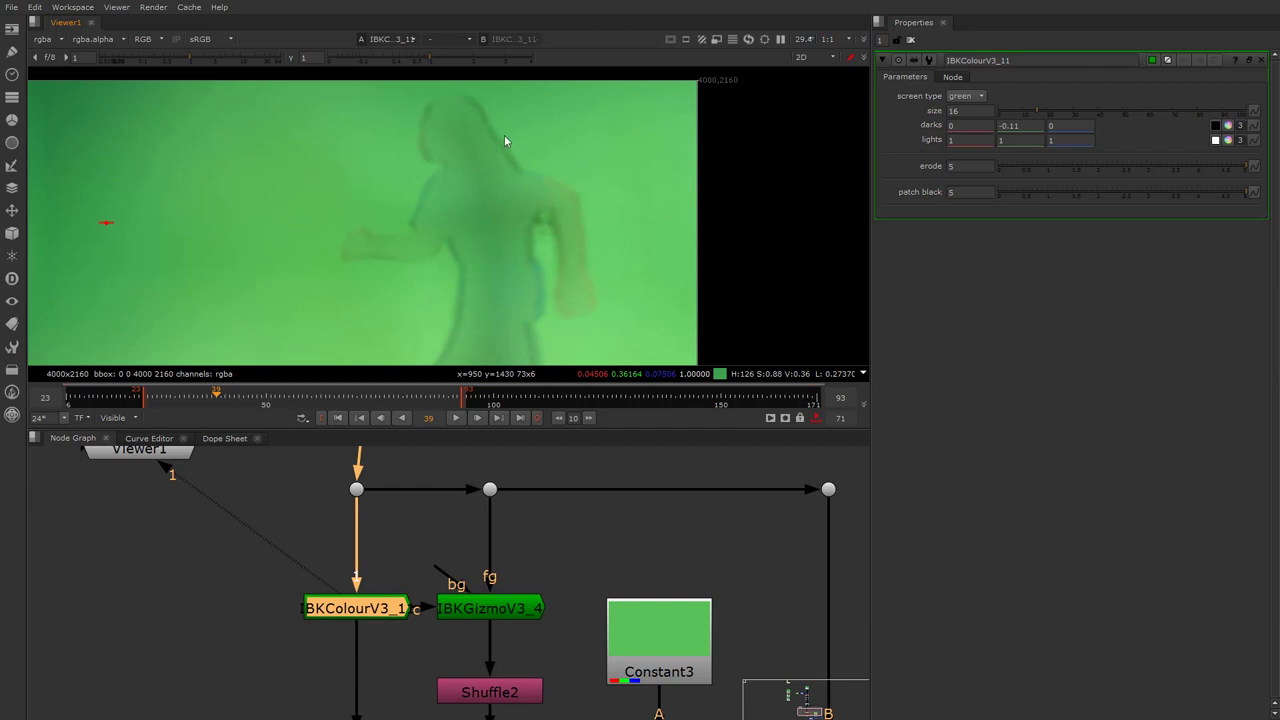
pyautogui.scroll(-3, 403, 487)
pyautogui.moveTo(403, 487); pyautogui.dragTo(412, 681, button='middle')
pyautogui.moveTo(402, 453); pyautogui.dragTo(403, 489, button='middle')
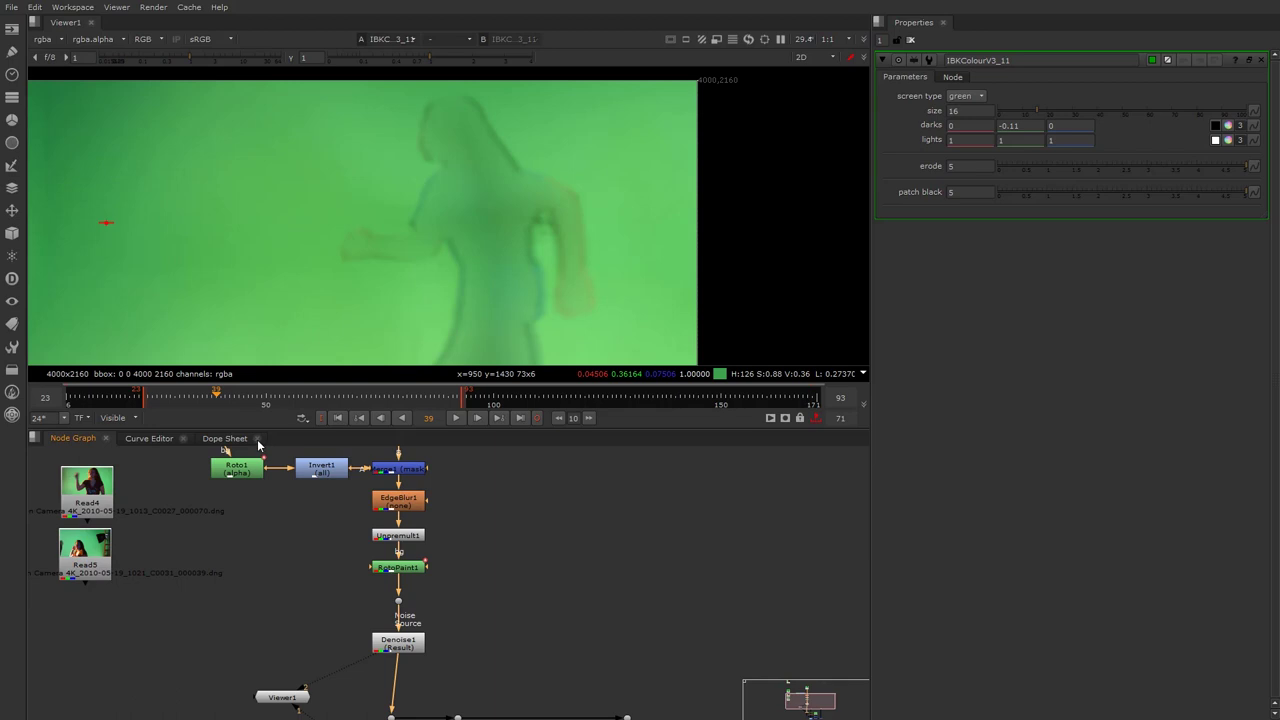
pyautogui.moveTo(416, 616); pyautogui.dragTo(368, 539, button='middle')
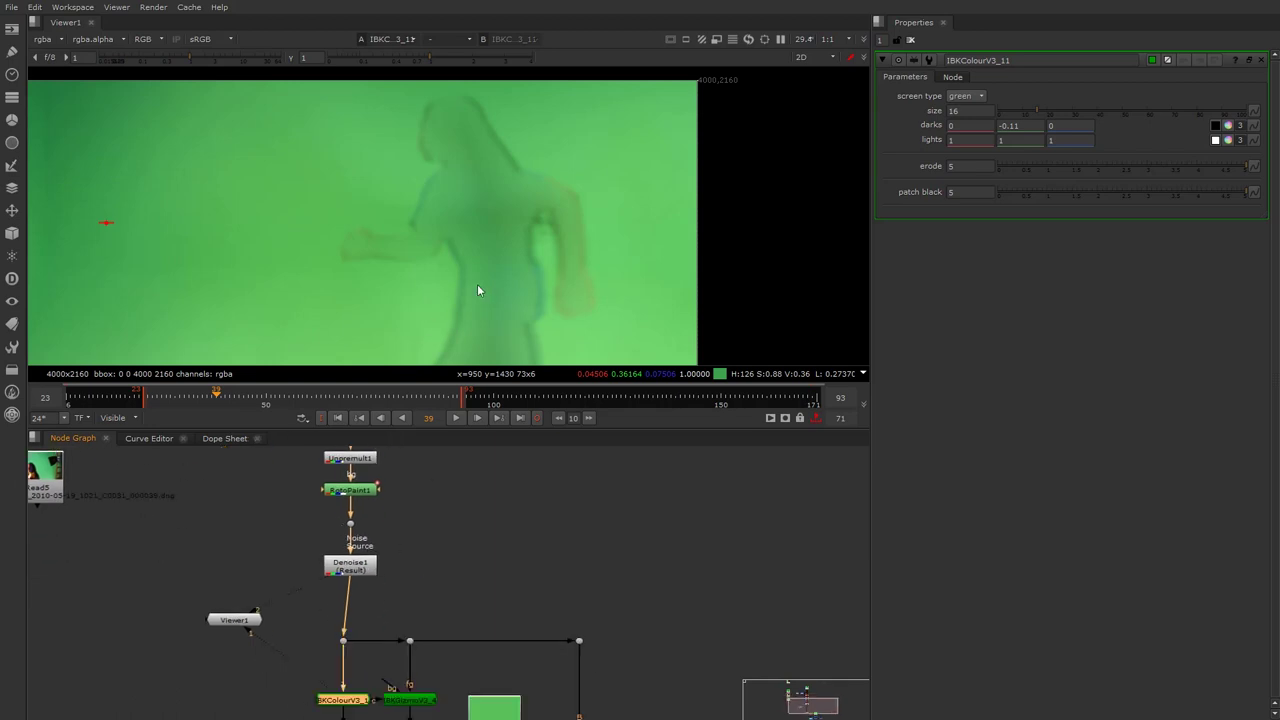
pyautogui.moveTo(360, 652); pyautogui.dragTo(370, 607, button='middle')
pyautogui.scroll(3, 370, 607)
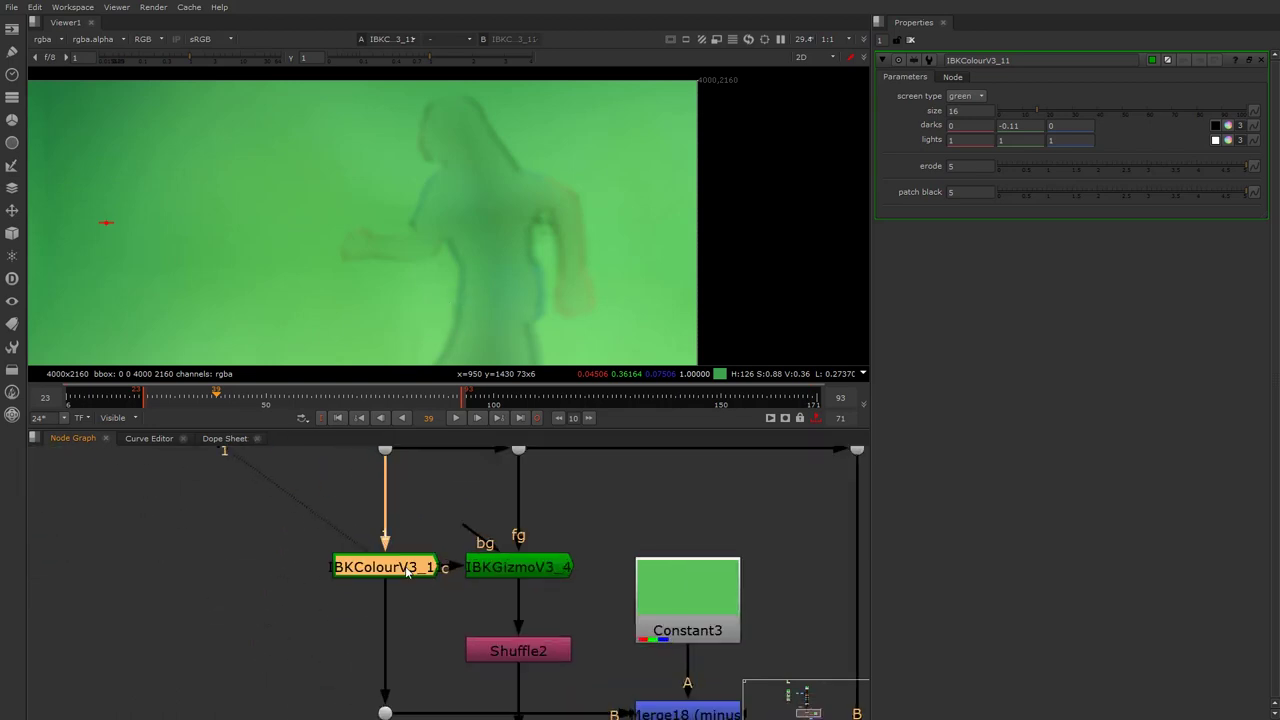
pyautogui.click(964, 111)
pyautogui.click(1018, 125)
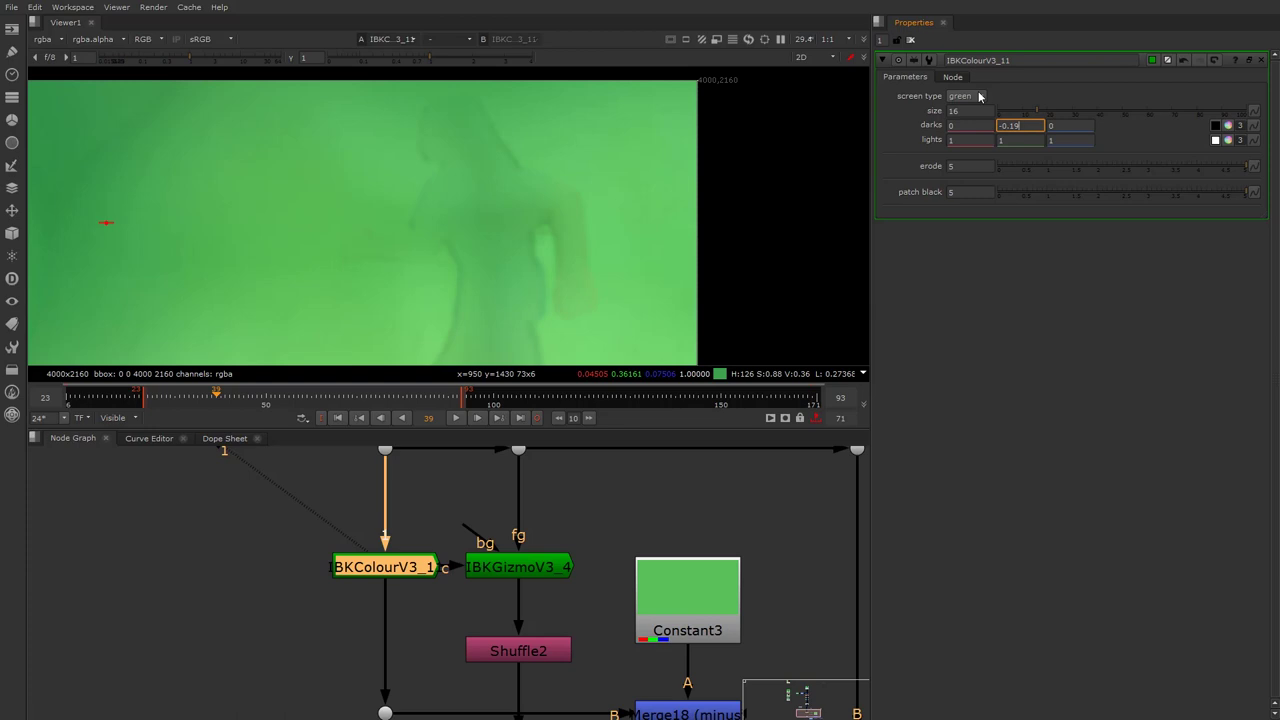
# Step: Assign the keying group's first Dot to viewer input 1 and IBKColourV3_11 to viewer input 2
pyautogui.scroll(-3, 390, 247)
pyautogui.moveTo(422, 486); pyautogui.dragTo(428, 610, button='middle')
pyautogui.click(393, 574)
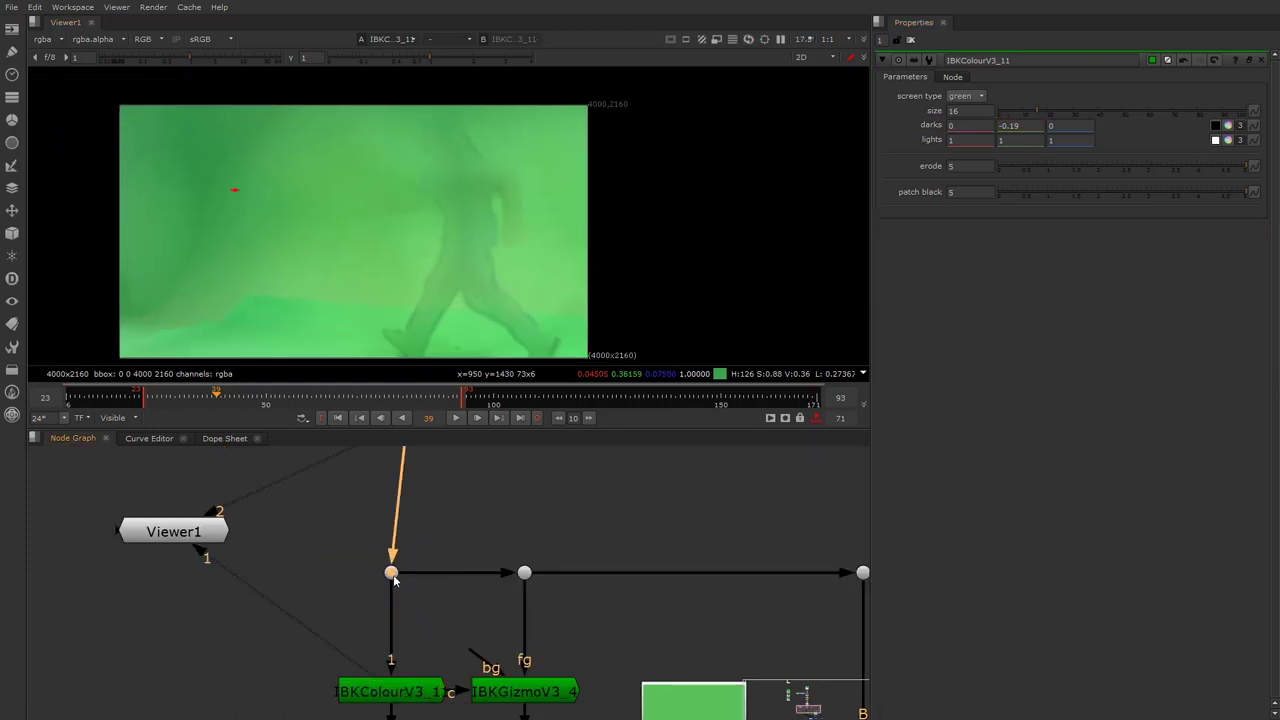
pyautogui.press('1')
pyautogui.click(403, 692)
pyautogui.press('2')
# Step: Switch the viewer back and forth between the denoised plate and the IBKColourV3_11 clean plate to compare them
pyautogui.press('1')
pyautogui.press('2')
pyautogui.press('1')
pyautogui.press('2')
pyautogui.press('1')
pyautogui.press('2')
pyautogui.press('1')
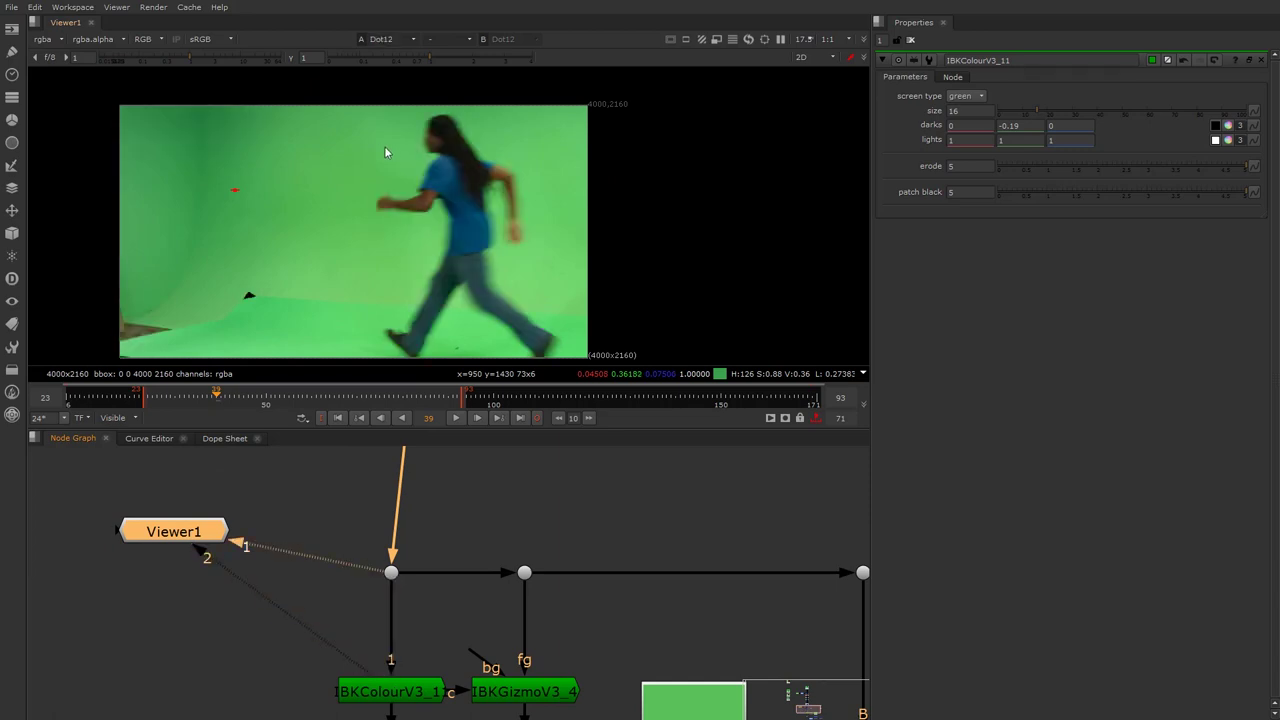
pyautogui.press('2')
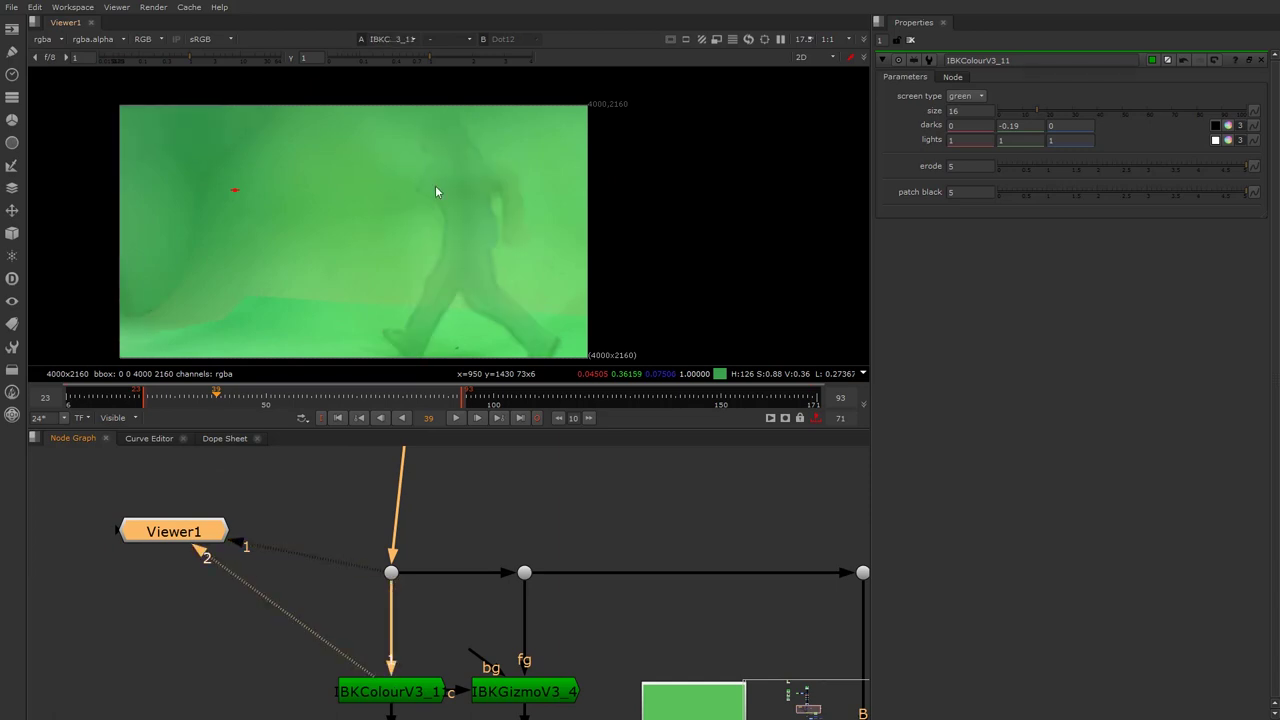
pyautogui.press('1')
pyautogui.press('2')
pyautogui.press('1')
pyautogui.press('2')
pyautogui.moveTo(474, 594); pyautogui.dragTo(449, 515, button='middle')
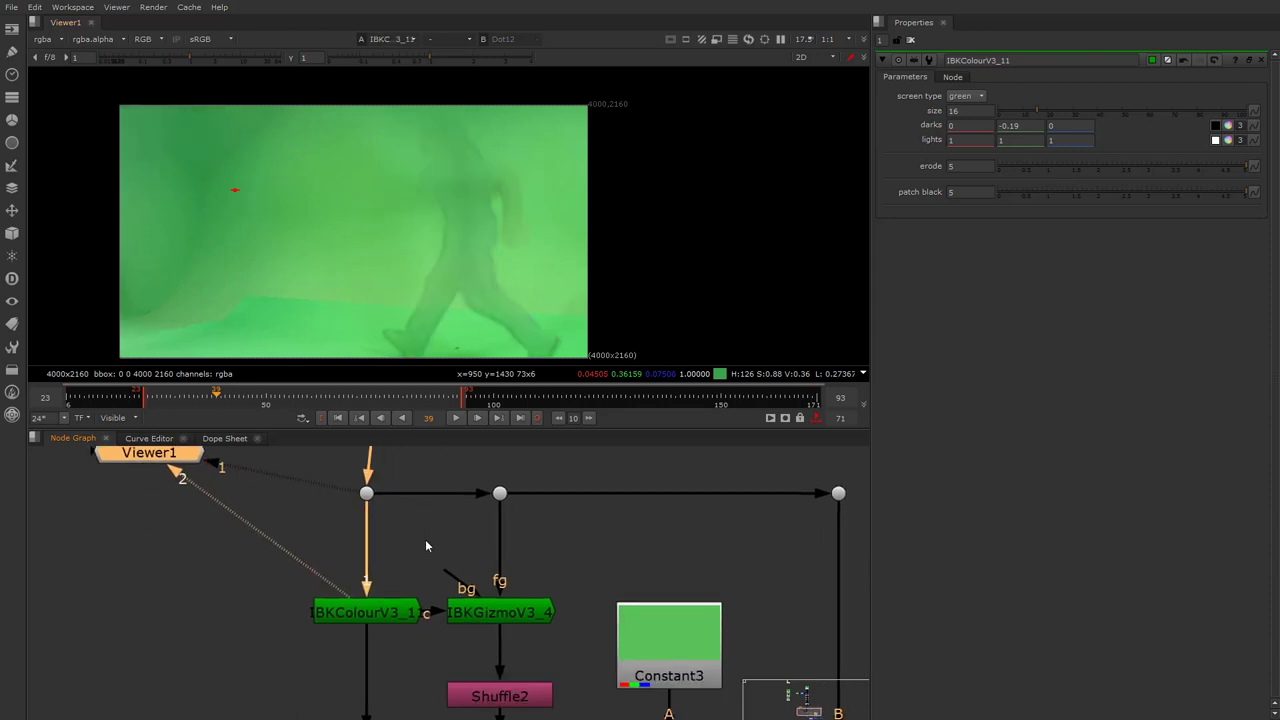
pyautogui.press('1')
# Step: Open the properties of IBKGizmoV3_4
pyautogui.click(498, 620)
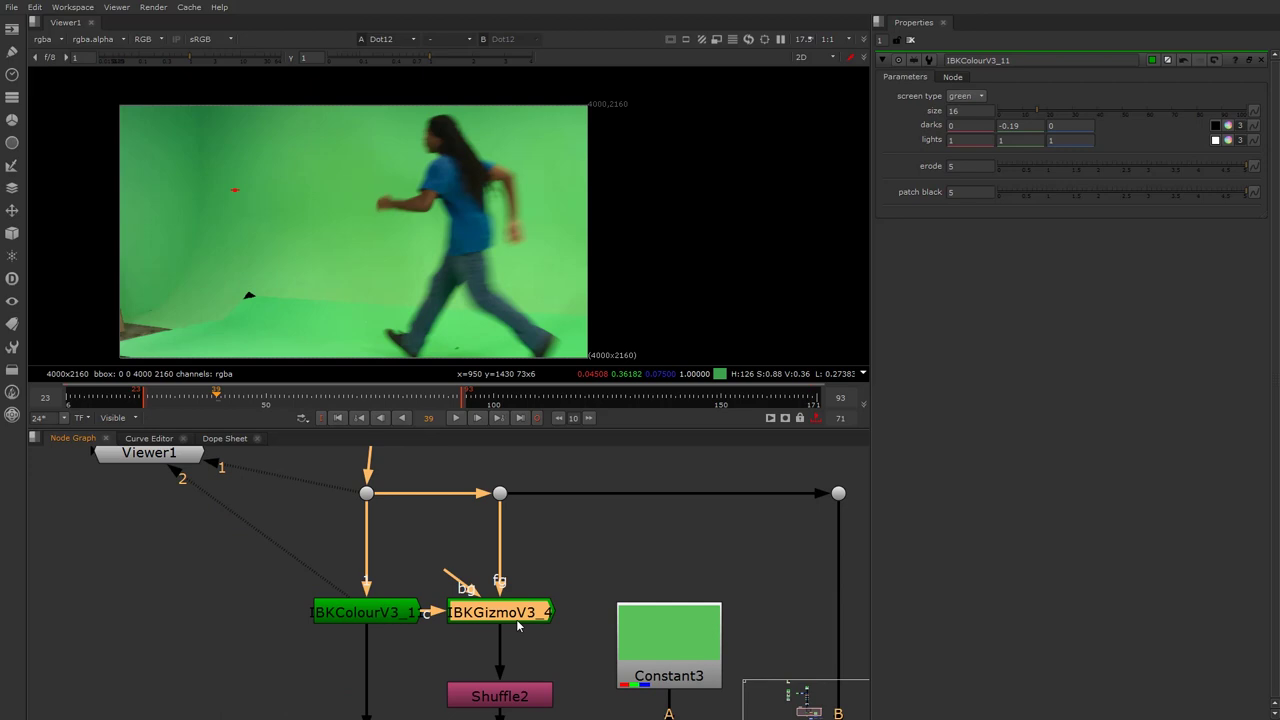
pyautogui.doubleClick(518, 617)
pyautogui.moveTo(395, 616)
pyautogui.mouseDown()
pyautogui.moveTo(372, 618)
pyautogui.moveTo(400, 612)
pyautogui.mouseUp()
pyautogui.click(578, 543)
pyautogui.press('Tab')
pyautogui.write('ibk')
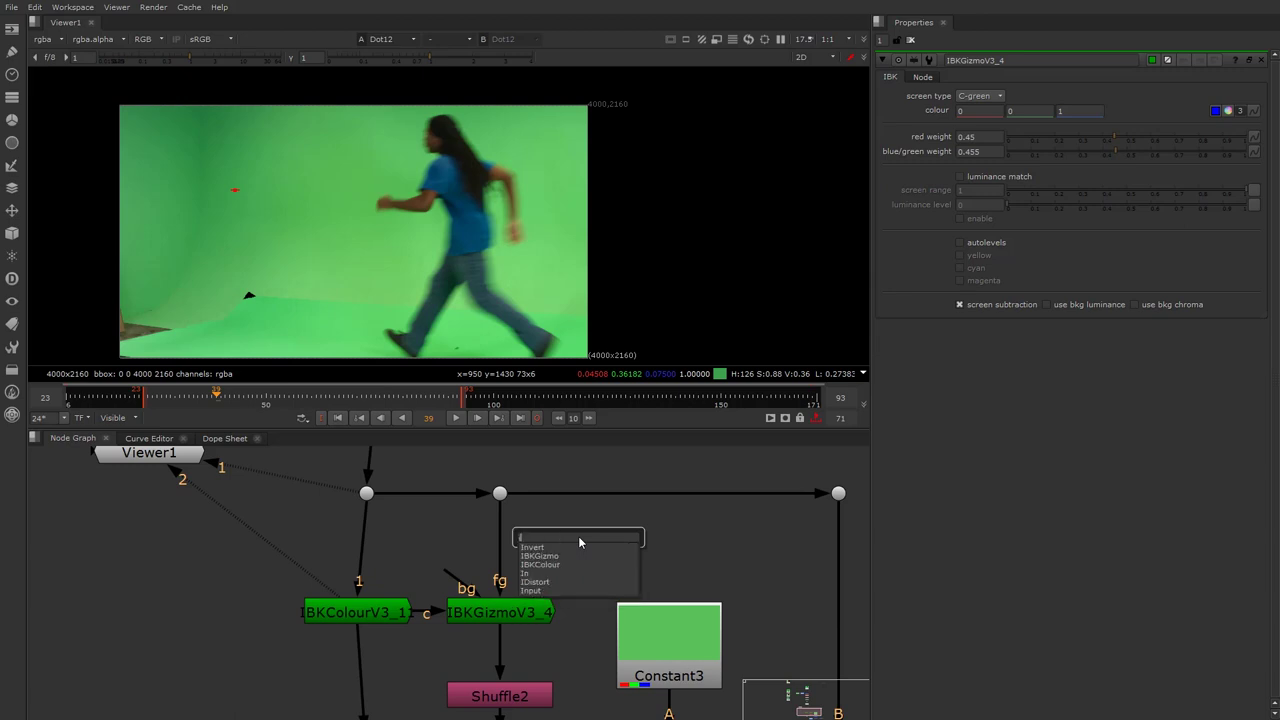
pyautogui.click(708, 539)
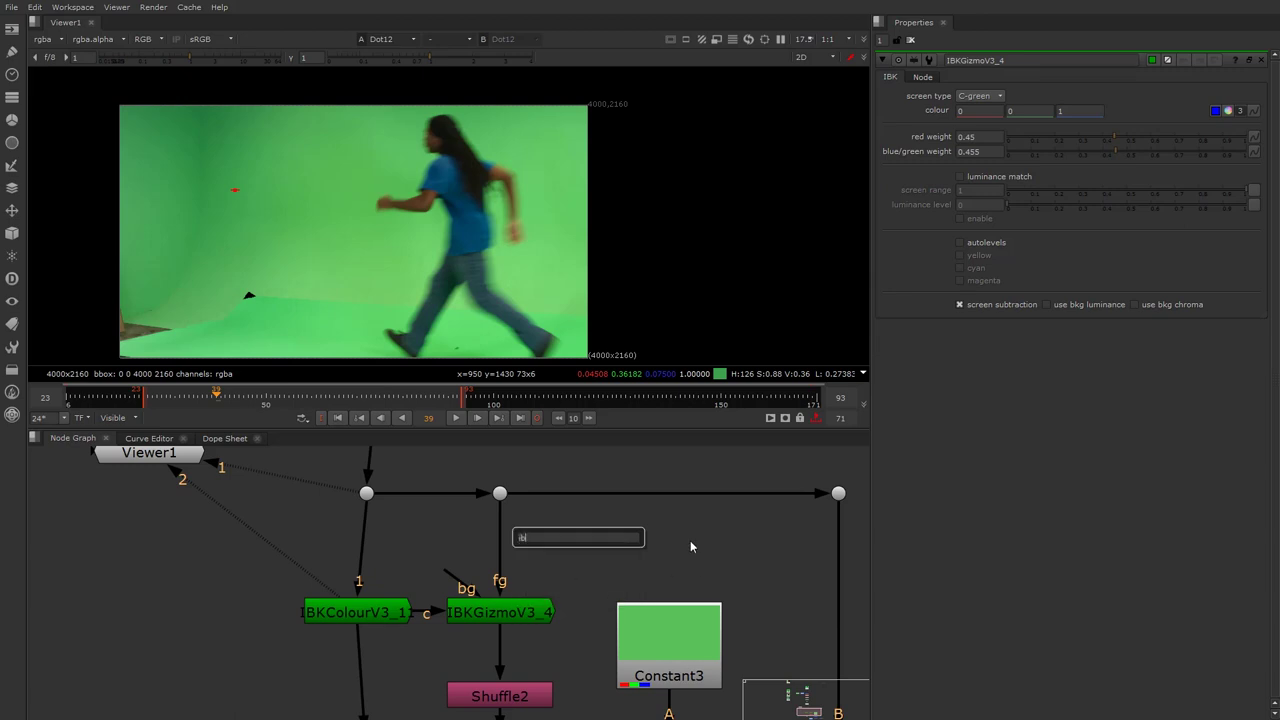
pyautogui.press('Escape')
pyautogui.moveTo(380, 620); pyautogui.dragTo(392, 617)
# Step: View the IBKGizmoV3_4 output in the alpha channel and examine the matte around the runner and backdrop
pyautogui.click(530, 609)
pyautogui.press('1')
pyautogui.press('a')
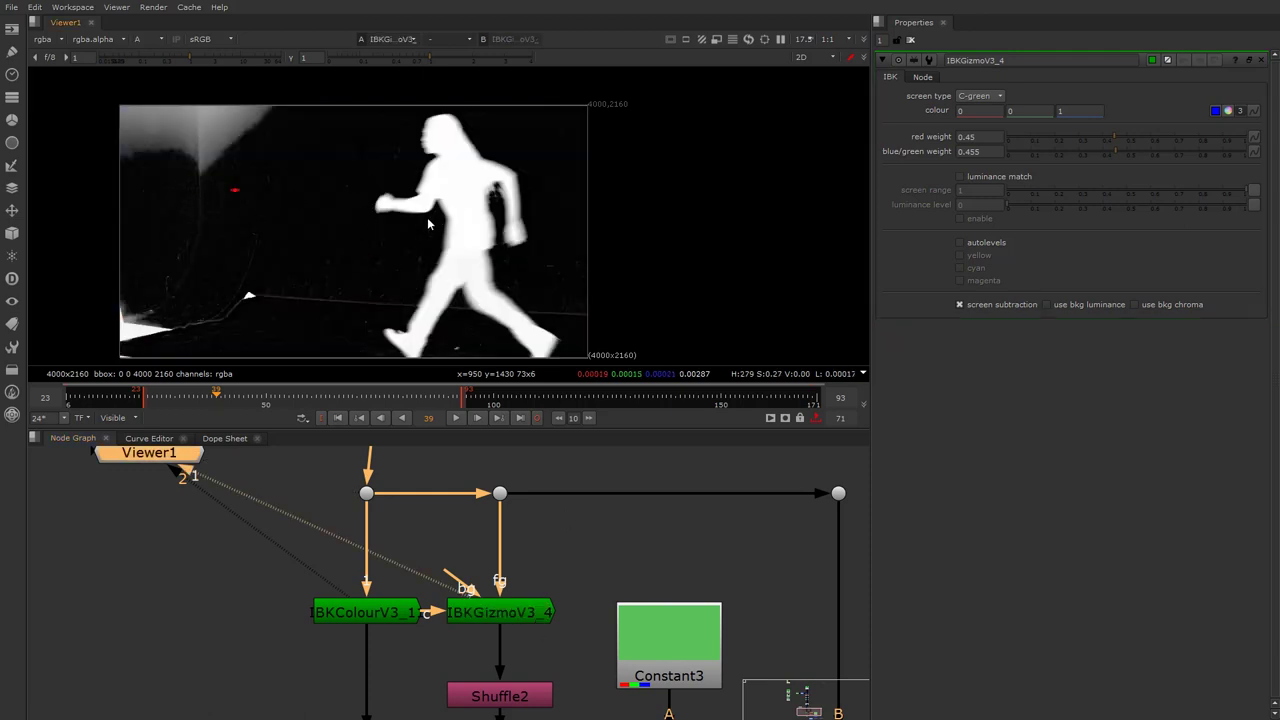
pyautogui.press('a')
pyautogui.press('a')
pyautogui.scroll(-1, 330, 282)
pyautogui.moveTo(336, 275); pyautogui.dragTo(353, 226, button='middle')
pyautogui.scroll(1, 353, 226)
pyautogui.moveTo(295, 132); pyautogui.dragTo(291, 160, button='middle')
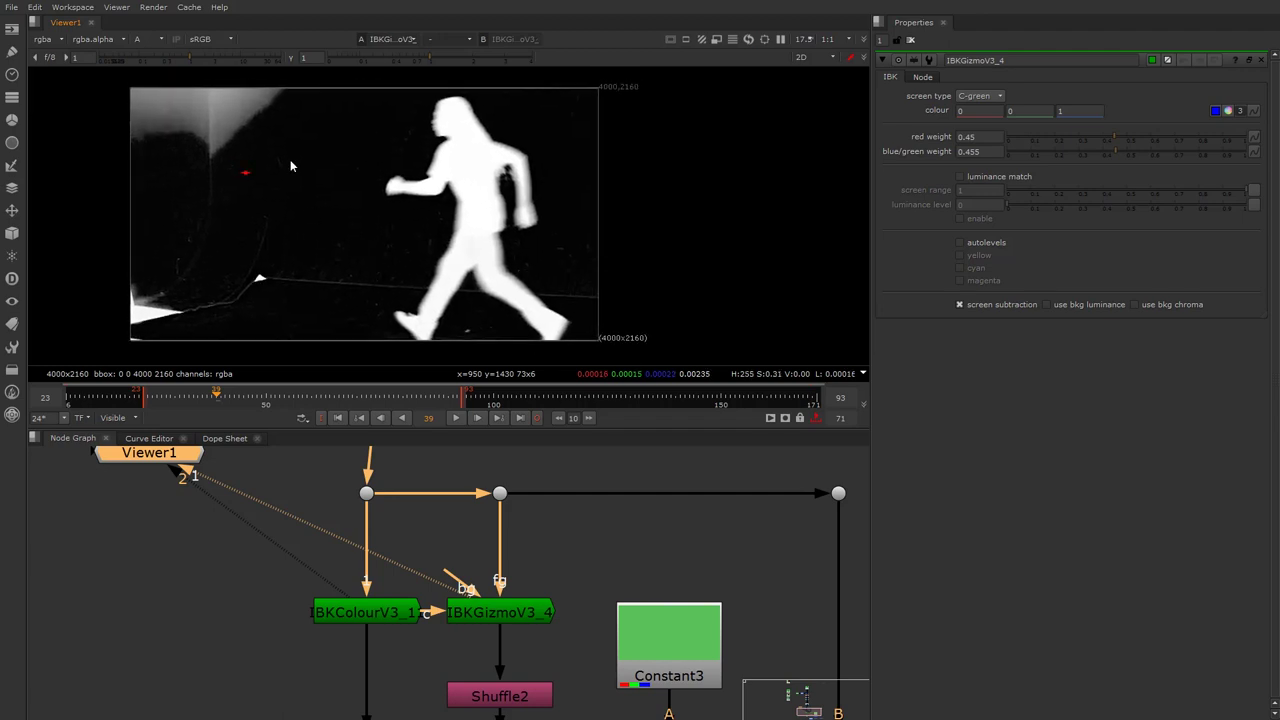
# Step: Open the Shuffle2 properties and view its output, comparing the alpha channel with the RGB display
pyautogui.scroll(-3, 516, 520)
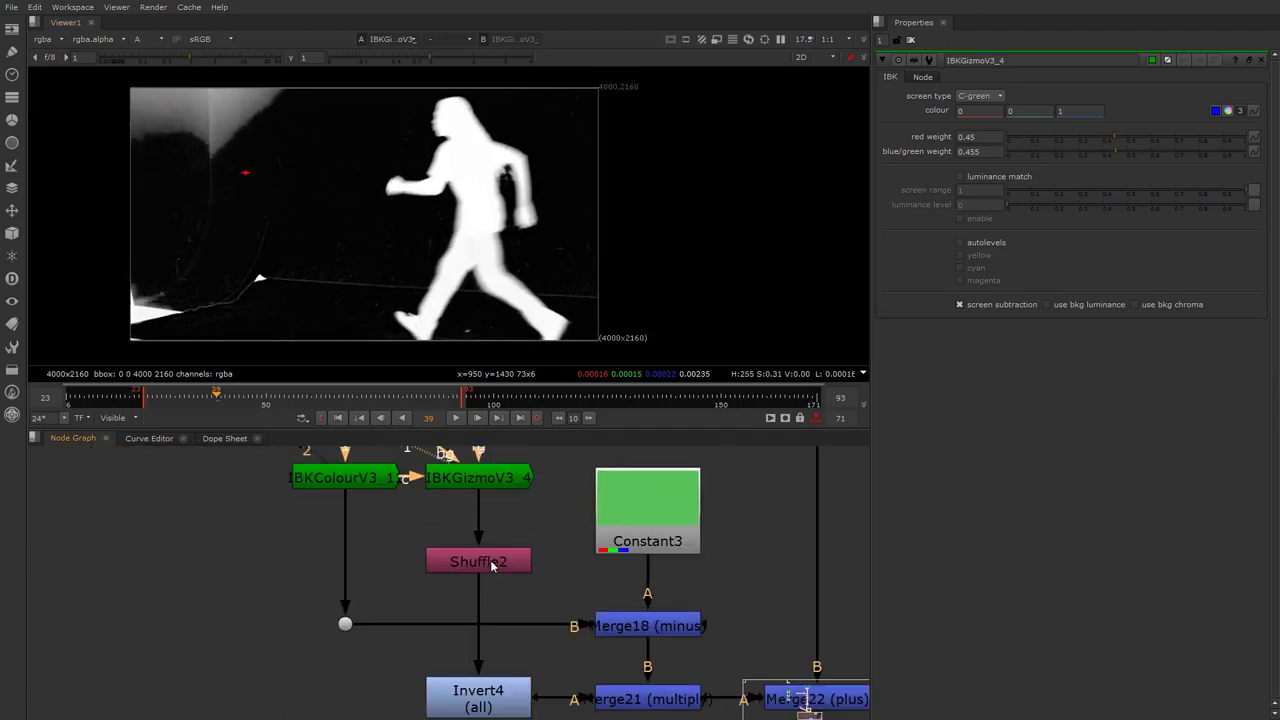
pyautogui.click(492, 562)
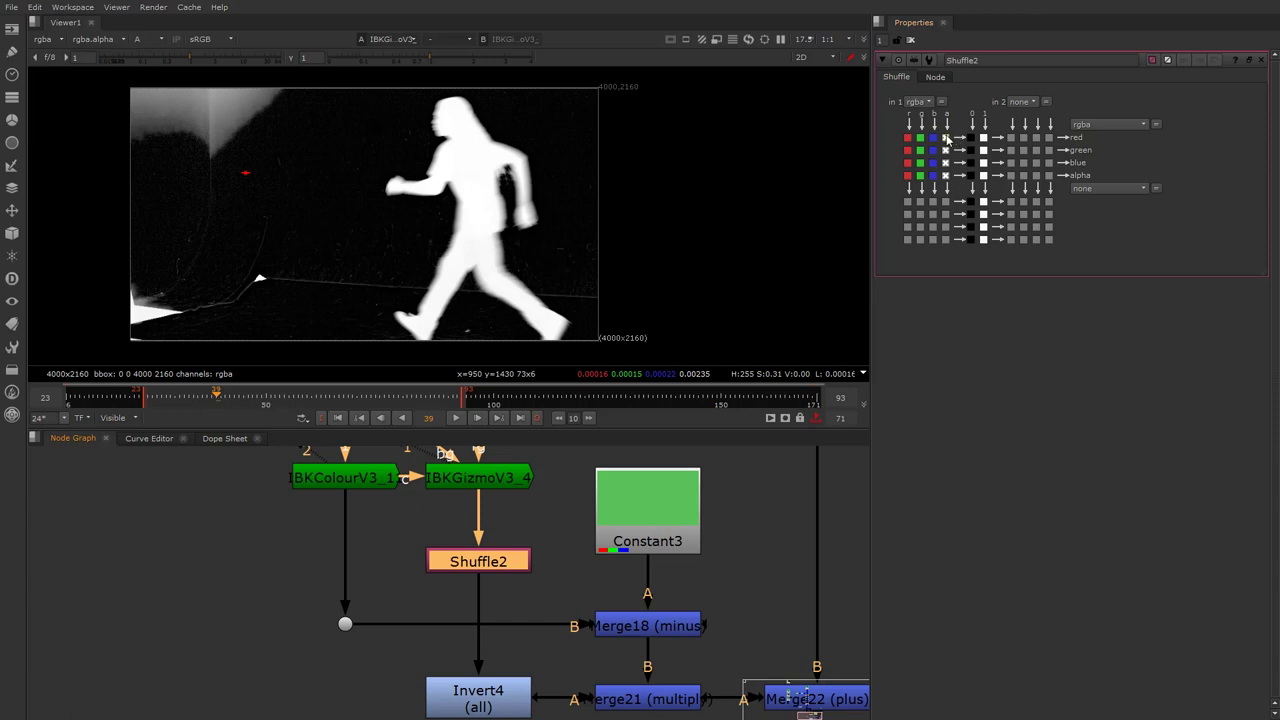
pyautogui.press('1')
pyautogui.press('a')
pyautogui.press('a')
pyautogui.press('a')
pyautogui.click(147, 39)
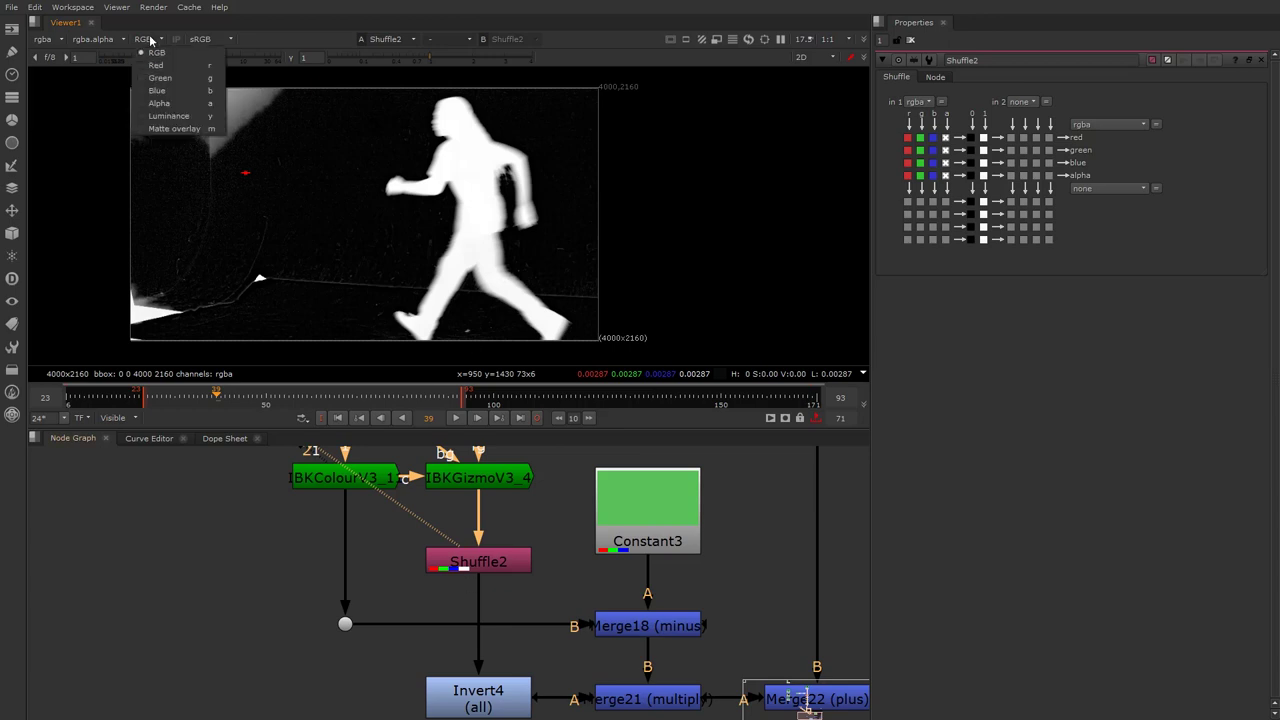
pyautogui.click(165, 53)
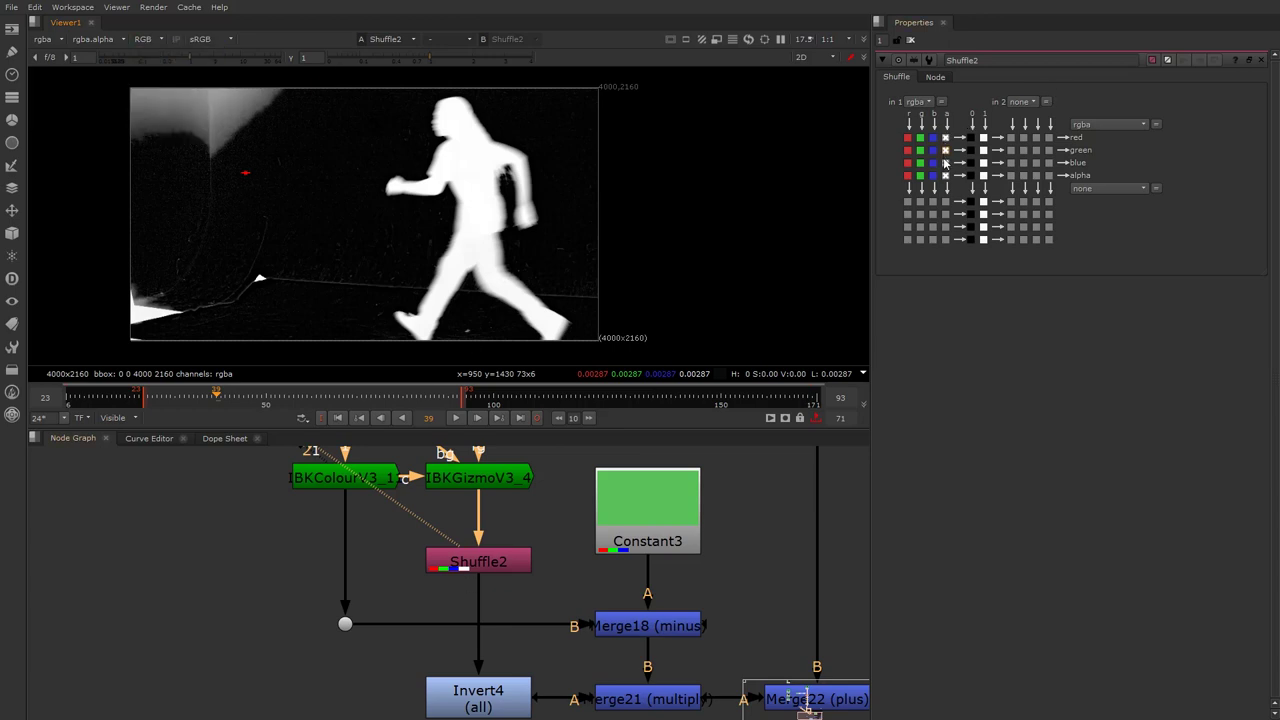
# Step: View the Invert4 output to examine the inverted matte and the surrounding node branches
pyautogui.moveTo(458, 682); pyautogui.dragTo(382, 648, button='middle')
pyautogui.click(413, 665)
pyautogui.press('1')
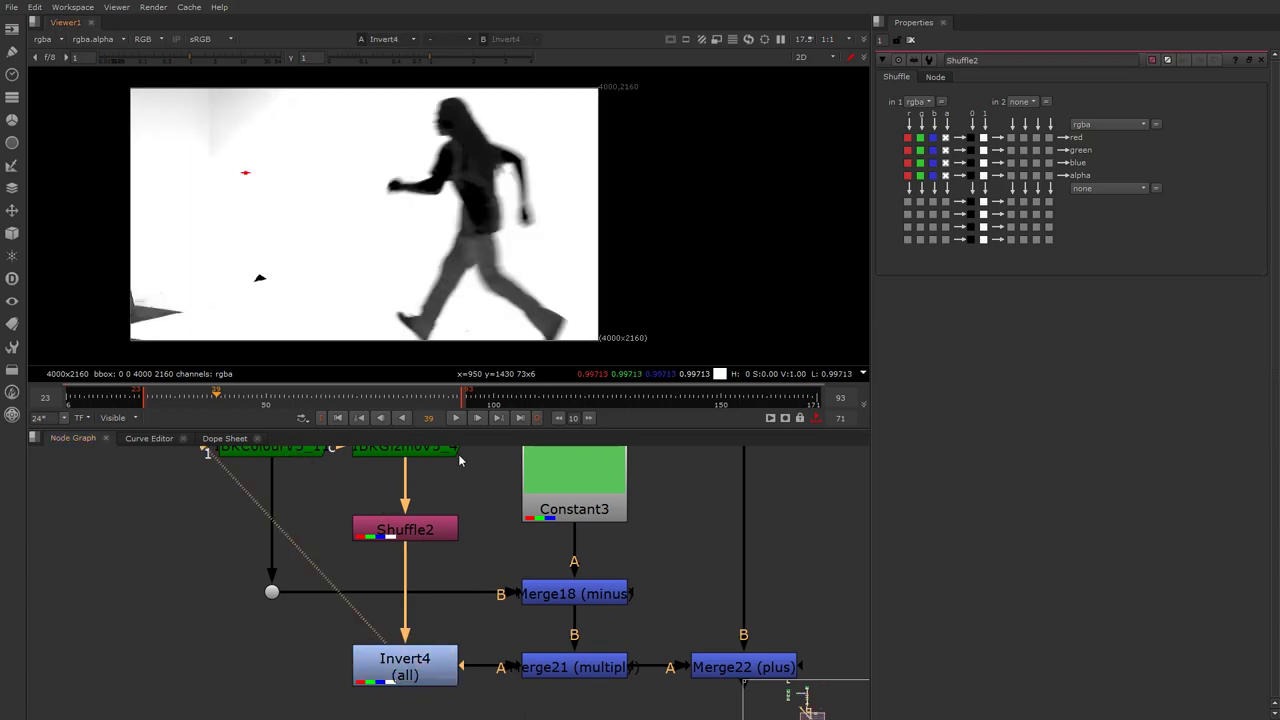
pyautogui.moveTo(555, 571); pyautogui.dragTo(432, 638, button='middle')
pyautogui.moveTo(467, 577); pyautogui.dragTo(483, 533, button='middle')
pyautogui.scroll(-2, 480, 531)
pyautogui.moveTo(383, 519); pyautogui.dragTo(447, 598, button='middle')
pyautogui.scroll(2, 447, 598)
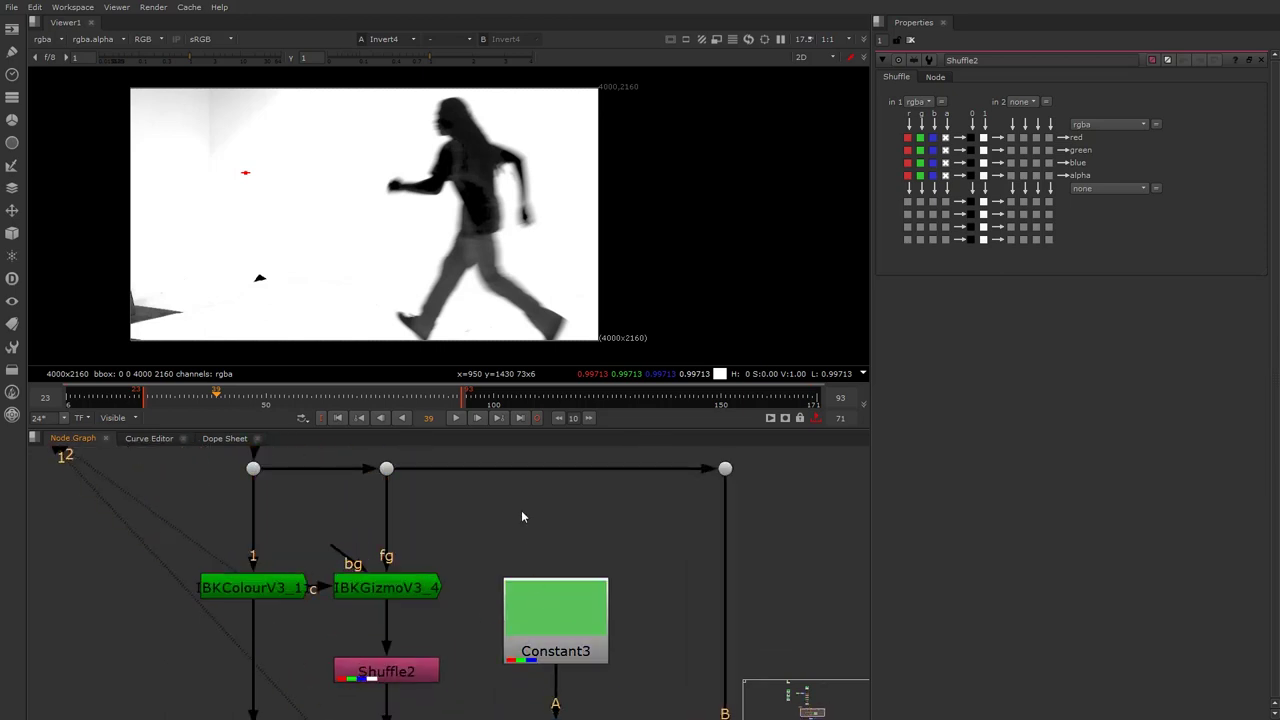
pyautogui.press('Tab')
pyautogui.write('c')
pyautogui.click(676, 617)
# Step: Set the Constant3 colour by sampling an area of the green backdrop from the Denoise1 output
pyautogui.doubleClick(543, 618)
pyautogui.scroll(-4, 413, 599)
pyautogui.moveTo(350, 531); pyautogui.dragTo(341, 574, button='middle')
pyautogui.scroll(2, 341, 574)
pyautogui.scroll(-2, 341, 578)
pyautogui.scroll(-3, 340, 570)
pyautogui.scroll(4, 338, 540)
pyautogui.click(336, 468)
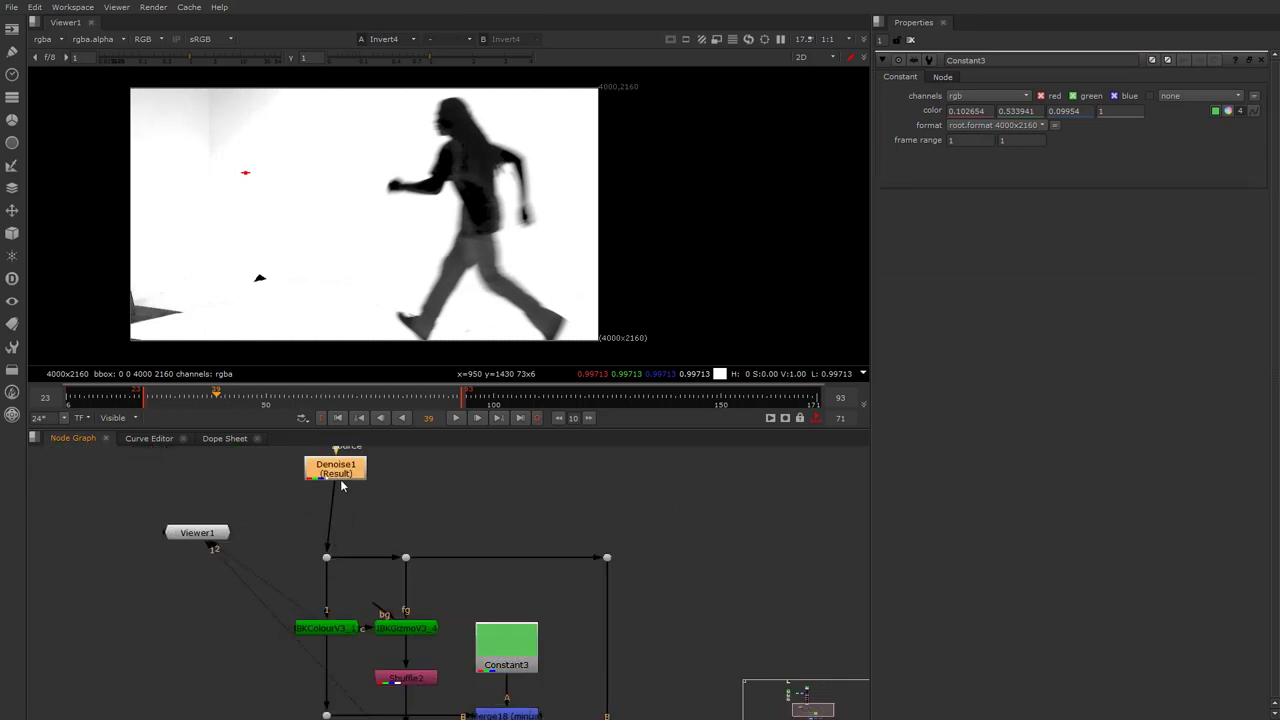
pyautogui.press('1')
pyautogui.click(514, 664)
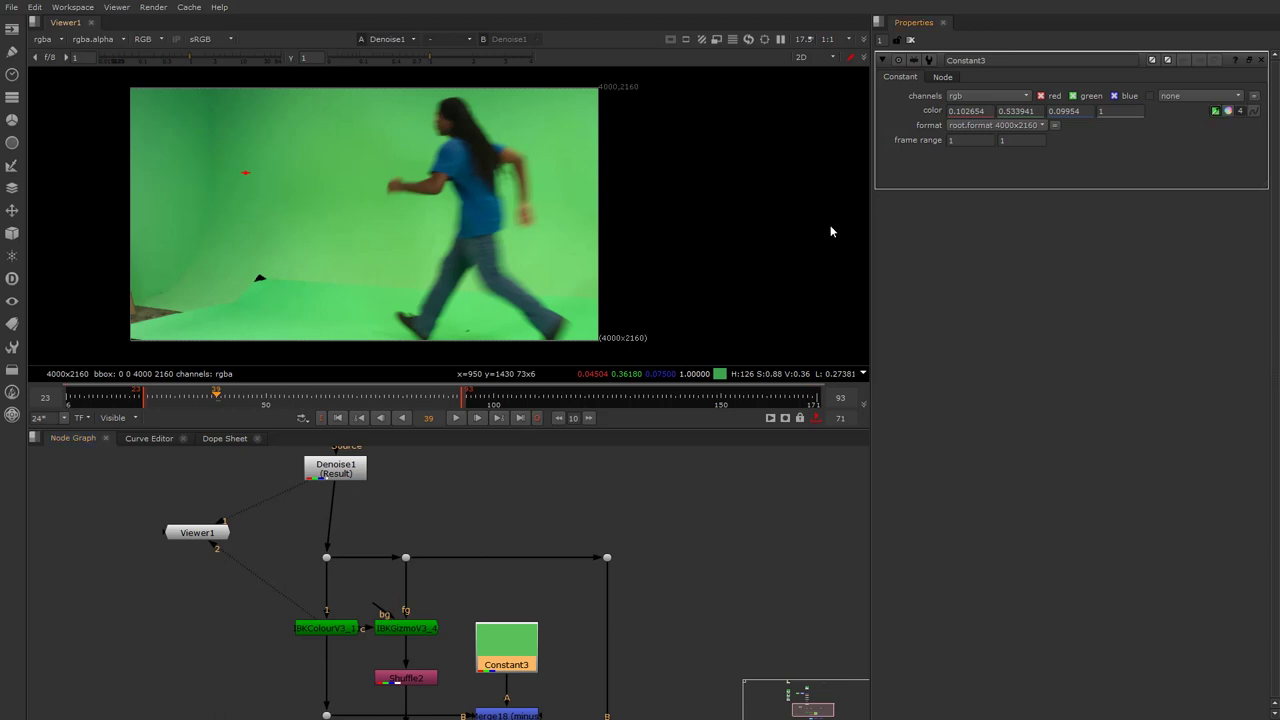
pyautogui.keyDown('ctrl'); pyautogui.keyDown('shift'); pyautogui.moveTo(330, 216); pyautogui.dragTo(336, 222); pyautogui.keyUp('shift'); pyautogui.keyUp('ctrl')
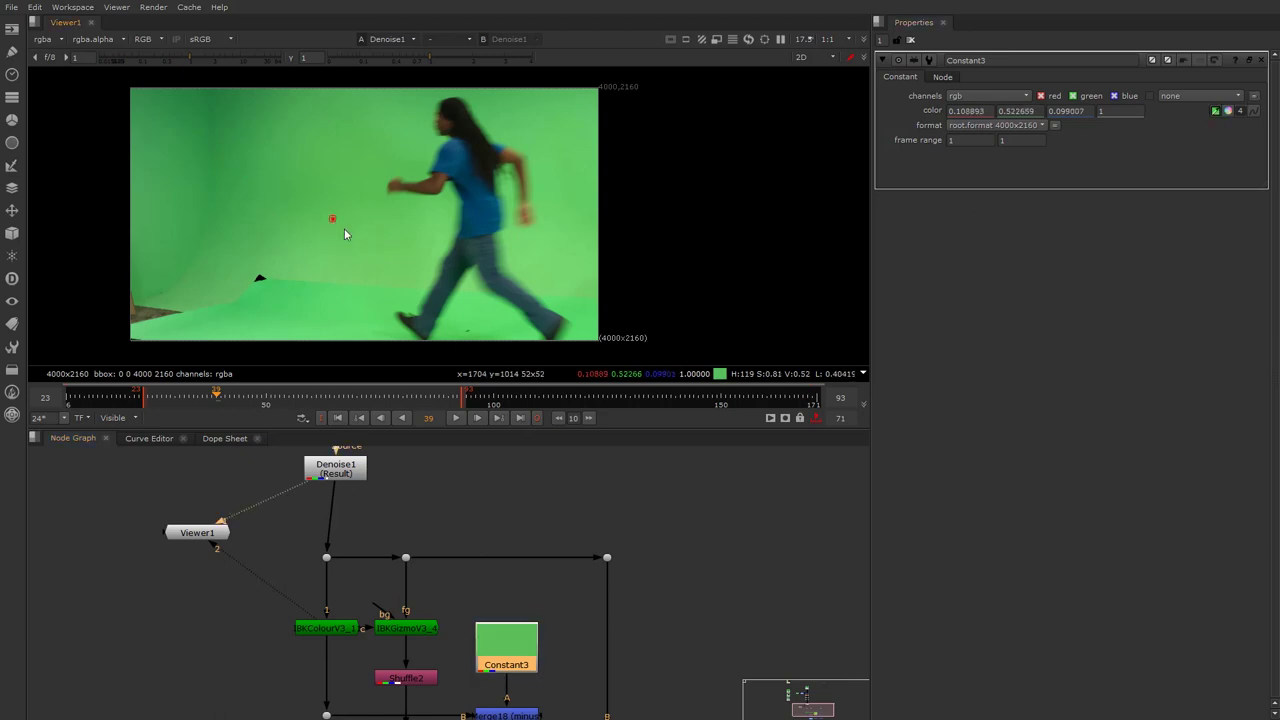
# Step: View the IBKColourV3_11 clean plate, followed by the Merge18 minus result
pyautogui.scroll(-1, 505, 640)
pyautogui.moveTo(502, 618); pyautogui.dragTo(500, 568, button='middle')
pyautogui.scroll(2, 412, 645)
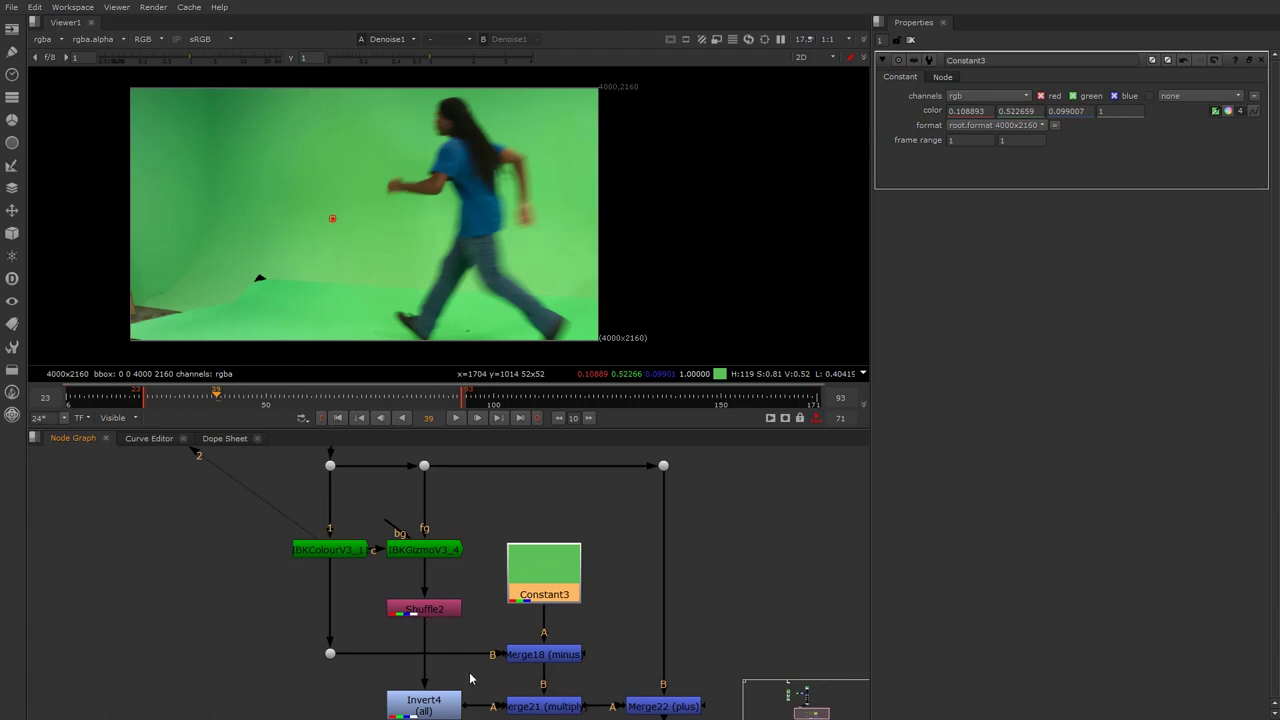
pyautogui.moveTo(470, 678); pyautogui.dragTo(460, 630, button='middle')
pyautogui.click(318, 505)
pyautogui.press('1')
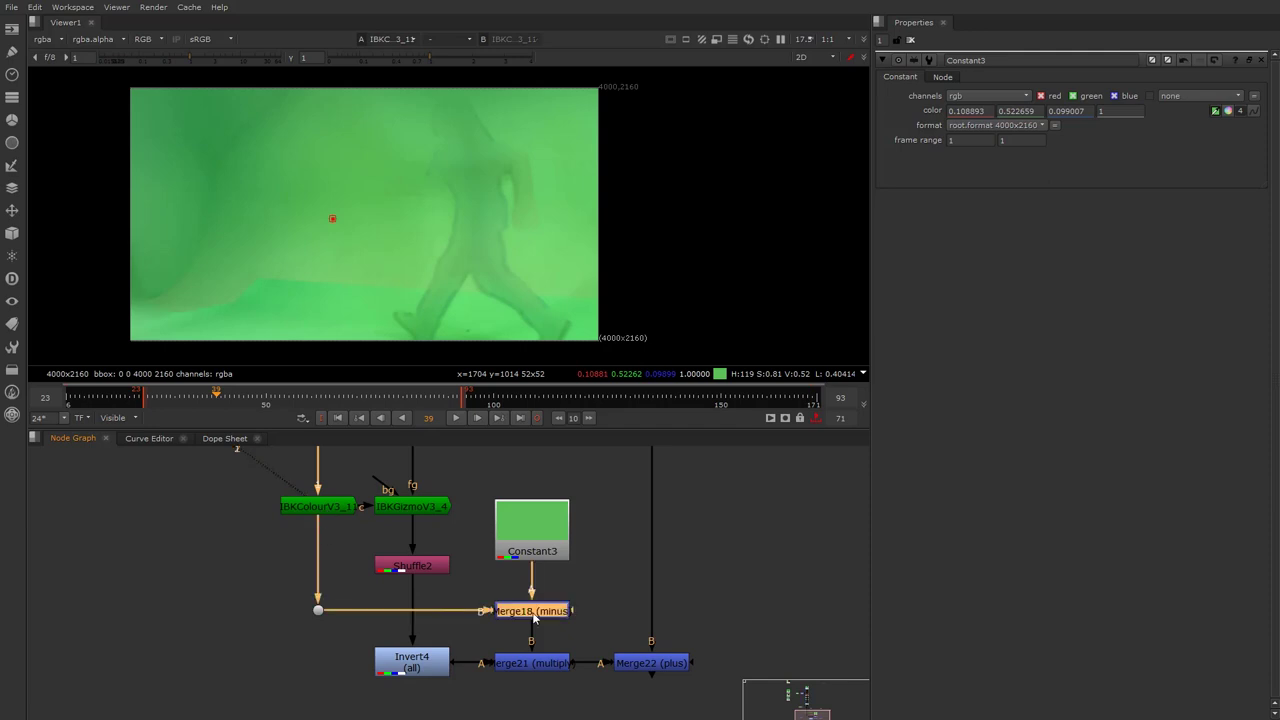
pyautogui.click(536, 532)
pyautogui.click(540, 614)
pyautogui.press('1')
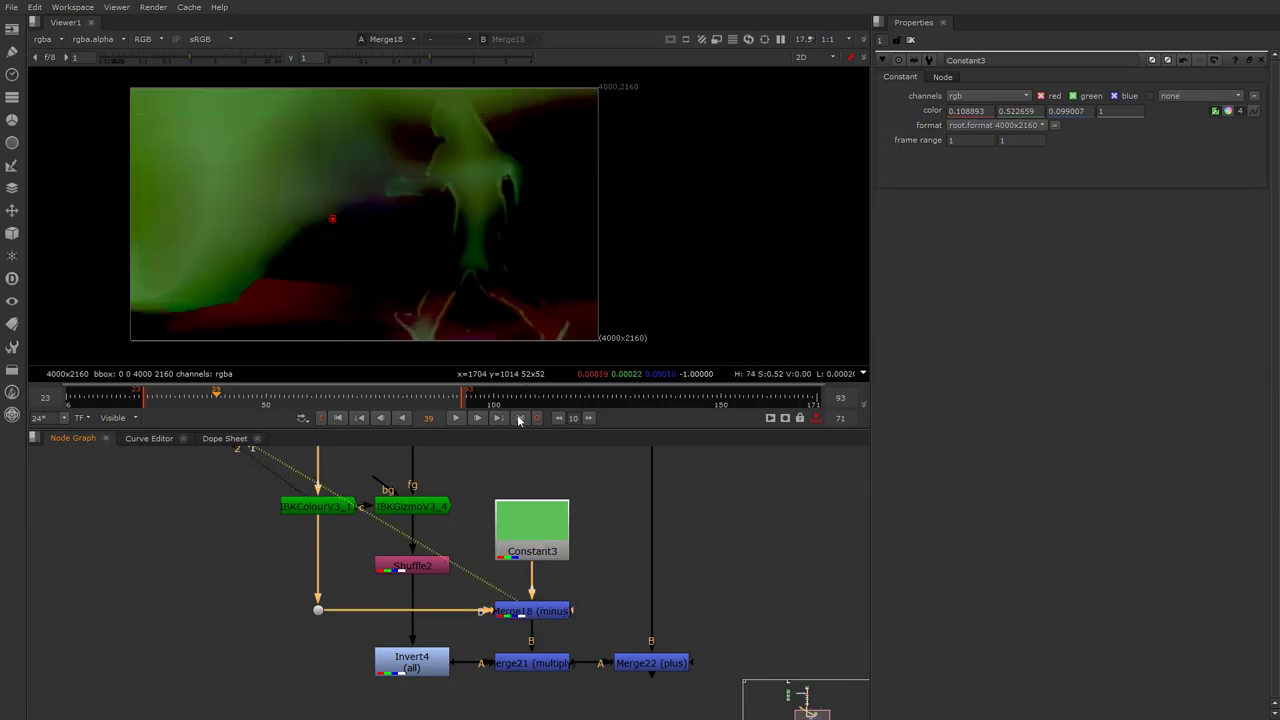
# Step: View Constant3 and IBKColourV3_11 in turn and compare them with the Merge18 difference between the two
pyautogui.click(517, 531)
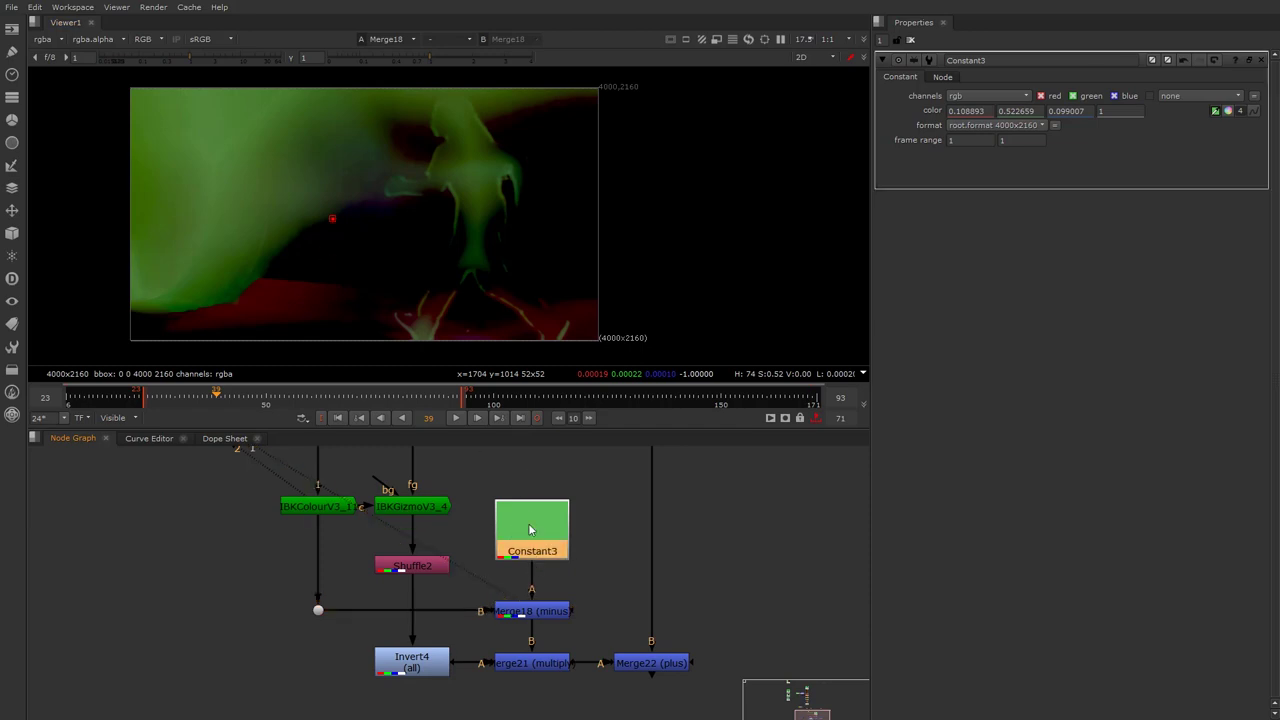
pyautogui.press('1')
pyautogui.click(520, 478)
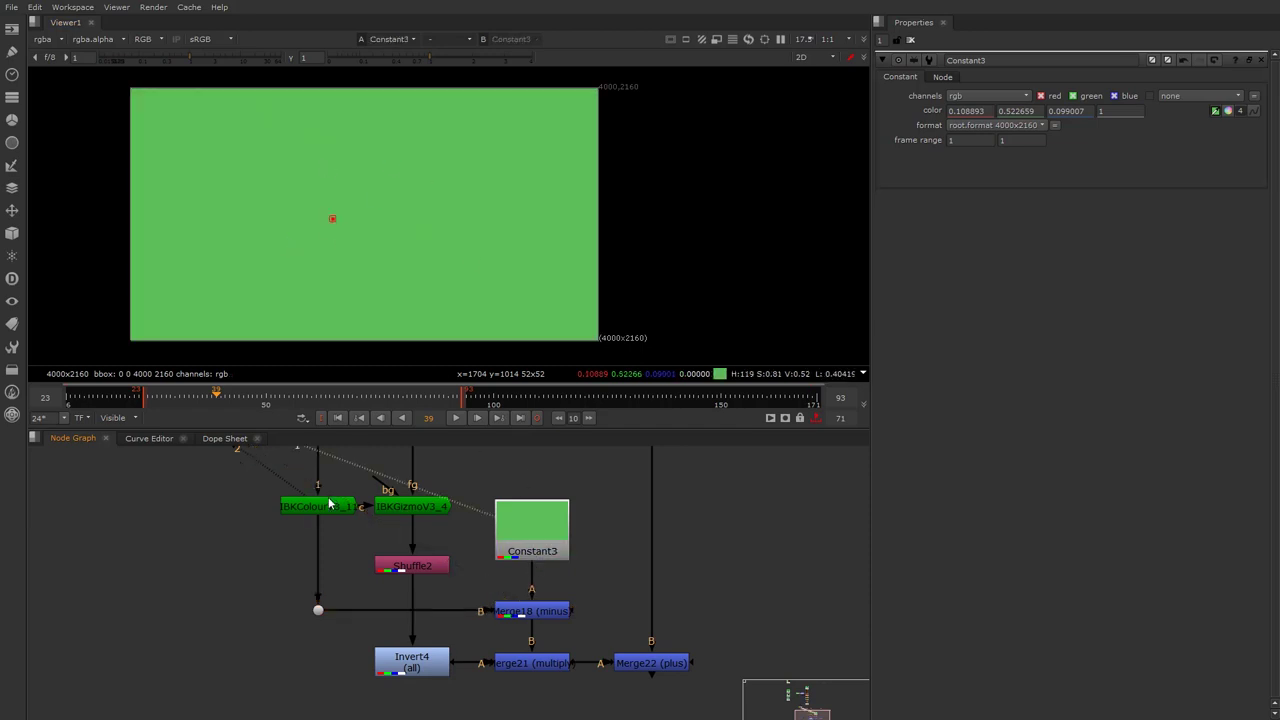
pyautogui.click(330, 505)
pyautogui.press('1')
pyautogui.click(335, 462)
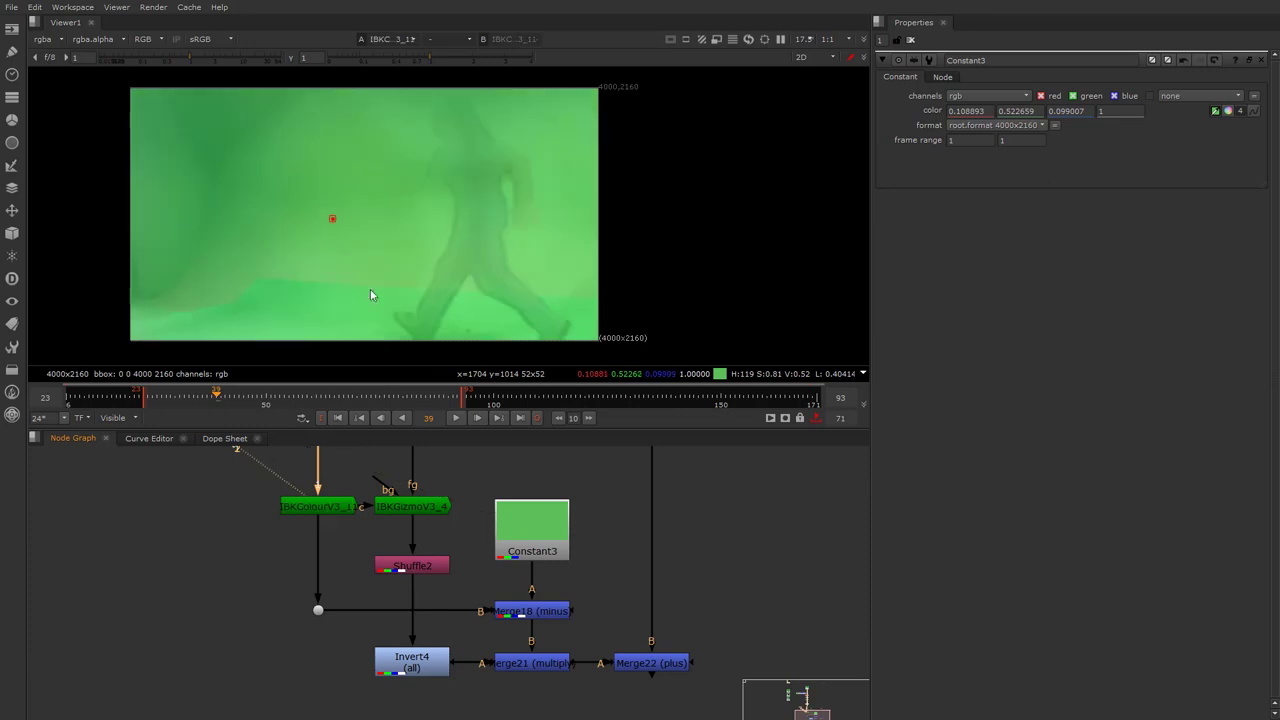
pyautogui.click(566, 612)
pyautogui.press('1')
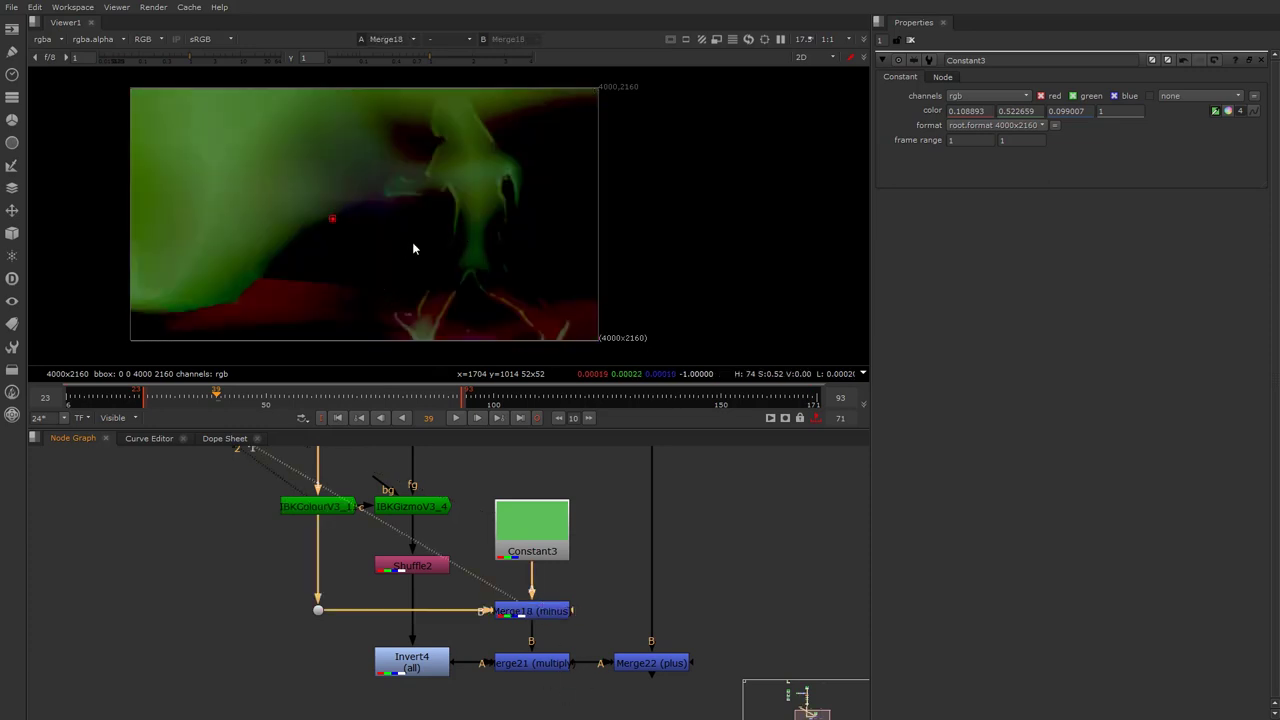
pyautogui.scroll(2, 543, 641)
pyautogui.click(521, 645)
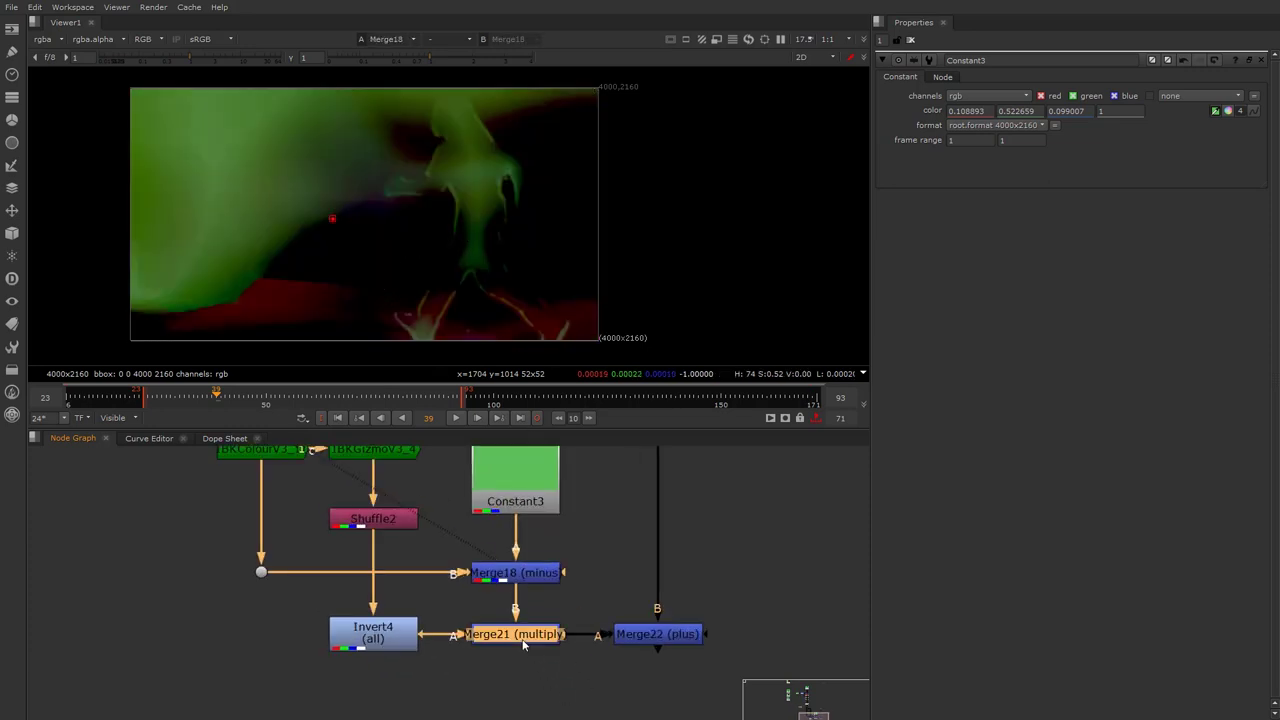
pyautogui.click(521, 581)
pyautogui.press('1')
# Step: View the Shuffle2 matte, followed by its inverted version from Invert4
pyautogui.click(384, 640)
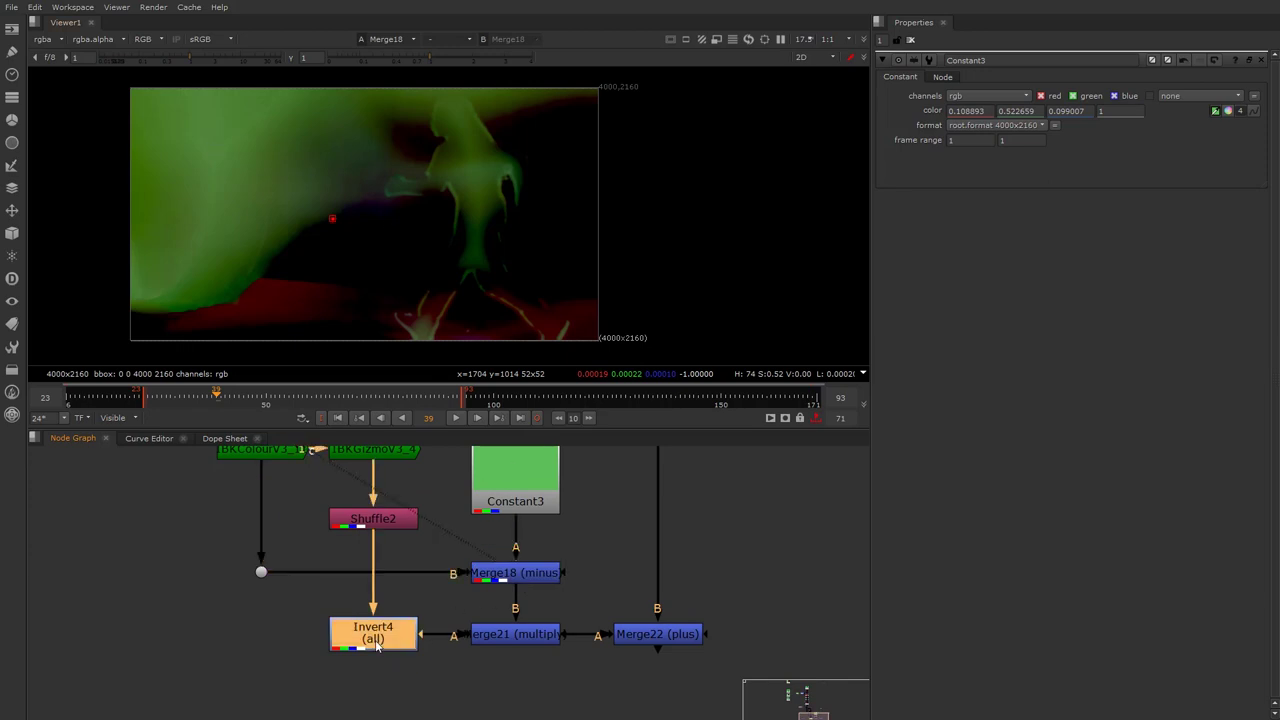
pyautogui.scroll(-2, 384, 630)
pyautogui.click(381, 549)
pyautogui.press('1')
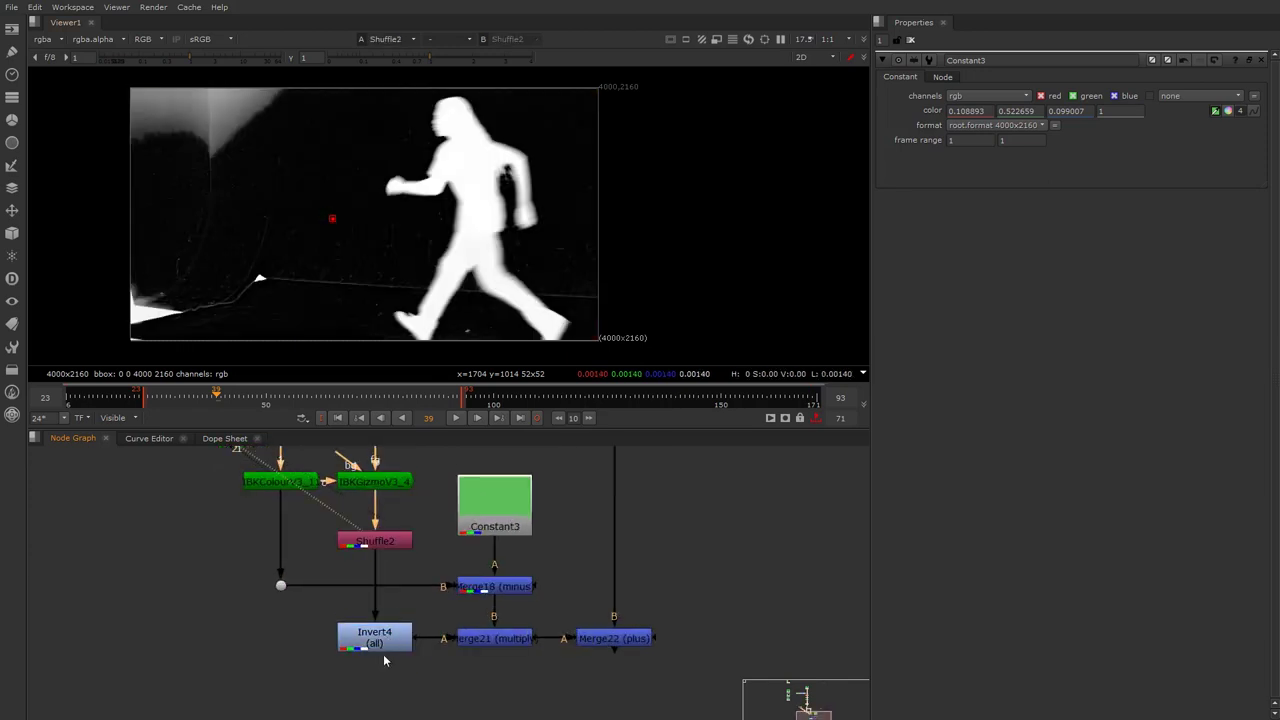
pyautogui.click(384, 640)
pyautogui.press('1')
# Step: View the Merge21 multiply result and open its properties
pyautogui.click(492, 640)
pyautogui.press('1')
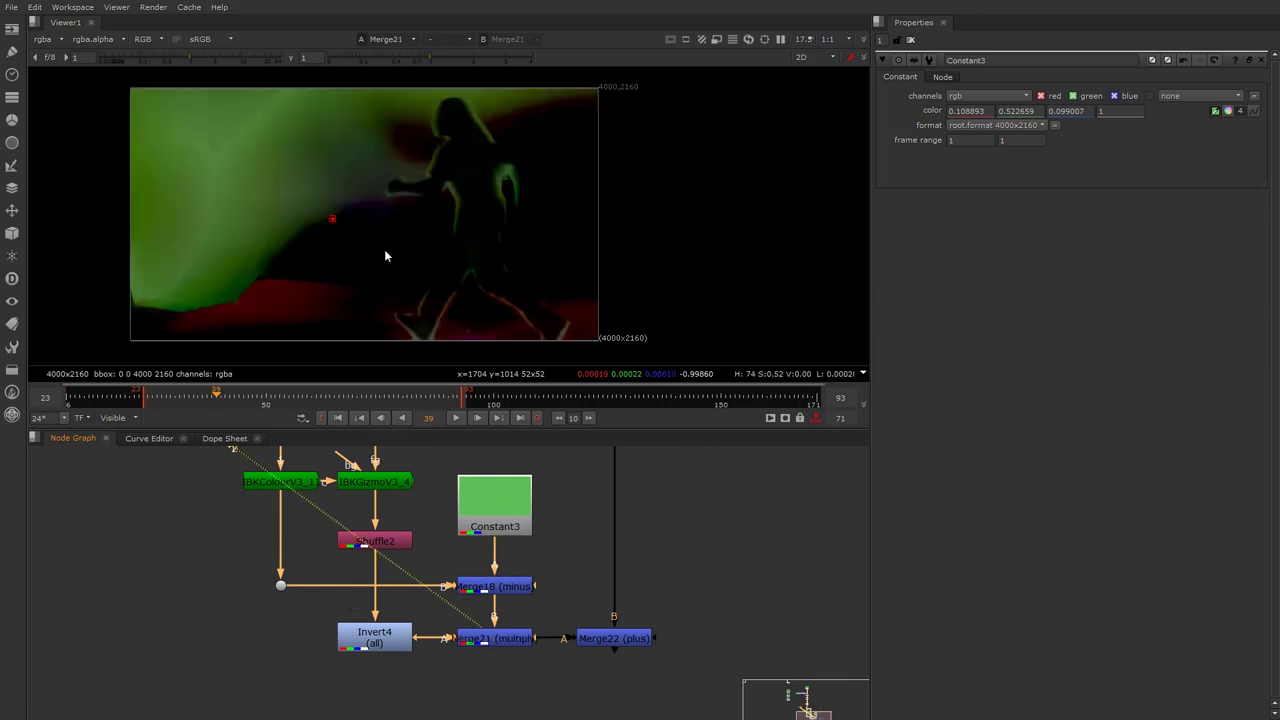
pyautogui.doubleClick(491, 646)
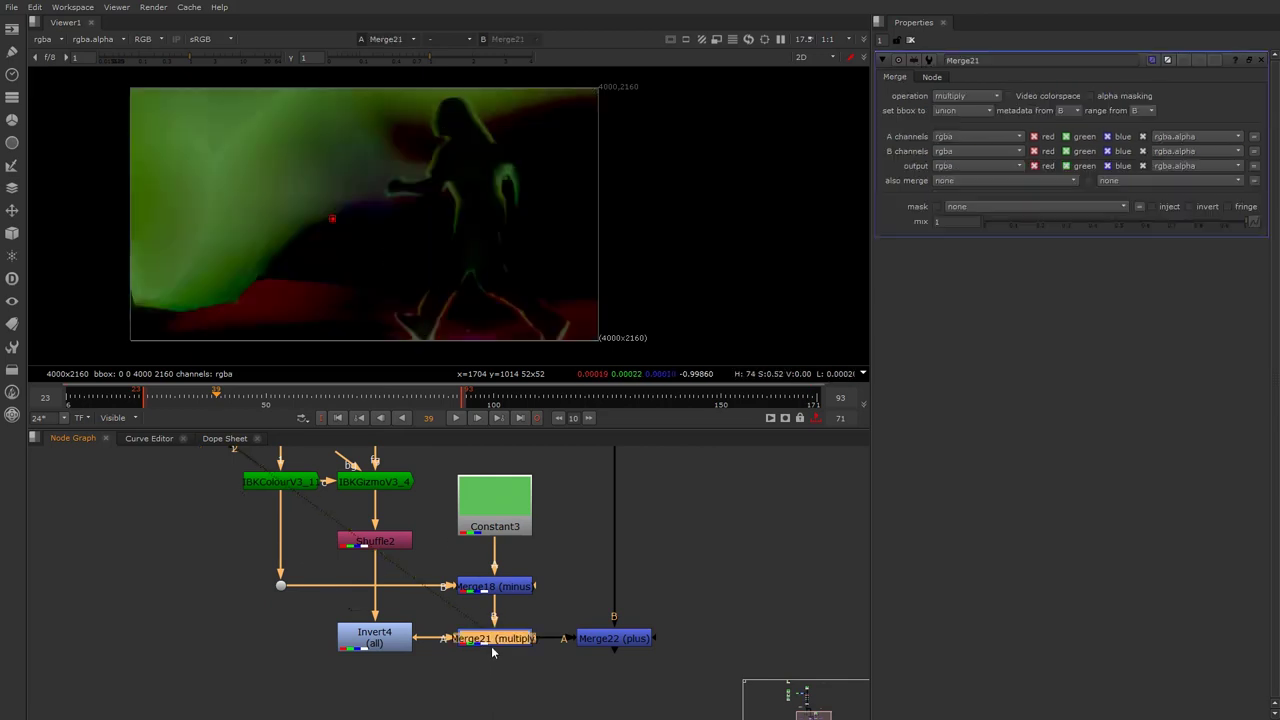
# Step: View the Merge22 plus result with the evened-out green backdrop
pyautogui.click(648, 664)
pyautogui.click(607, 637)
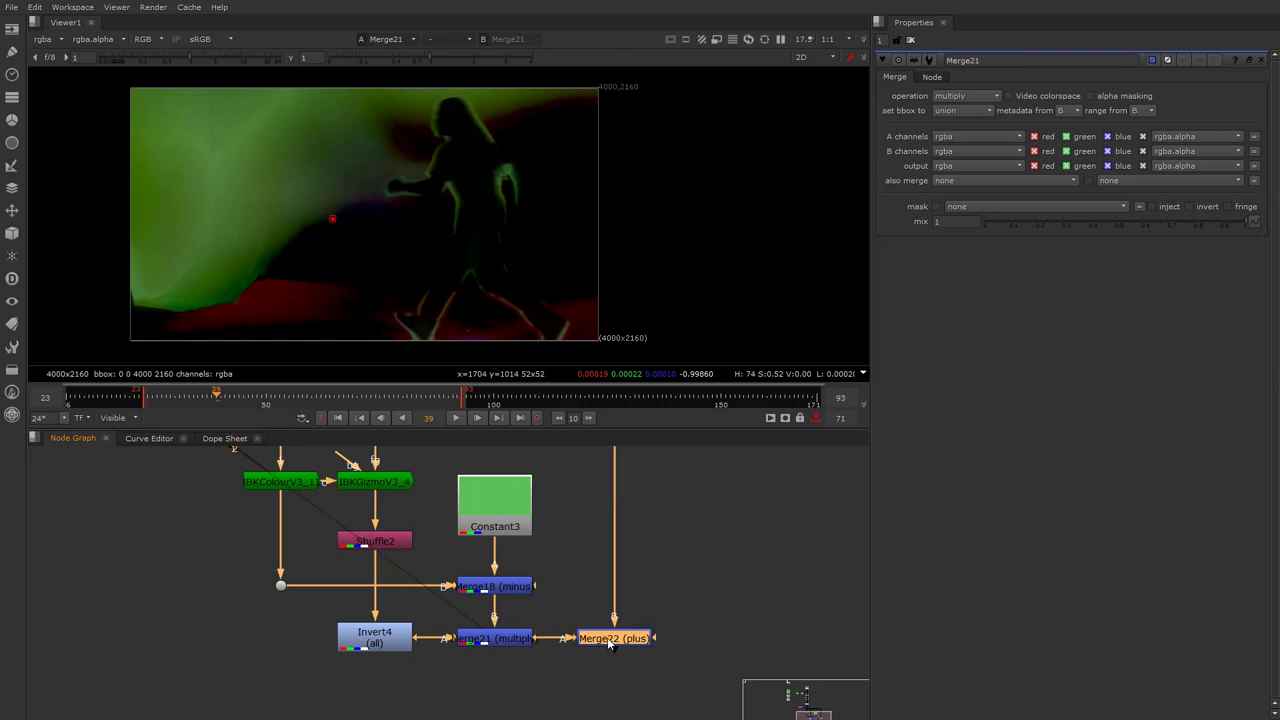
pyautogui.press('1')
# Step: Load Denoise1 into the viewer and compare the full frame repeatedly with the Merge22 result
pyautogui.scroll(-4, 605, 640)
pyautogui.scroll(2, 604, 644)
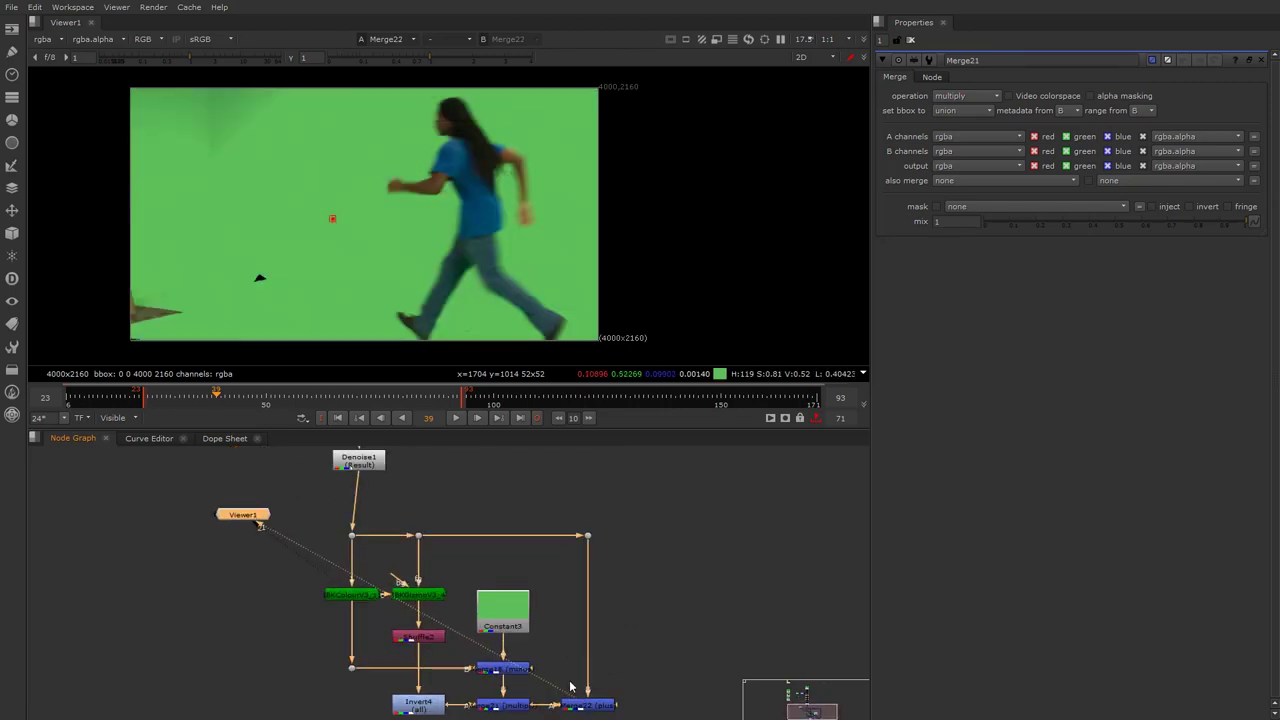
pyautogui.scroll(-2, 520, 550)
pyautogui.moveTo(506, 537); pyautogui.dragTo(508, 614, button='middle')
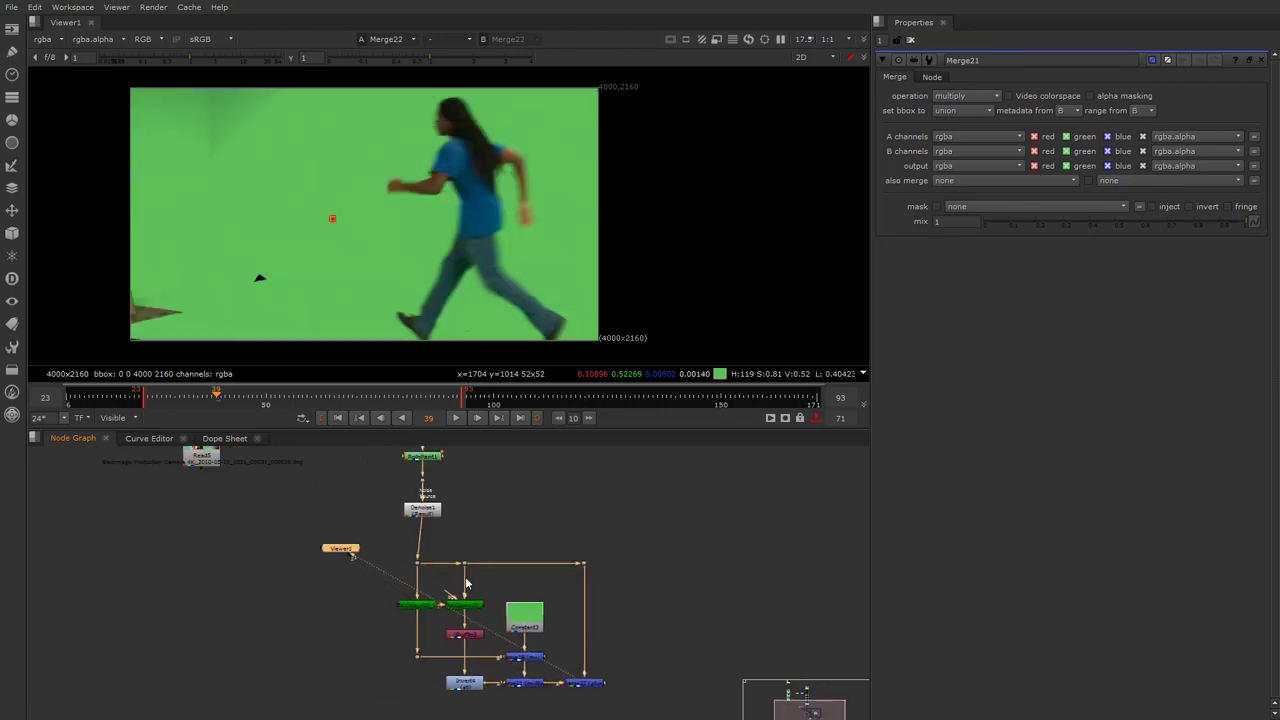
pyautogui.scroll(1, 422, 526)
pyautogui.click(421, 503)
pyautogui.press('1')
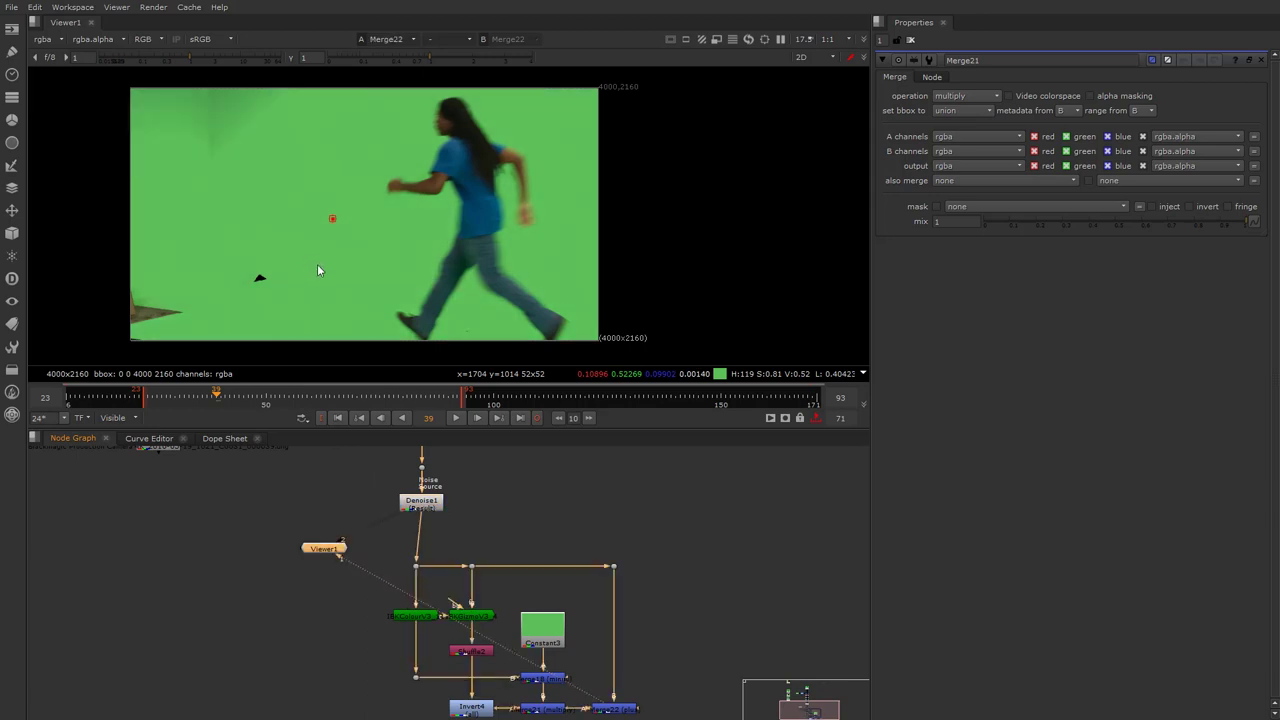
pyautogui.press('1')
pyautogui.press('2')
pyautogui.press('1')
pyautogui.press('2')
pyautogui.press('1')
pyautogui.press('2')
pyautogui.press('1')
pyautogui.press('2')
pyautogui.press('1')
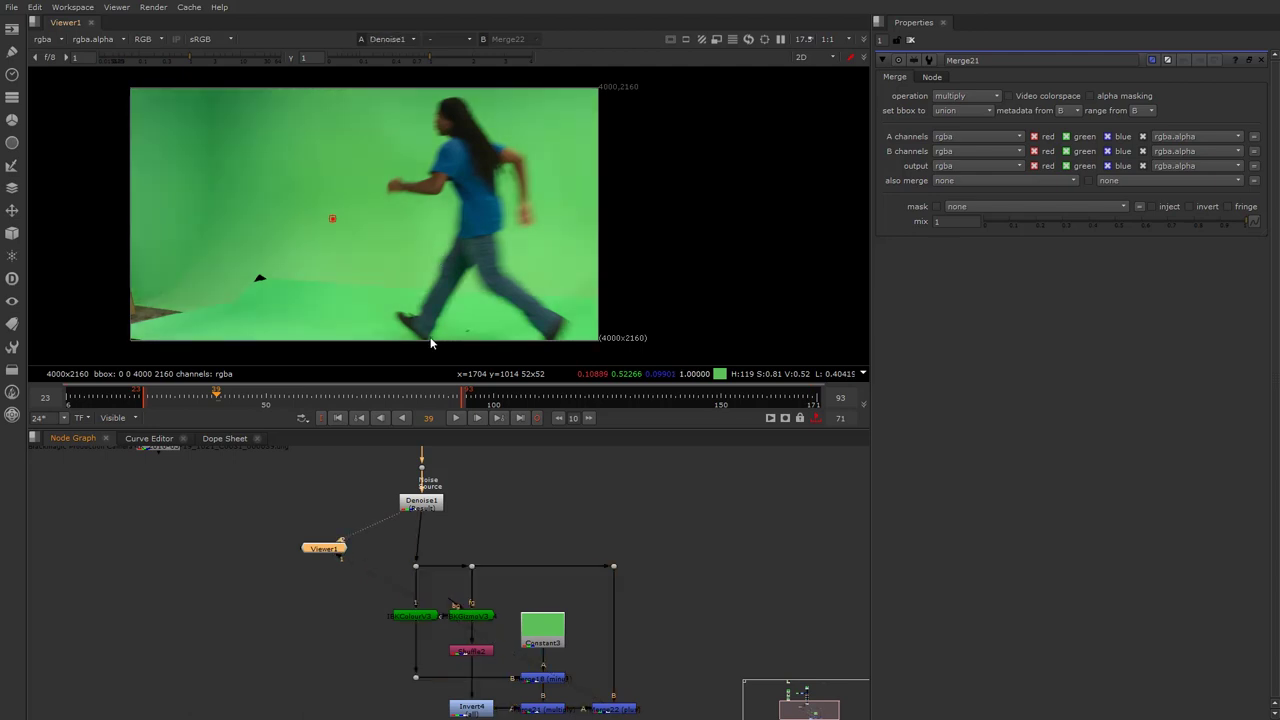
# Step: Compare Denoise1 and Merge22 close up around the runner's motion-blurred legs
pyautogui.scroll(5, 467, 313)
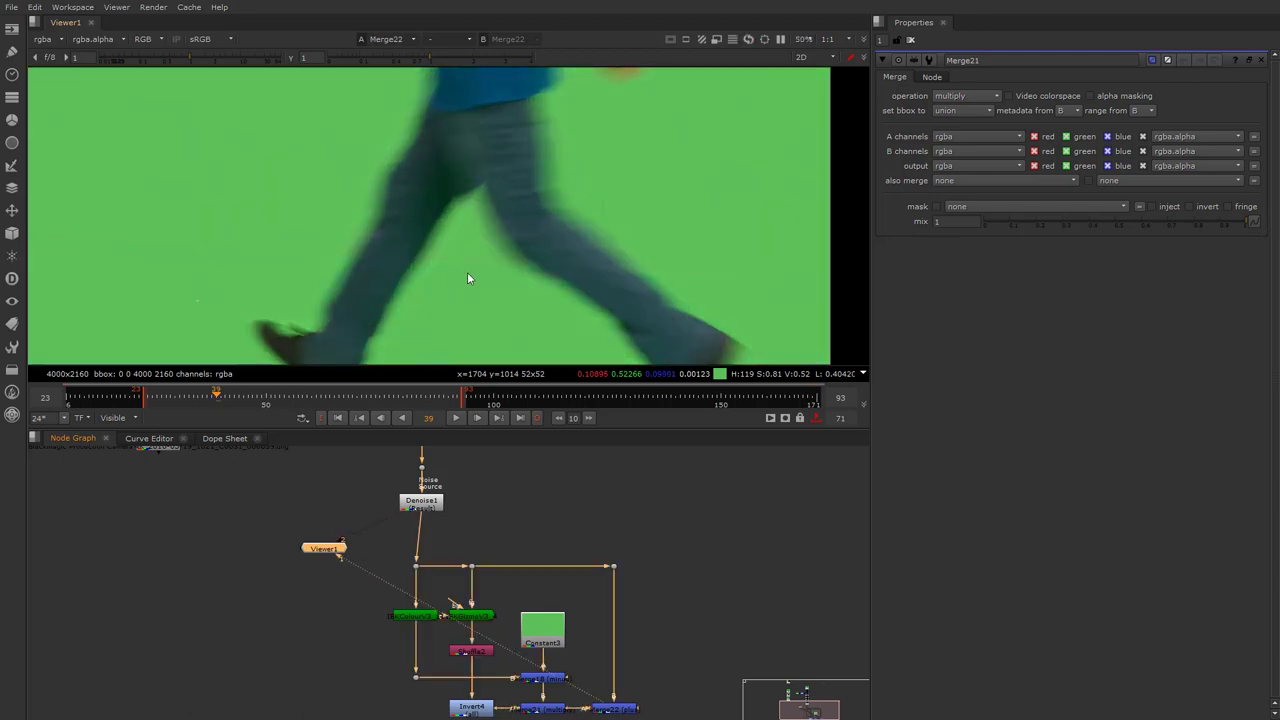
pyautogui.press('1')
pyautogui.scroll(5, 499, 252)
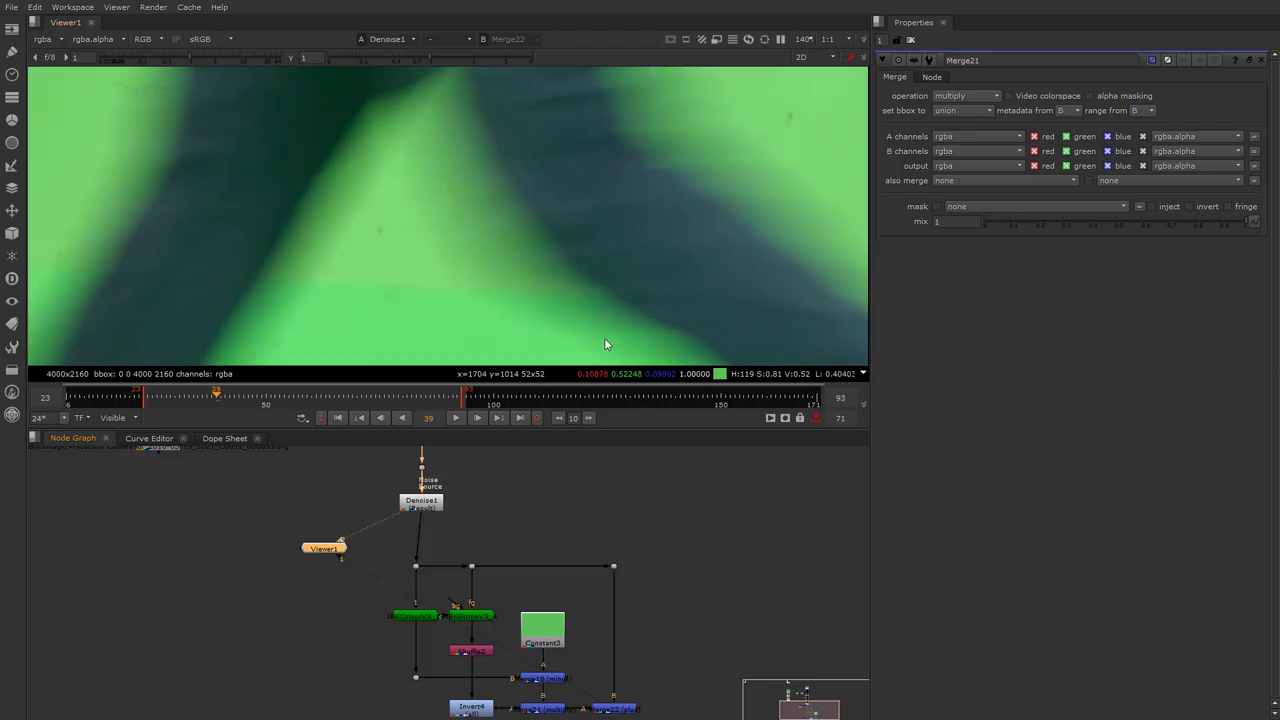
pyautogui.press('2')
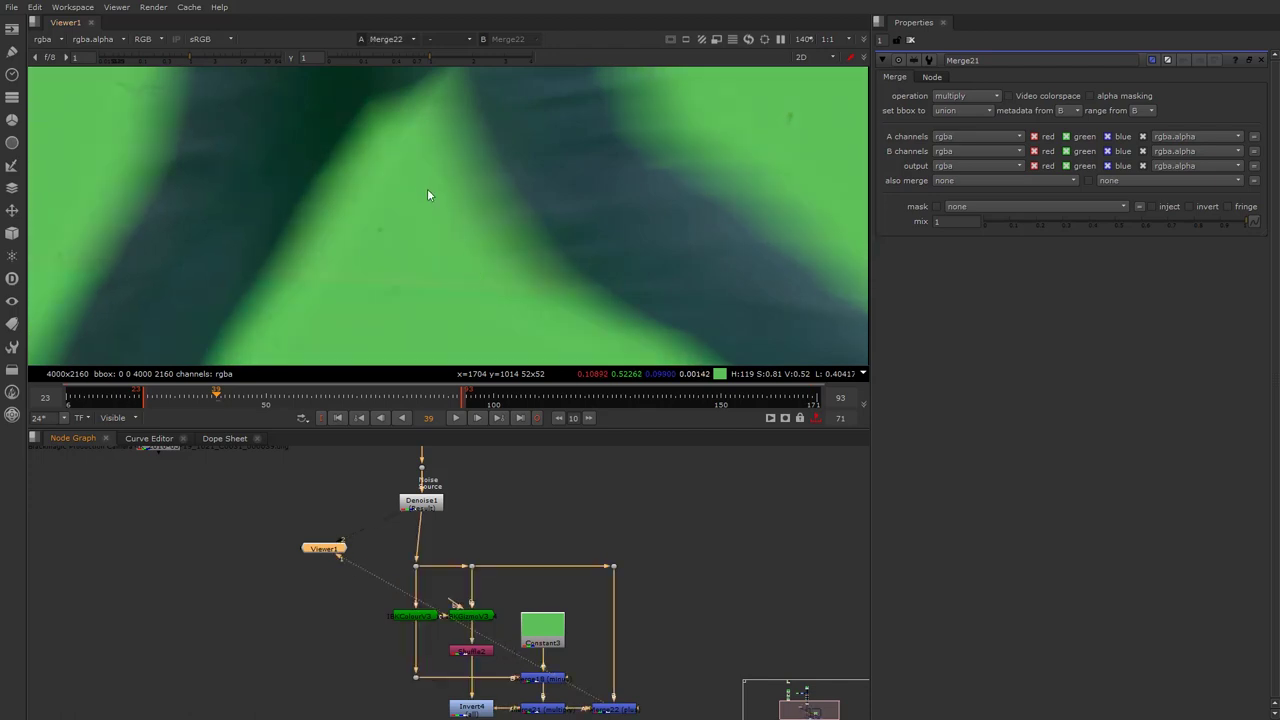
pyautogui.scroll(2, 427, 195)
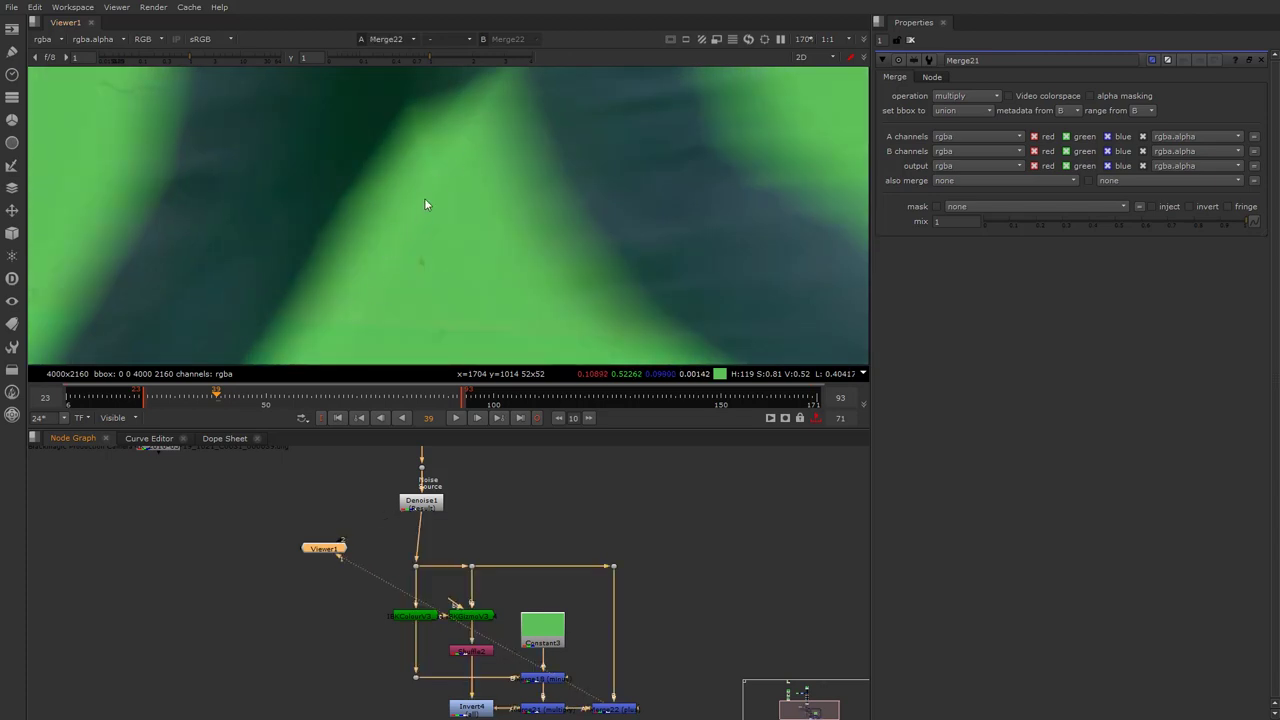
pyautogui.scroll(-6, 400, 258)
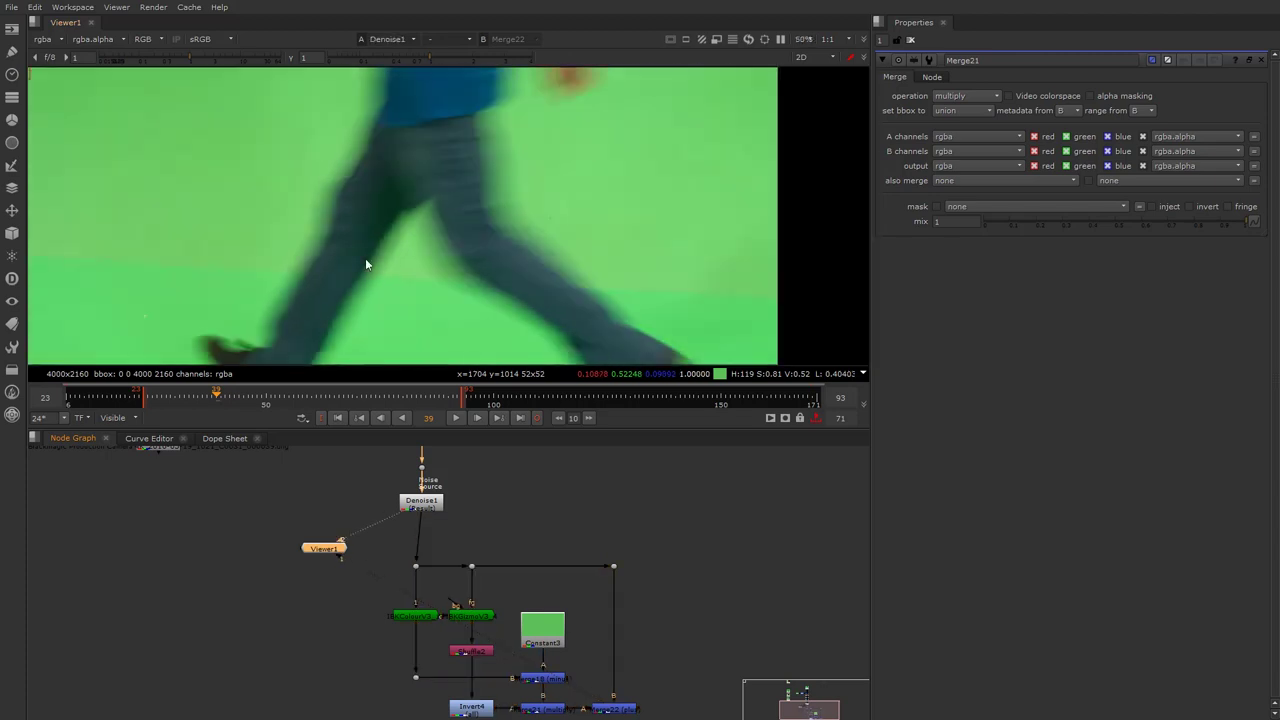
# Step: Examine edge detail around the runner's torso, arms and hair tips in Denoise1 and Merge22
pyautogui.scroll(5, 392, 300)
pyautogui.press('1')
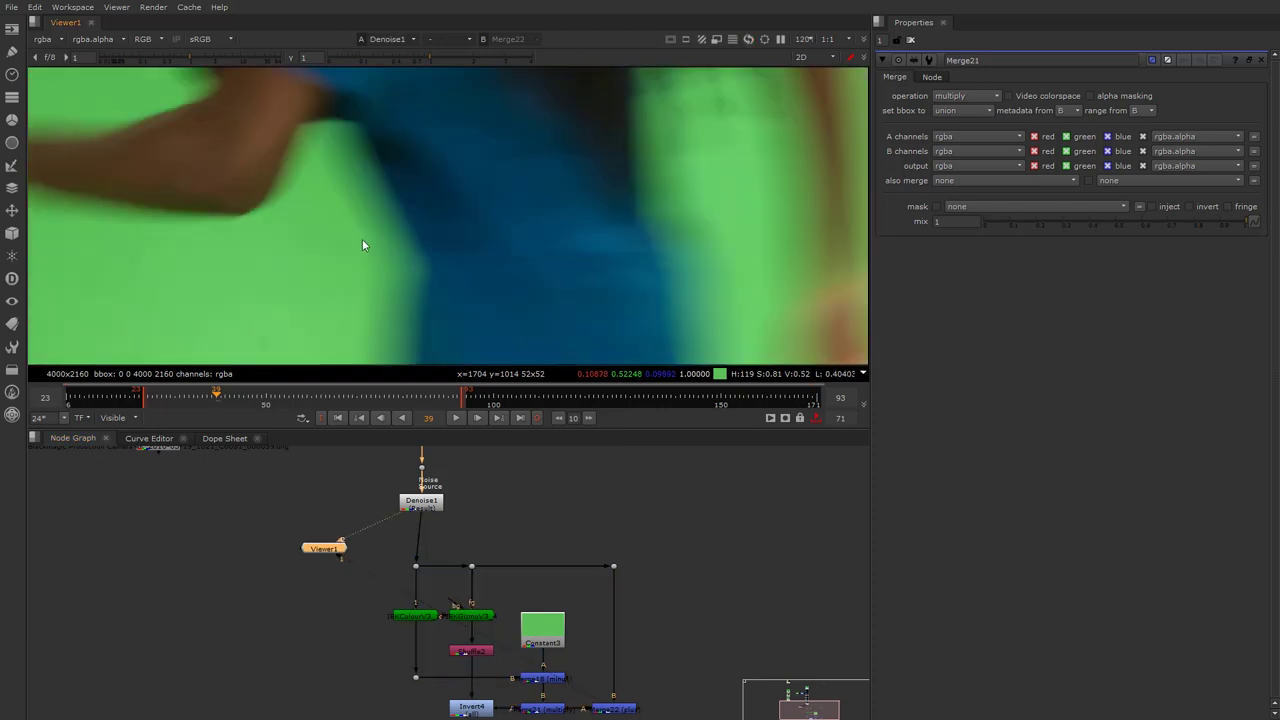
pyautogui.press('2')
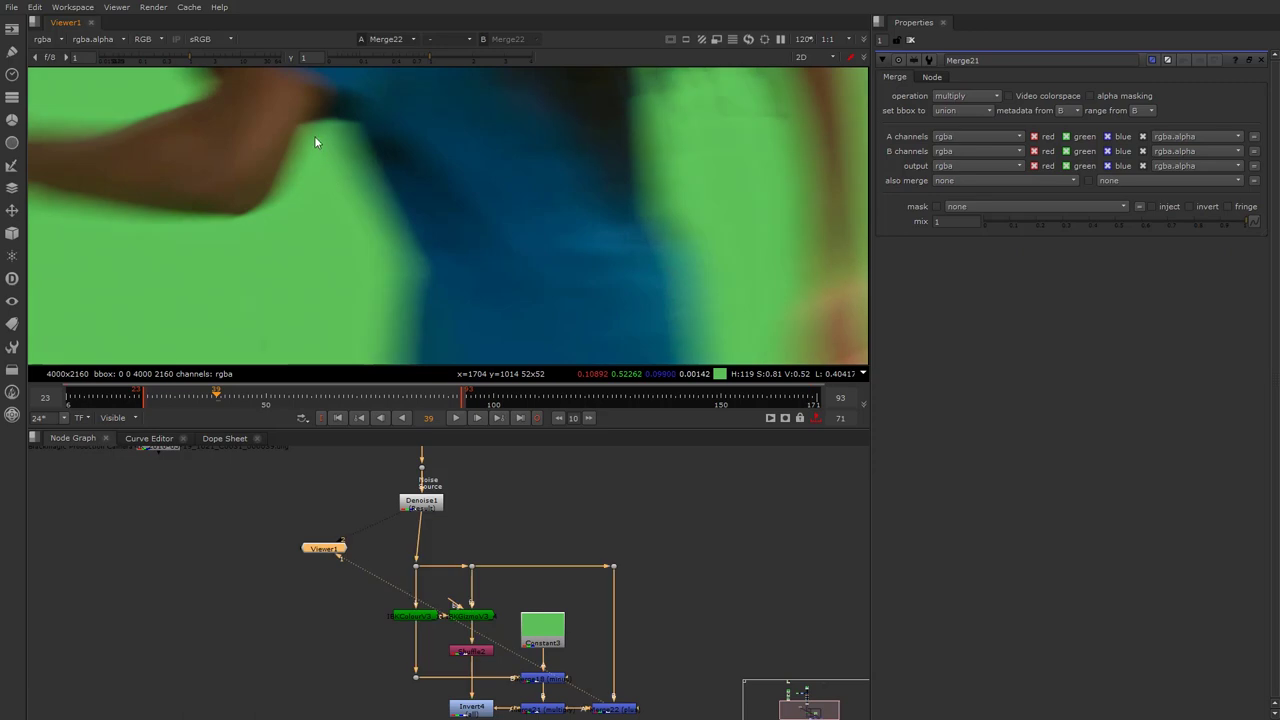
pyautogui.scroll(-3, 313, 165)
pyautogui.moveTo(574, 114); pyautogui.dragTo(515, 197, button='middle')
pyautogui.scroll(2, 490, 212)
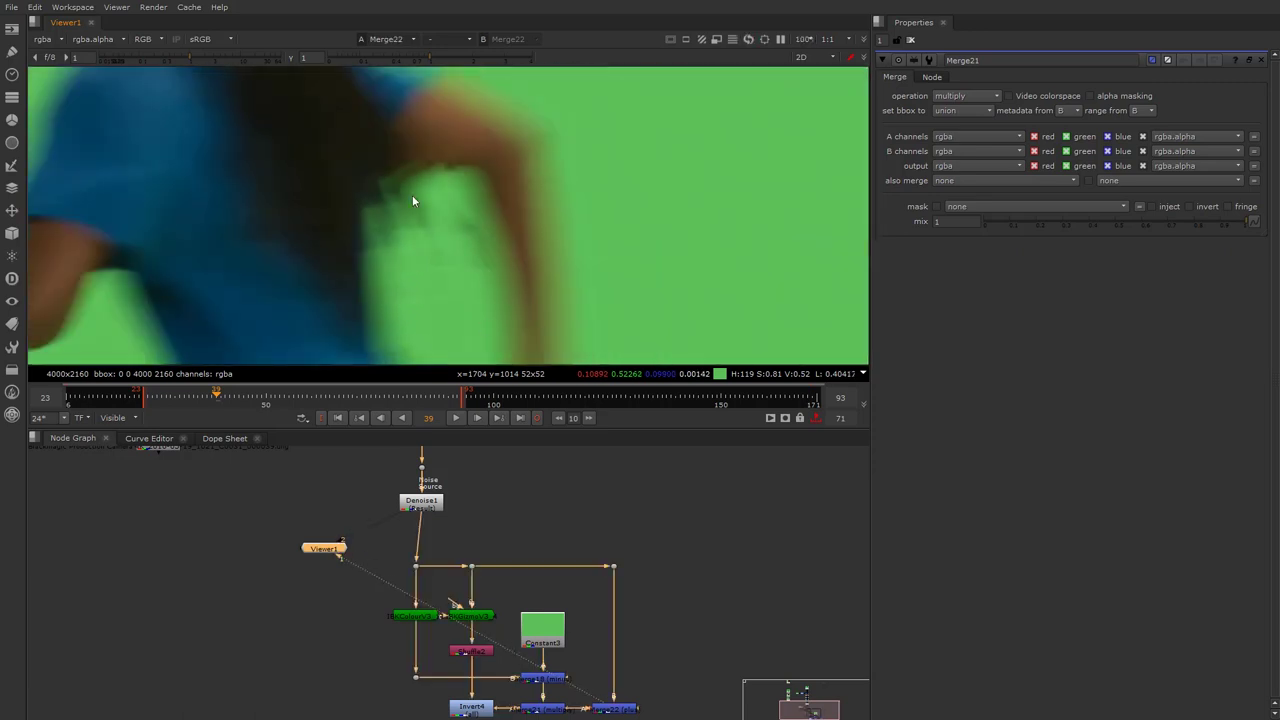
pyautogui.scroll(-4, 436, 265)
pyautogui.scroll(5, 439, 264)
pyautogui.moveTo(439, 264); pyautogui.dragTo(424, 232, button='middle')
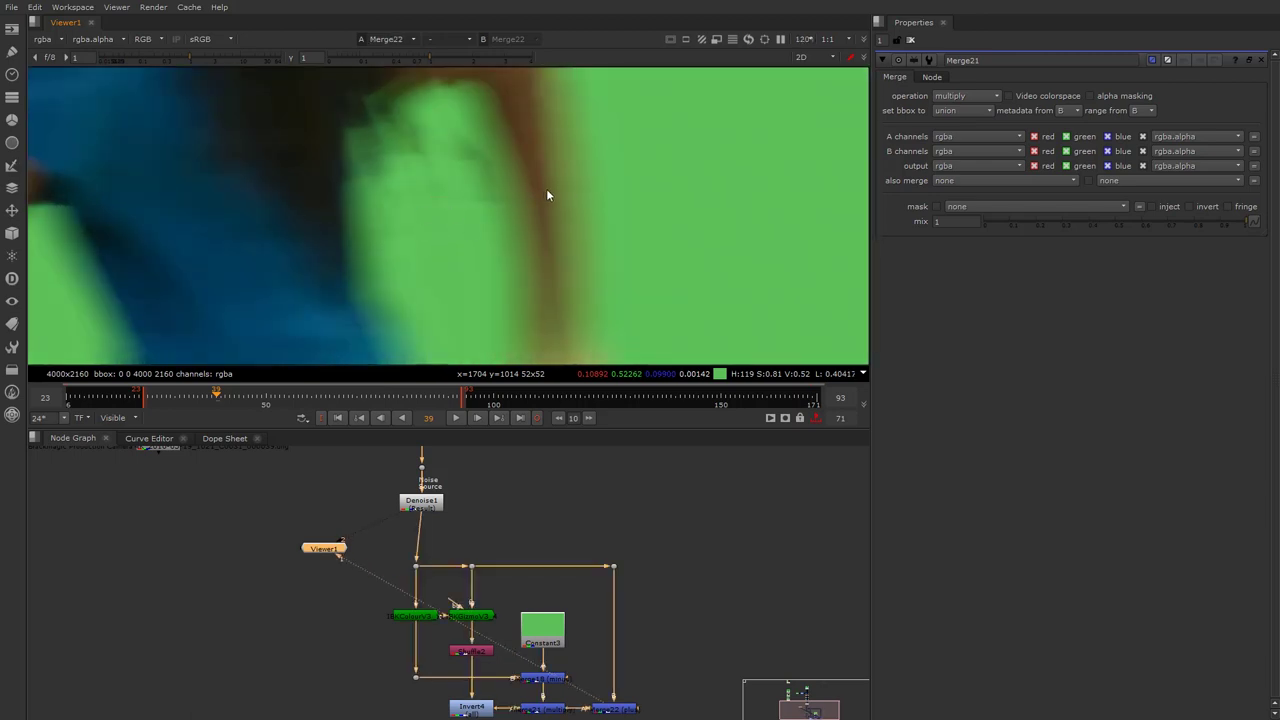
pyautogui.scroll(-5, 602, 289)
pyautogui.scroll(5, 543, 176)
pyautogui.press('2')
pyautogui.scroll(-2, 462, 180)
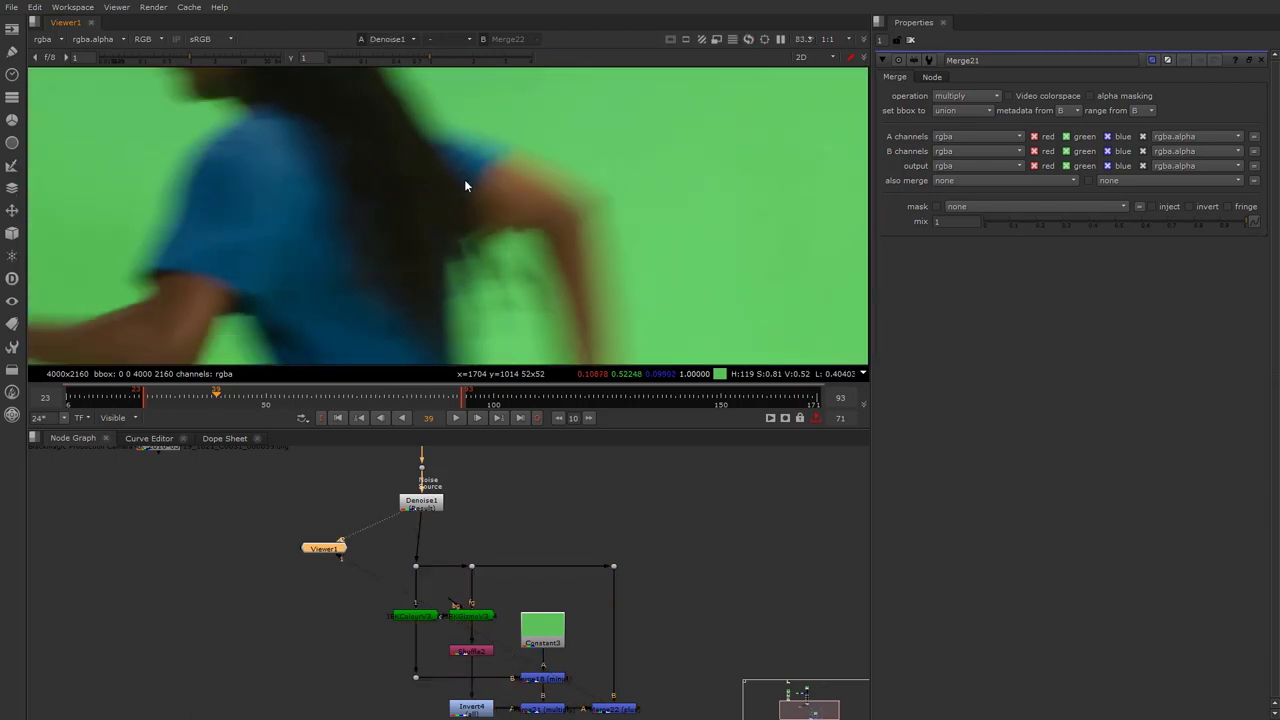
# Step: Compare Merge22 with Denoise1 around the runner's head and long hair, ending on the full frame
pyautogui.moveTo(400, 85); pyautogui.dragTo(536, 211, button='middle')
pyautogui.press('1')
pyautogui.scroll(2, 550, 264)
pyautogui.press('2')
pyautogui.press('1')
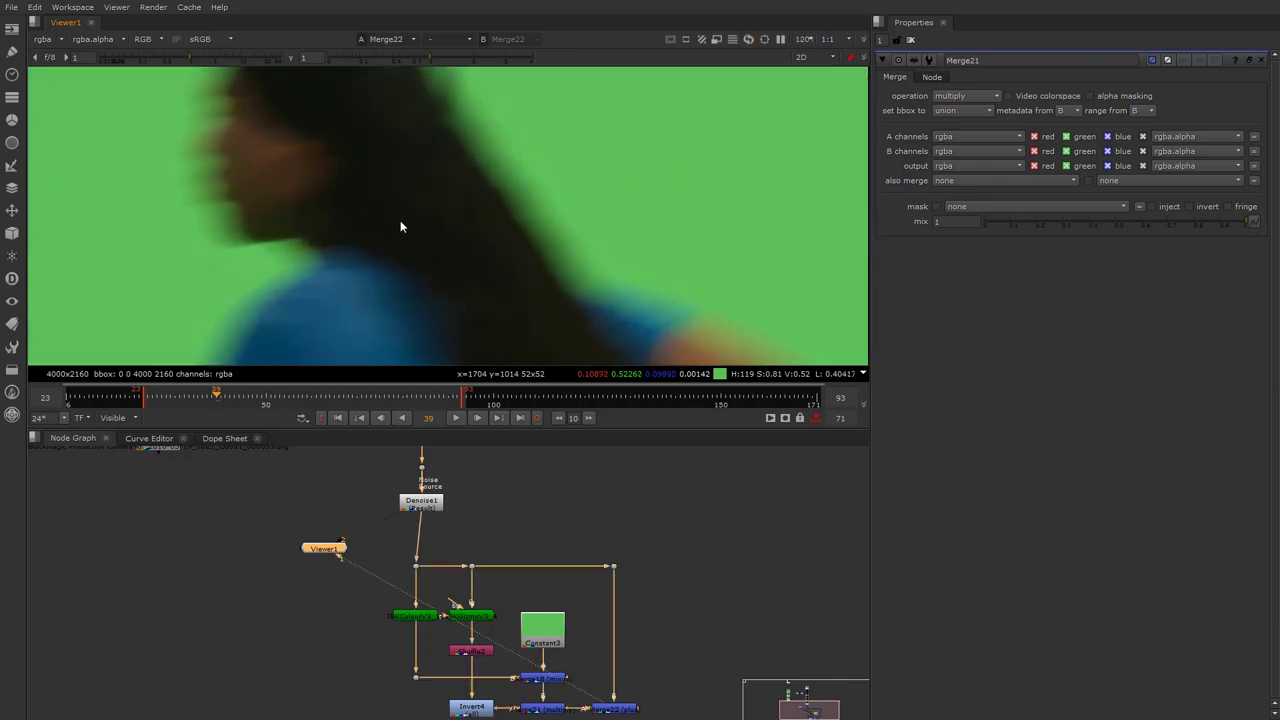
pyautogui.moveTo(300, 164); pyautogui.dragTo(322, 239, button='middle')
pyautogui.scroll(-2, 458, 237)
pyautogui.scroll(-1, 458, 237)
pyautogui.moveTo(460, 260); pyautogui.dragTo(522, 239, button='middle')
pyautogui.scroll(-1, 522, 239)
pyautogui.scroll(1, 433, 193)
pyautogui.scroll(5, 404, 164)
pyautogui.press('1')
pyautogui.scroll(-8, 450, 255)
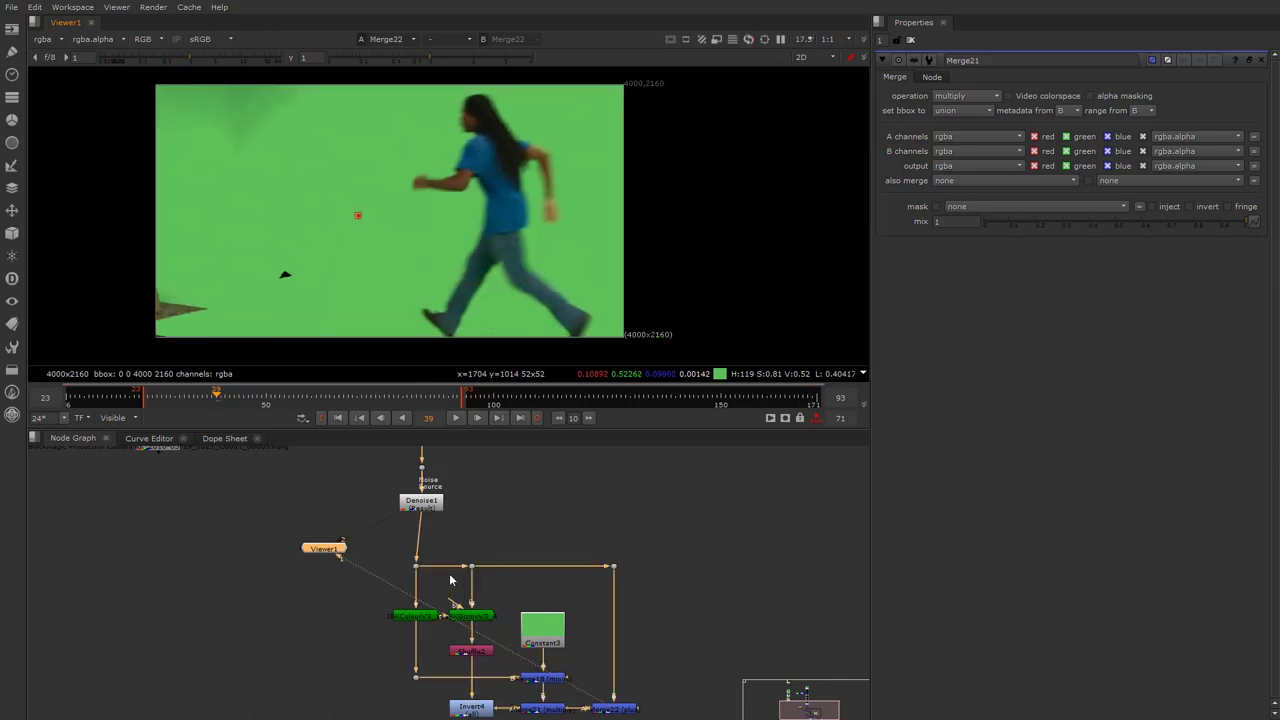
# Step: View the original Read2 plate and fit it to the viewer
pyautogui.scroll(-5, 297, 486)
pyautogui.moveTo(297, 486); pyautogui.dragTo(305, 662, button='middle')
pyautogui.scroll(2, 309, 595)
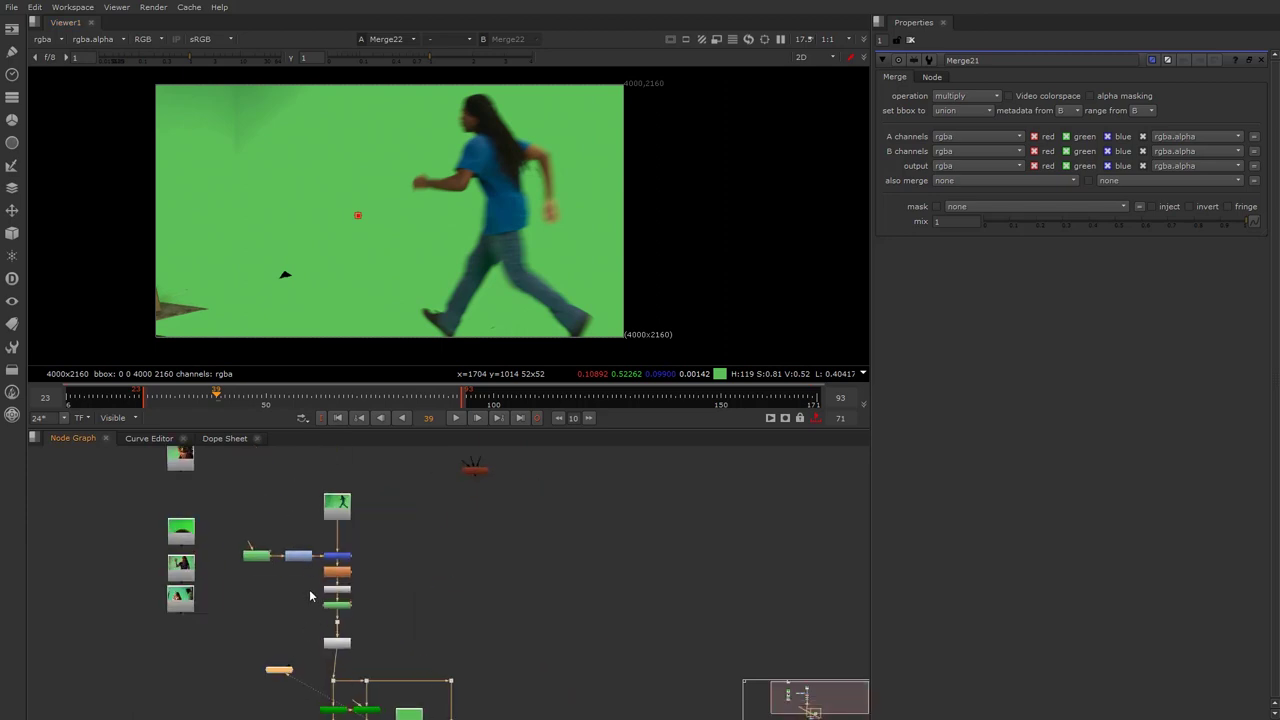
pyautogui.click(346, 490)
pyautogui.press('1')
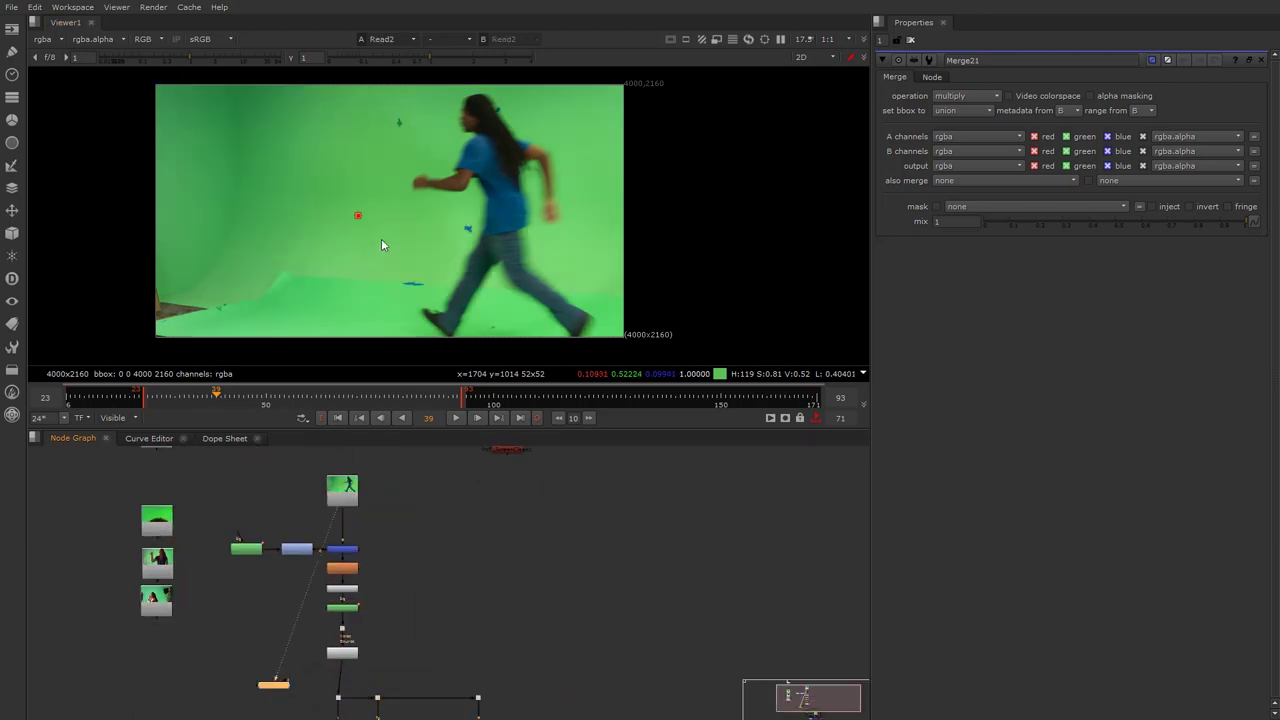
pyautogui.press('space')
pyautogui.press('f')
pyautogui.press('space')
# Step: View the final Merge22 result with the viewer maximized
pyautogui.scroll(-2, 527, 597)
pyautogui.moveTo(527, 597); pyautogui.dragTo(522, 499, button='middle')
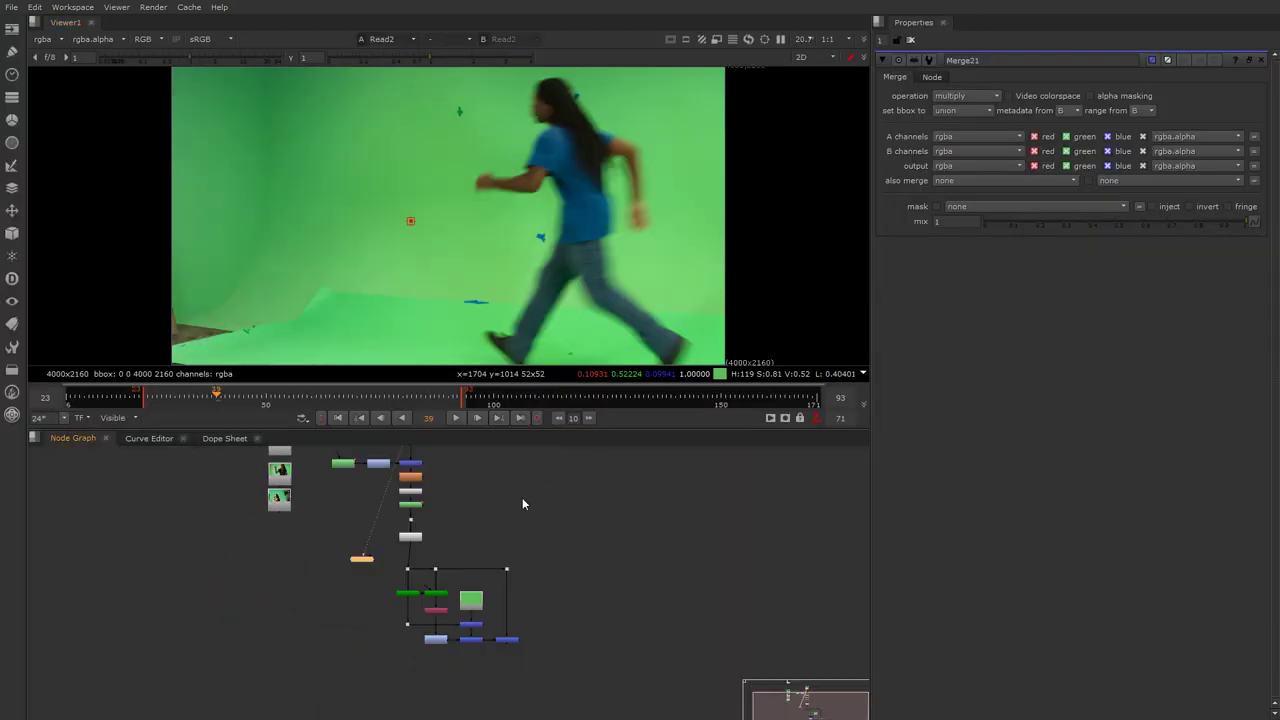
pyautogui.scroll(2, 522, 503)
pyautogui.click(500, 620)
pyautogui.press('1')
pyautogui.scroll(3, 528, 240)
pyautogui.press('space')
# Step: Alternate between the Merge22 result and the original Read2 plate to compare the backdrop before and after evening
pyautogui.press('1')
pyautogui.press('2')
pyautogui.press('1')
pyautogui.press('2')
pyautogui.press('2')
pyautogui.press('1')
pyautogui.press('2')
pyautogui.press('1')
pyautogui.press('2')
pyautogui.press('1')
pyautogui.press('2')
pyautogui.press('1')
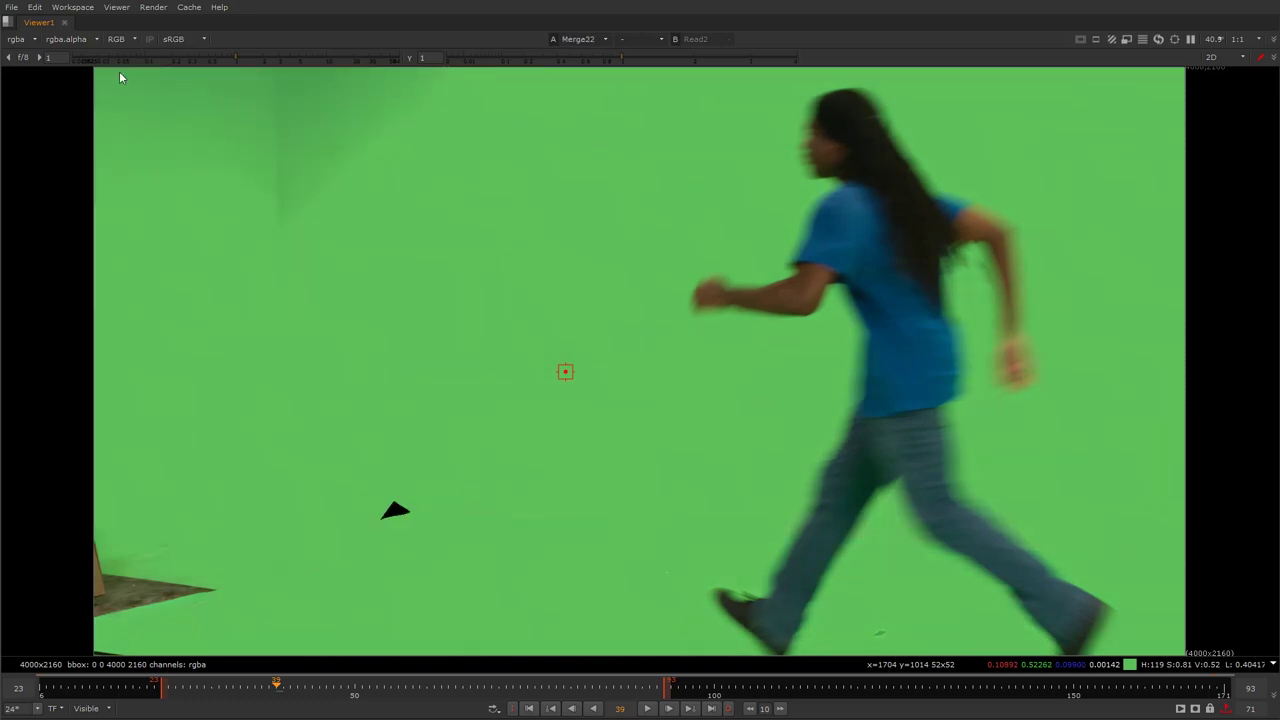
pyautogui.press('2')
pyautogui.press('1')
pyautogui.press('2')
pyautogui.press('1')
pyautogui.press('2')
pyautogui.press('1')
pyautogui.press('2')
pyautogui.press('1')
pyautogui.press('2')
pyautogui.press('1')
pyautogui.press('2')
pyautogui.press('1')
pyautogui.press('2')
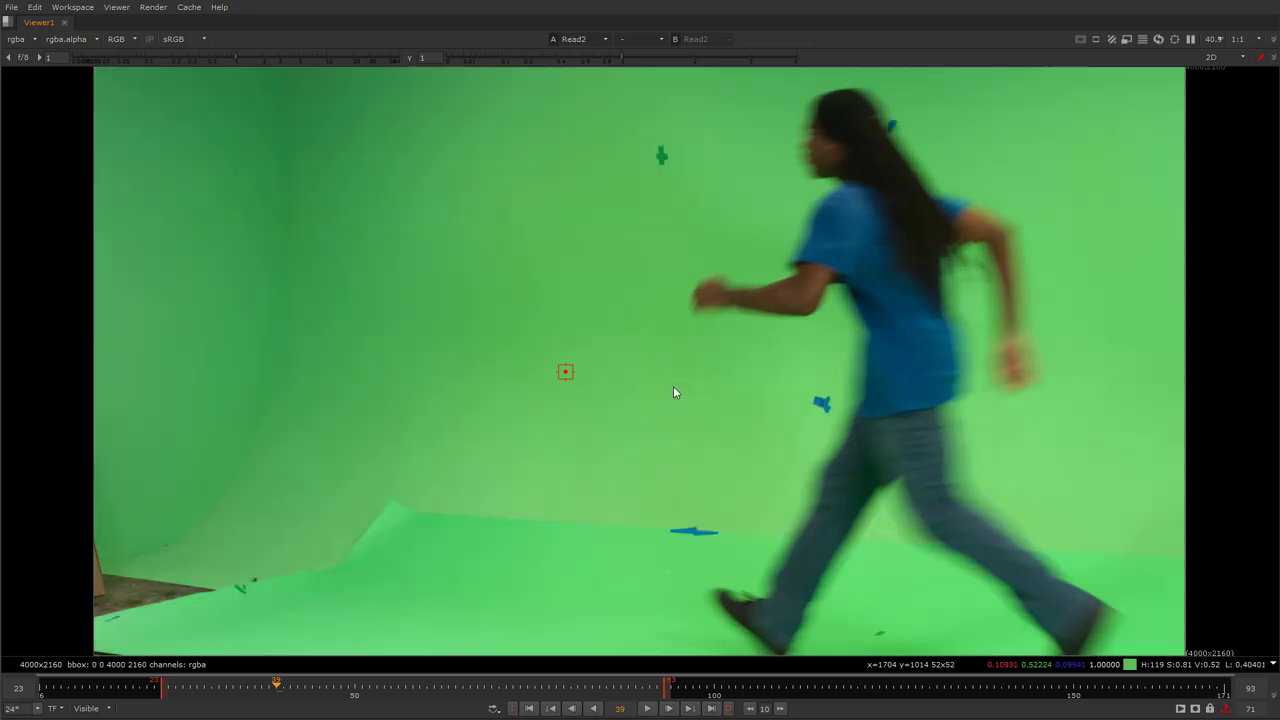